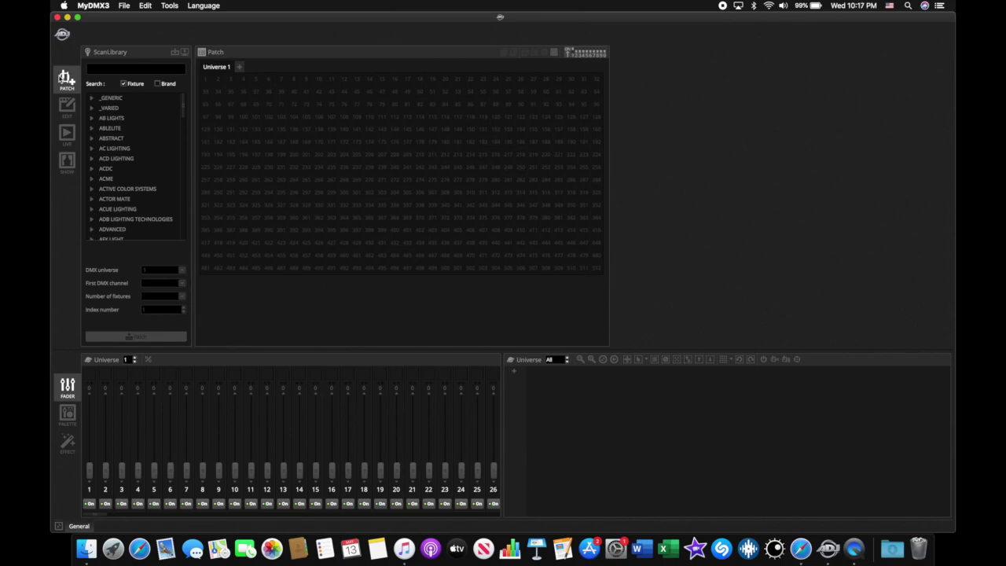
Step: Search the fixture library for "led par 7" and select Mode 2 of the led par 7x12w rgbw
click(118, 69)
text(led)
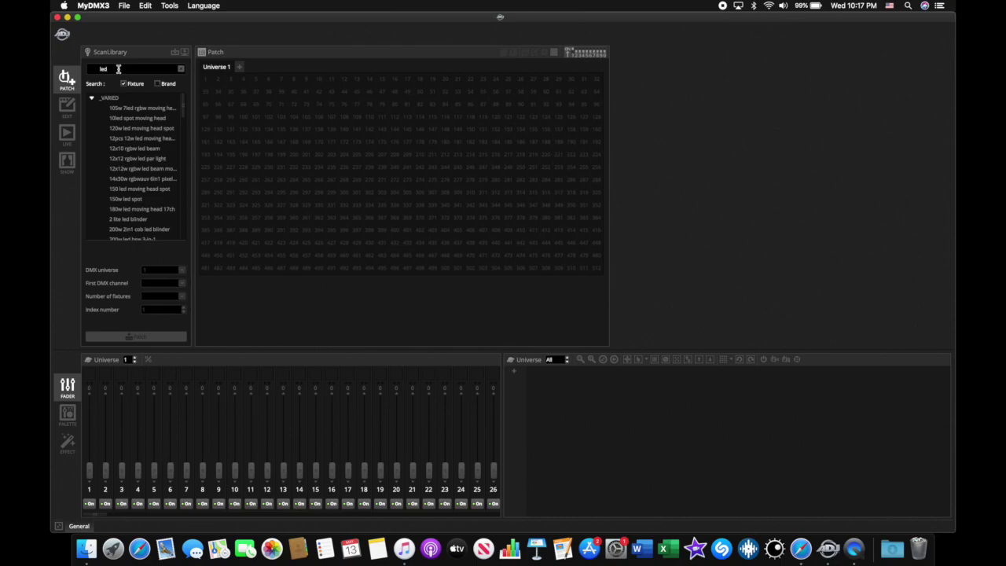
text(par)
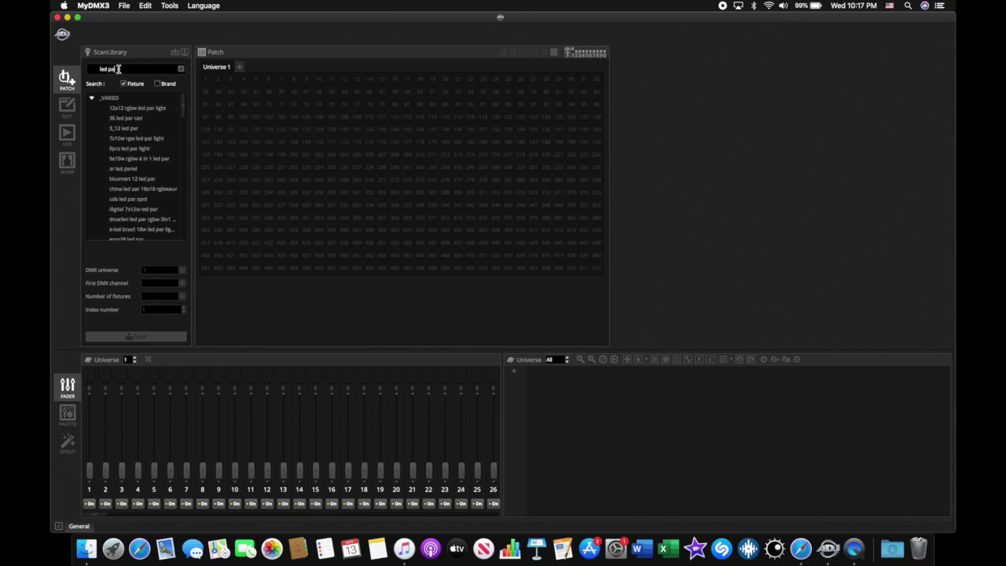
text( 7)
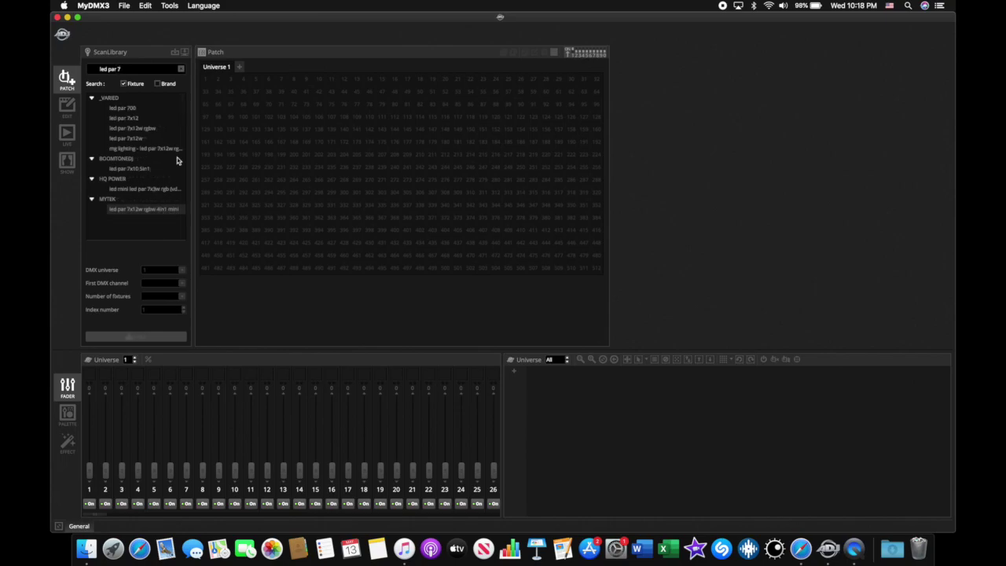
click(146, 129)
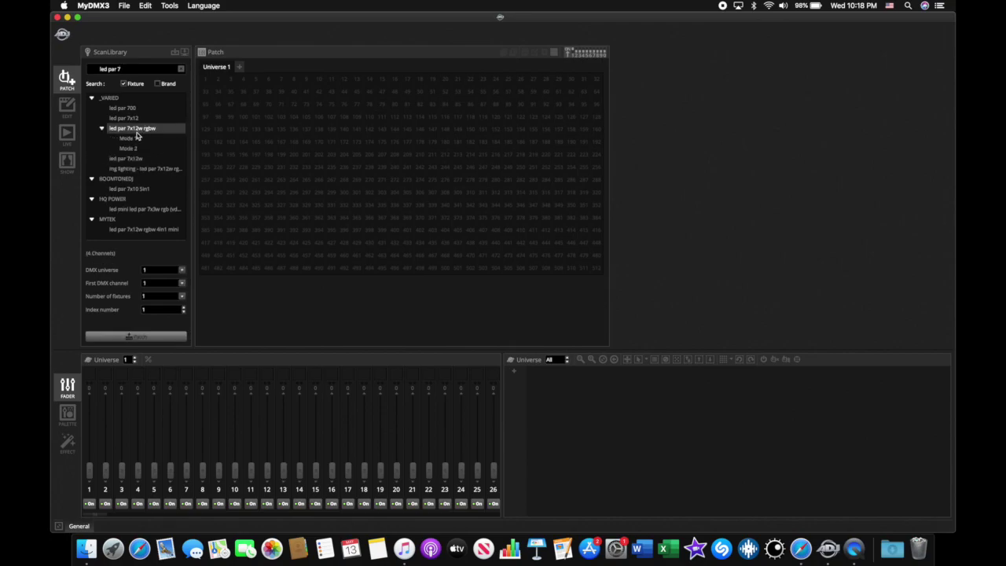
click(130, 148)
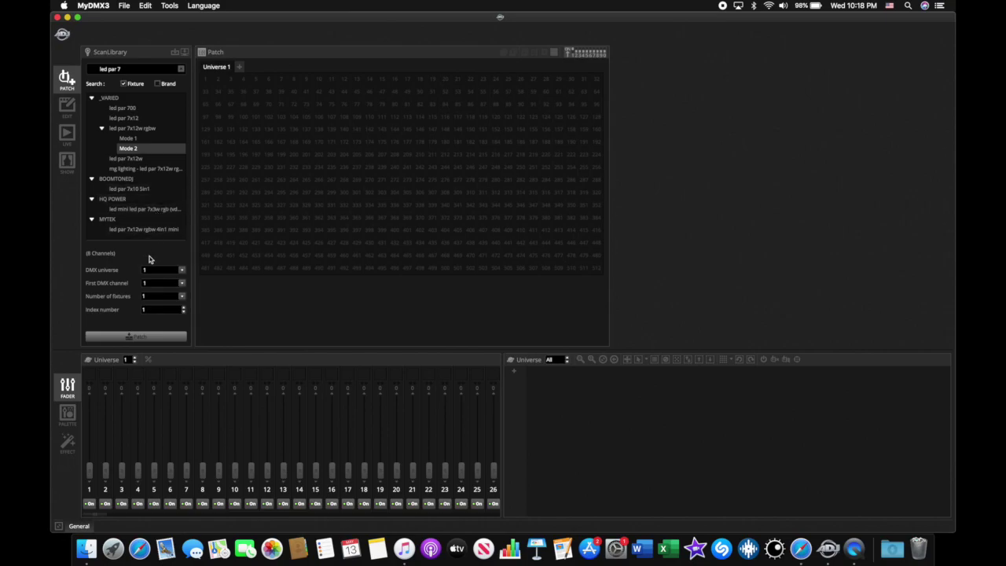
Step: Patch 8 of the selected LED par fixtures to universe 1, starting at DMX channel 1
click(181, 297)
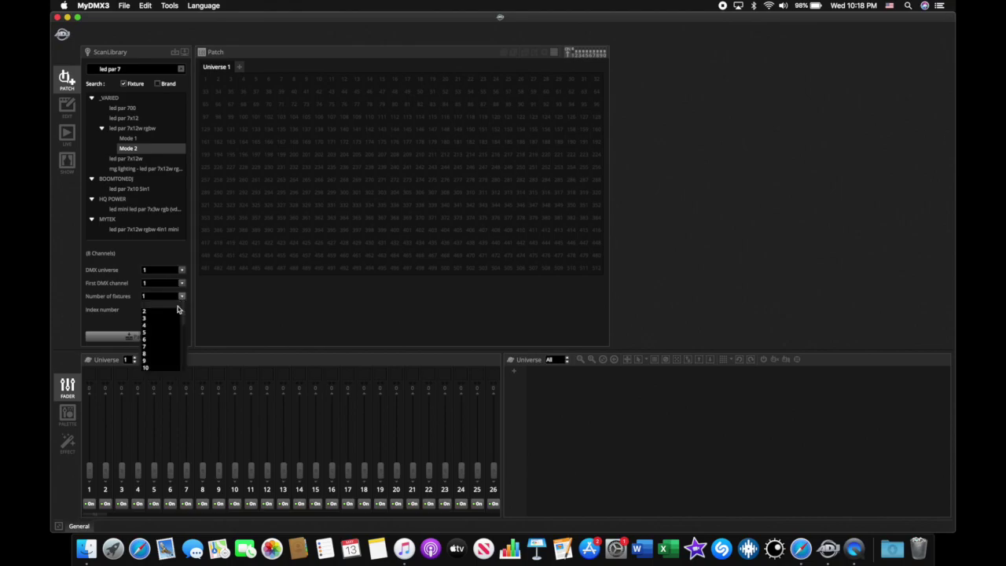
click(156, 353)
click(156, 336)
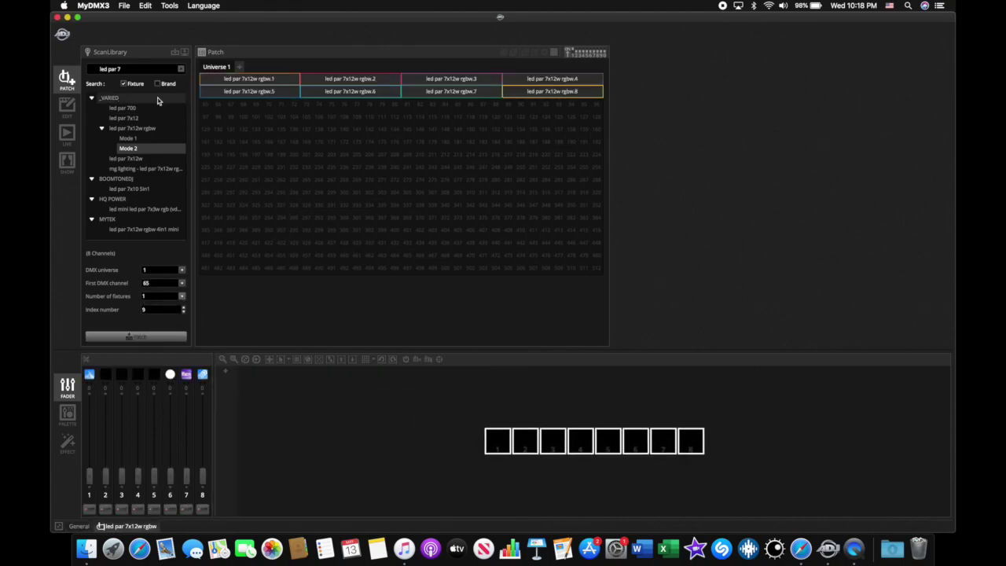
Step: Search the fixture library for "inno pocket spot" and select Mode 2 of the American DJ inno pocket spot
click(181, 70)
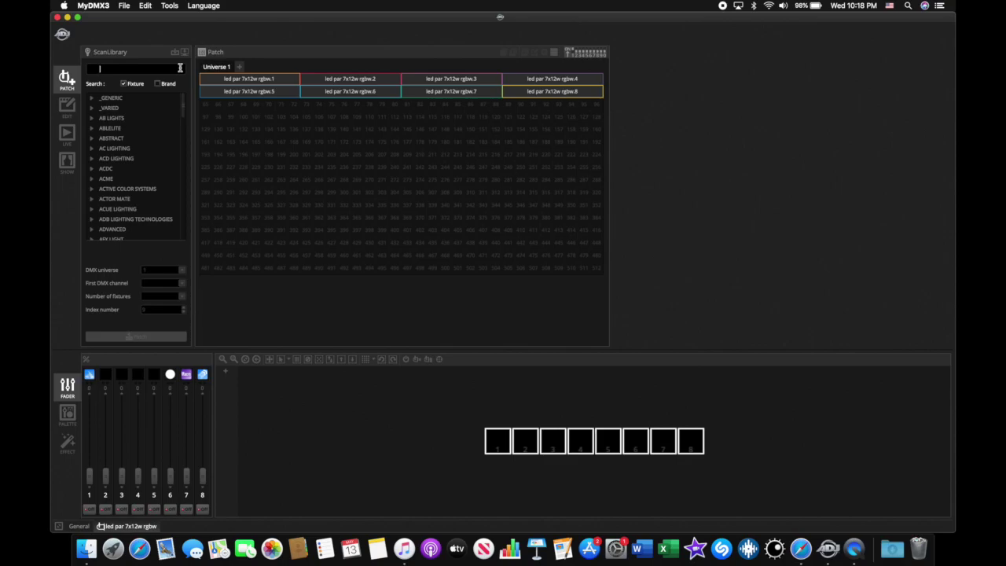
text(inno po)
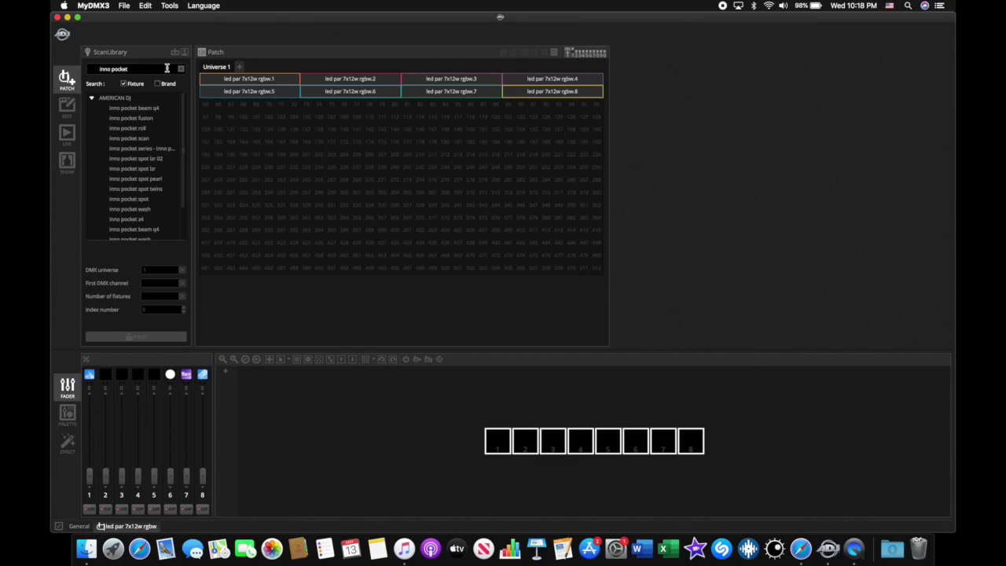
text(cket spot)
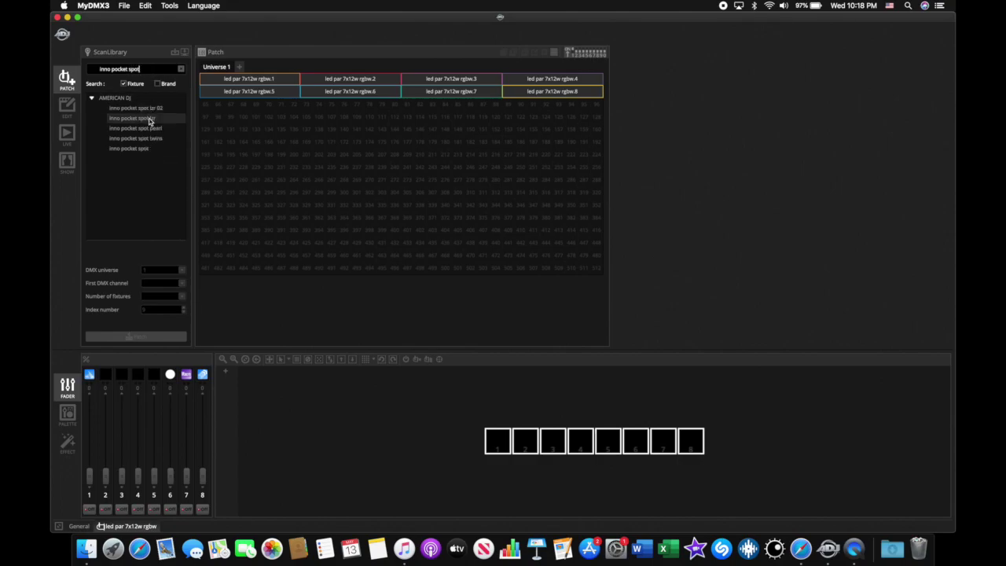
click(149, 148)
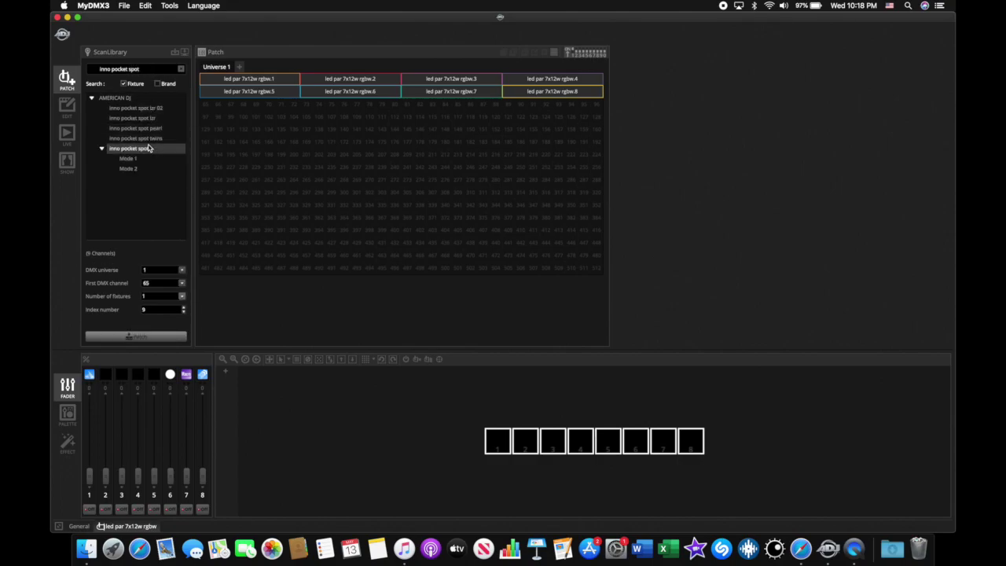
click(142, 169)
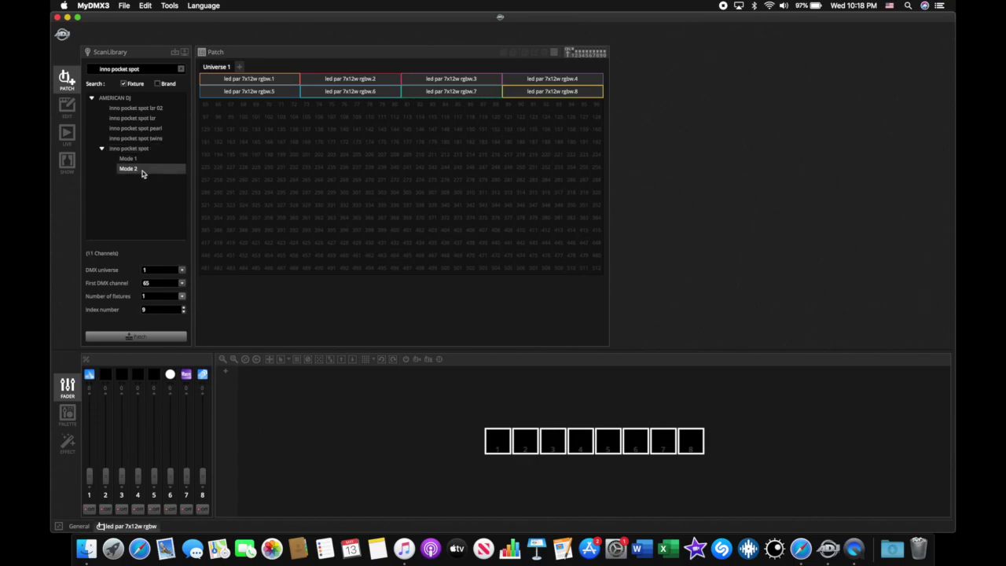
click(147, 159)
click(147, 167)
Step: Patch 2 inno pocket spot fixtures to universe 1, starting at DMX channel 65
click(182, 297)
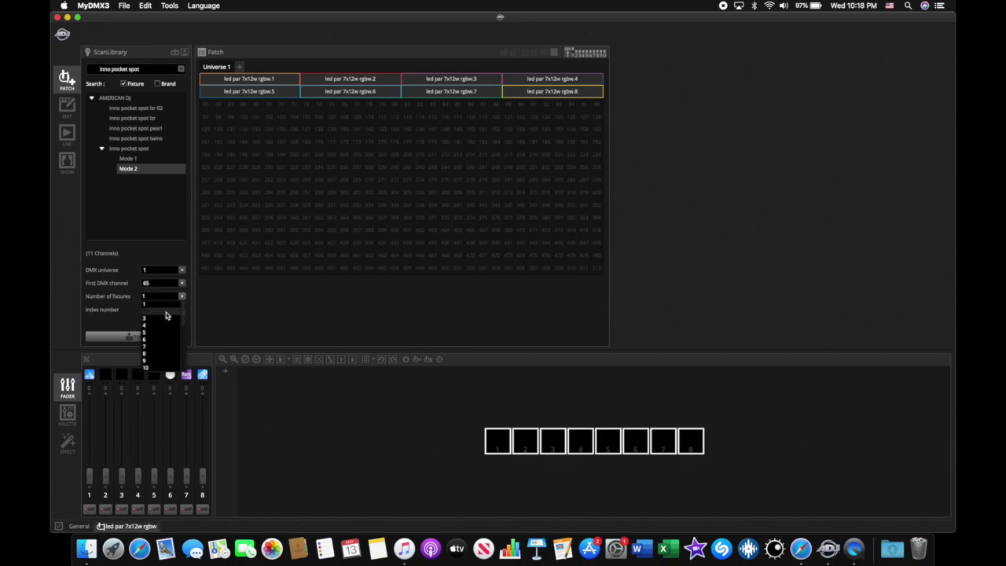
click(166, 312)
click(156, 336)
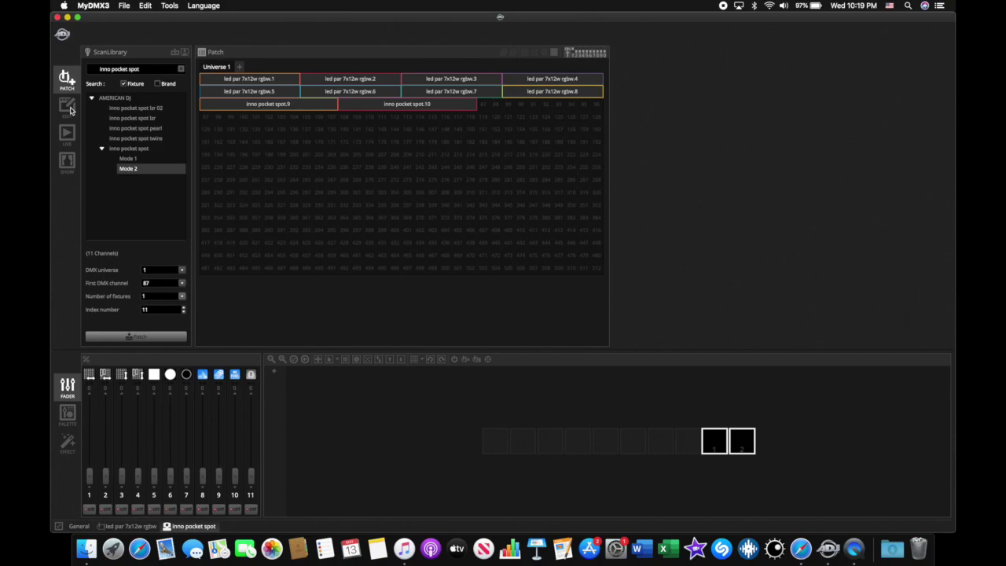
Step: Raise channels 1 to 5 of all eight LED pars to 255 and switch on channels 6 to 8
click(126, 525)
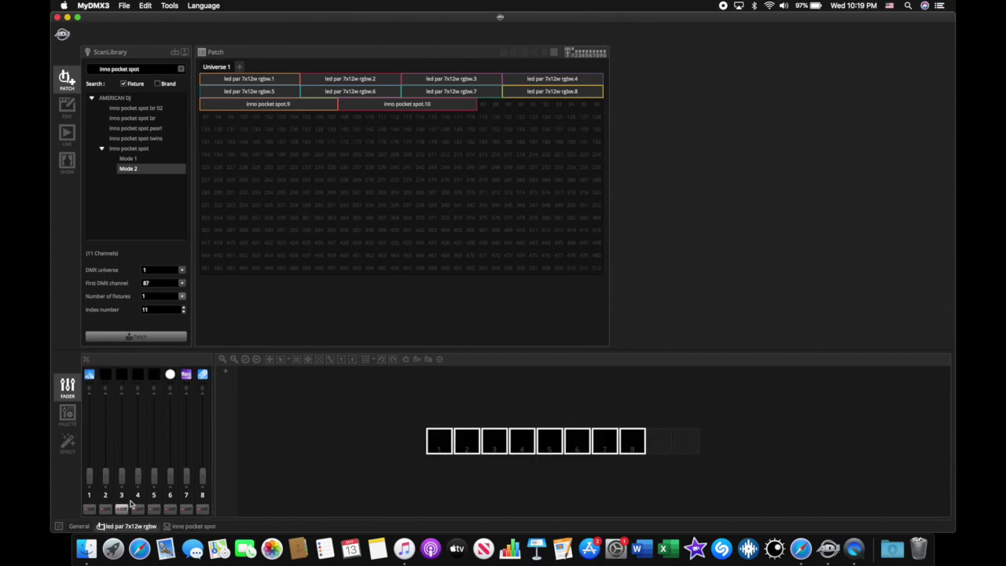
drag(90, 475, 90, 401)
drag(105, 472, 105, 402)
drag(122, 475, 122, 402)
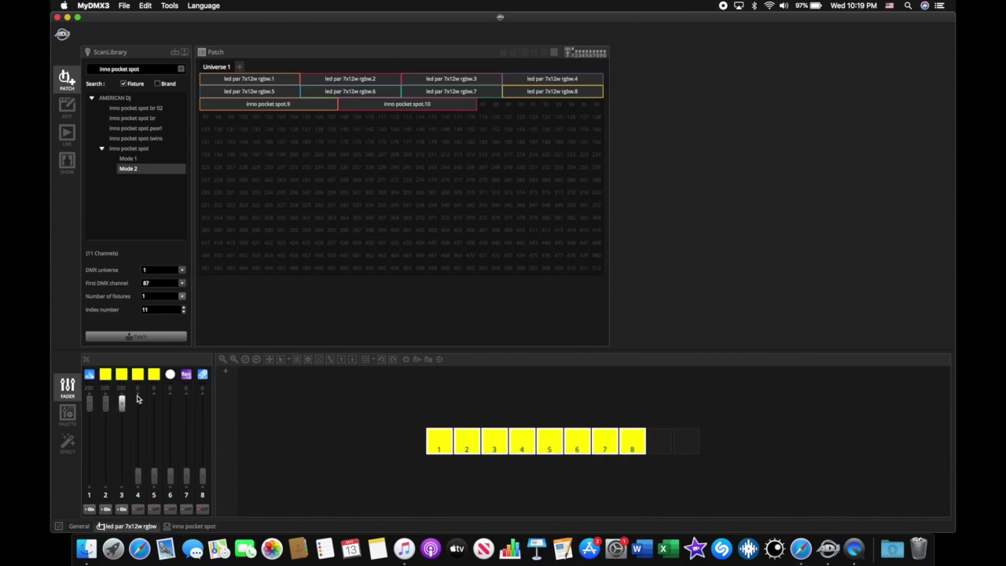
drag(138, 475, 138, 403)
drag(154, 475, 154, 402)
drag(170, 475, 203, 476)
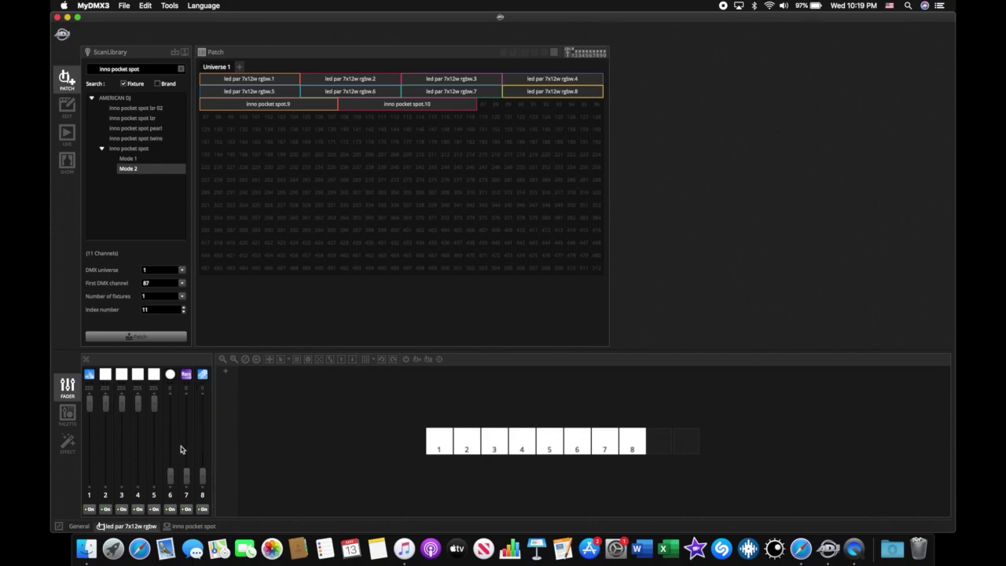
Step: Bring channels 1 to 5 of all eight LED pars back down to 0
drag(154, 404, 159, 518)
drag(138, 403, 123, 476)
drag(106, 402, 111, 491)
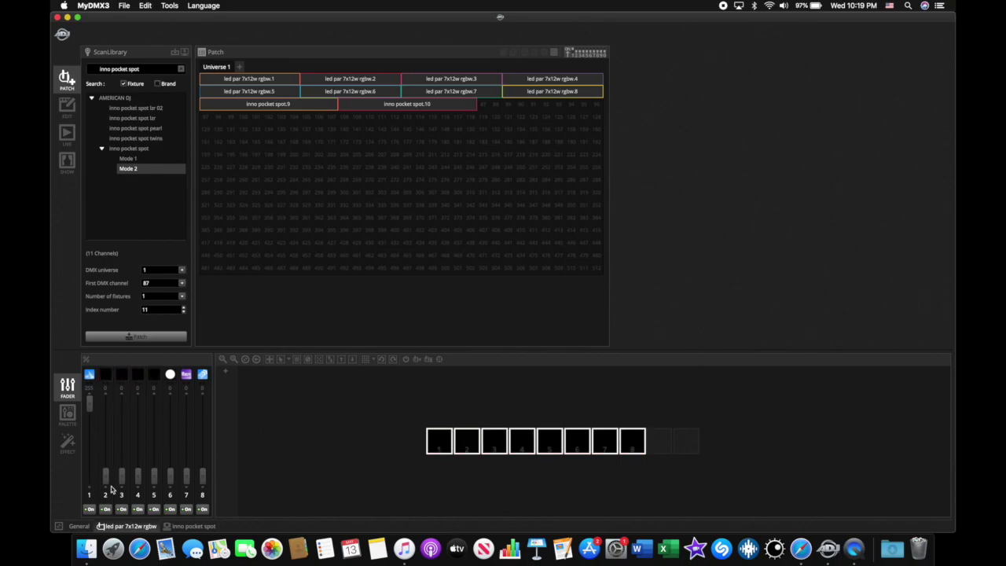
drag(91, 403, 90, 475)
Step: Select only the first LED par and turn it full red by raising channels 1 and 2 to 255
mouse_move(441, 439)
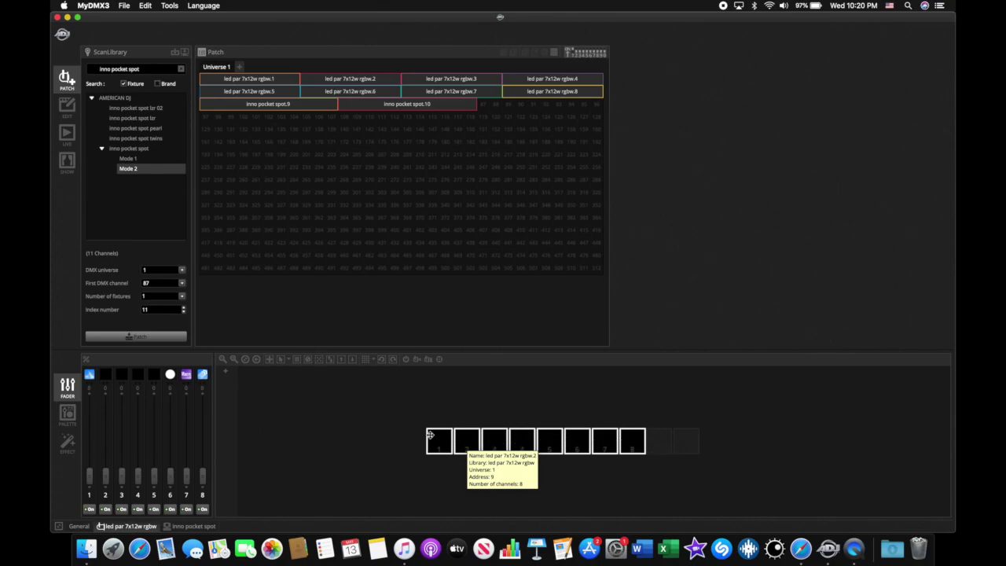
mouse_move(548, 441)
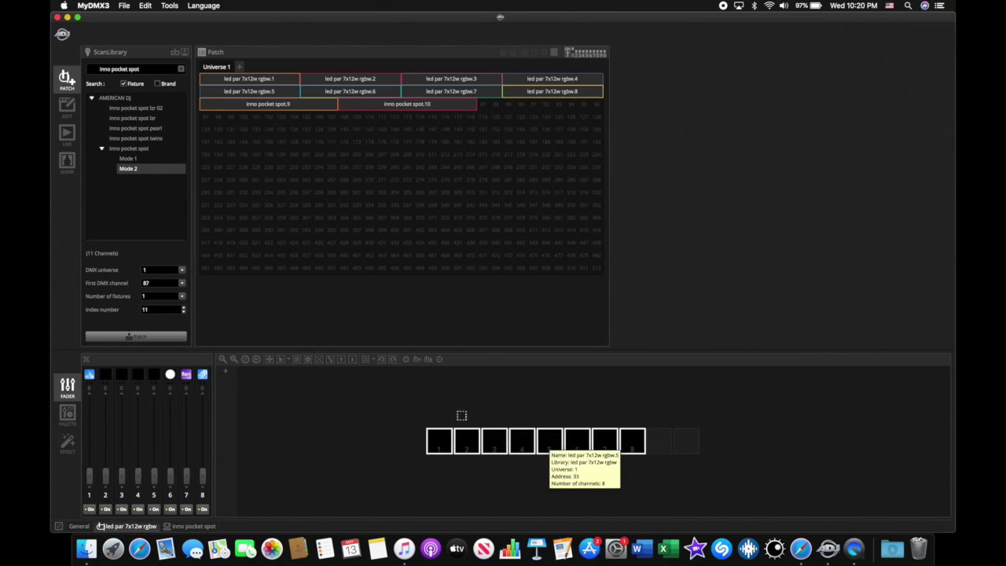
click(367, 418)
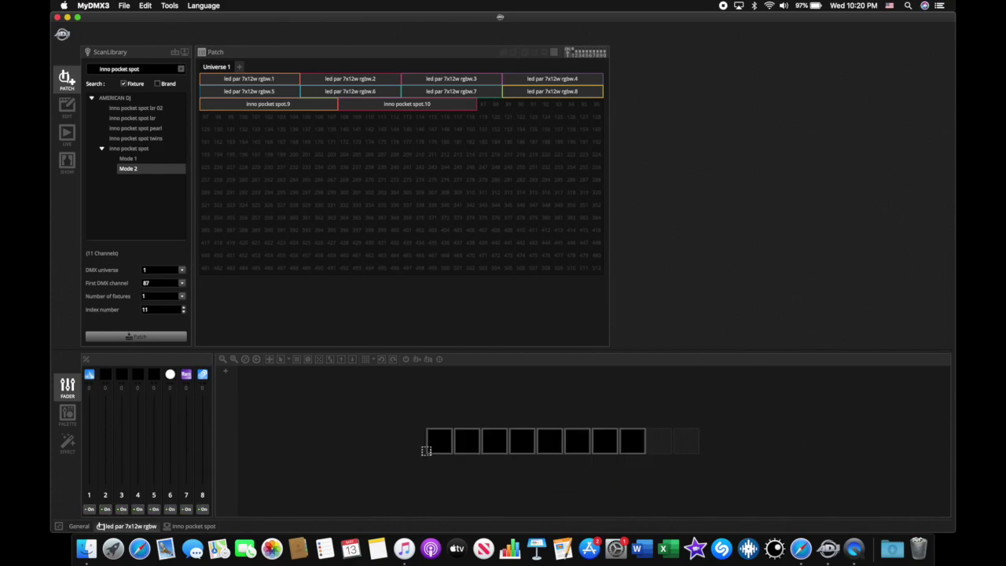
click(433, 442)
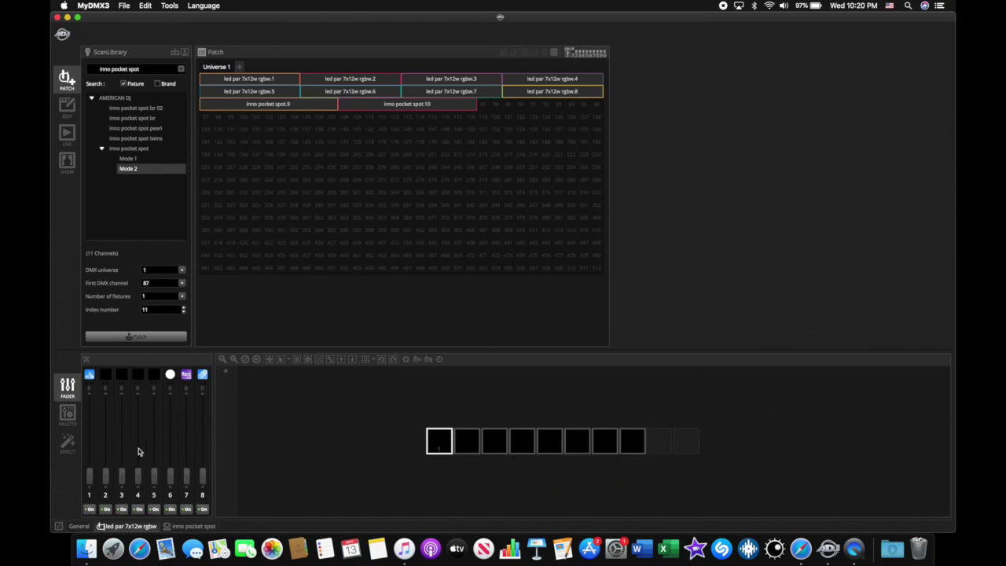
drag(90, 476, 95, 349)
drag(105, 469, 138, 349)
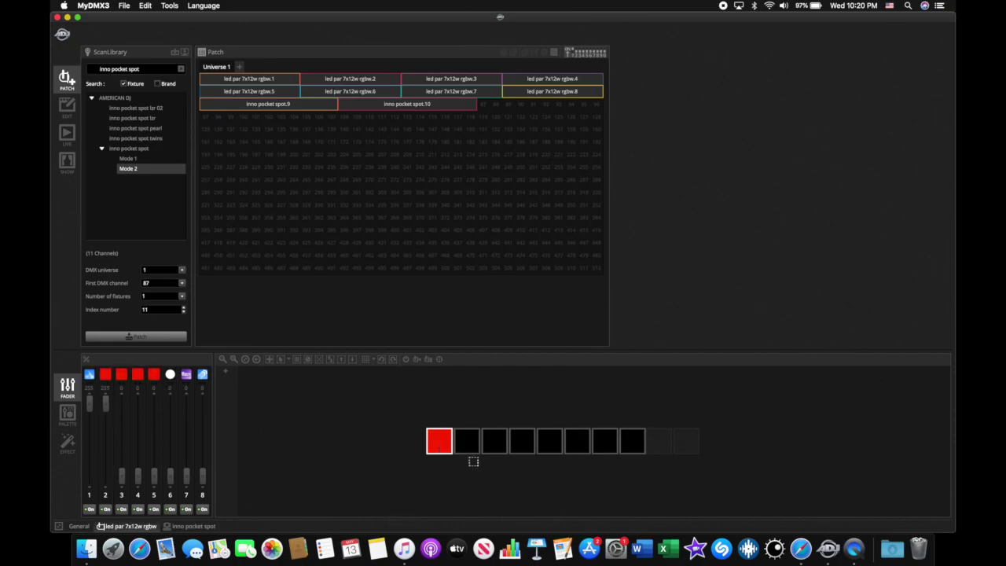
Step: Select only the second LED par and turn it full green by raising channels 3 and 1 to 255
click(467, 445)
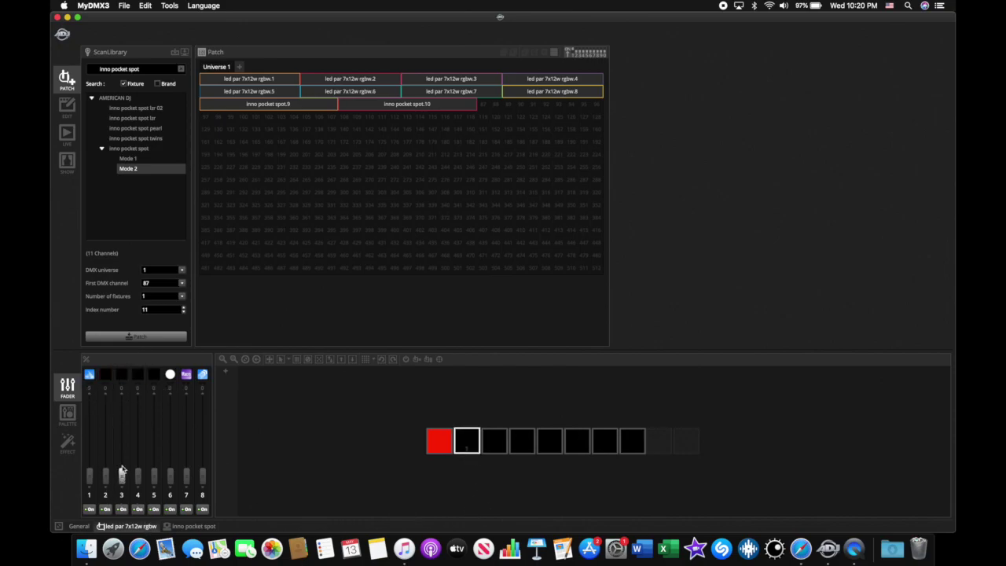
drag(122, 475, 122, 401)
drag(89, 477, 89, 402)
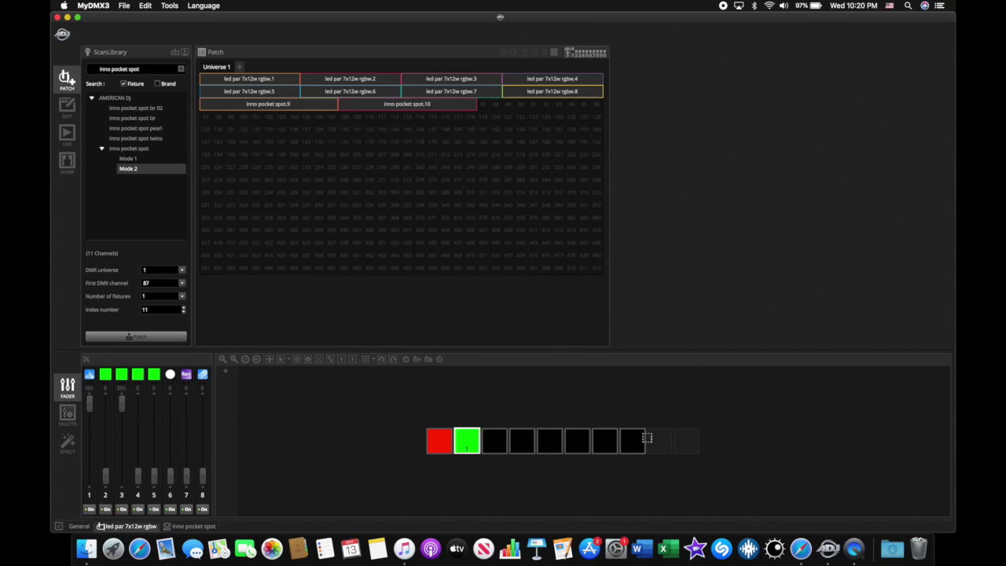
mouse_move(680, 434)
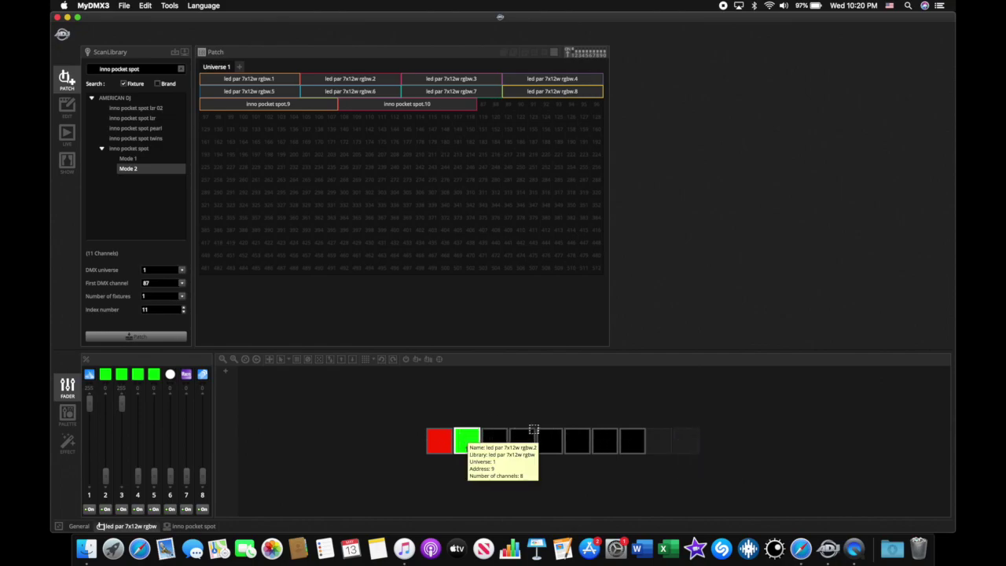
Step: Return the raised channels of the first and second LED pars to 0 and reselect all eight pars
click(434, 441)
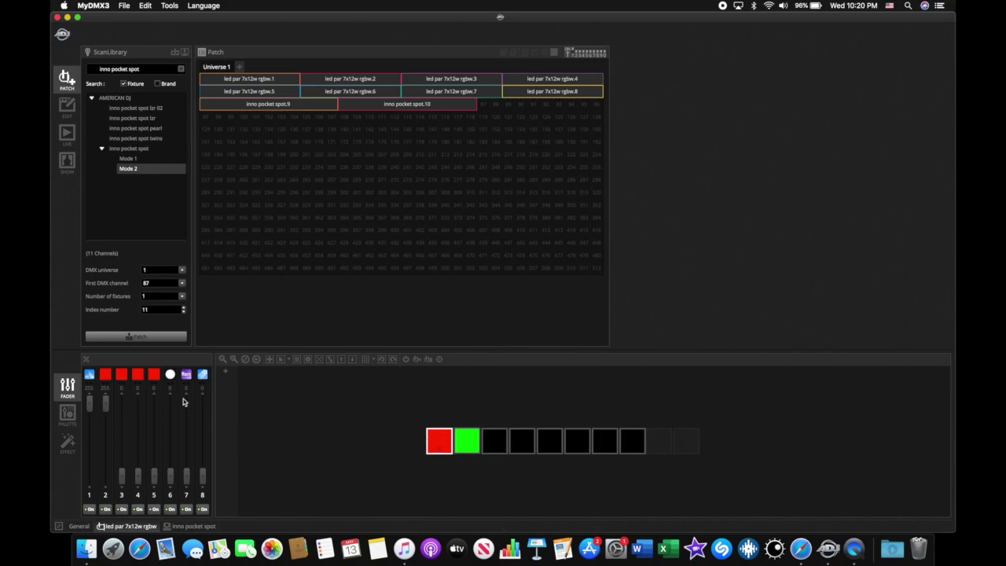
drag(105, 402, 89, 475)
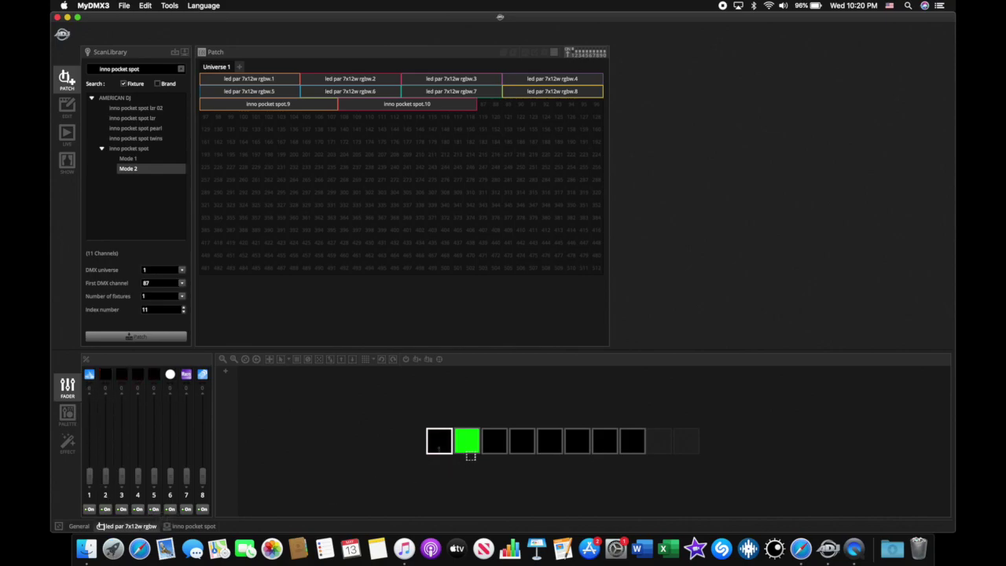
click(467, 440)
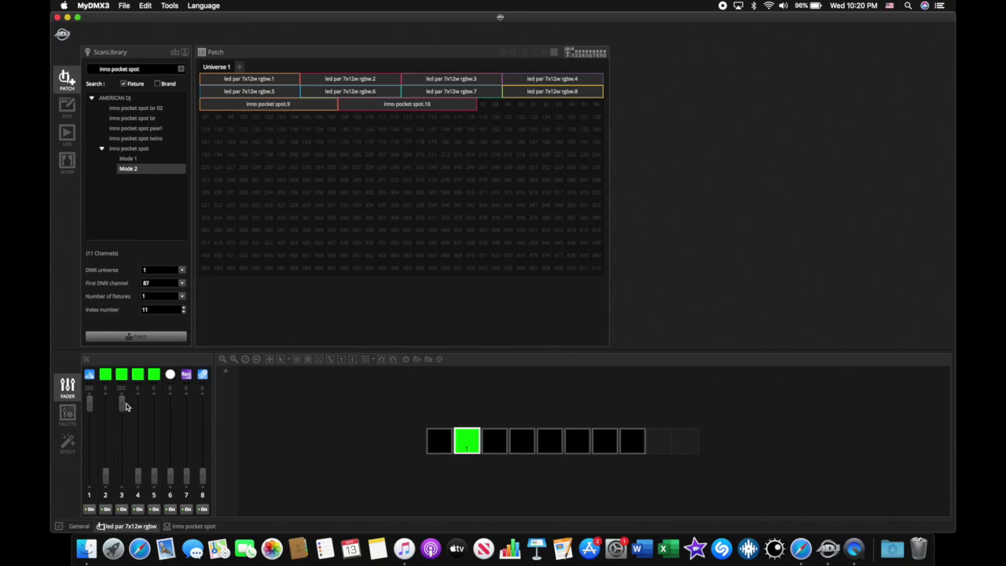
drag(123, 403, 121, 476)
drag(86, 403, 89, 478)
drag(367, 453, 652, 424)
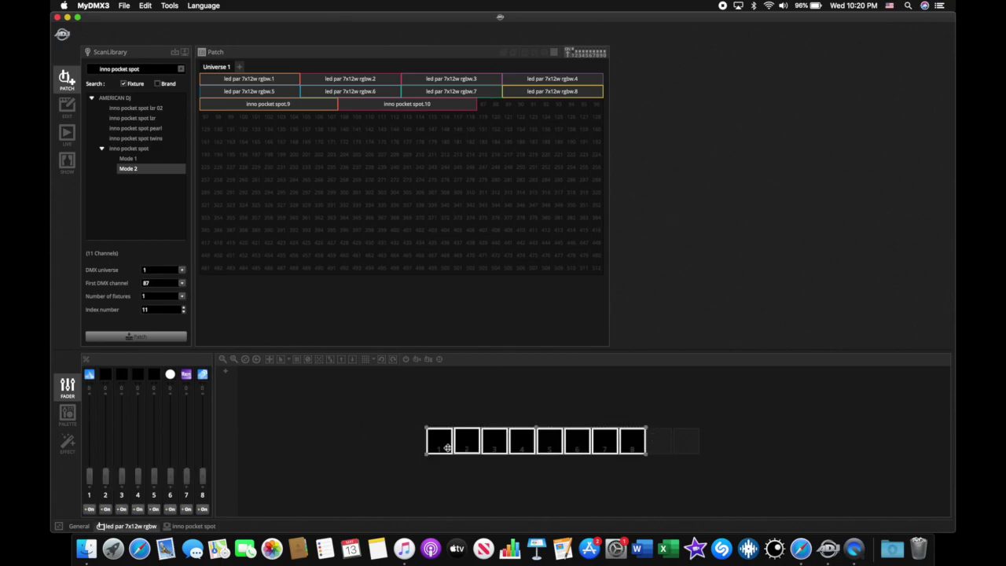
Step: Move the two inno pocket spots above the middle of the LED par row and centre the layout in view
click(203, 525)
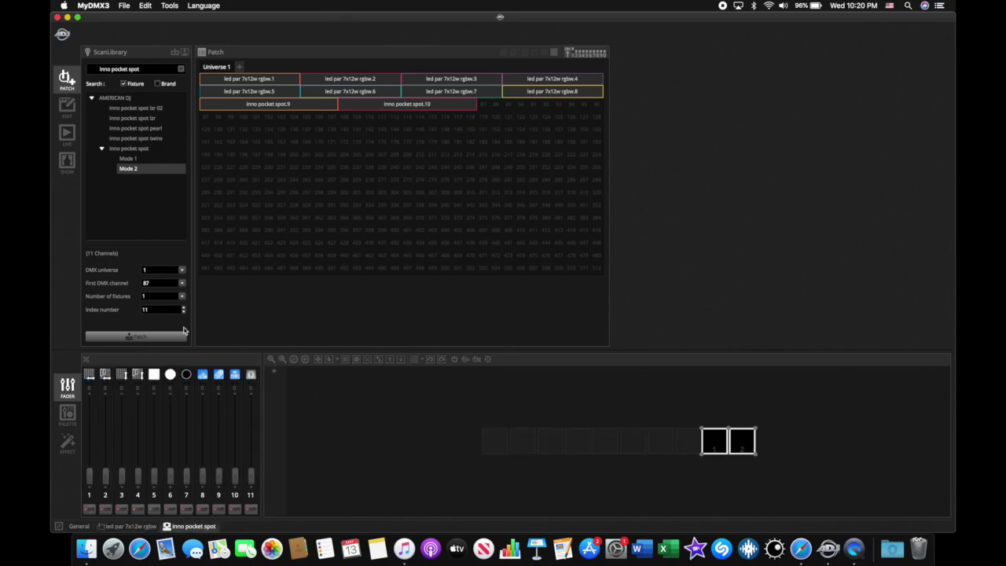
drag(728, 440, 596, 402)
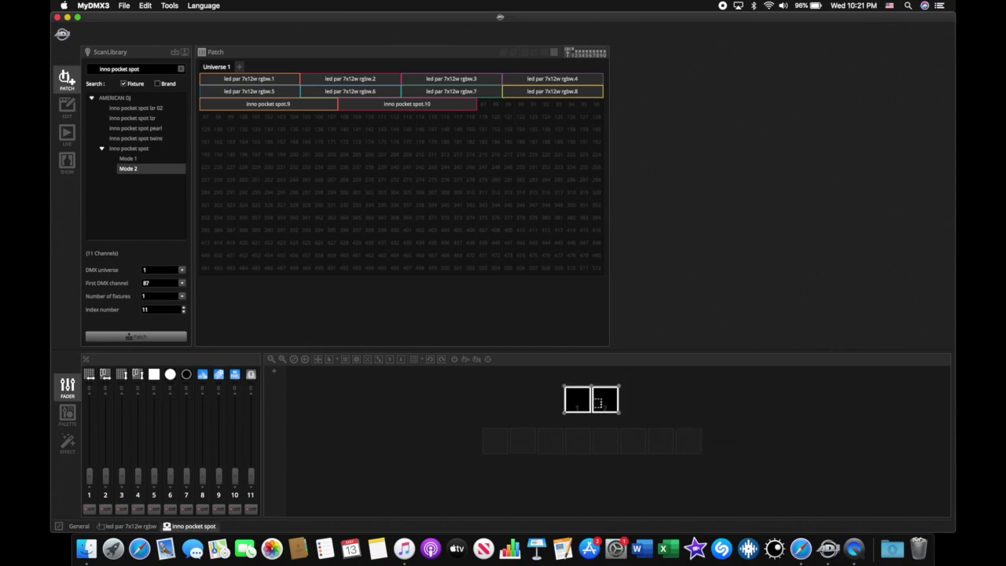
click(294, 359)
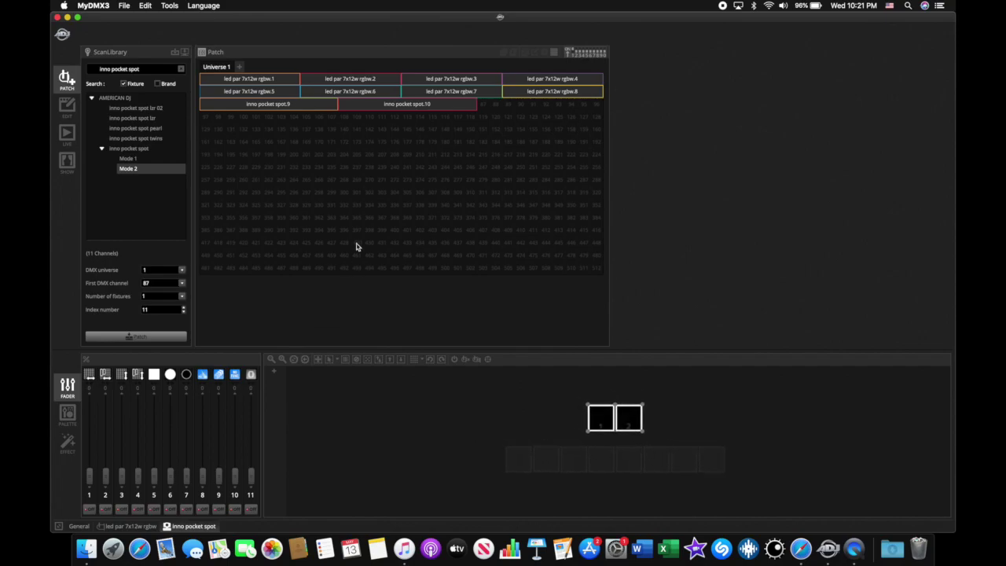
Step: Open the 3D Visualizer to show the patched fixtures on a stage in EasyView2
click(169, 6)
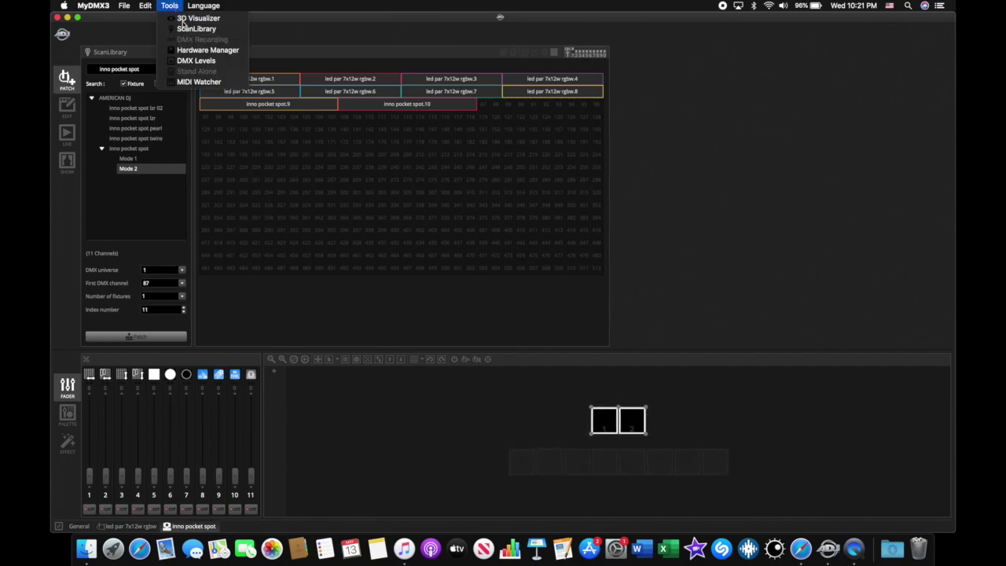
click(239, 62)
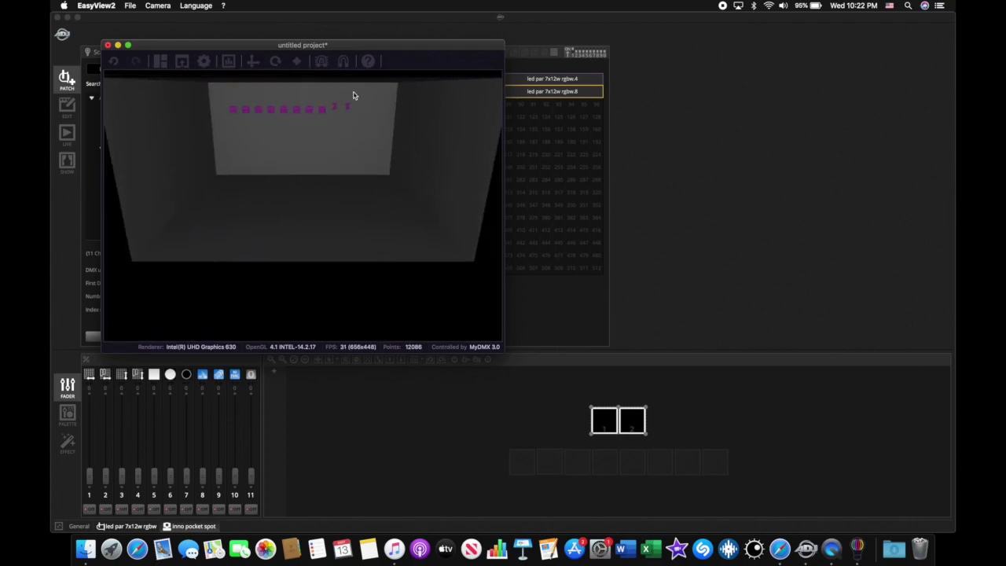
Step: Return channel 1 of the inno pocket spots to 0 and turn the eight LED pars red with channels 1 and 2 at 255
drag(255, 47, 392, 67)
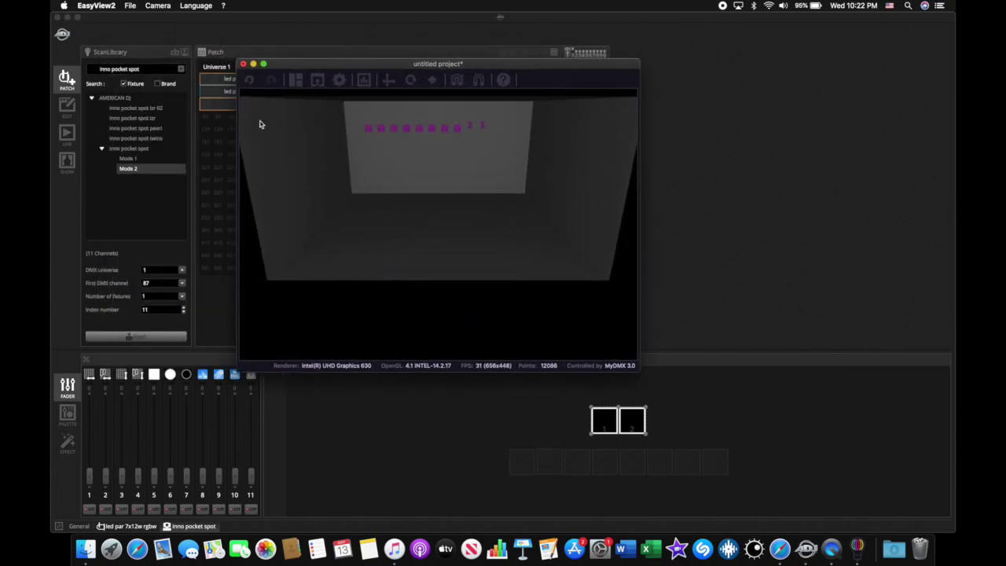
click(86, 476)
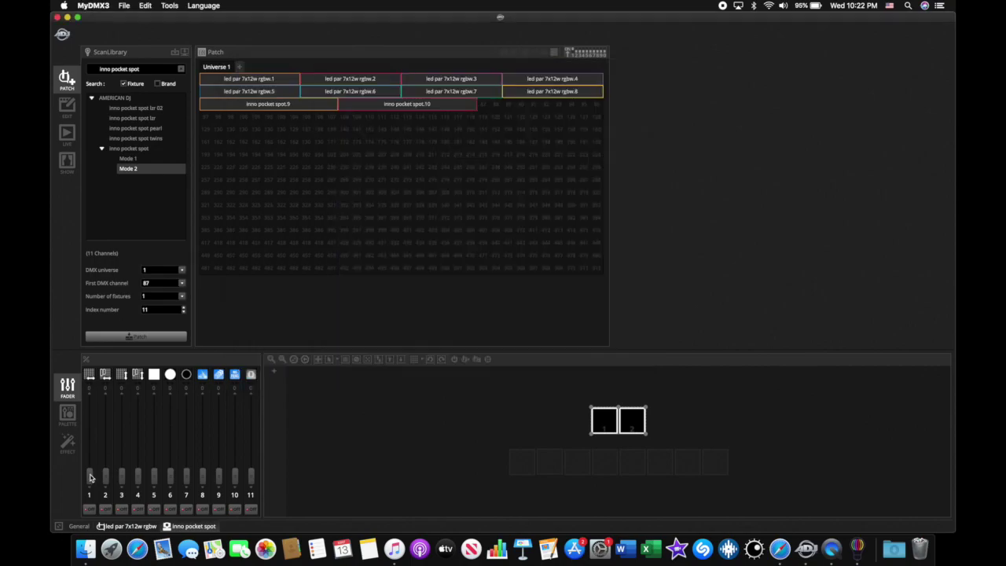
drag(87, 477, 89, 400)
drag(87, 405, 89, 477)
click(101, 526)
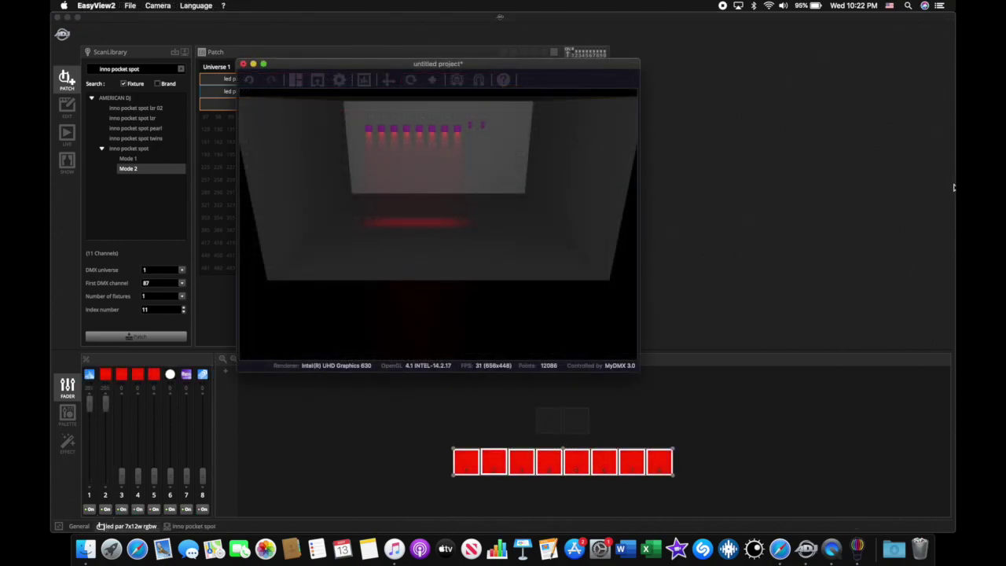
Step: Narrow the MyDMX window and fit the 3D visualizer window into the free screen space beside it
click(940, 173)
drag(914, 172, 665, 191)
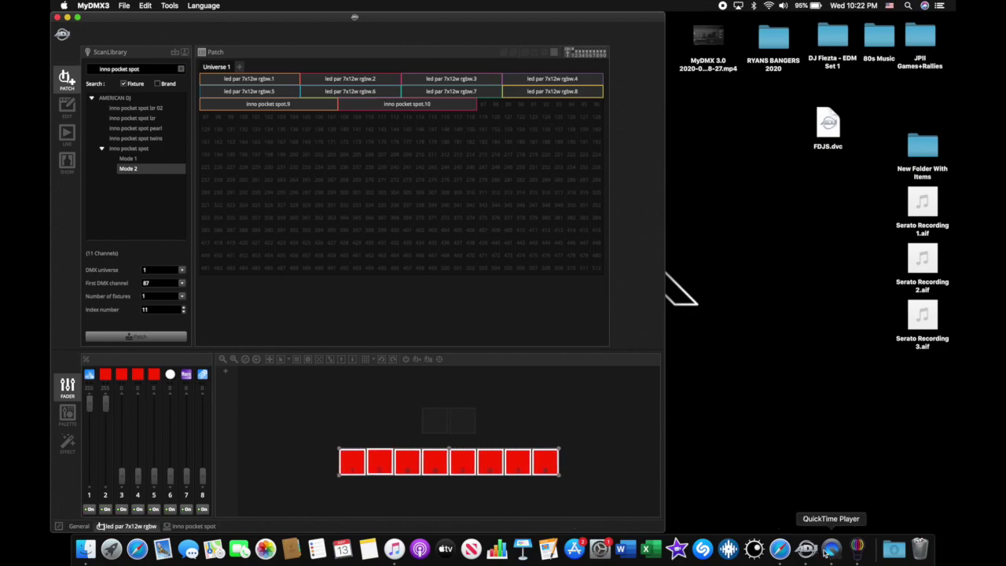
click(857, 549)
drag(350, 69, 667, 3)
drag(552, 91, 664, 100)
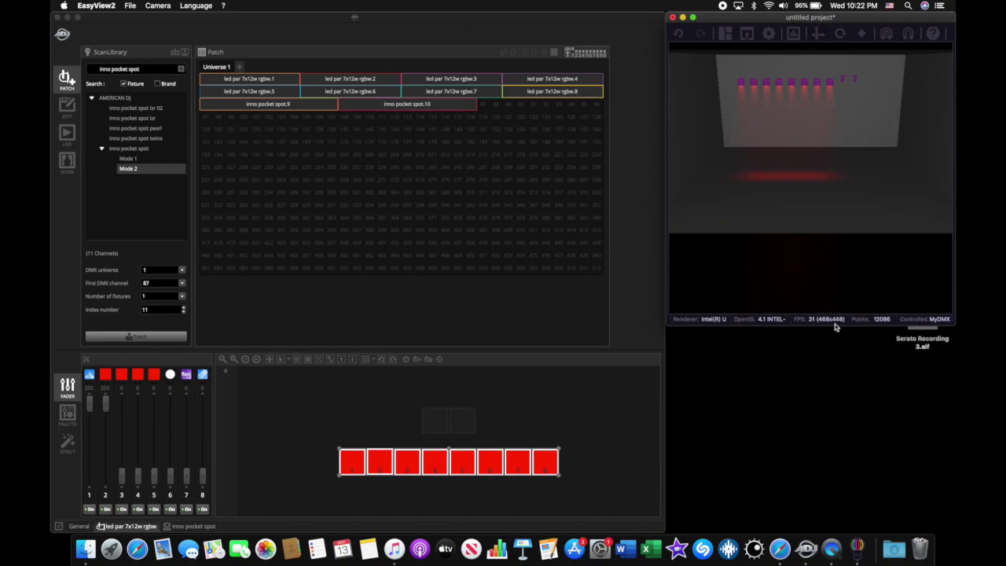
drag(825, 408, 827, 528)
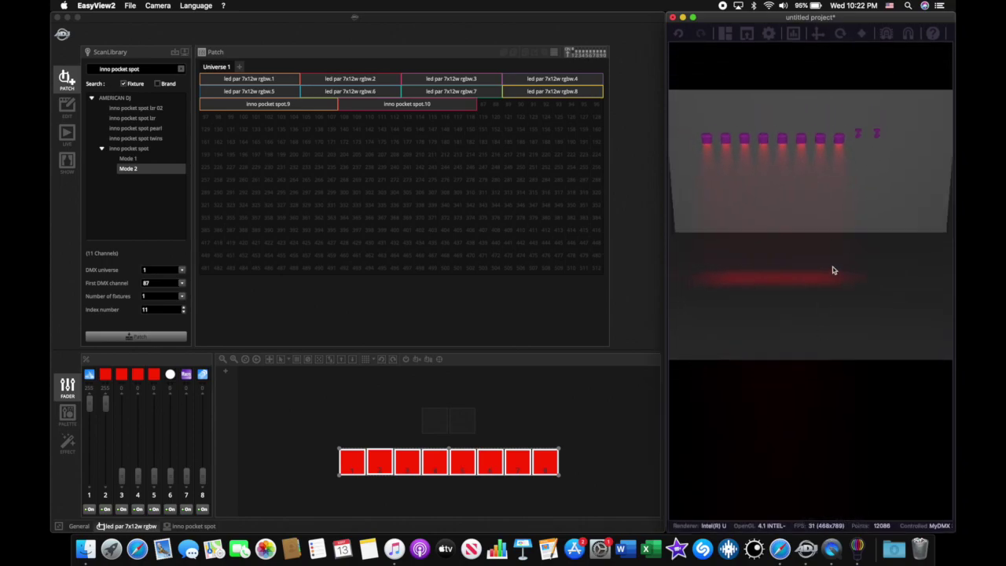
Step: Show the visualizer's four editing views in full screen and expand the Fixtures folder
click(728, 34)
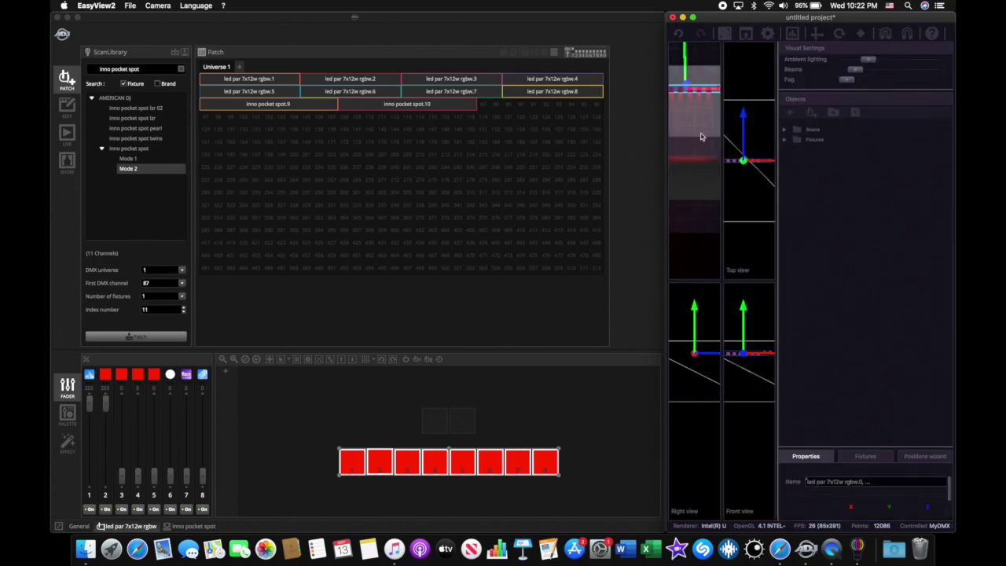
click(695, 18)
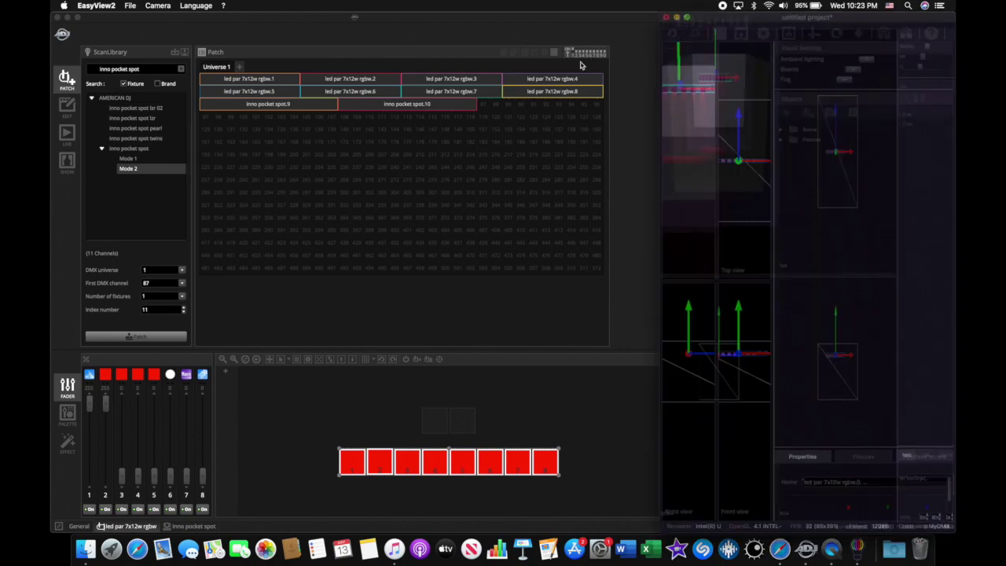
click(317, 161)
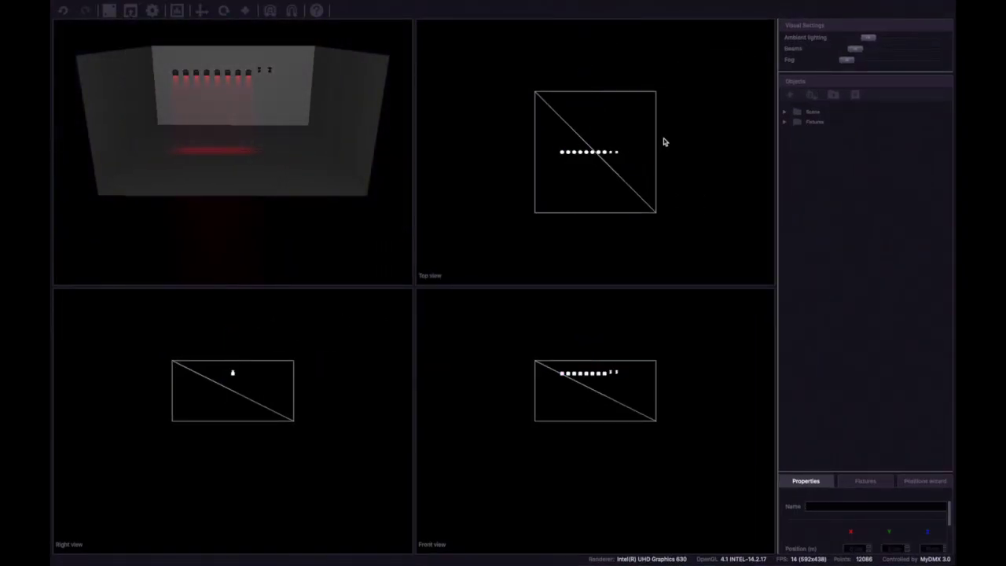
click(786, 124)
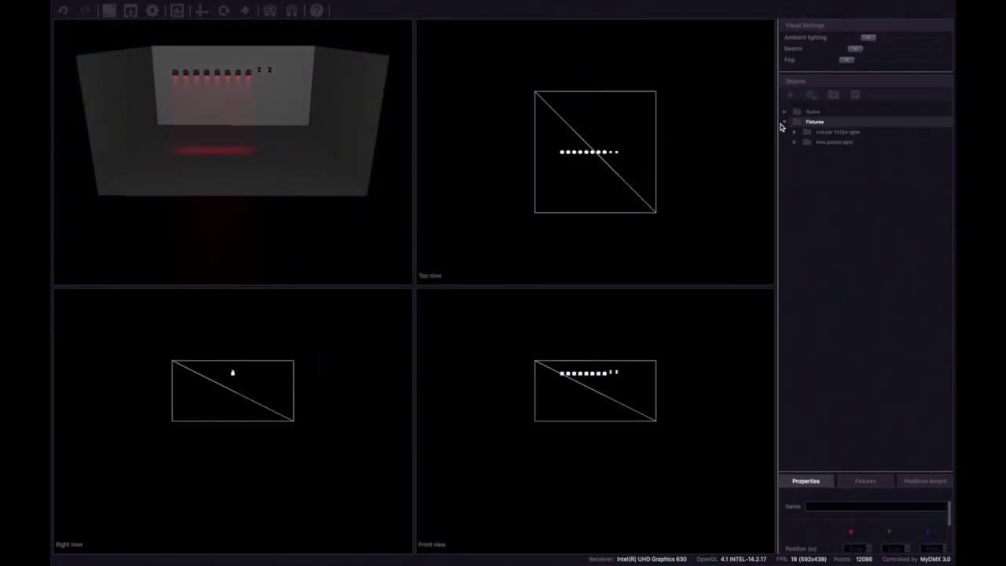
click(809, 132)
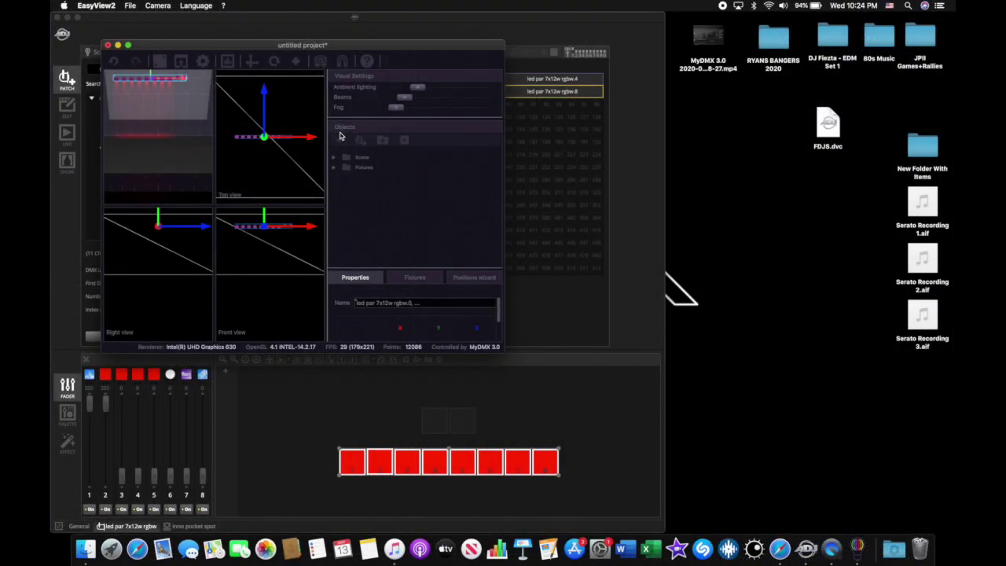
Step: Select all eight led par 7x12w rgbw fixtures in the visualizer and set their X rotation to 45°
click(362, 168)
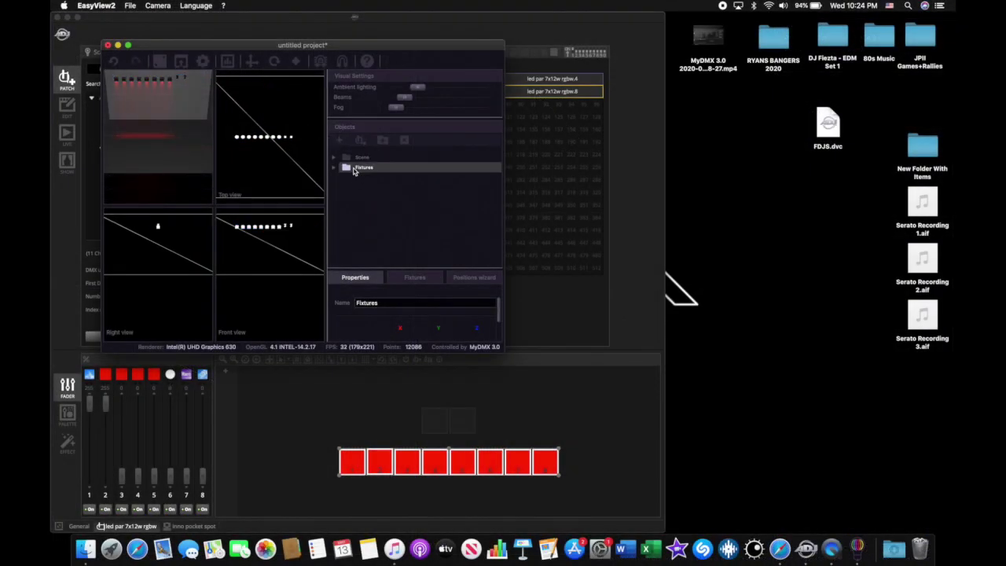
click(335, 168)
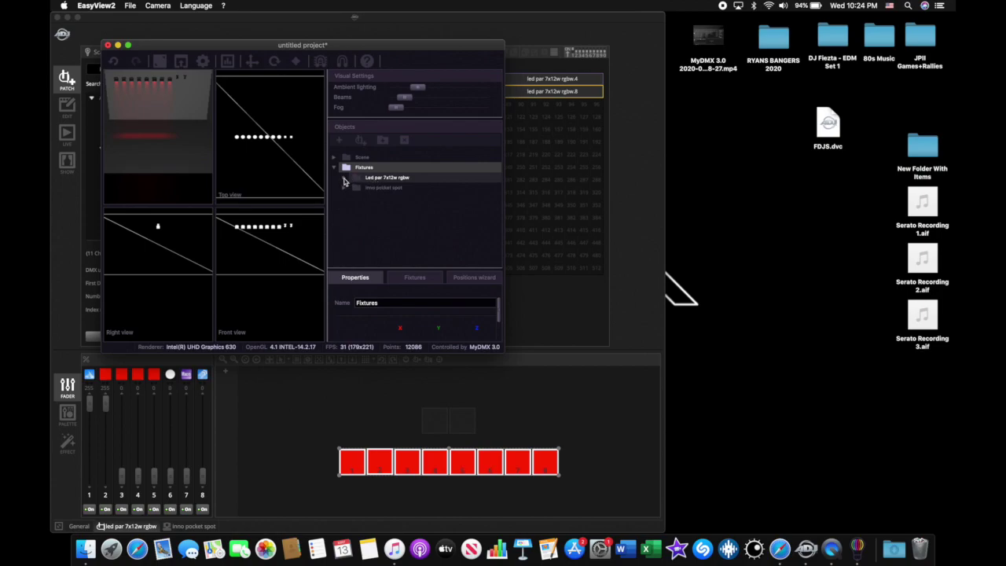
click(344, 180)
click(377, 188)
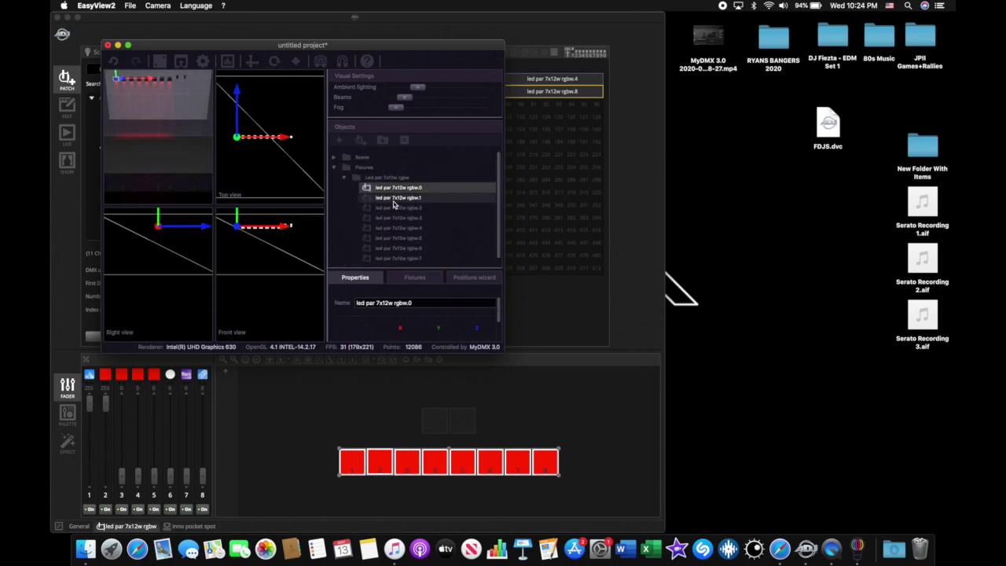
shift+click(407, 259)
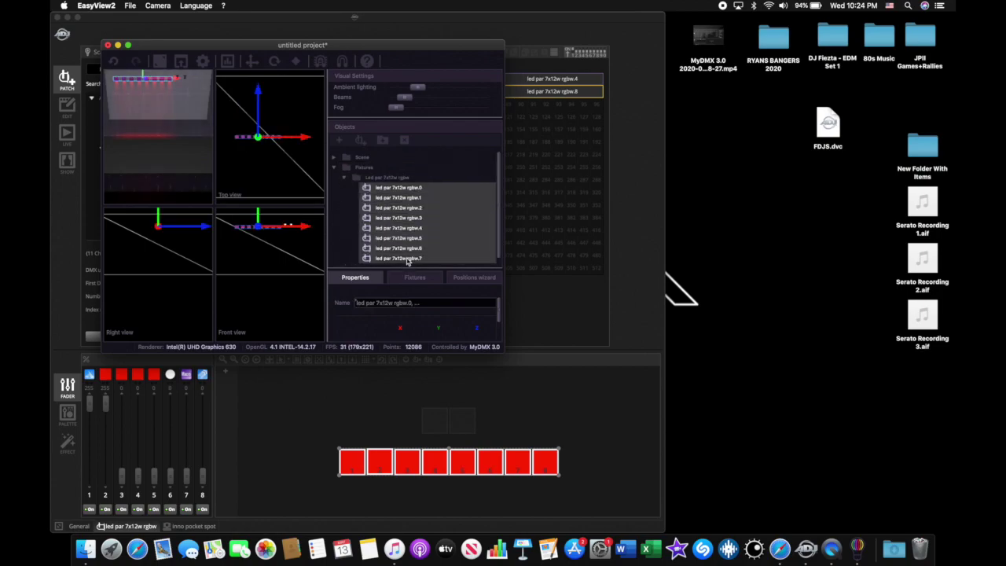
scroll(373, 322, down, 3)
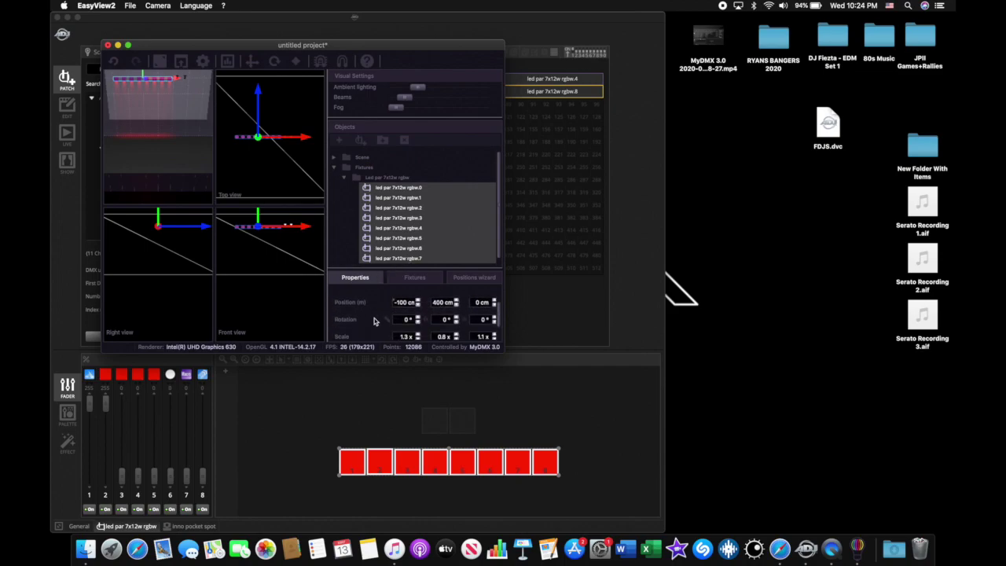
click(428, 321)
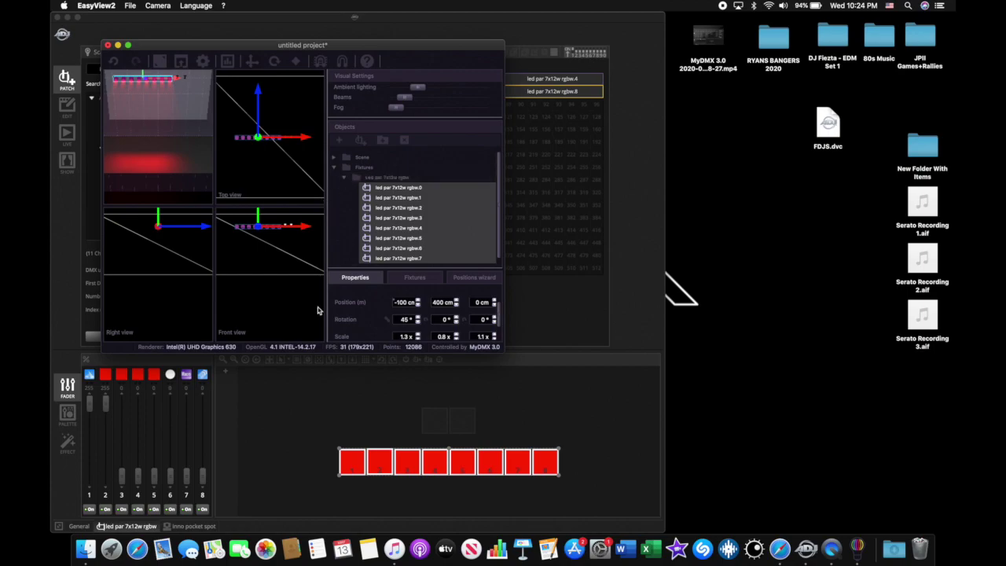
Step: Select the two inno pocket spots in MyDMX and look through their colour, gobo, shutter and dimmer palettes
click(254, 413)
click(180, 525)
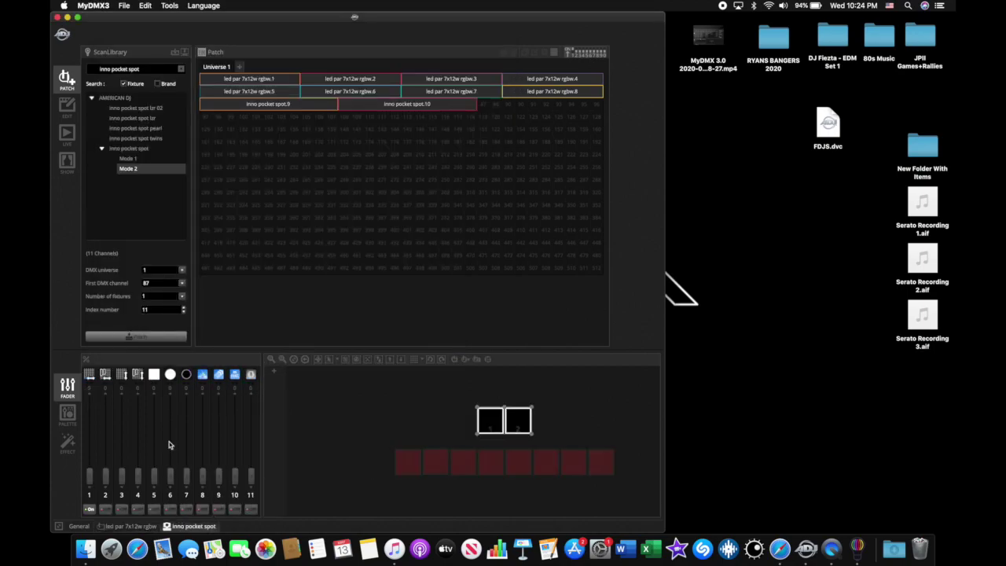
drag(172, 477, 173, 505)
click(68, 417)
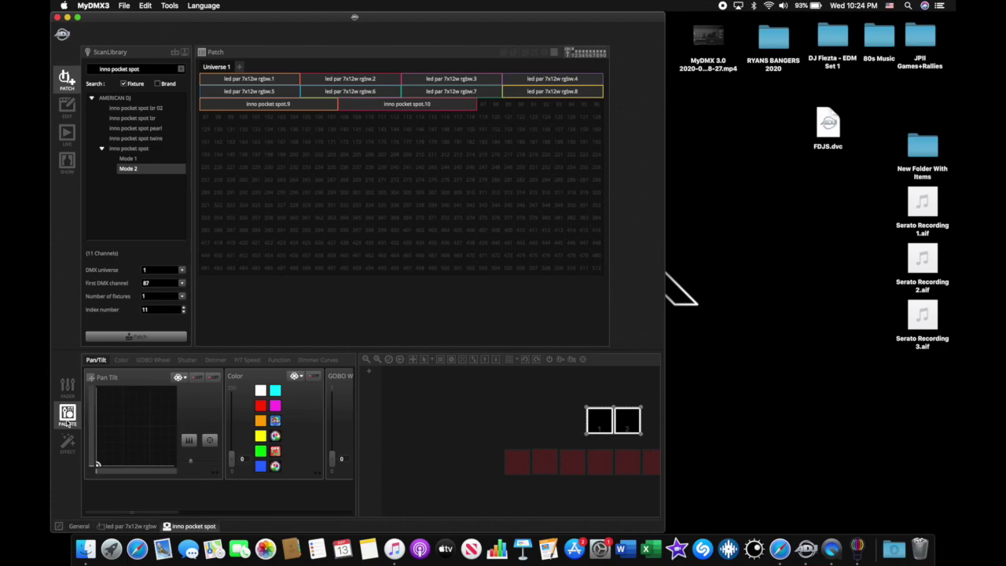
scroll(204, 430, right, 10)
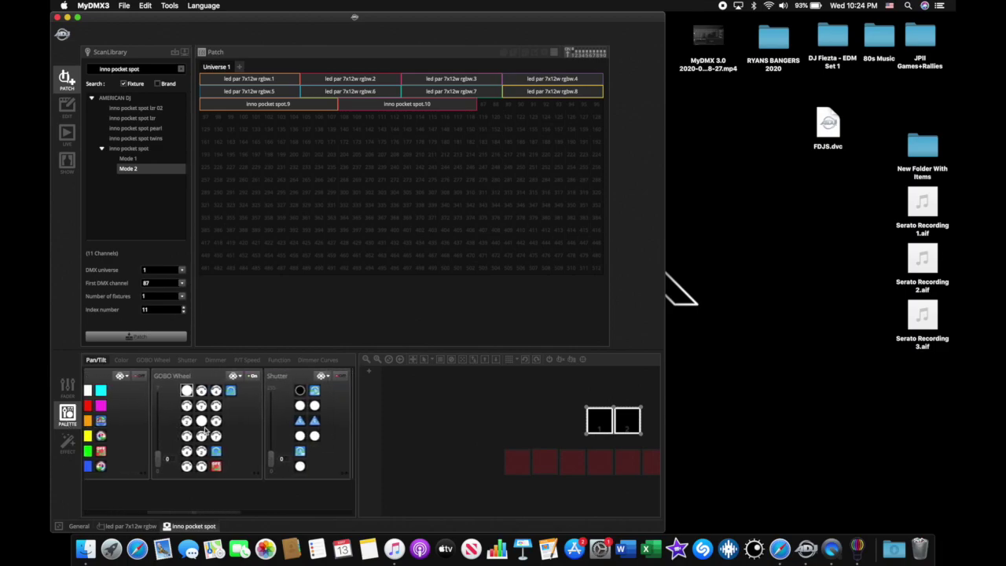
scroll(223, 424, right, 5)
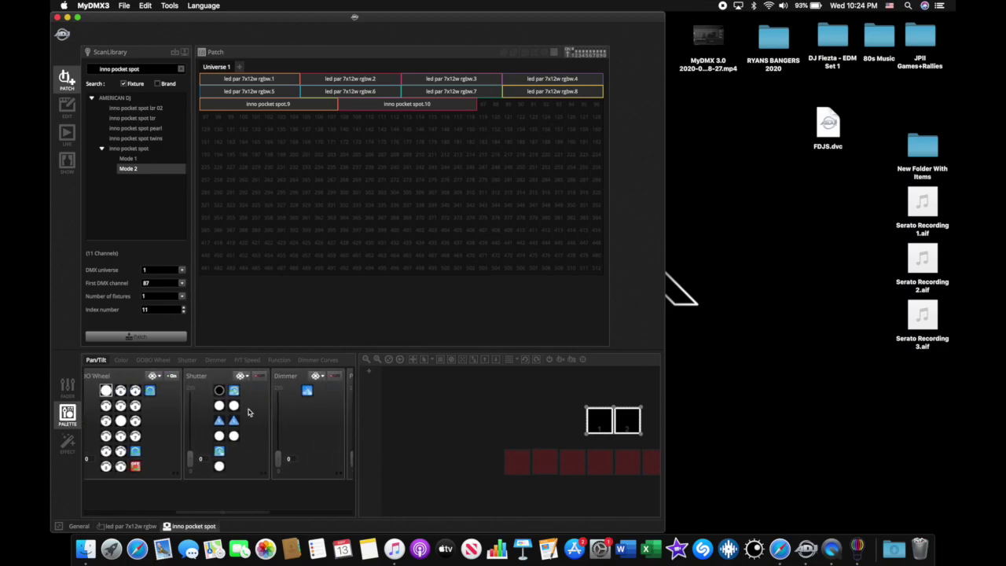
Step: Light the two inno pocket spots by raising channels 8 and 7 to 255, and raise channel 3 to about a third
click(69, 389)
drag(202, 475, 202, 400)
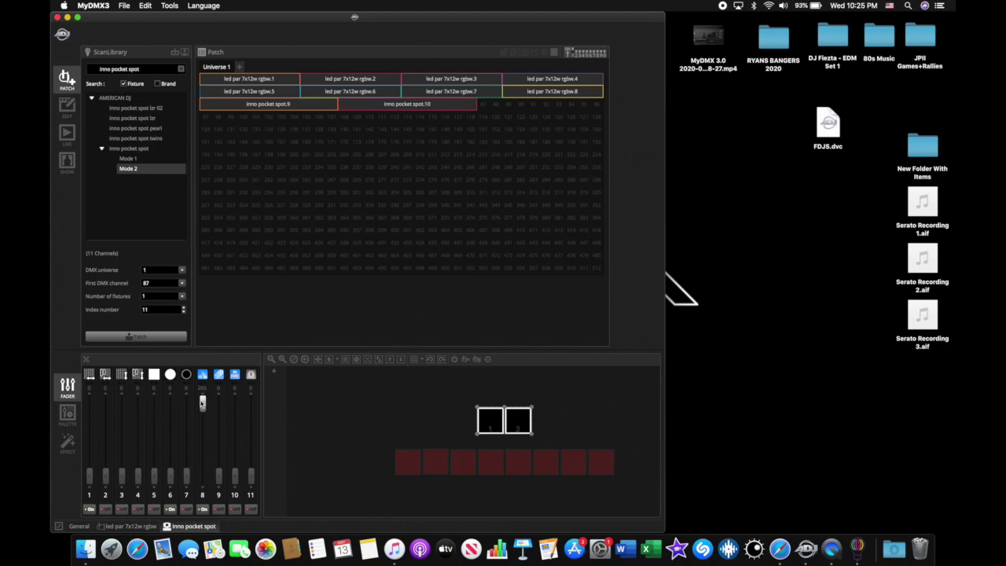
drag(186, 475, 186, 403)
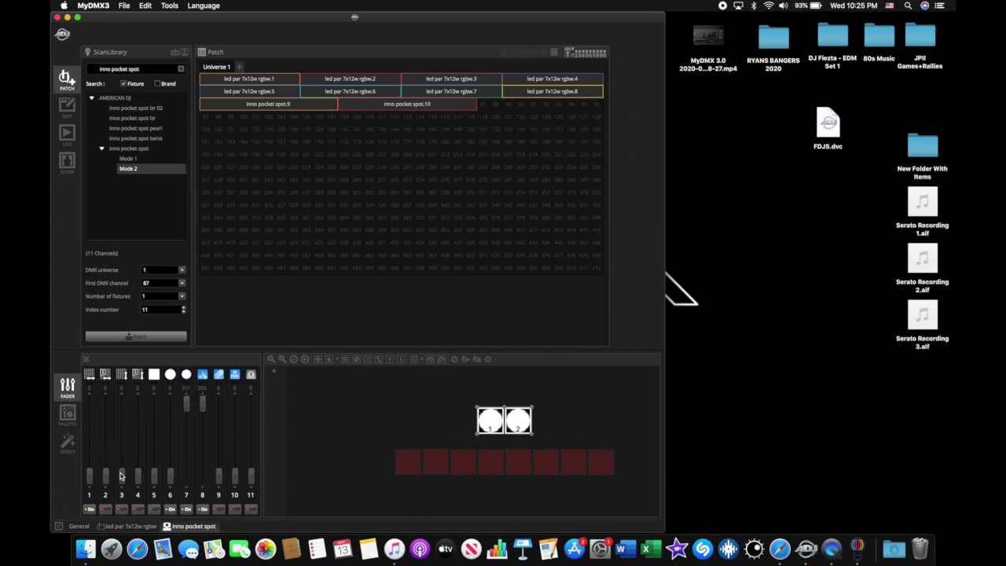
drag(122, 475, 121, 451)
Step: Select both inno pocket spots in the EasyView2 visualizer and set their Y rotation to 90°
click(859, 551)
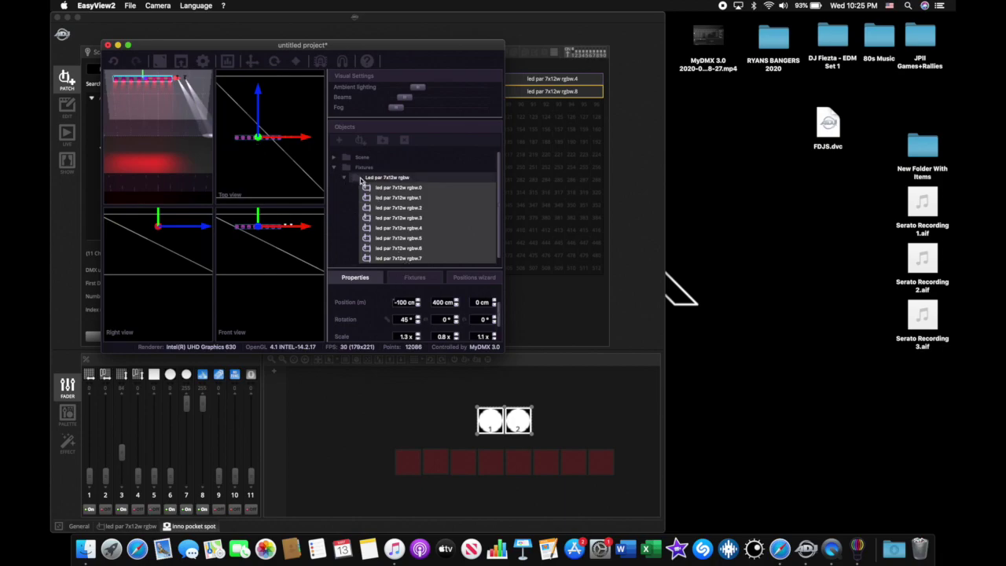
click(346, 179)
click(344, 188)
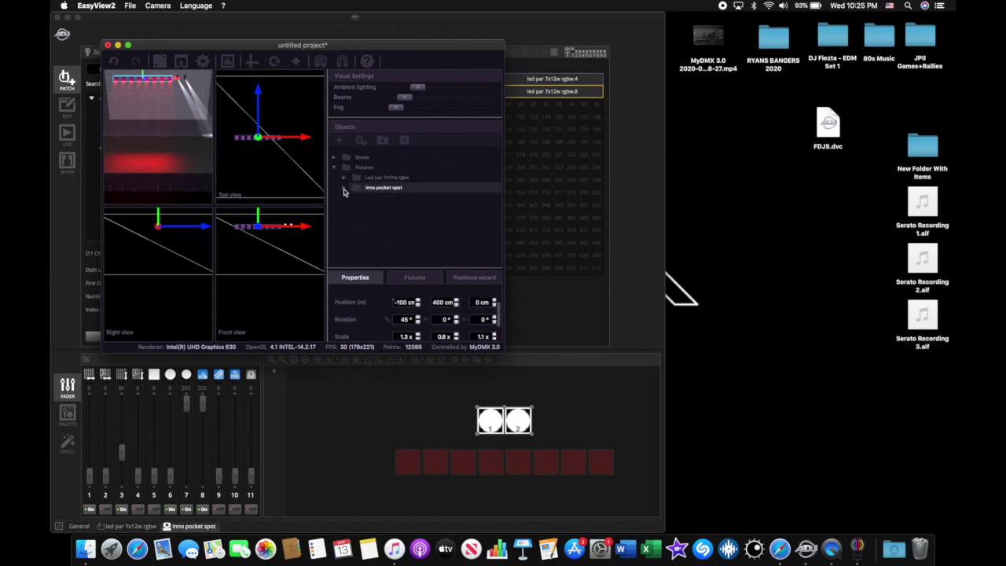
click(365, 200)
click(382, 216)
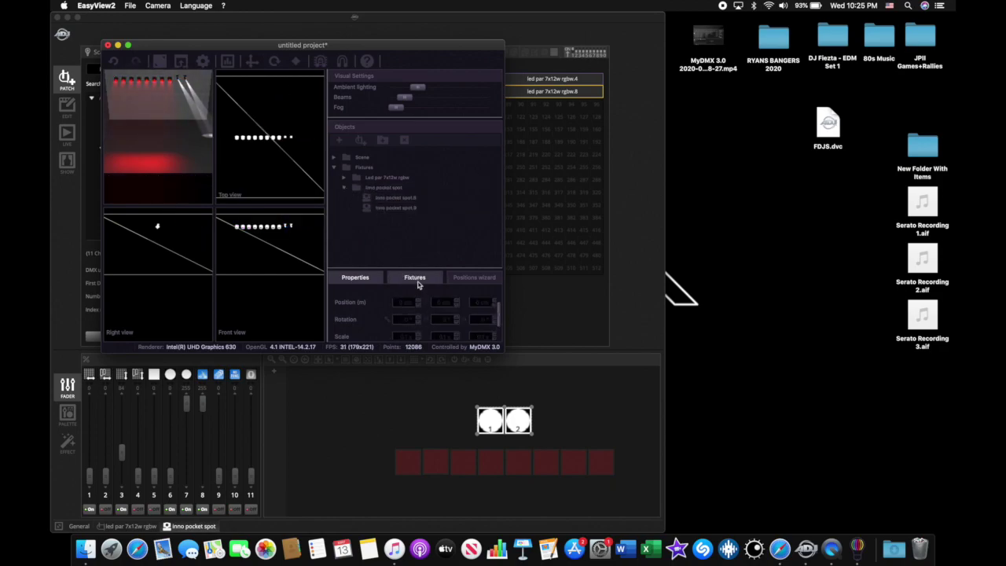
click(393, 208)
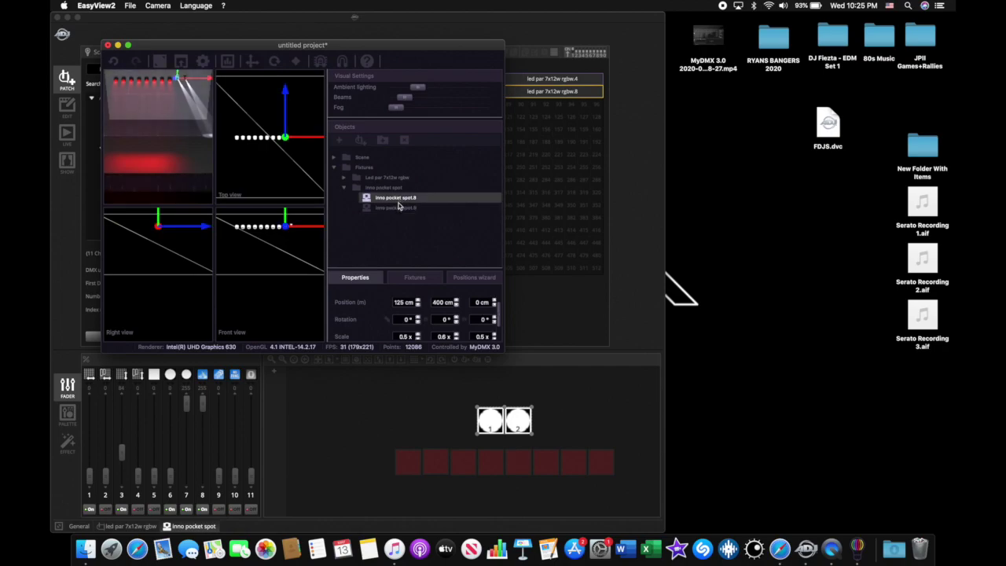
right_click(397, 207)
click(388, 216)
shift+click(391, 202)
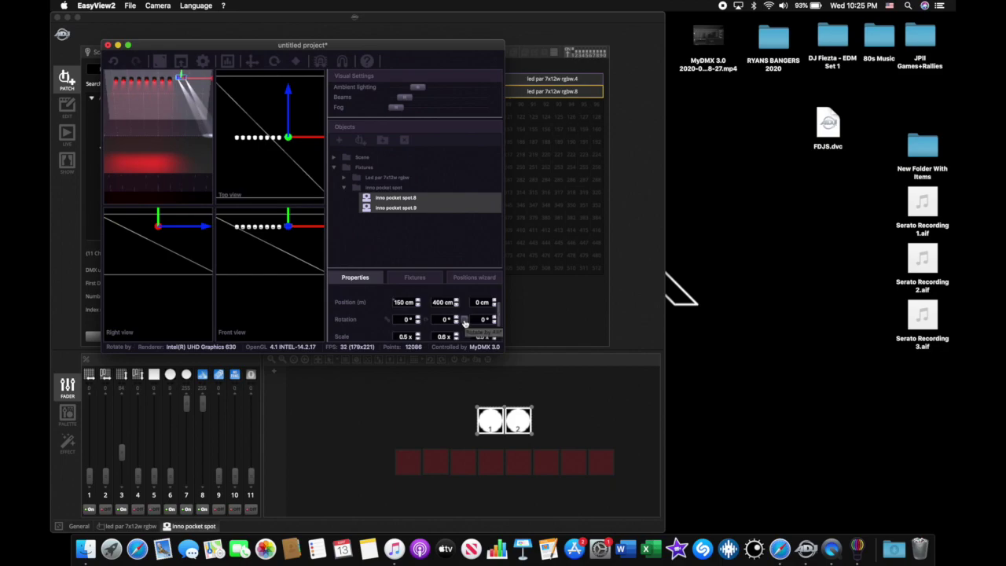
click(464, 322)
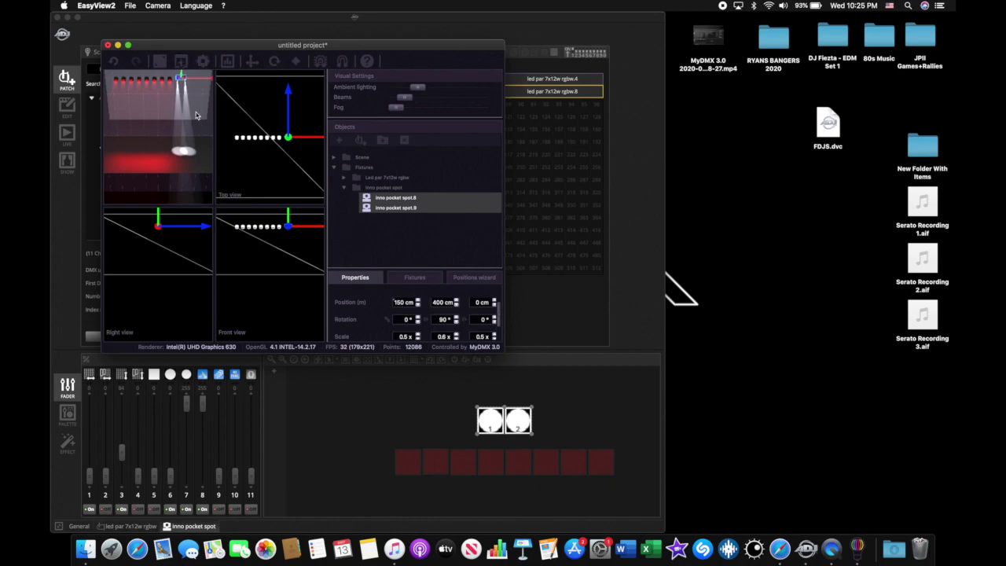
Step: Preview the lit stage in the single 3D view and return to the four editing views
click(160, 60)
scroll(252, 165, up, 3)
scroll(252, 165, down, 4)
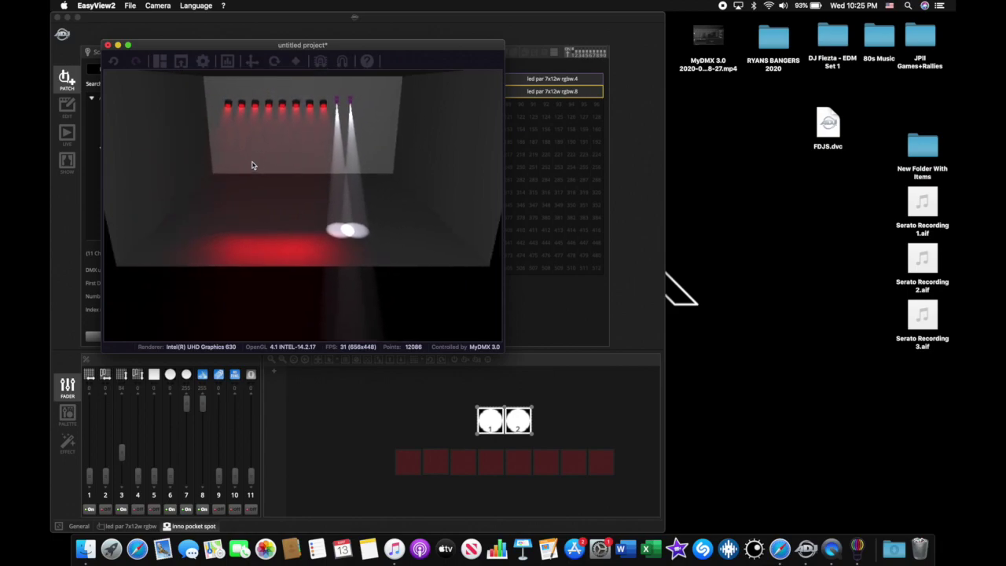
click(161, 60)
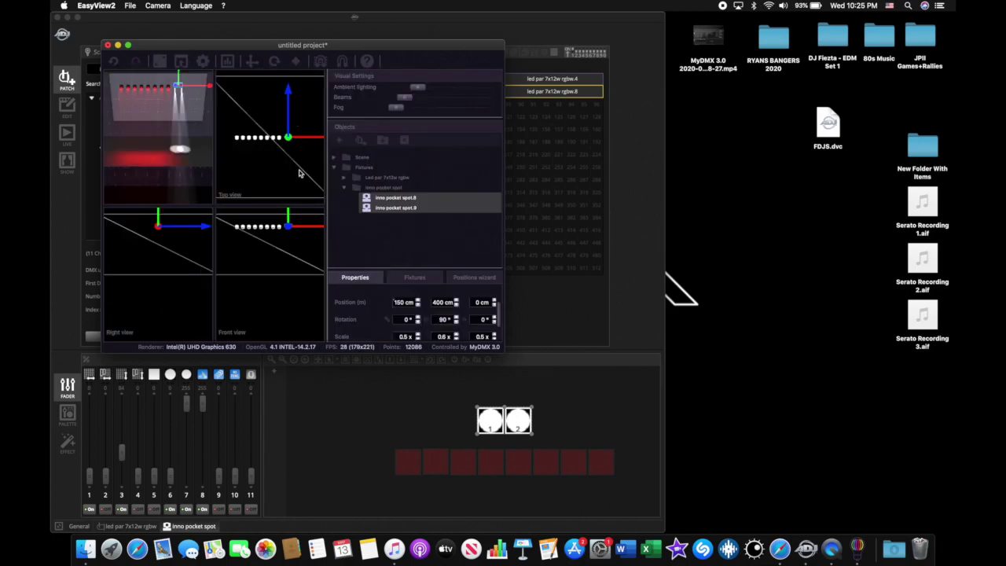
Step: Move the two inno pocket spots to the middle of the stage below the LED par height, at about X -3 cm and Y 298 cm
scroll(258, 273, down, 3)
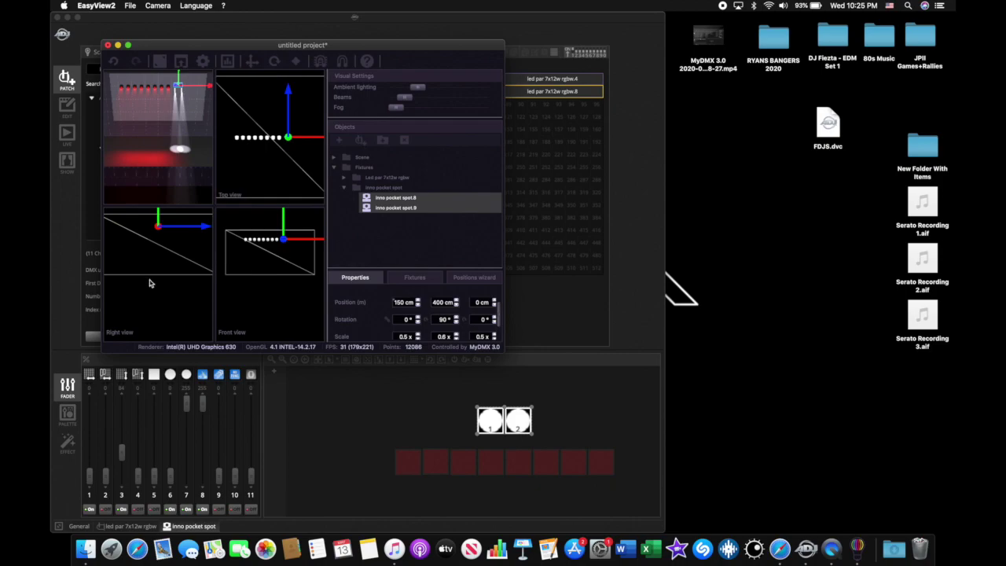
scroll(151, 283, down, 3)
scroll(299, 123, down, 3)
scroll(299, 123, down, 1)
drag(286, 229, 285, 222)
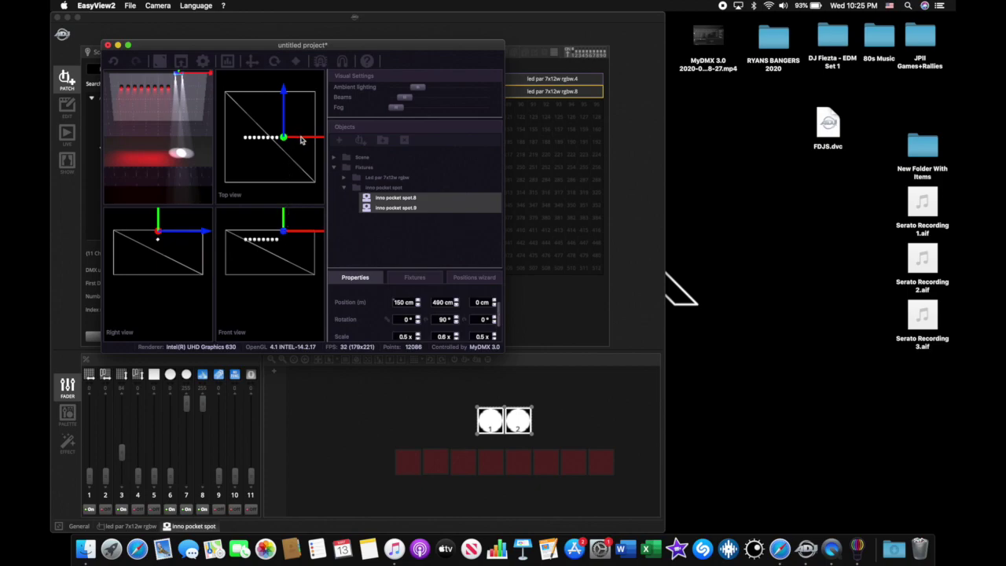
drag(301, 139, 287, 139)
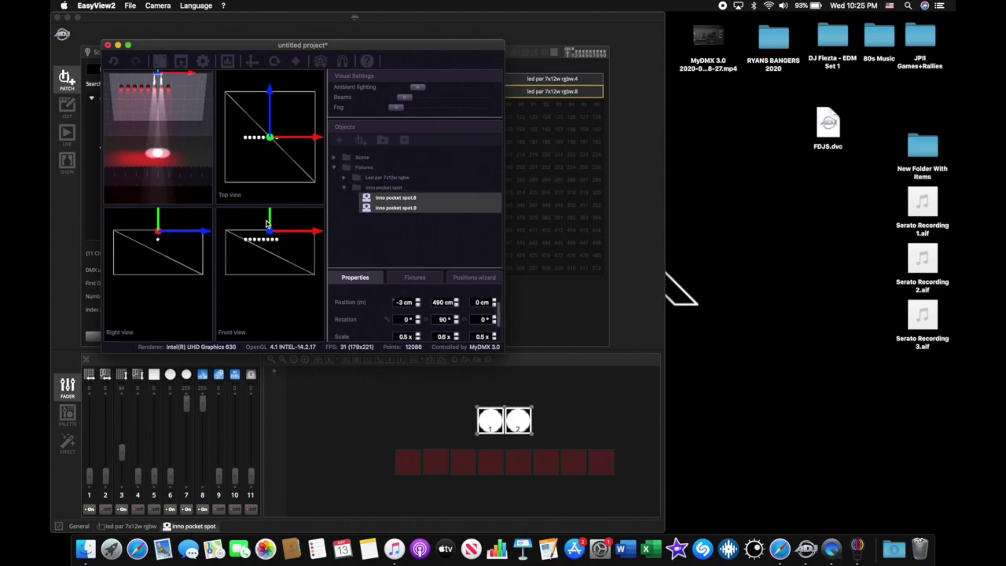
drag(269, 222, 271, 222)
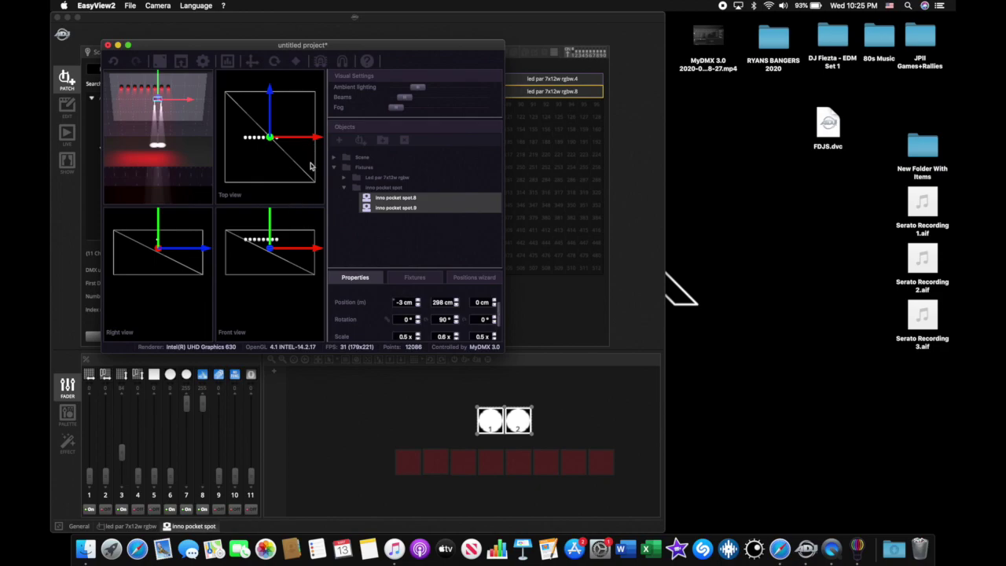
Step: Select all eight LED pars in the visualizer and centre them horizontally over the stage, at about X 4 cm
click(354, 180)
click(341, 182)
click(369, 189)
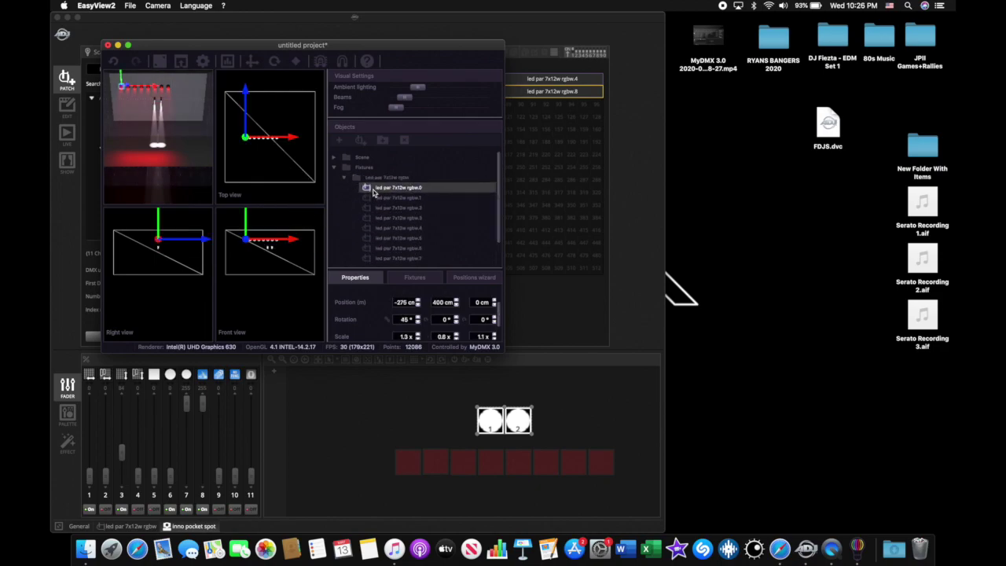
shift+click(382, 257)
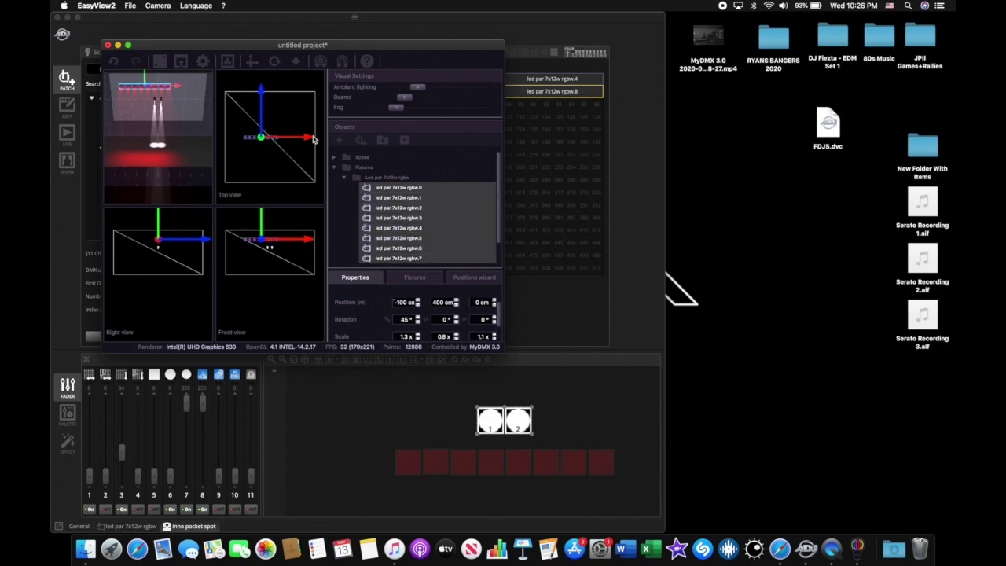
mouse_move(312, 138)
mouse_down()
mouse_move(323, 139)
mouse_move(311, 140)
mouse_up()
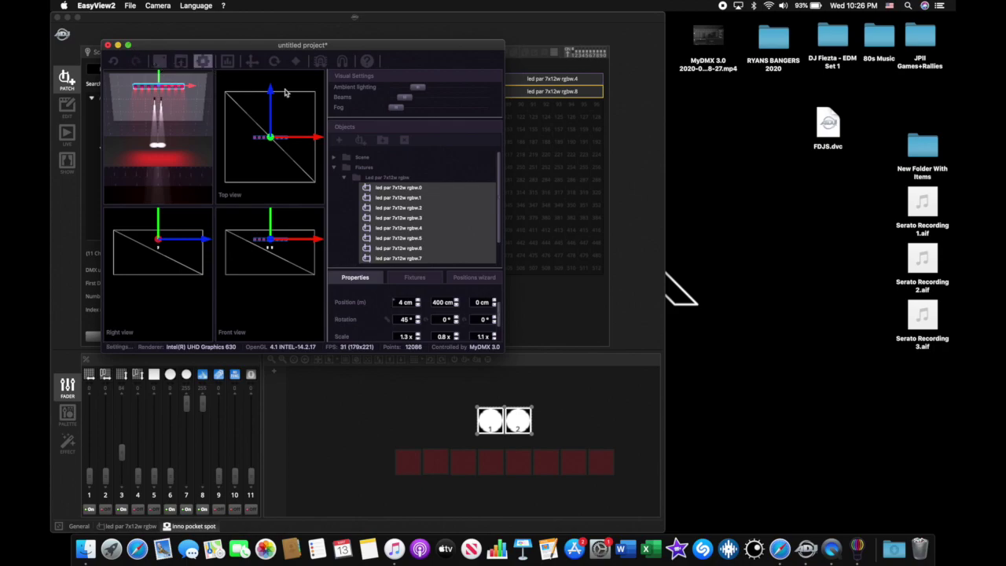
Step: Dim the visualizer's ambient lighting and increase the beams and fog
drag(415, 89, 441, 98)
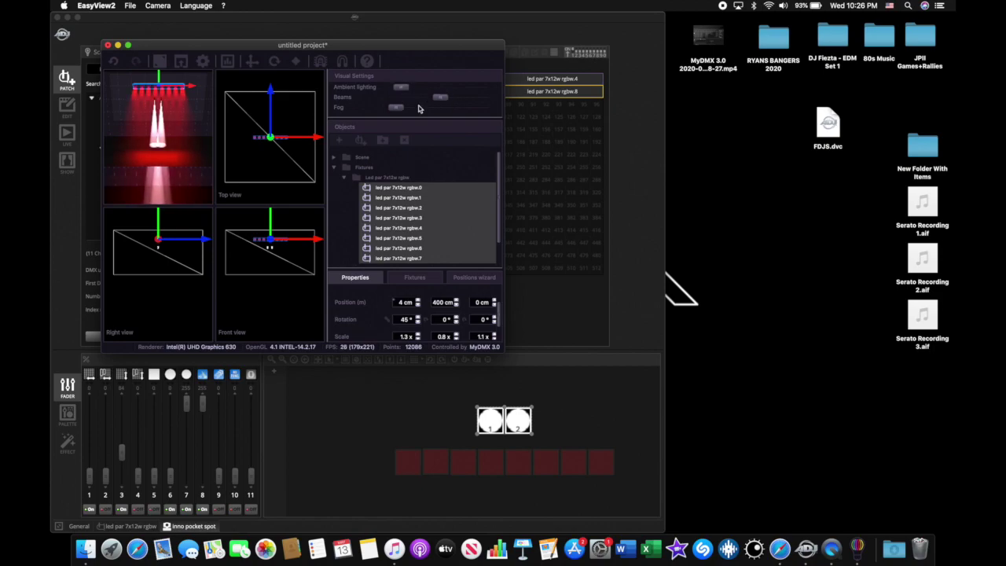
drag(465, 107, 448, 107)
Step: Show only the single 3D view and resize the visualizer to a tall window beside the MyDMX window
drag(303, 45, 752, 17)
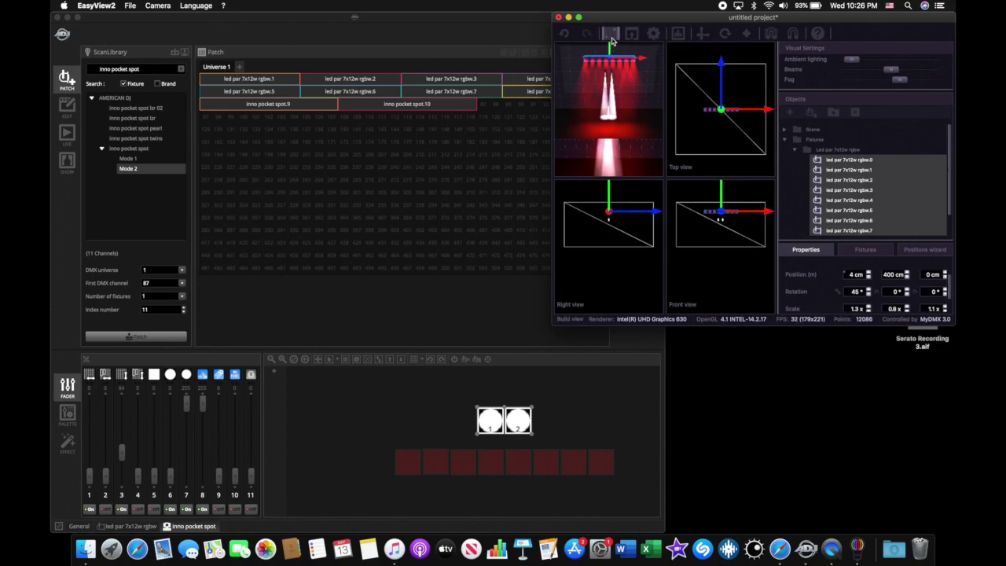
double_click(602, 95)
drag(554, 109, 667, 95)
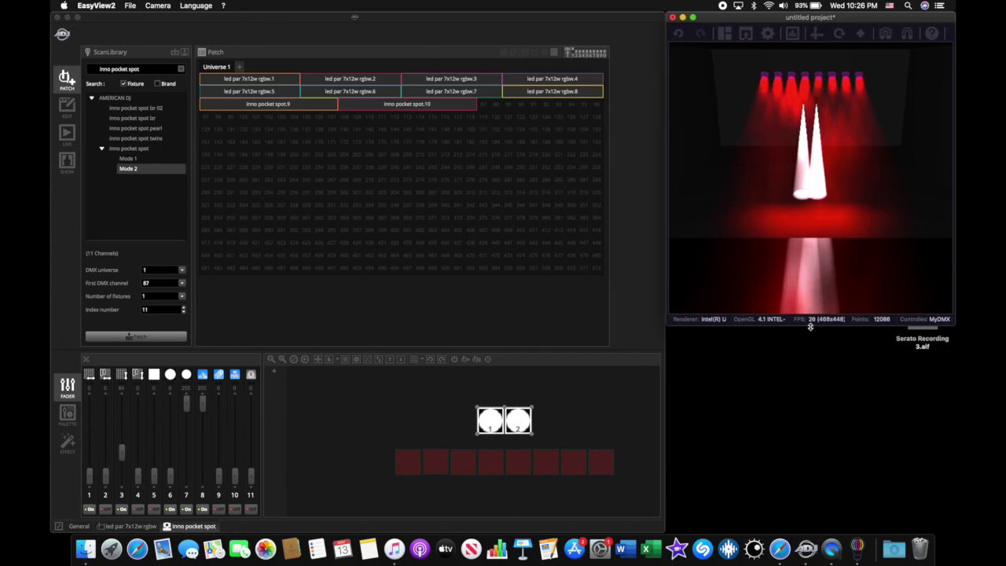
drag(810, 323, 809, 532)
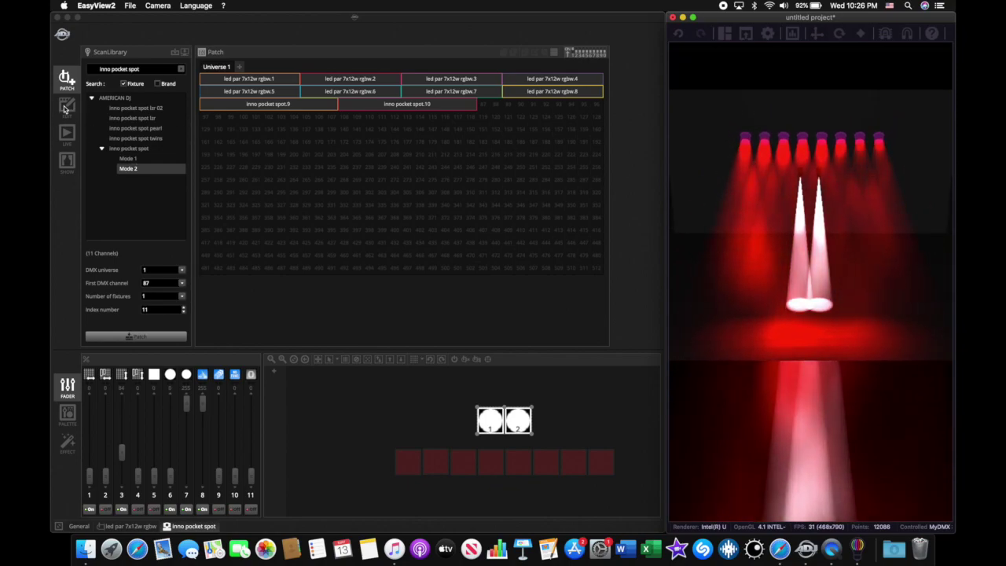
Step: Open the scene editor in MyDMX, clear the fixture selection in the visualizer, and add a second scene group
click(67, 109)
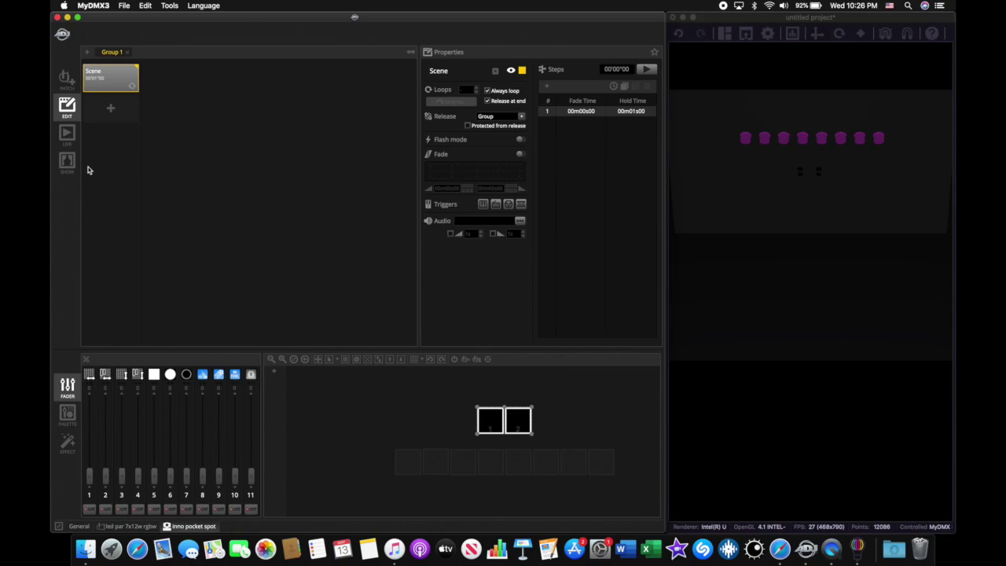
click(696, 198)
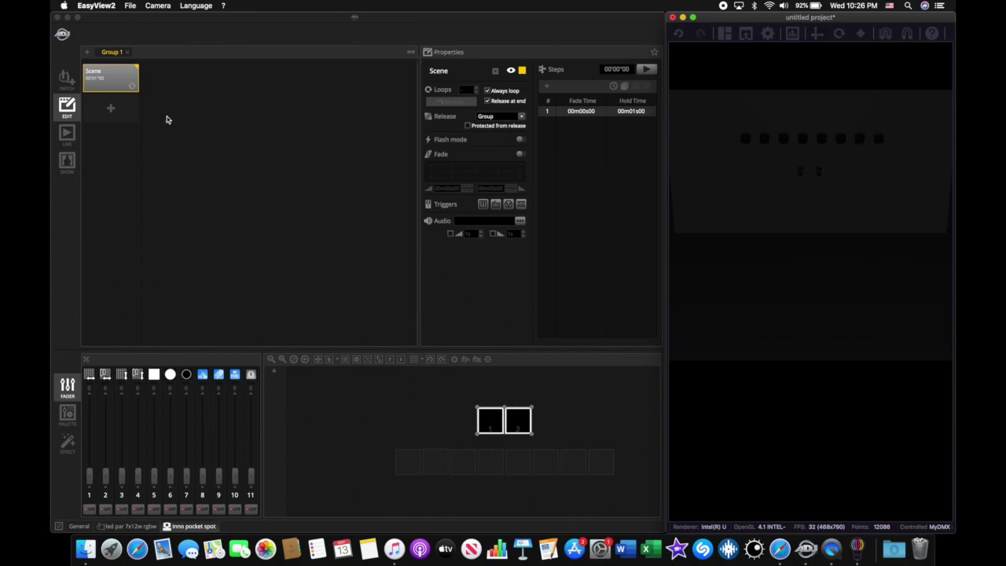
click(85, 52)
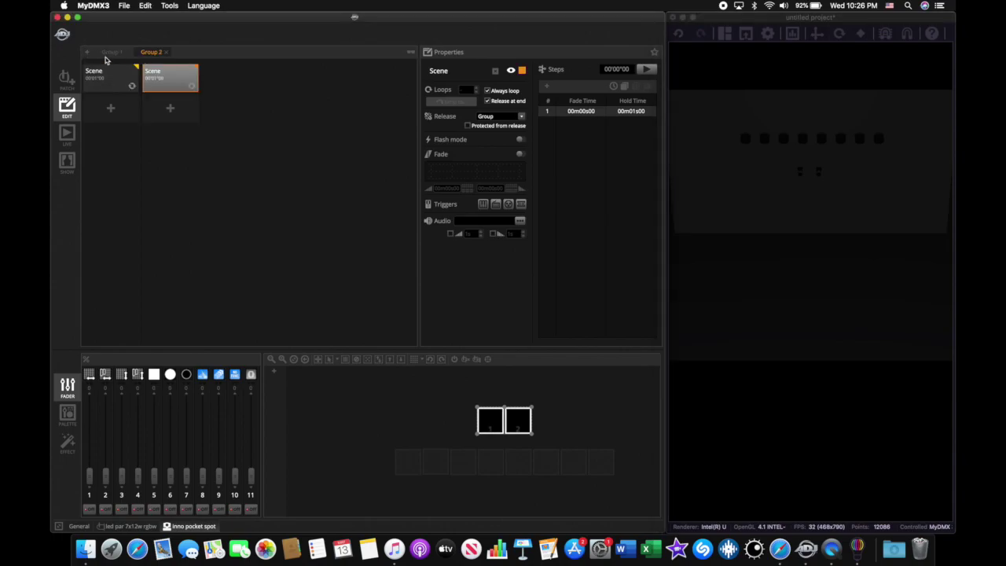
Step: Try to rename the first scene group to Pars, and rename the second group Heads
click(110, 53)
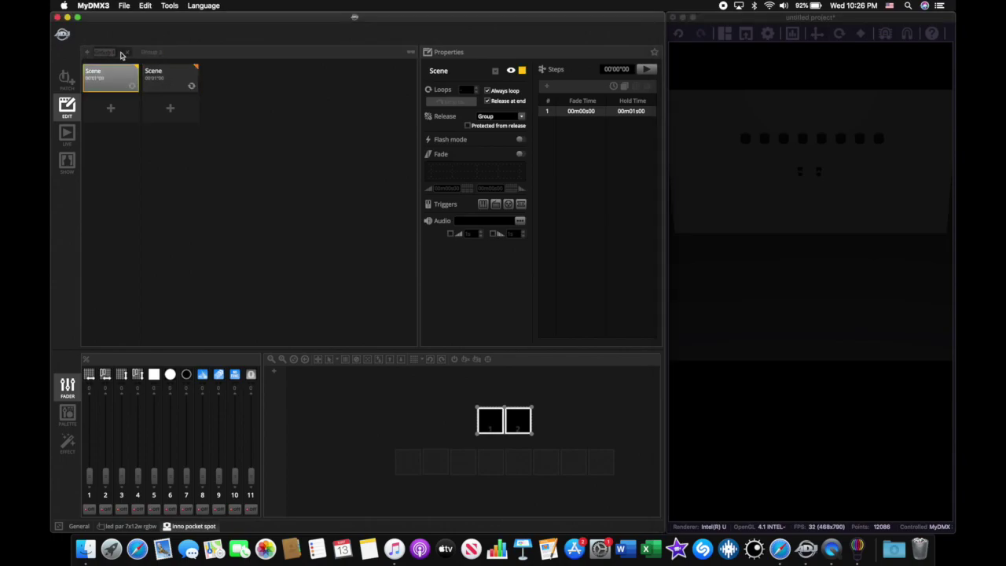
text(Pars)
click(140, 52)
double_click(150, 52)
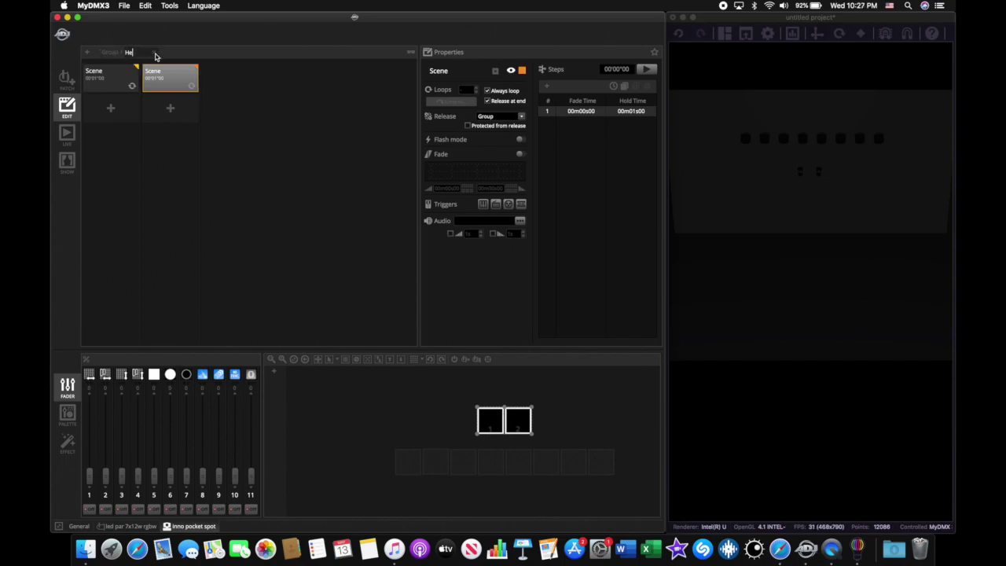
Step: Raise channel 1 of all eight LED pars to full in the first scene of Group 1
click(106, 85)
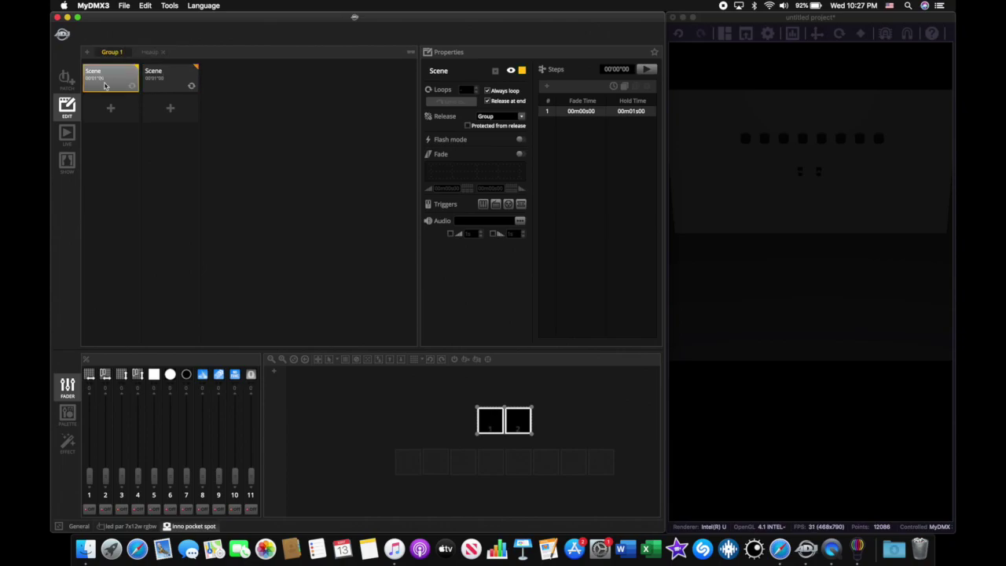
click(151, 528)
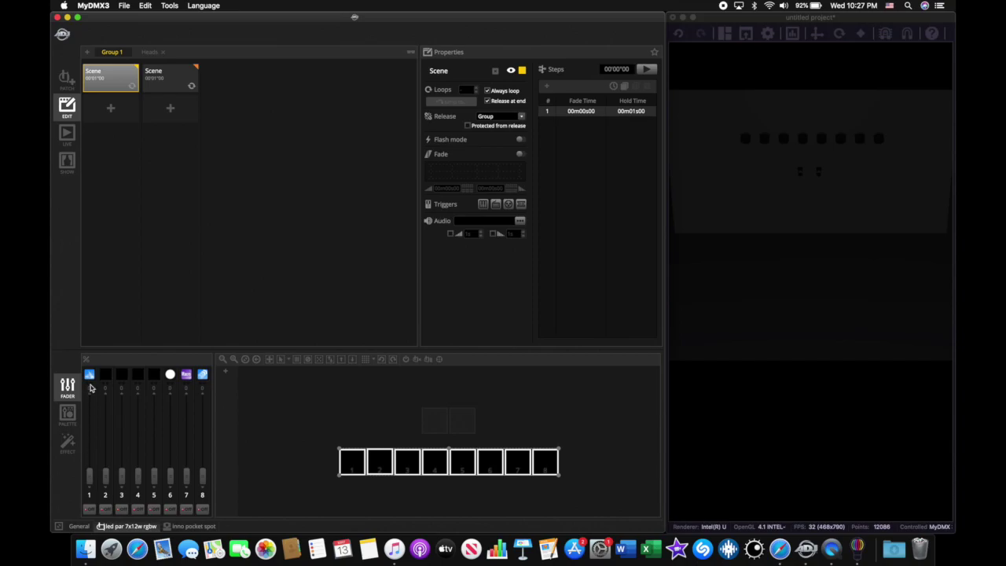
drag(90, 480, 97, 346)
Step: Add eight more scenes to Group 1, up to Scene 9
click(110, 109)
click(114, 140)
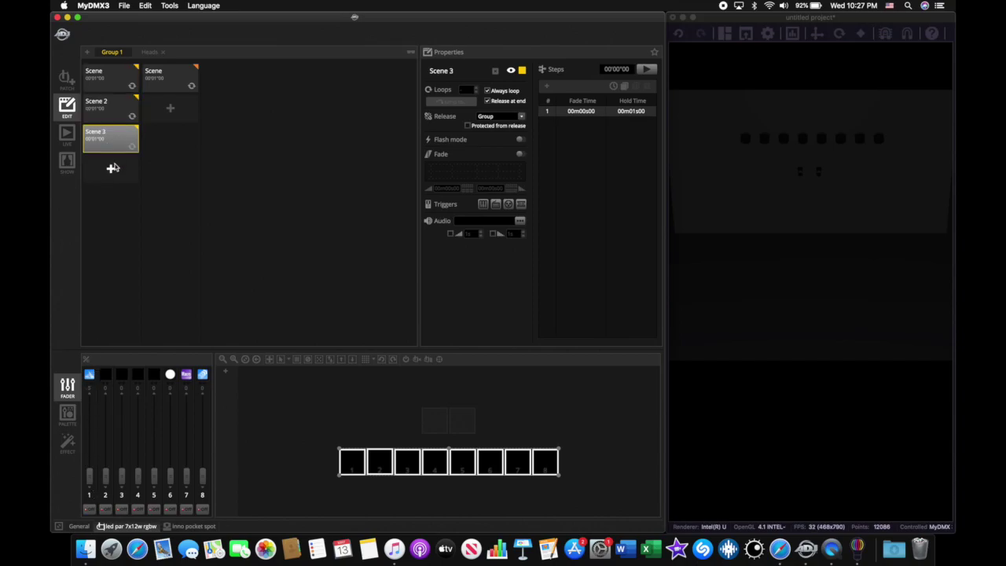
click(113, 168)
click(114, 200)
click(114, 240)
click(112, 267)
click(111, 296)
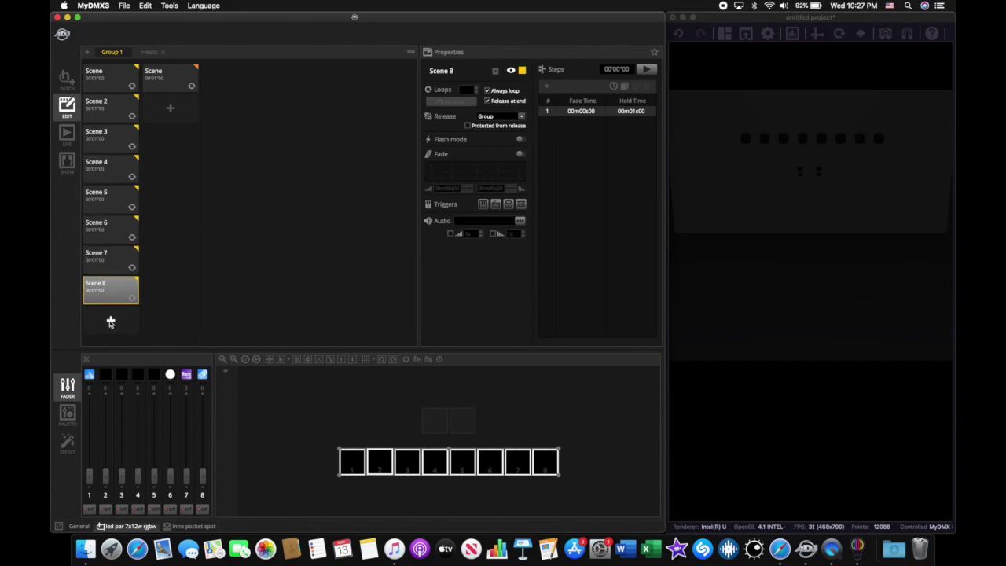
click(111, 322)
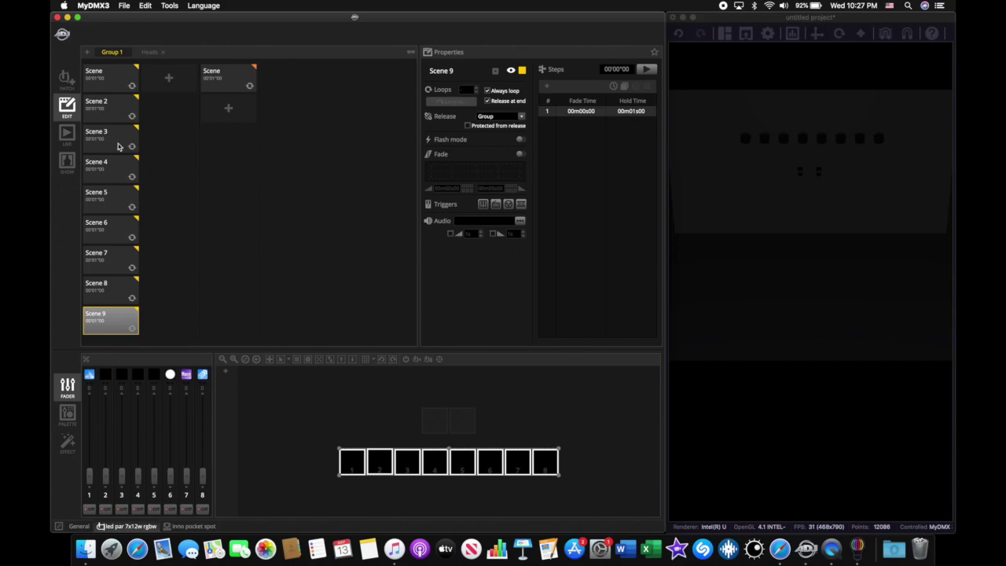
Step: Raise channel 1 of the LED pars to full in Scenes 2 to 5 of Group 1
click(102, 116)
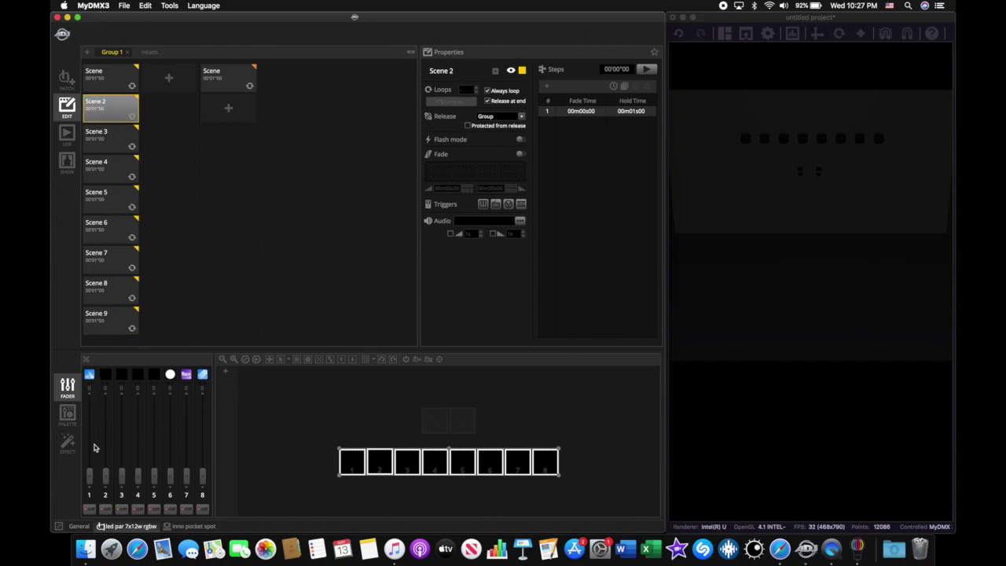
click(95, 147)
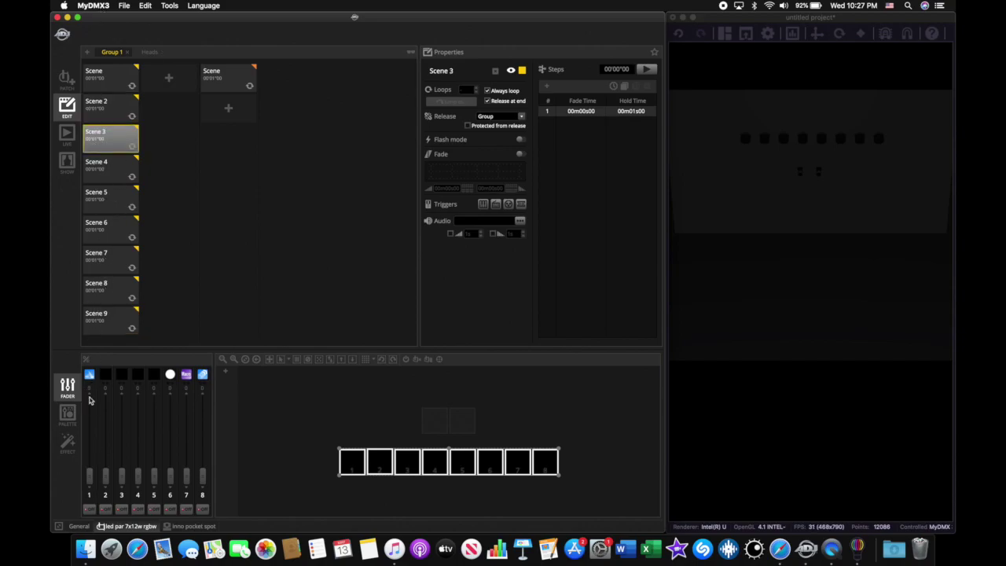
drag(88, 474, 96, 346)
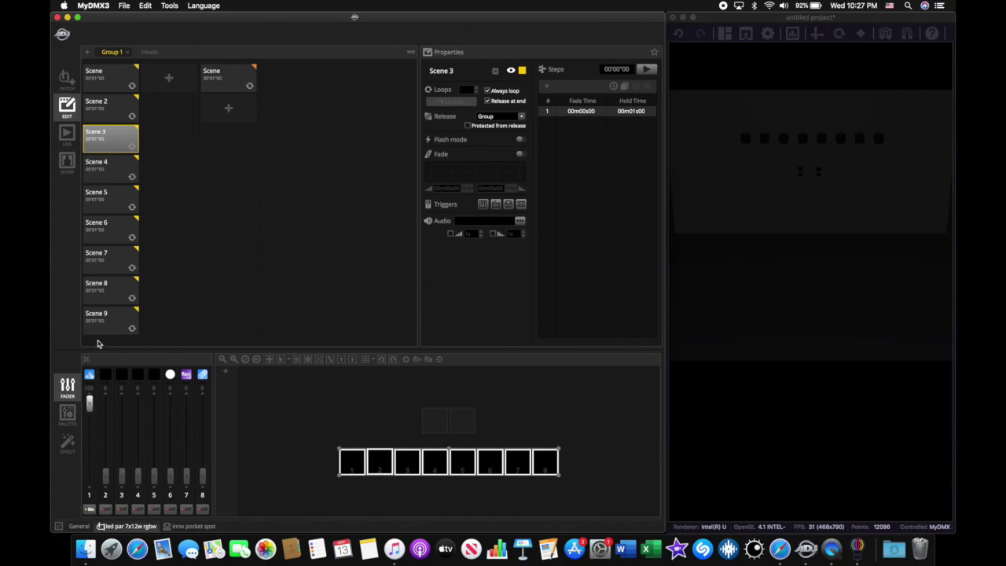
click(98, 176)
drag(90, 467, 89, 404)
click(88, 203)
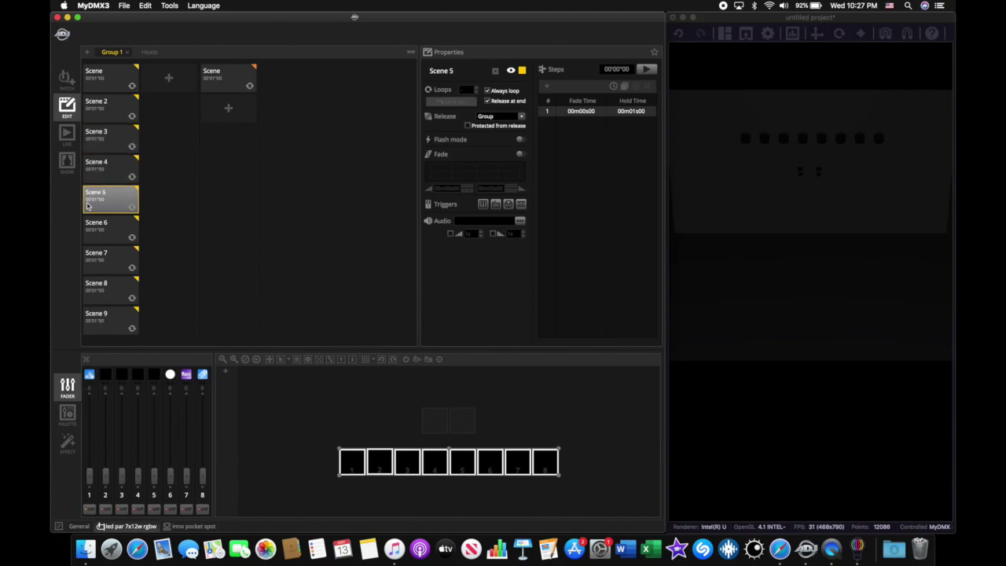
drag(91, 465, 89, 403)
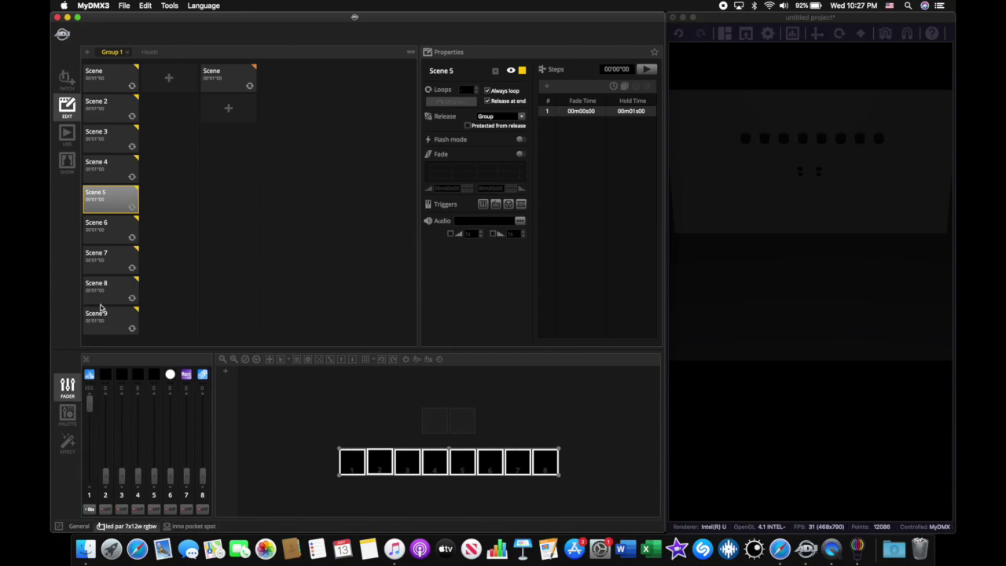
Step: Raise channel 1 of the LED pars to full in Scenes 6 to 9 of Group 1
click(109, 244)
drag(89, 474, 89, 402)
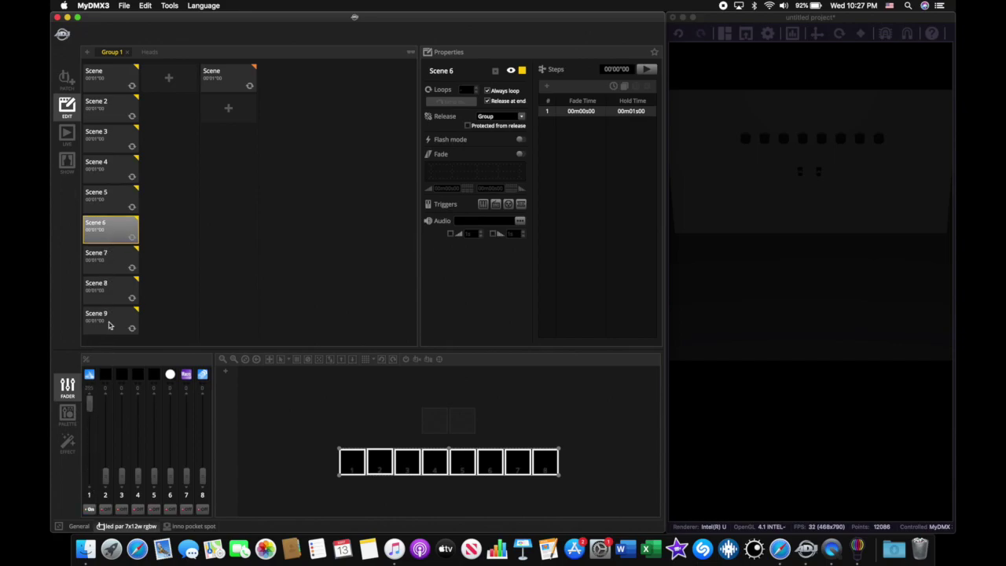
click(109, 268)
drag(92, 474, 91, 403)
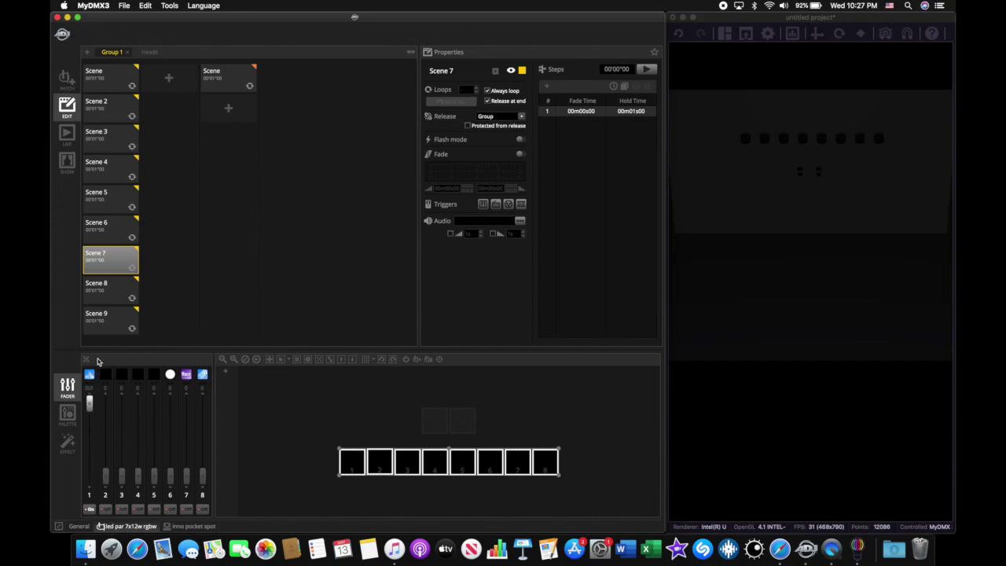
click(111, 301)
drag(89, 475, 90, 403)
click(105, 316)
drag(91, 475, 89, 402)
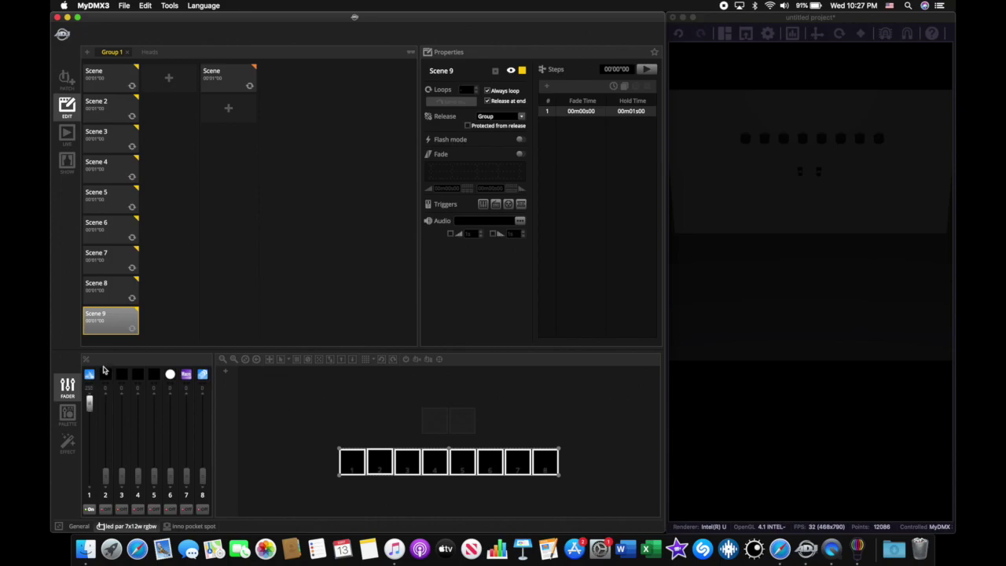
Step: Add eight more scenes to the Heads group, up to Scene 9
click(227, 107)
click(228, 137)
click(228, 168)
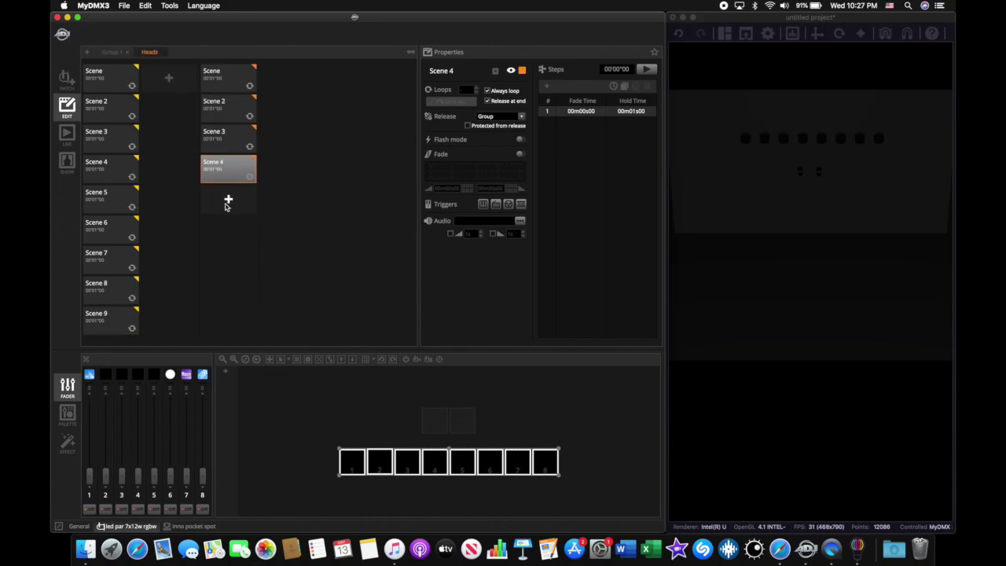
click(228, 202)
click(231, 236)
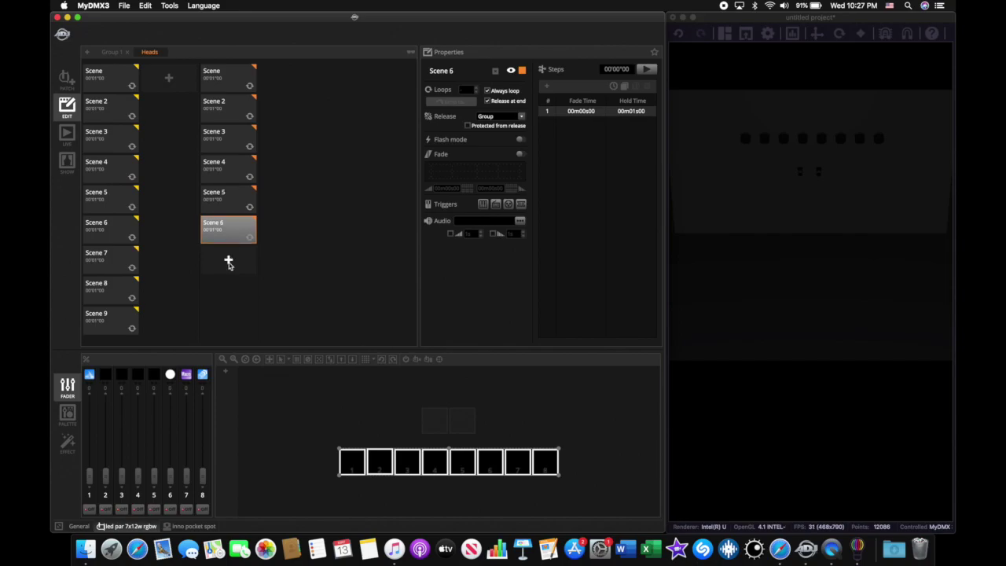
click(228, 263)
click(229, 293)
click(231, 322)
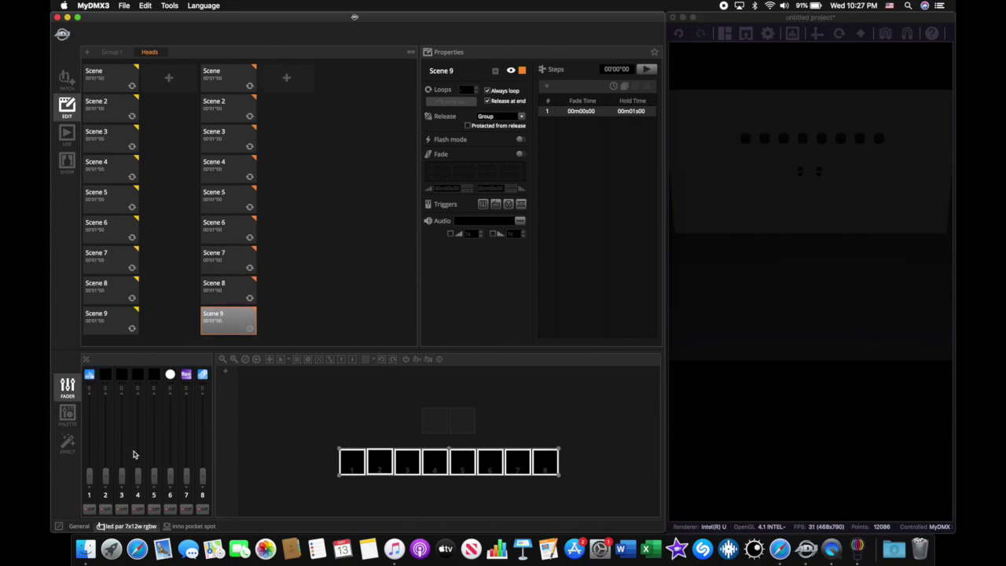
Step: Raise channels 7 and 8 of both inno pocket spots to full in the first scene of the Heads group
click(190, 526)
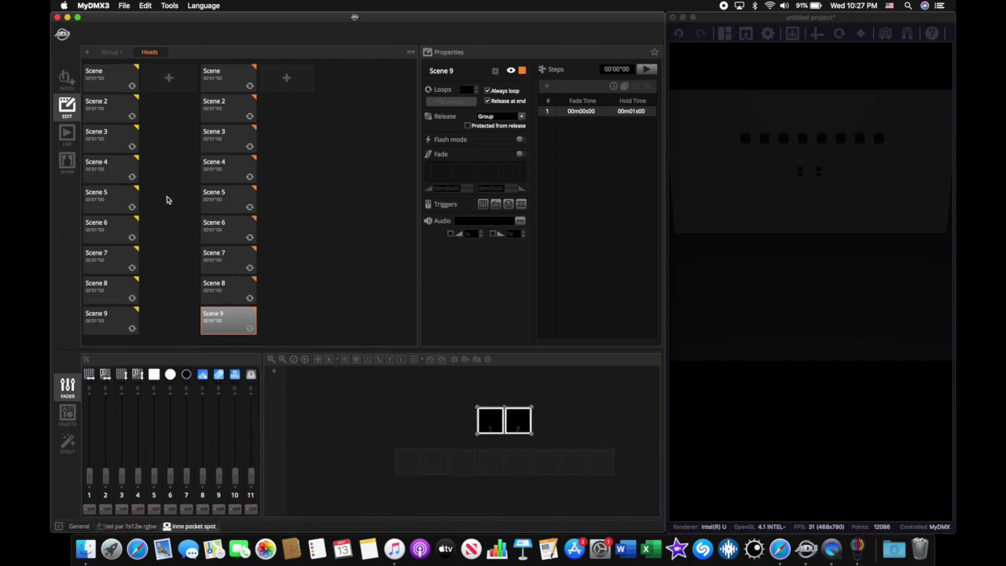
click(218, 89)
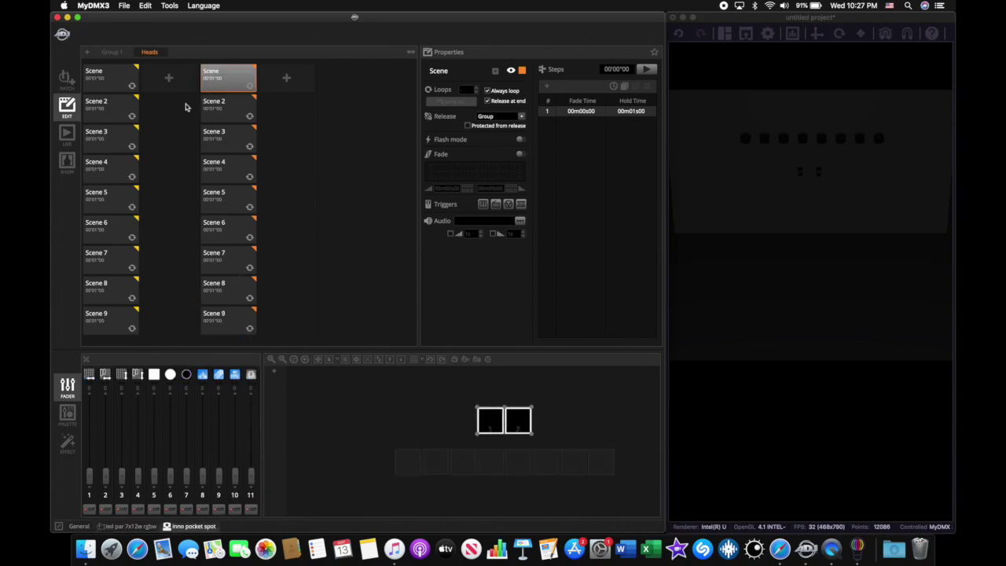
click(67, 424)
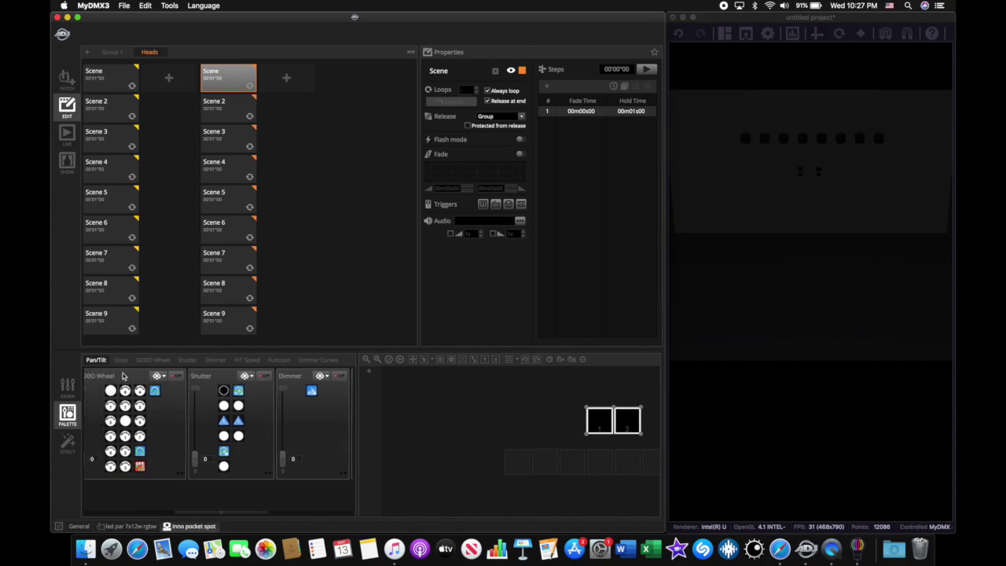
click(67, 386)
drag(186, 476, 187, 402)
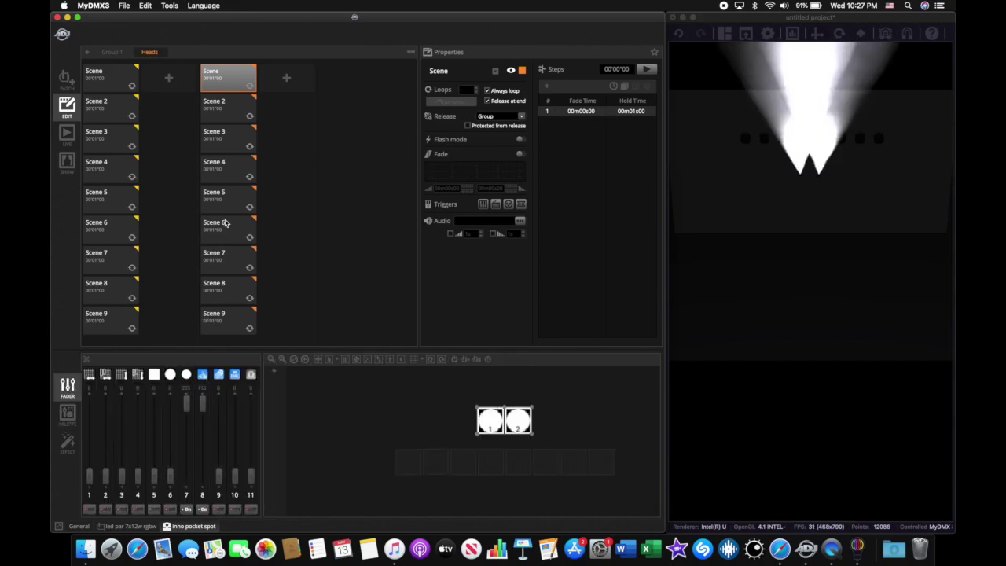
Step: Raise channels 7 and 8 of both inno pocket spots to full in Scenes 2 to 4 of the Heads group
click(227, 106)
drag(186, 475, 191, 316)
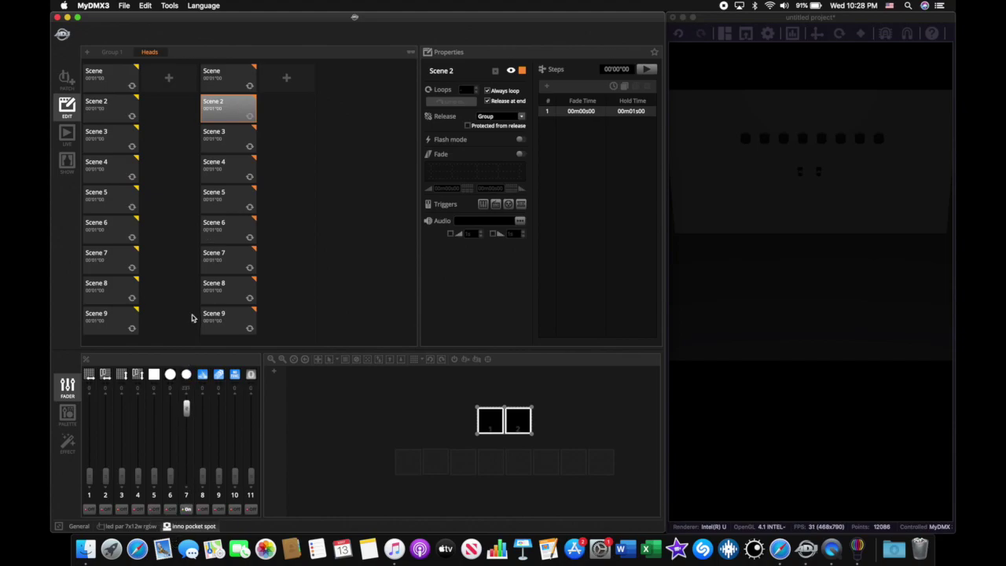
drag(202, 475, 202, 402)
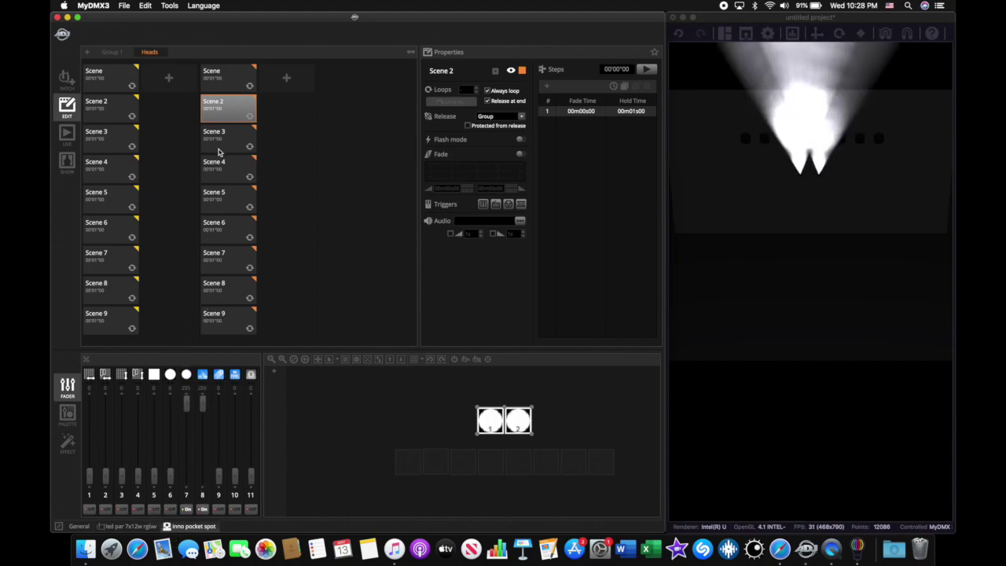
key(Down)
drag(187, 475, 198, 358)
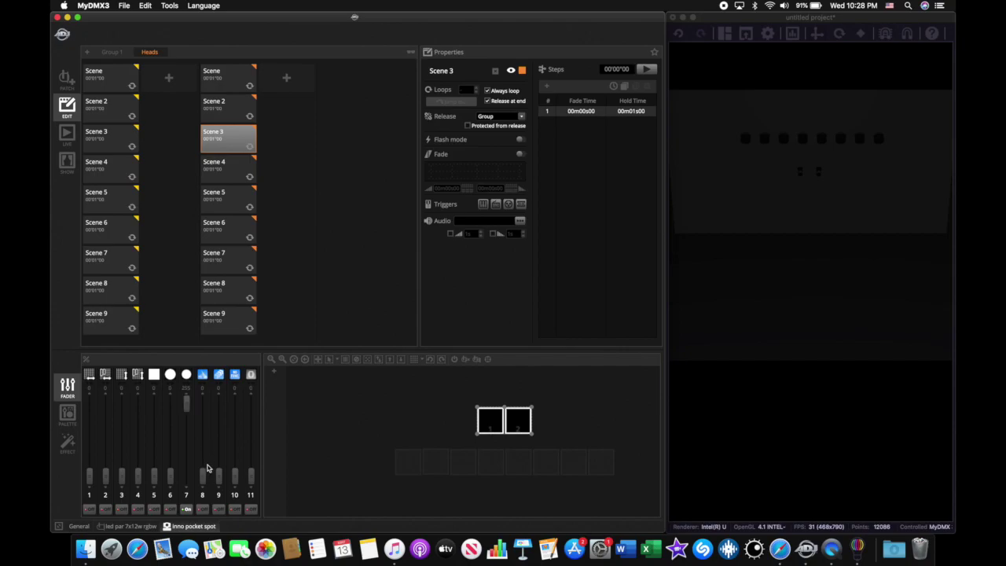
drag(202, 475, 215, 343)
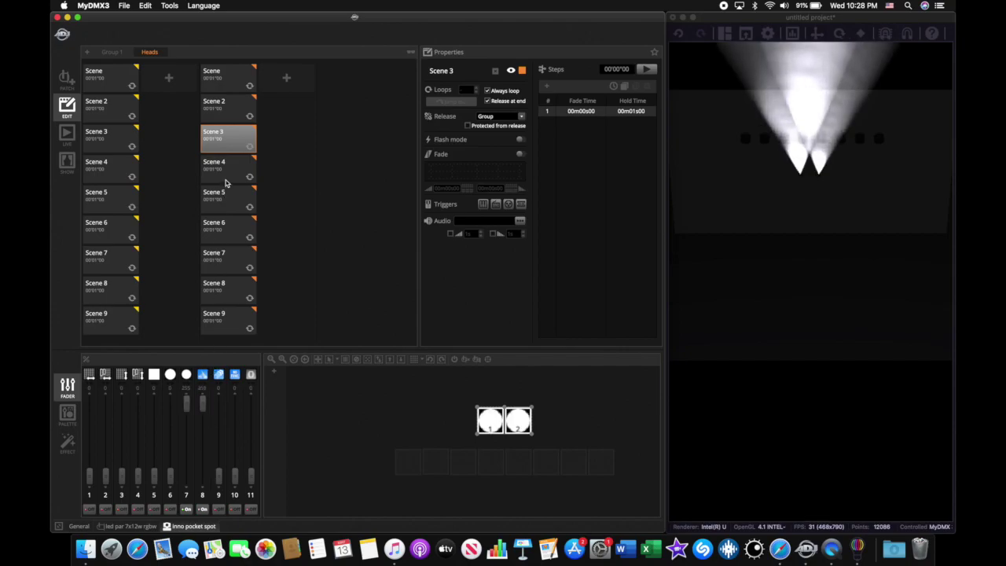
key(Down)
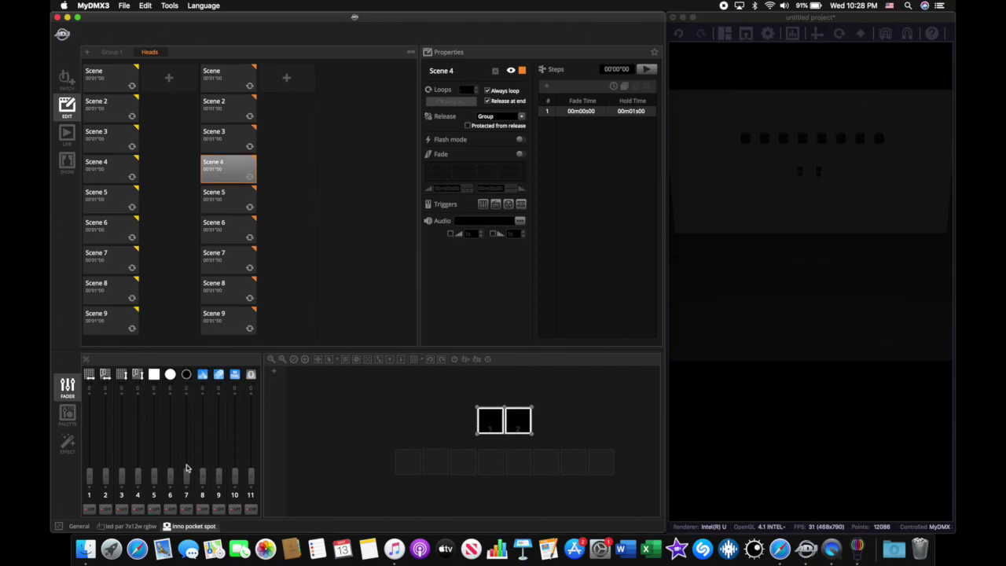
drag(186, 469, 187, 403)
drag(208, 472, 202, 403)
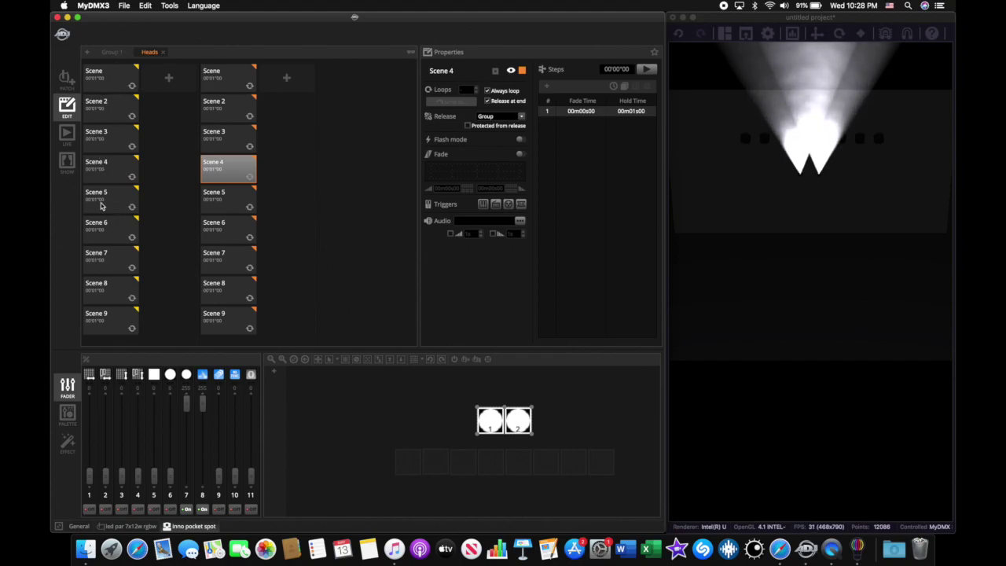
Step: Rename Group 1 as pars
click(116, 52)
text(pars)
key(Return)
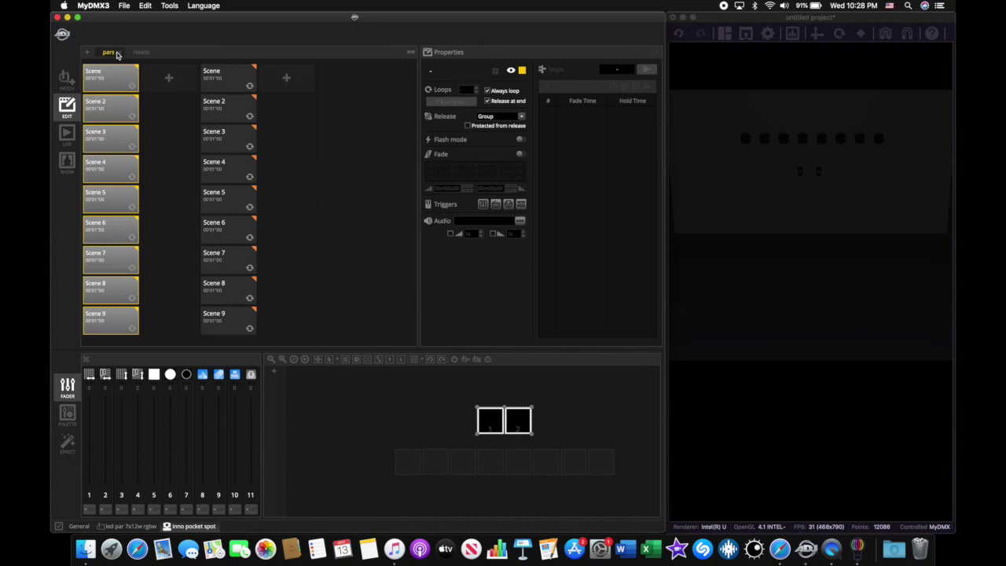
Step: Raise channels 7 and 8 of both inno pocket spots to full in Scenes 5 and 6 of the Heads group
click(230, 110)
click(221, 150)
click(223, 179)
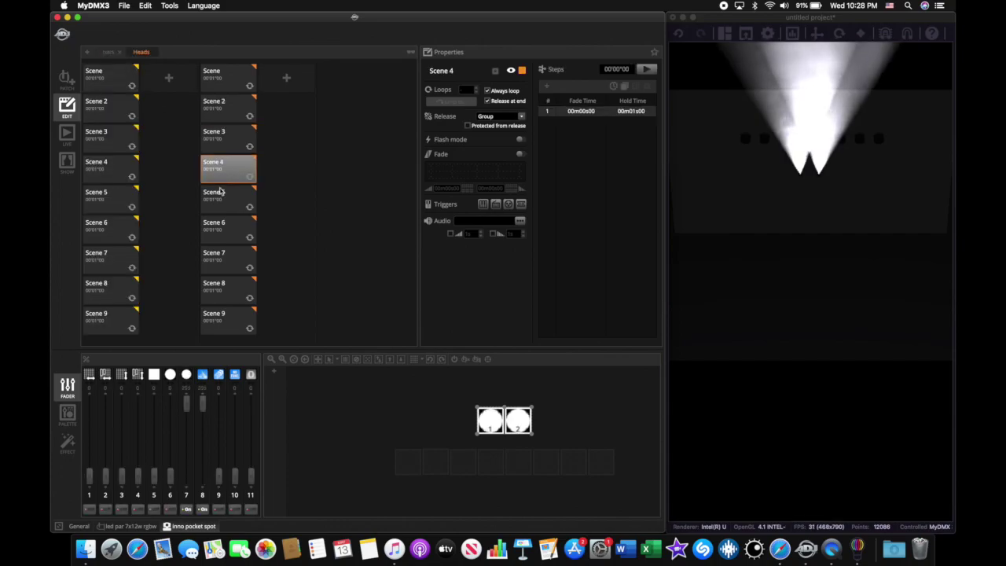
click(221, 206)
drag(186, 476, 187, 402)
drag(202, 475, 202, 402)
click(218, 233)
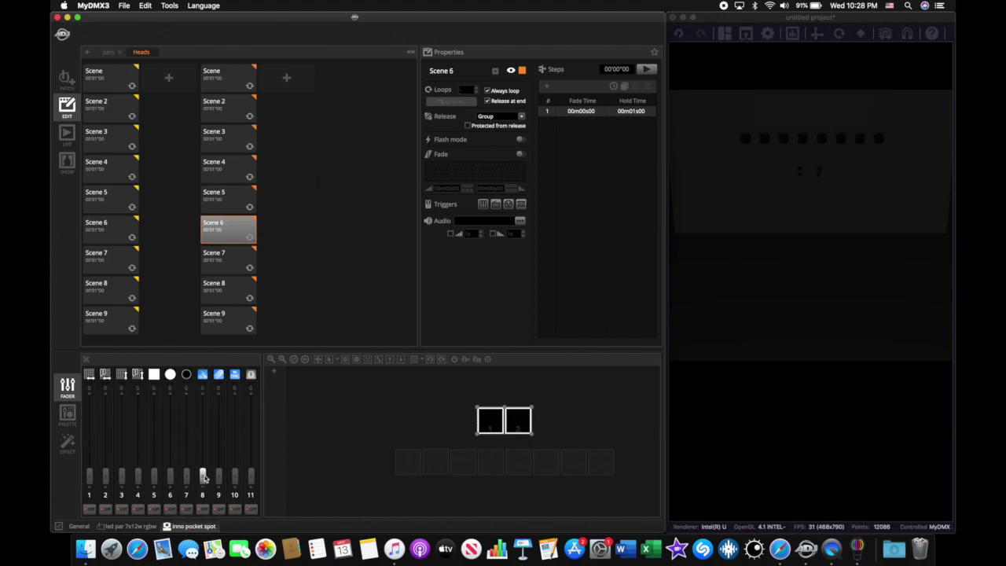
drag(202, 476, 202, 402)
drag(187, 479, 186, 402)
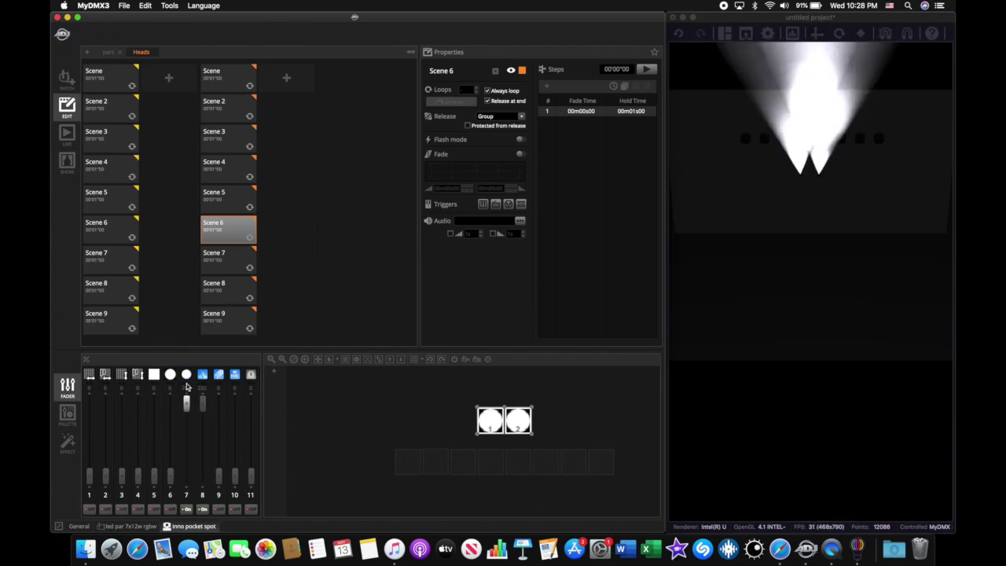
Step: Raise channels 7 and 8 of both inno pocket spots to full in Scenes 7 to 9 of the Heads group
click(217, 262)
drag(189, 478, 193, 419)
drag(204, 477, 203, 403)
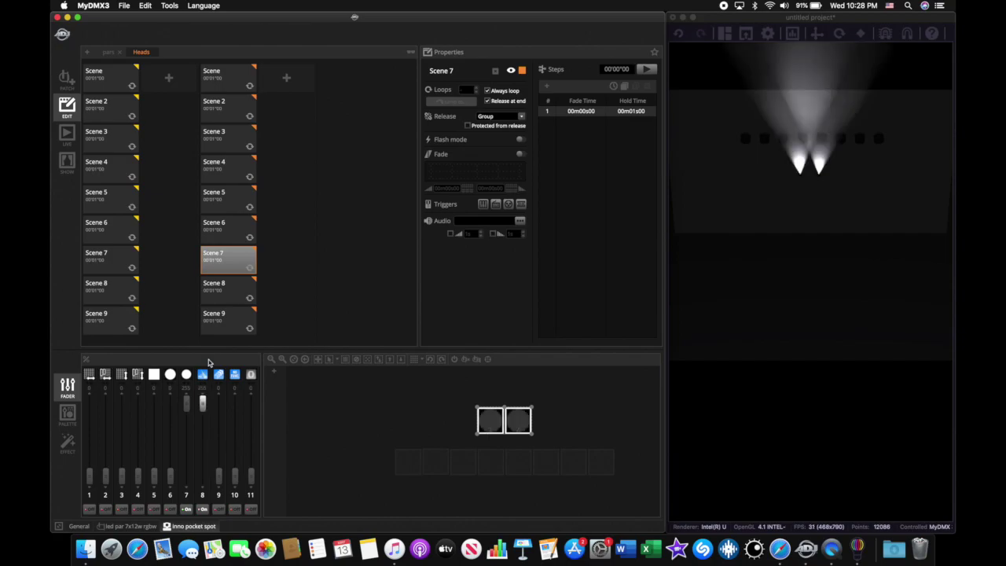
click(214, 292)
drag(202, 484, 202, 404)
drag(191, 476, 195, 401)
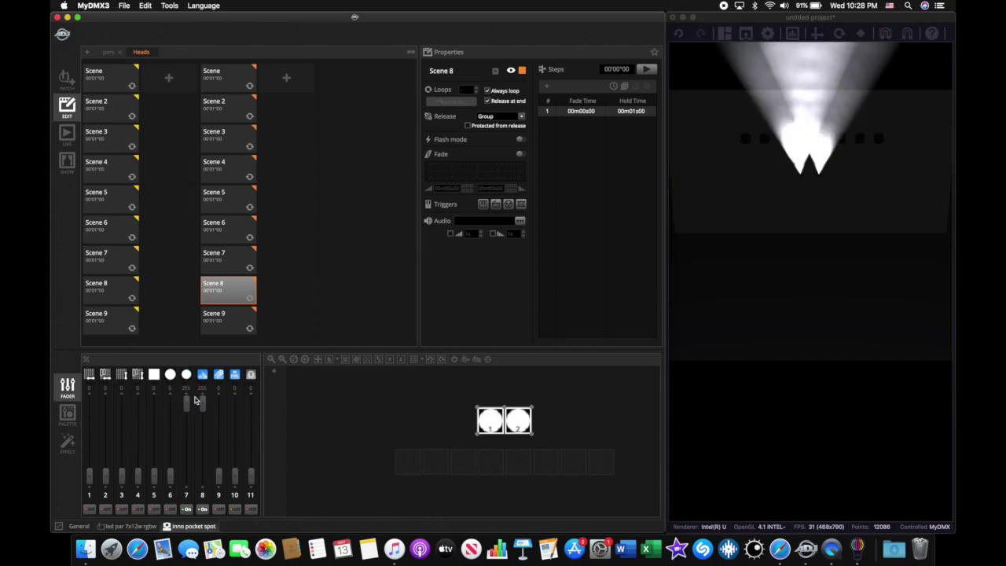
click(226, 317)
drag(203, 474, 221, 369)
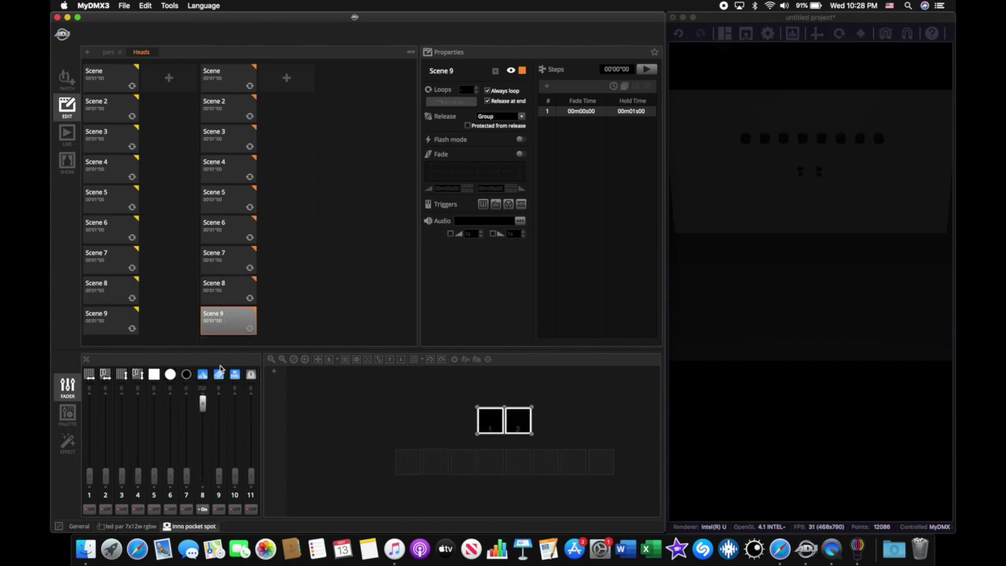
drag(188, 477, 212, 364)
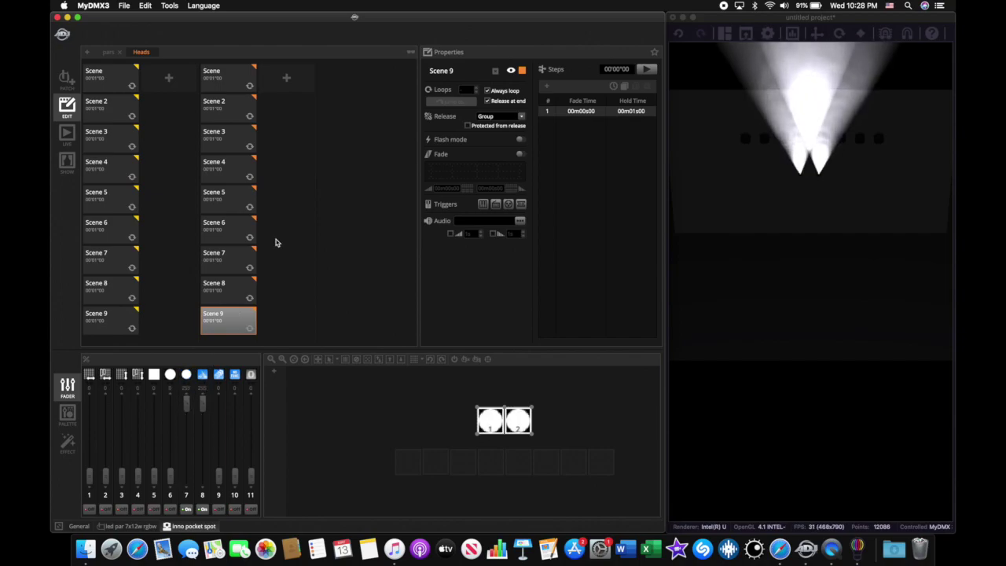
Step: Show the palettes of the inno pocket spots for the first scene of the Heads group
click(108, 79)
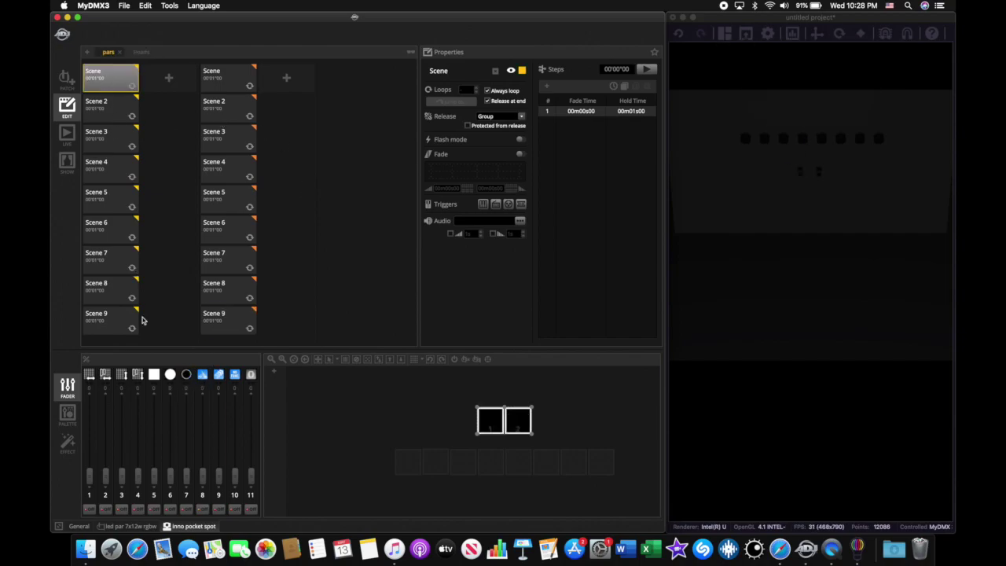
click(68, 416)
click(228, 79)
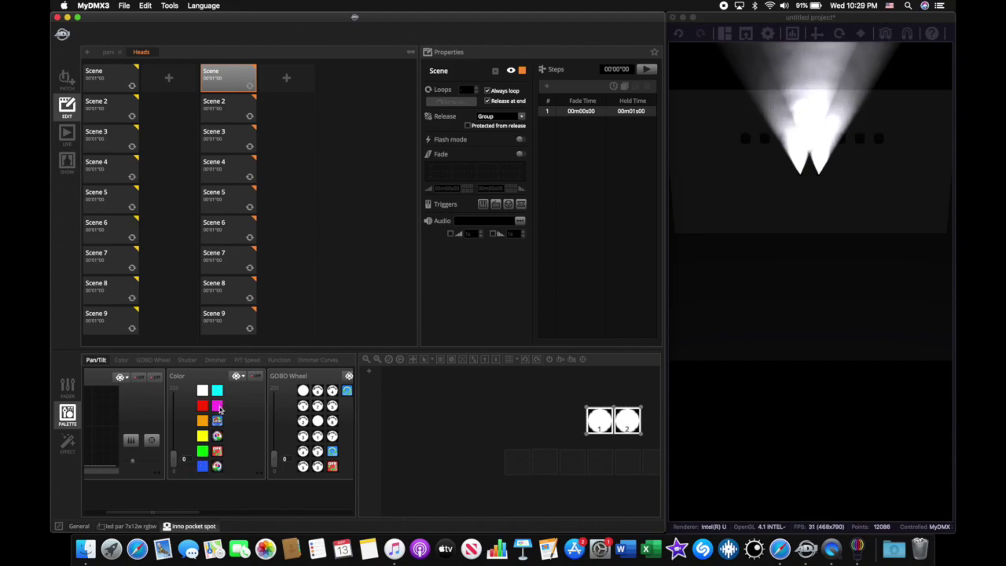
Step: Delete Scene 9 from both the Heads group and the pars group
click(228, 318)
right_click(231, 323)
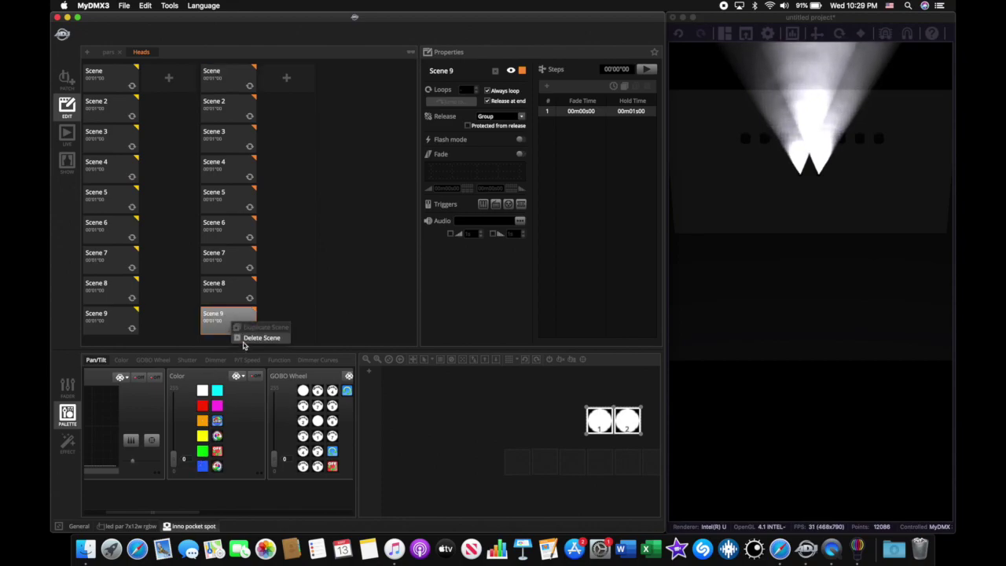
click(245, 338)
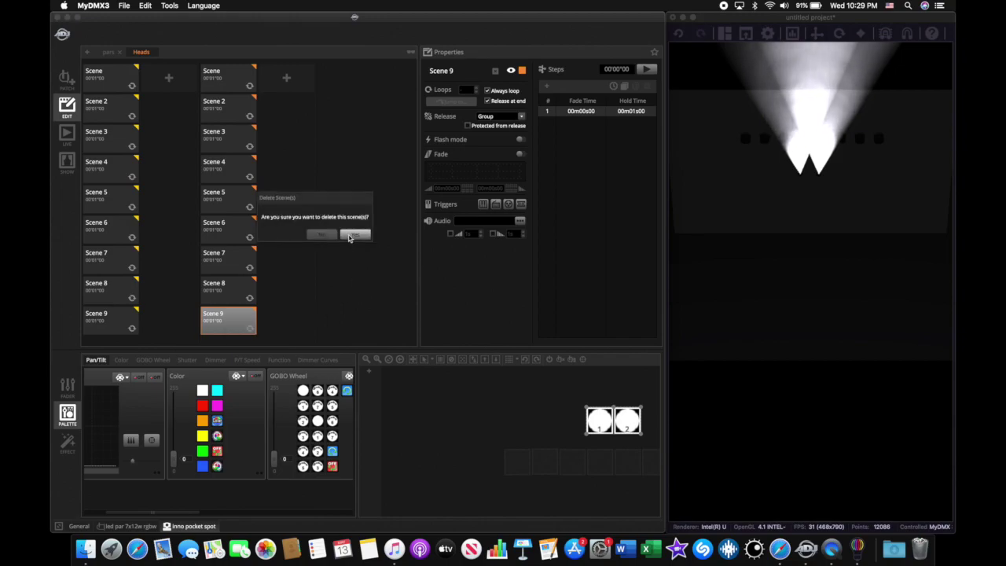
click(354, 234)
click(116, 319)
right_click(116, 319)
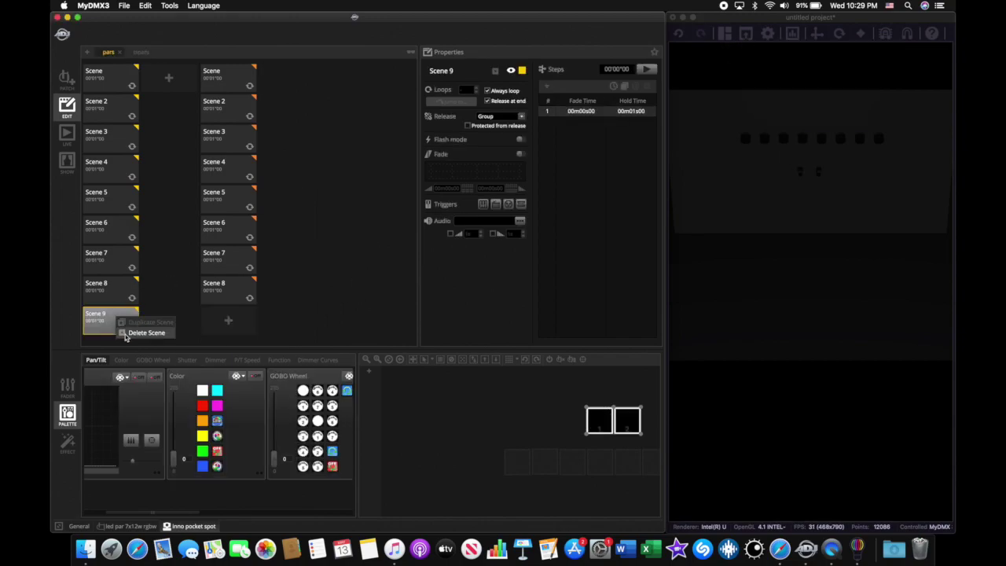
click(126, 334)
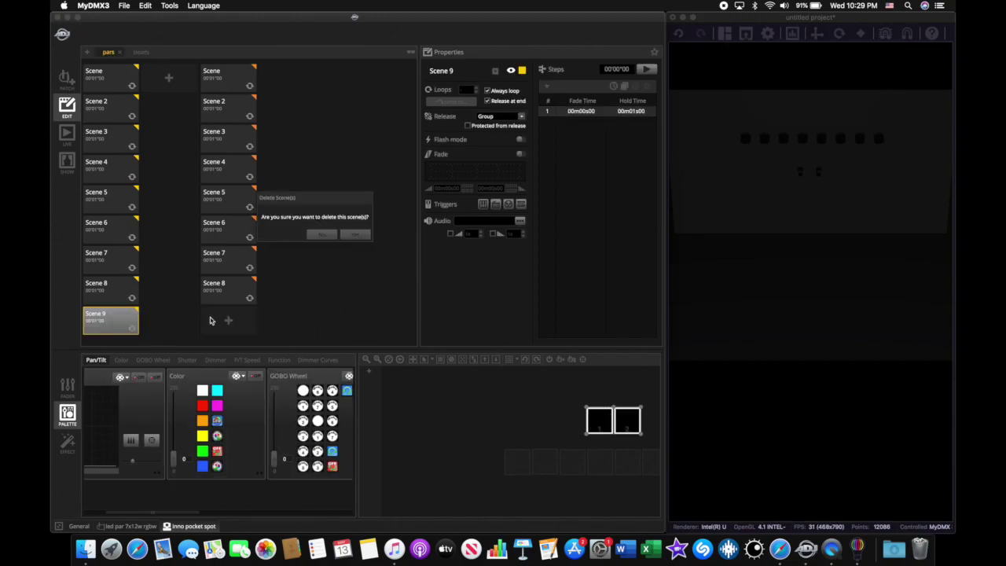
click(354, 235)
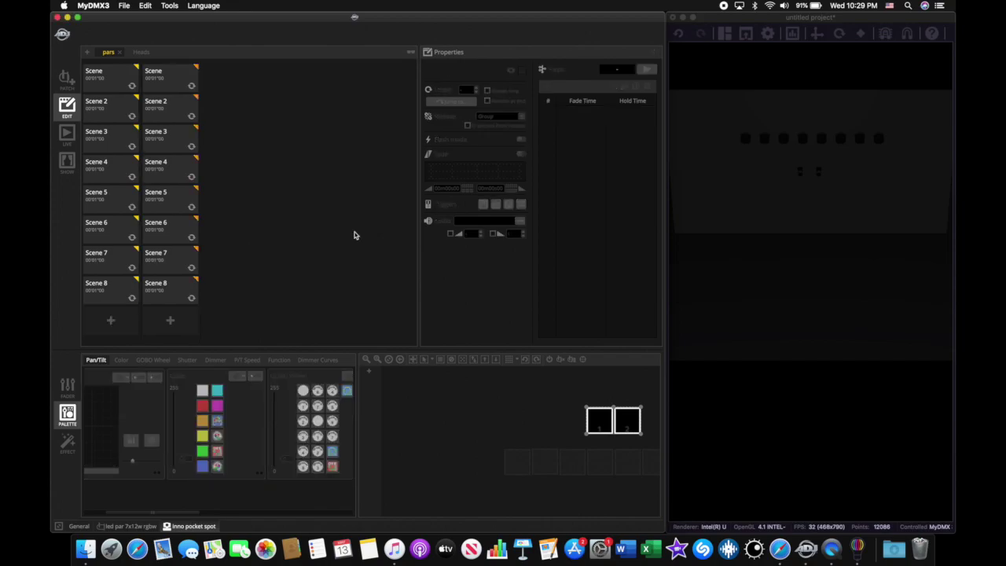
Step: Set the colour of both inno pocket spots to red in Scene 2 and orange in Scene 3 of the Heads group
click(187, 286)
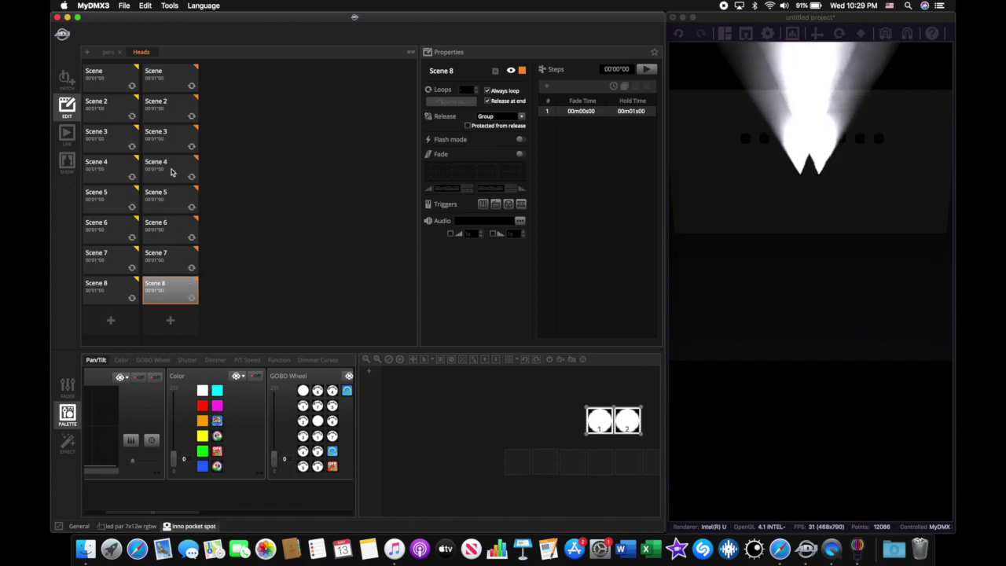
click(171, 79)
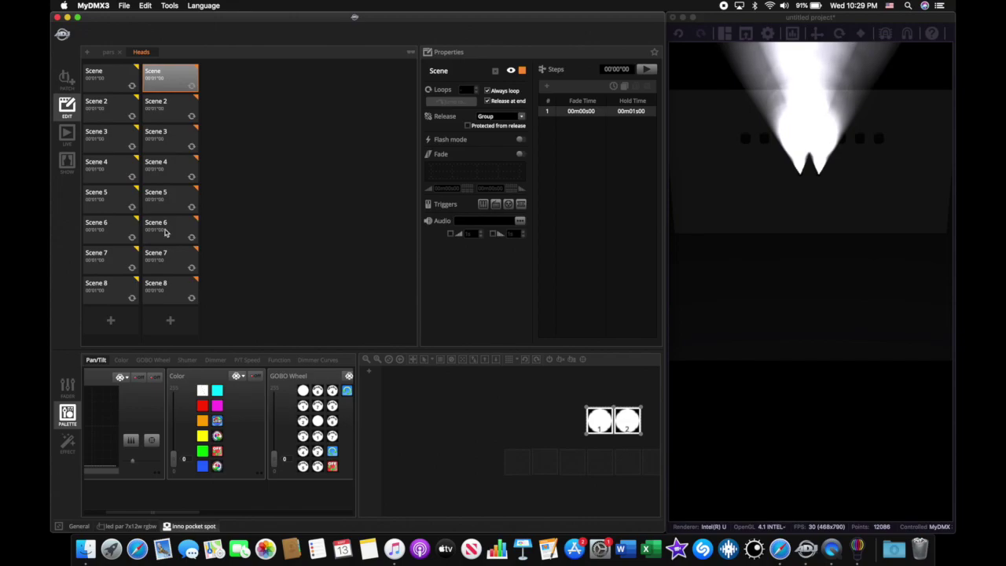
click(165, 102)
click(201, 406)
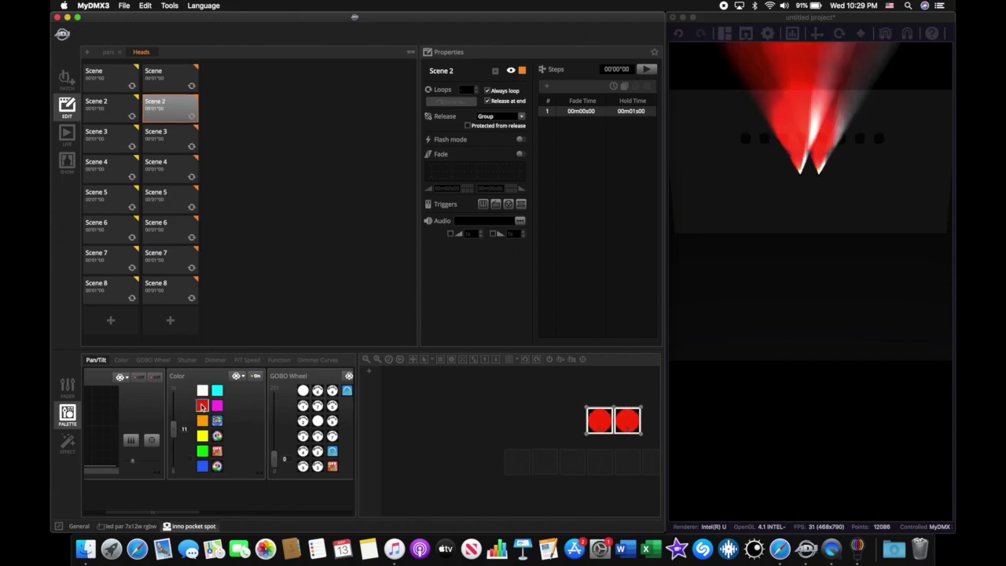
key(Down)
click(203, 421)
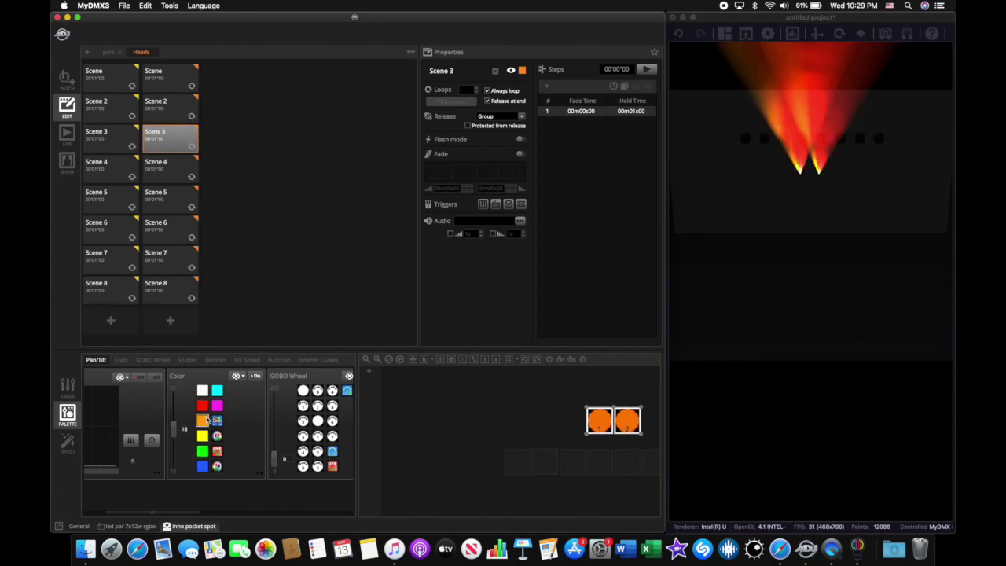
Step: Set the colour of both inno pocket spots to yellow in Scene 4 and green in Scene 5 of the Heads group
click(169, 172)
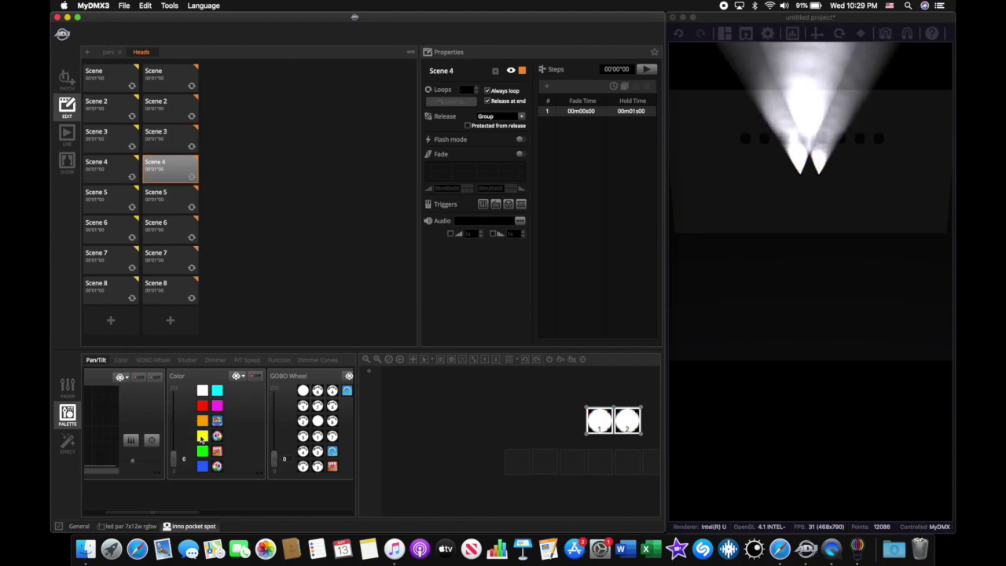
click(202, 436)
click(172, 206)
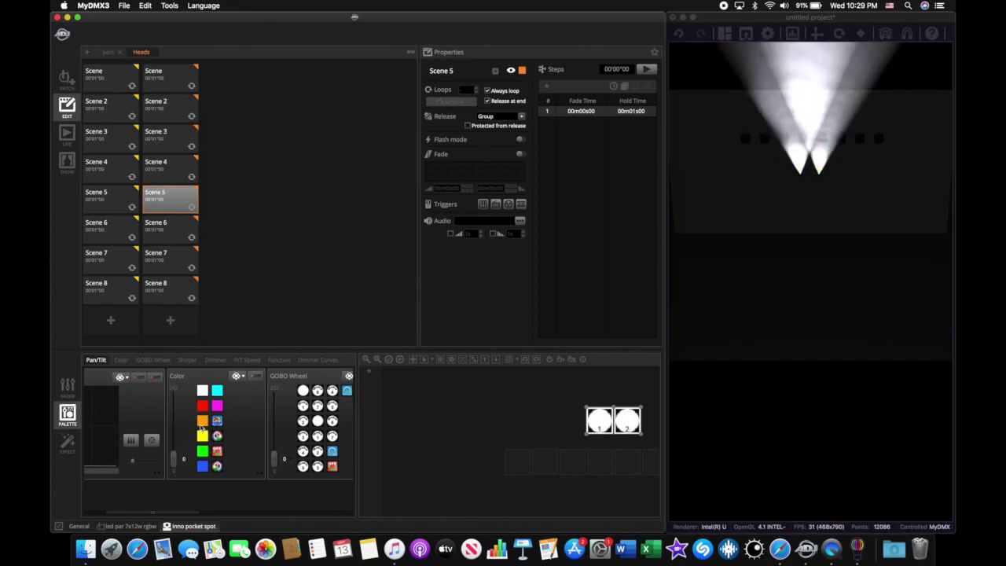
click(203, 451)
click(169, 230)
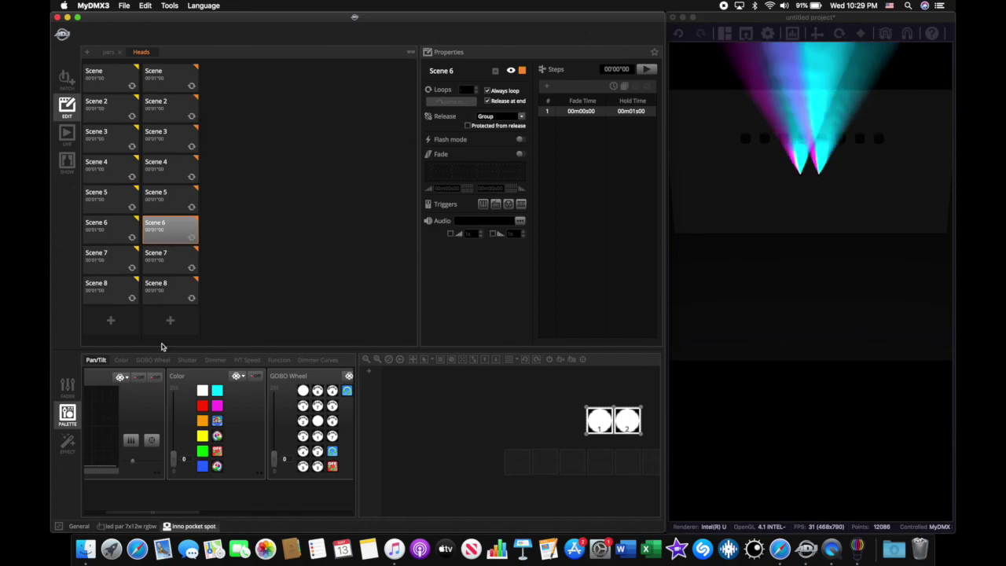
click(166, 199)
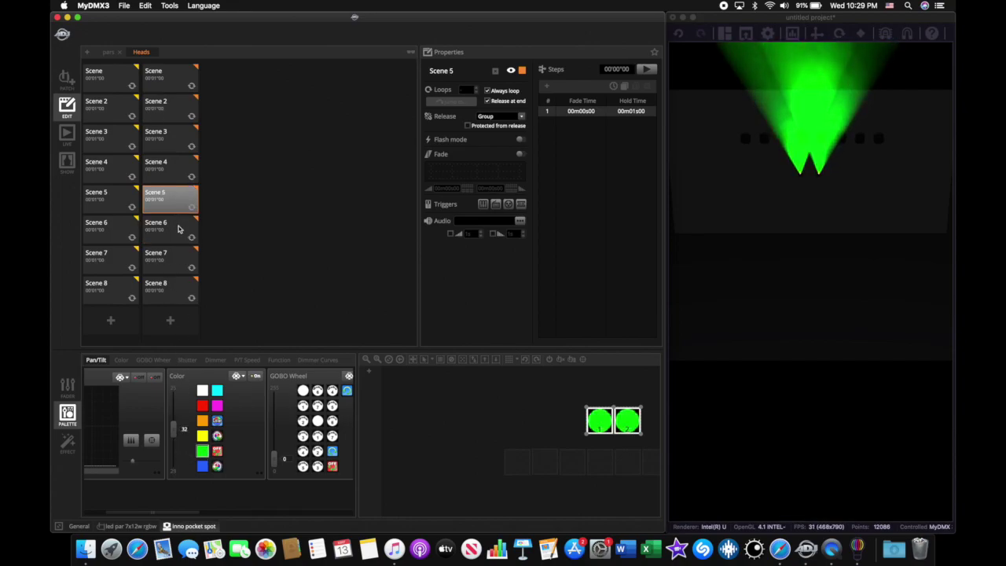
Step: Colour both inno pocket spots blue in Scene 6, cyan in Scene 7 and magenta in Scene 8 of the Heads group
click(179, 229)
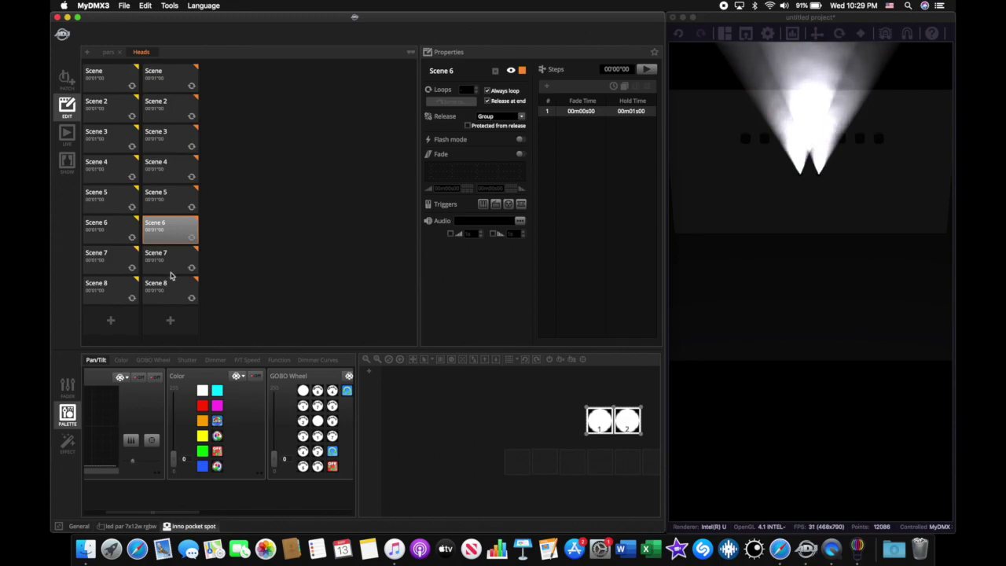
click(200, 466)
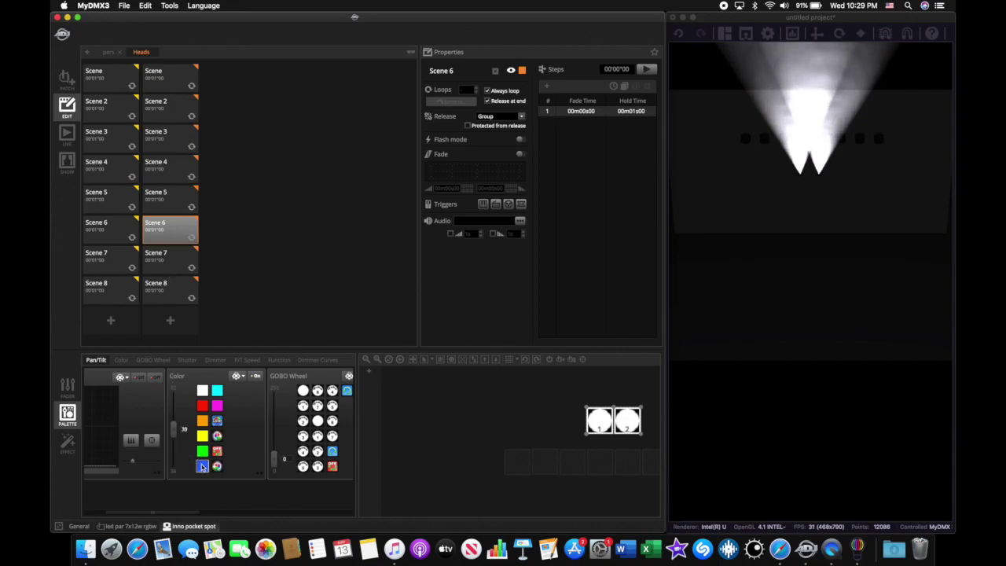
click(170, 267)
click(217, 391)
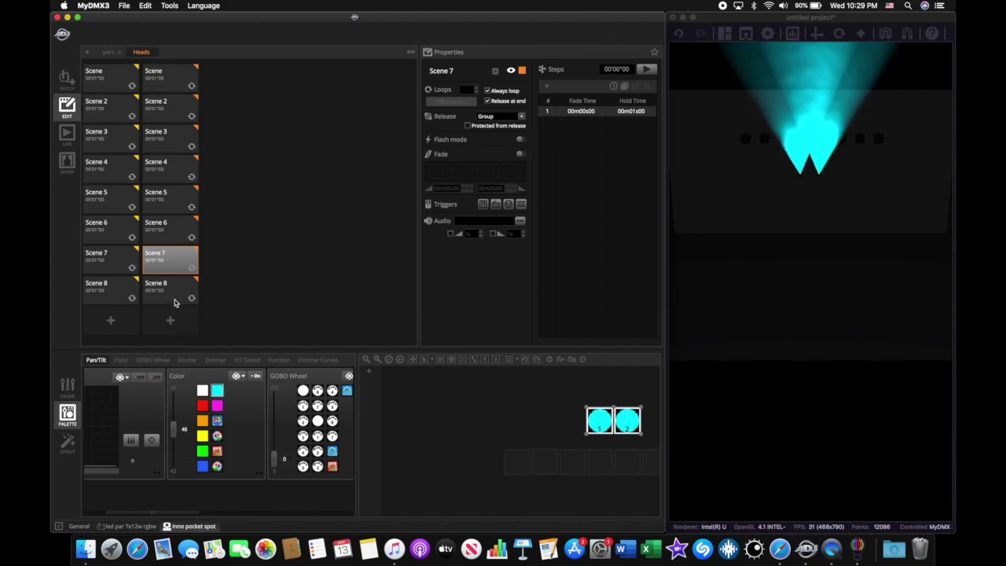
click(177, 303)
click(217, 406)
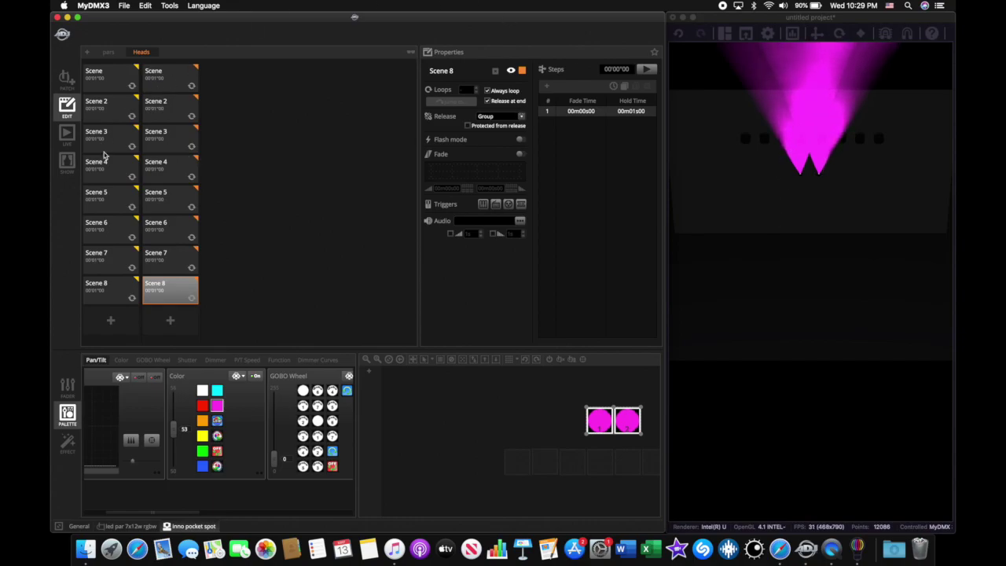
Step: Play the first four scenes of the Heads group in live mode to check their colours in the visualizer
click(67, 132)
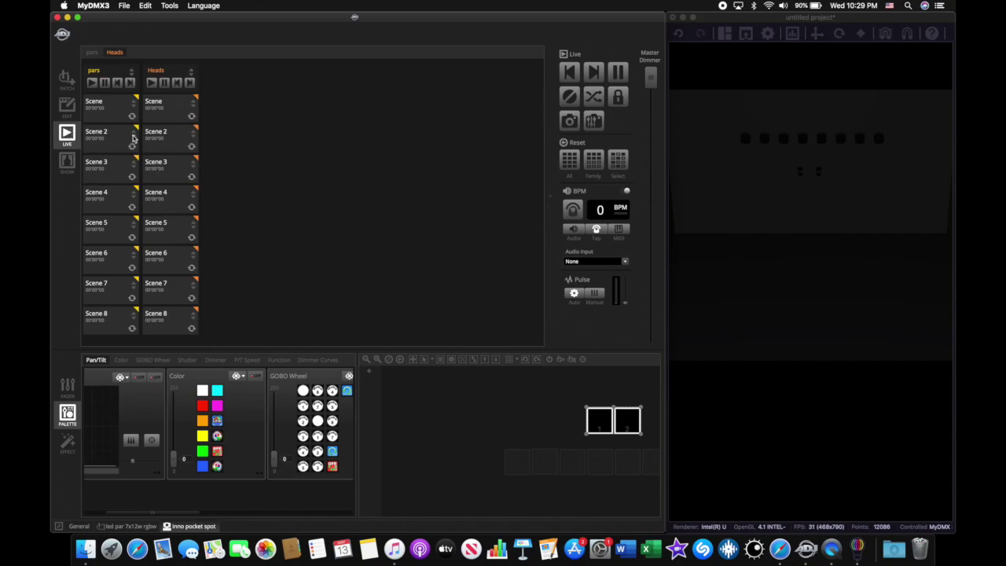
click(171, 118)
click(172, 142)
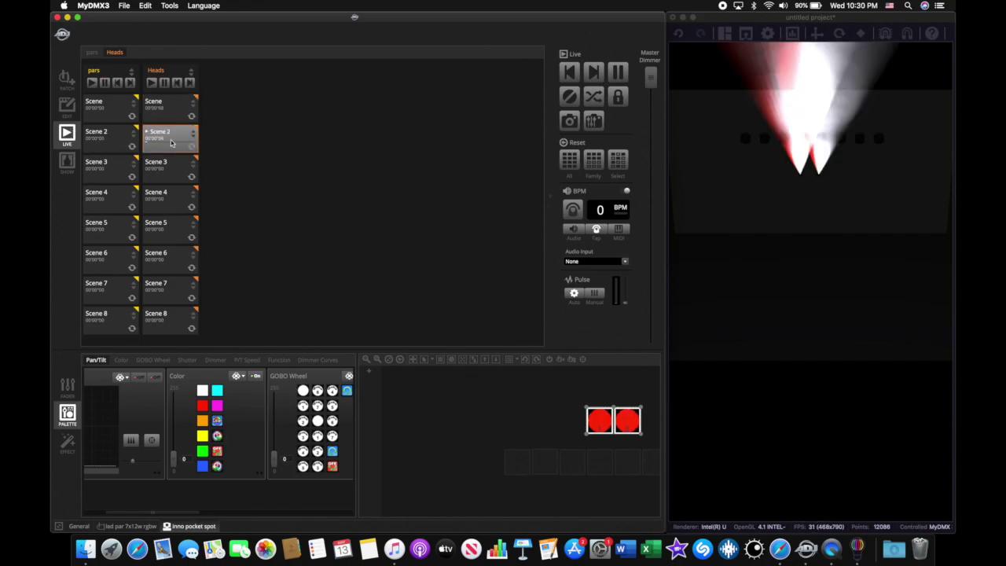
click(174, 168)
click(175, 205)
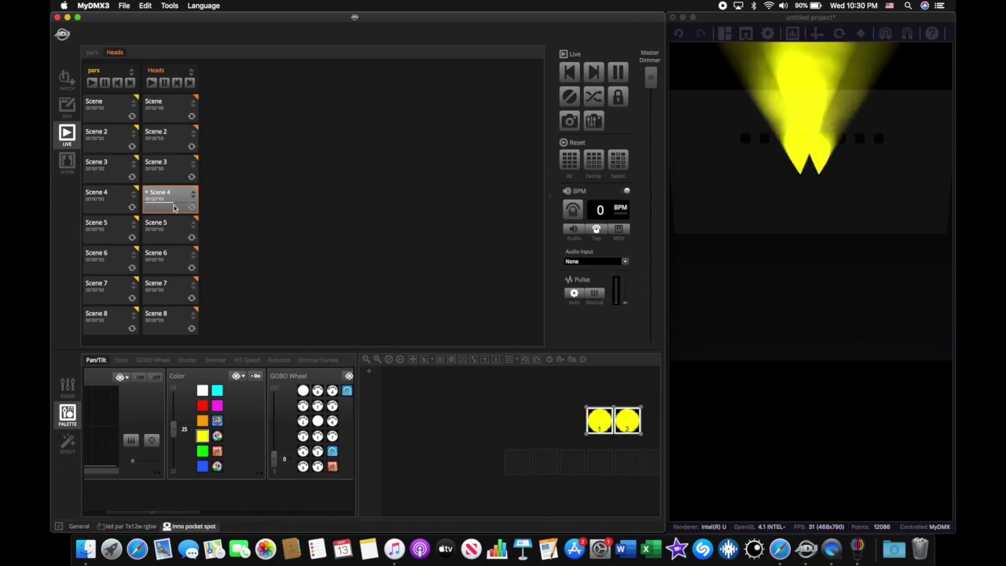
click(175, 206)
Step: Play the Heads scenes live in reverse order, from Scene 8 back to the first scene
click(66, 106)
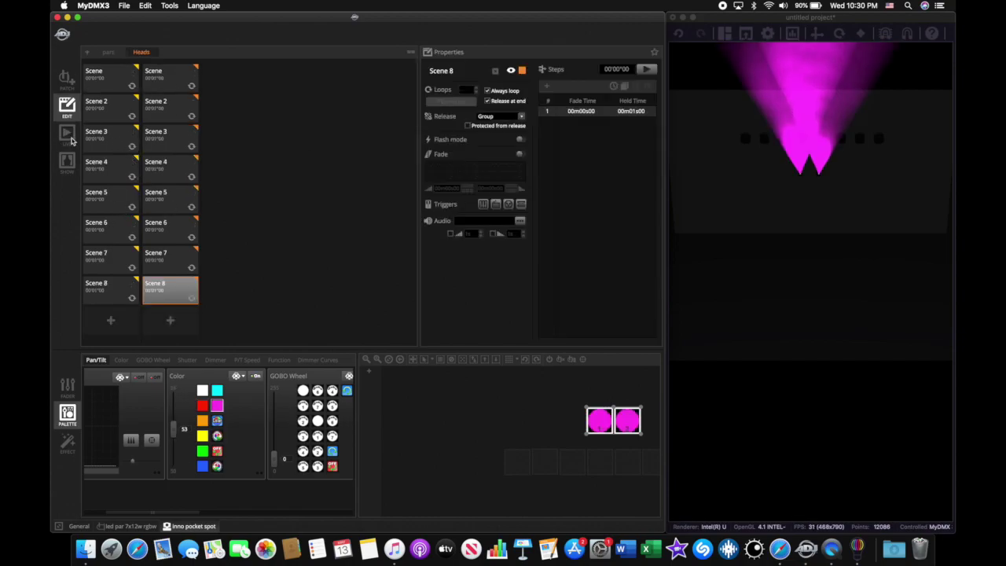
click(154, 87)
click(66, 134)
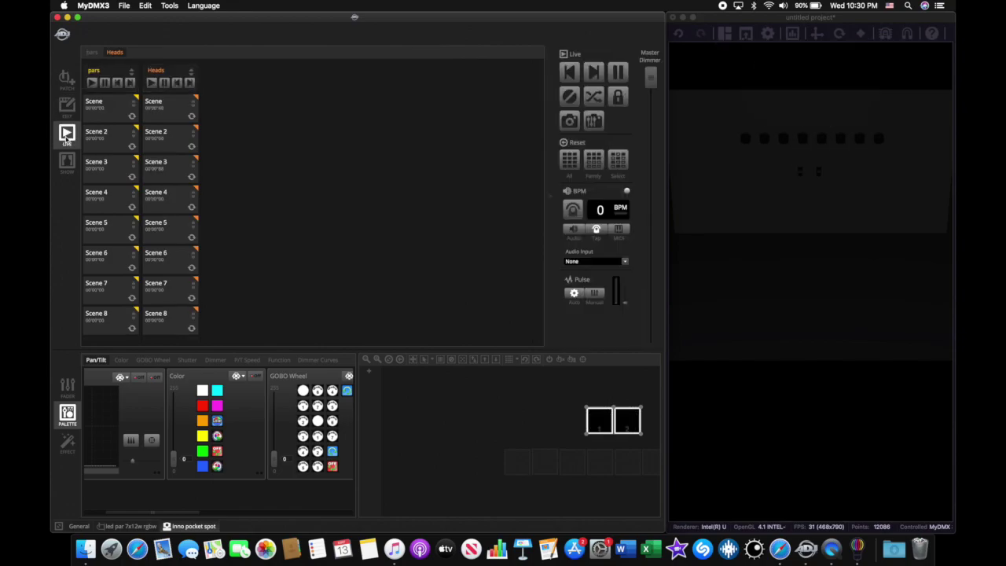
click(163, 314)
click(161, 291)
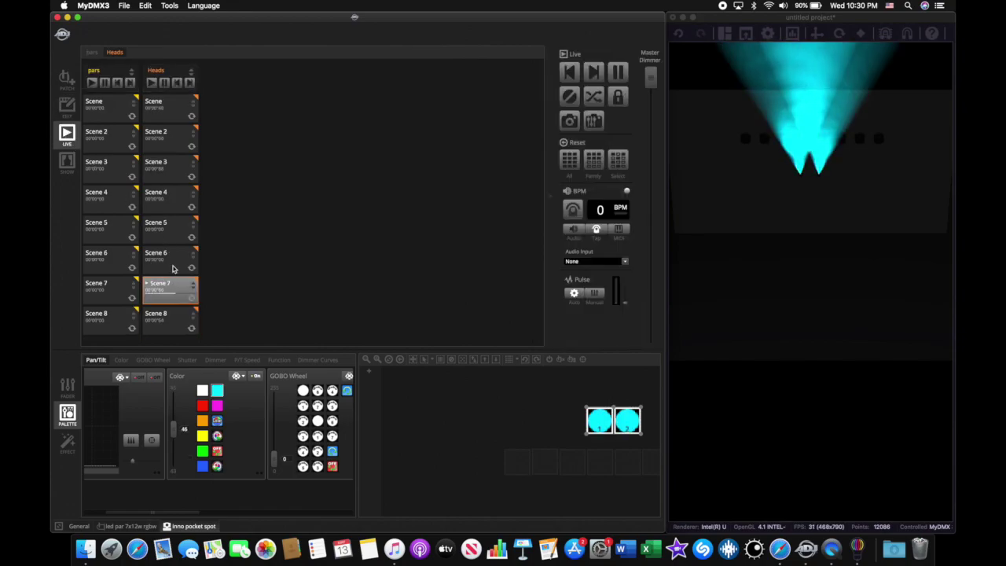
click(175, 257)
click(174, 228)
click(171, 201)
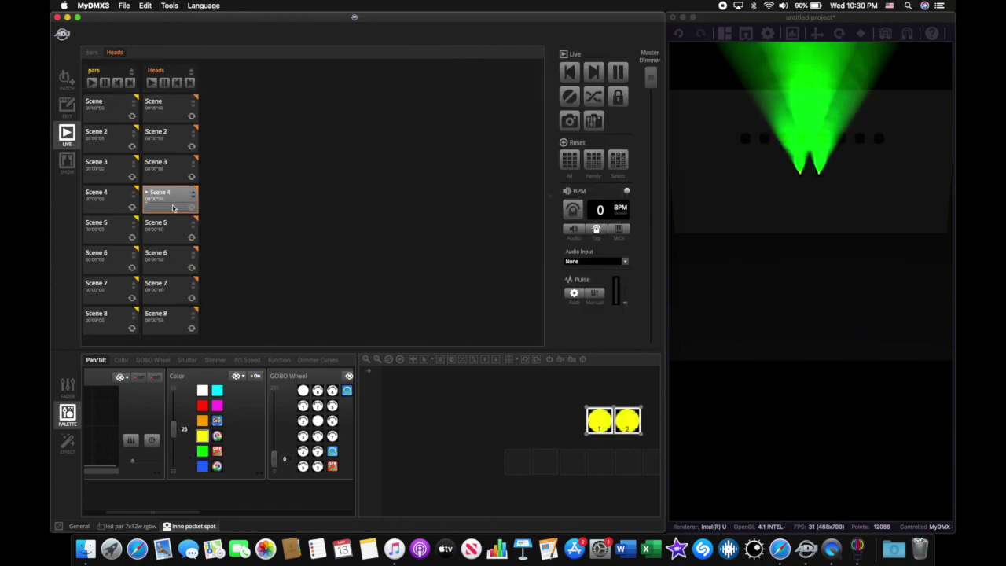
click(165, 167)
click(165, 137)
click(171, 115)
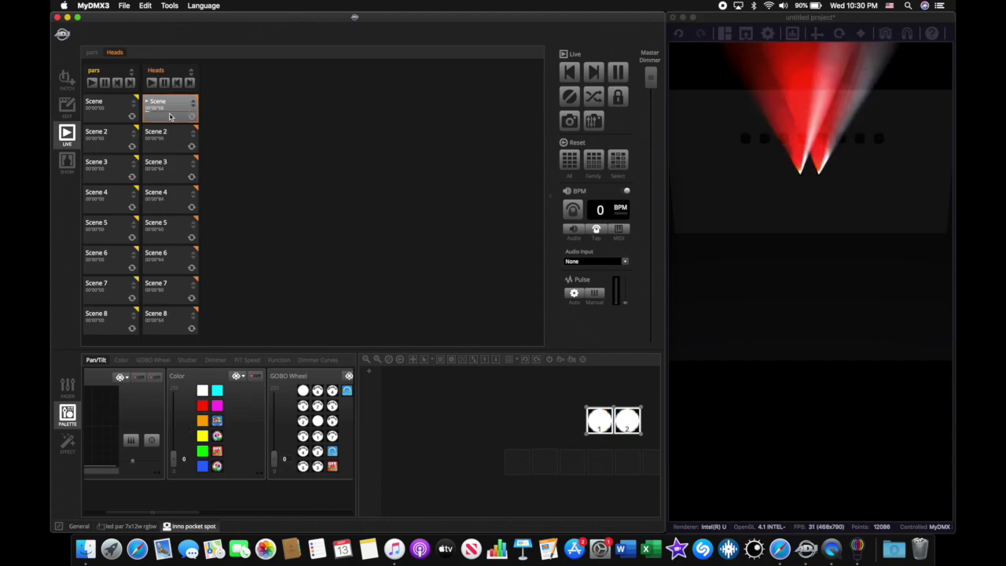
Step: Play the Heads scenes live from Scene 2 through Scene 8, then return to Scenes 7 and 6
click(171, 134)
click(171, 167)
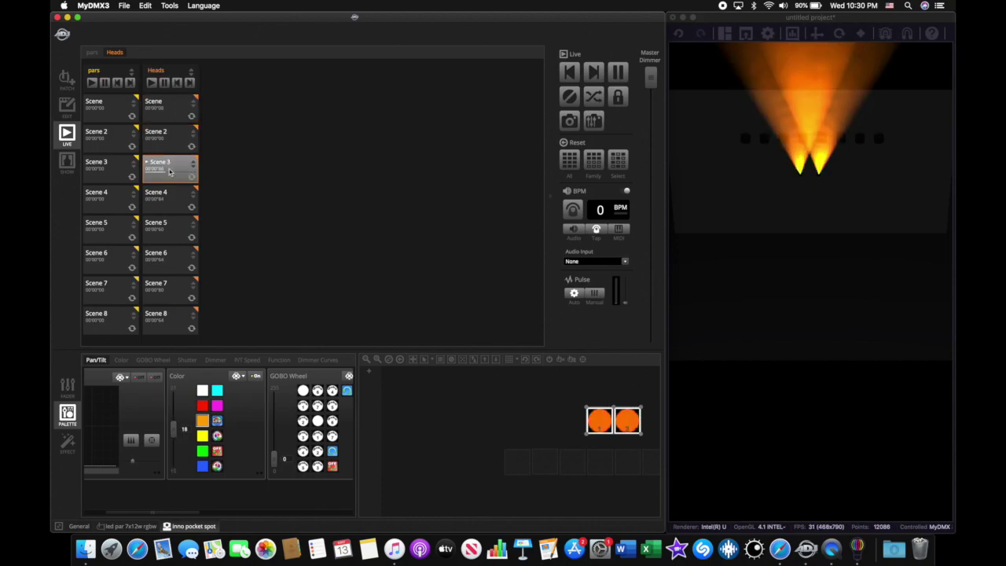
click(174, 204)
click(175, 230)
click(175, 262)
click(174, 290)
click(173, 332)
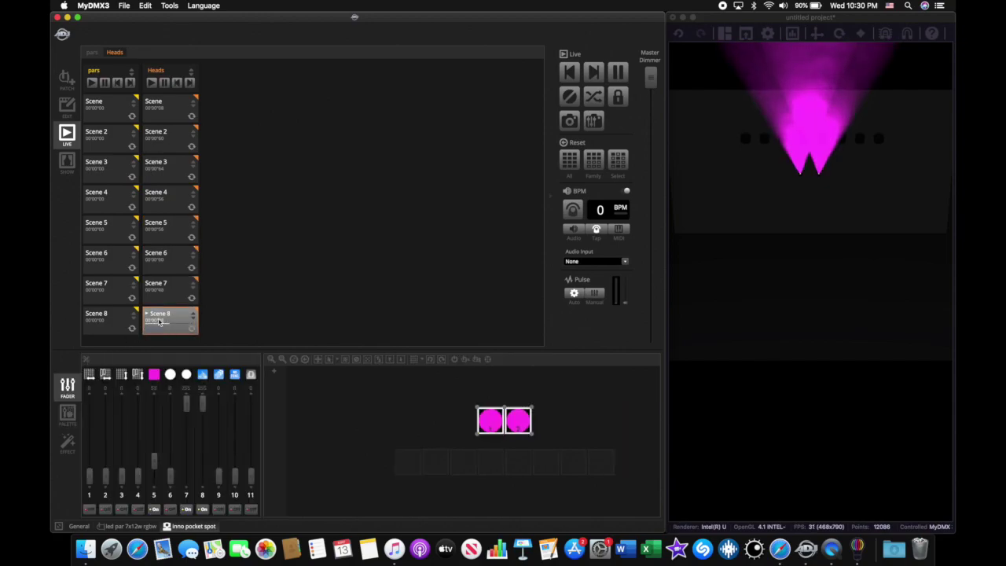
click(167, 292)
click(168, 260)
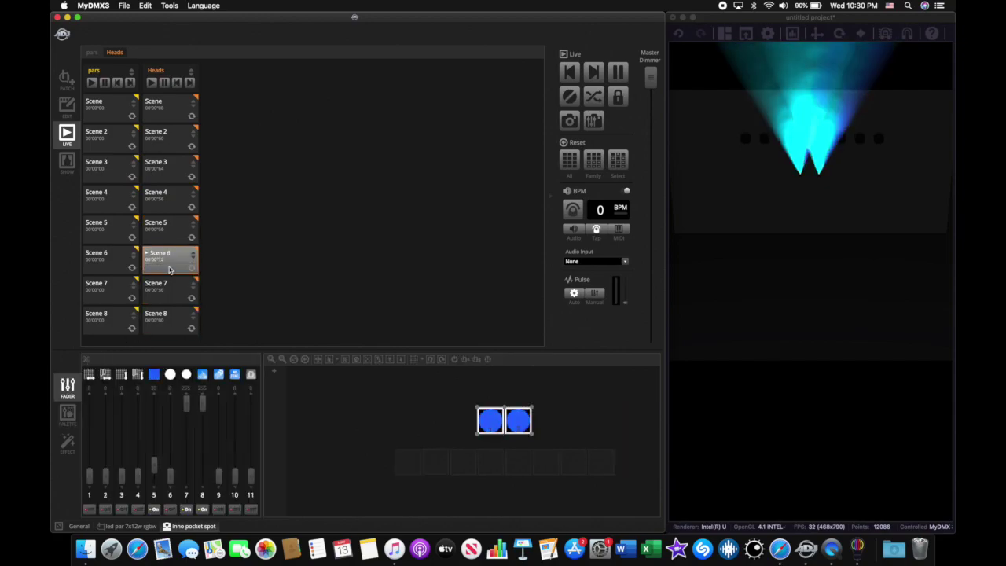
Step: Collapse the scene buttons of the Heads and pars groups in live mode and play Heads Scenes 8, 7 and 6
click(192, 73)
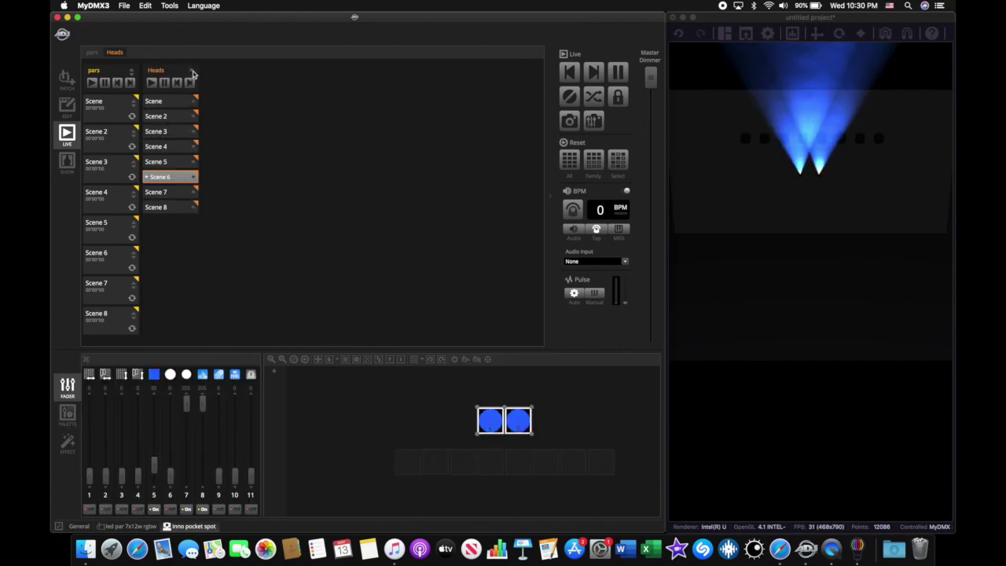
click(132, 73)
click(163, 207)
click(169, 191)
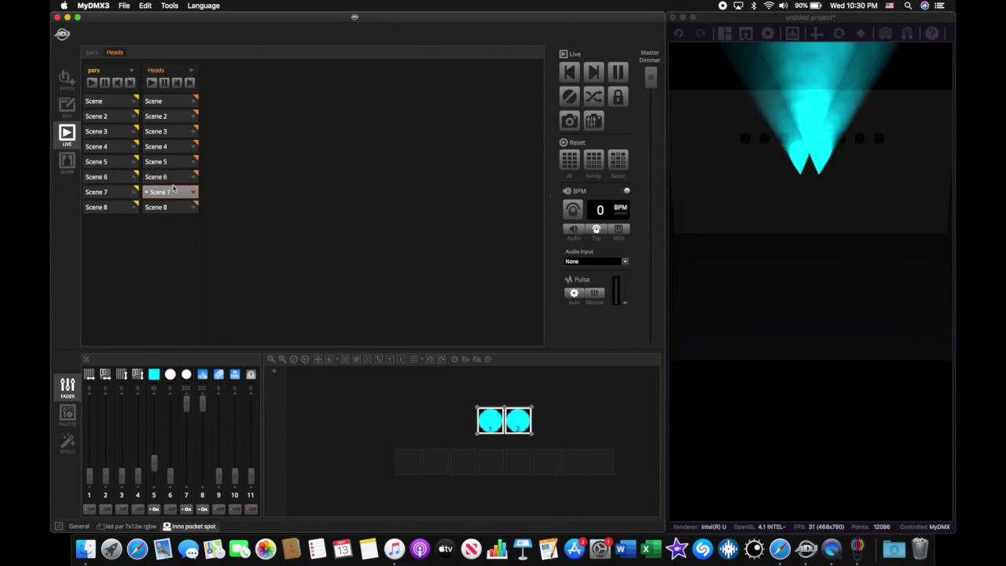
click(173, 188)
Step: In edit mode, rename the first scene of the Heads group White and give it a dark green label colour
click(58, 101)
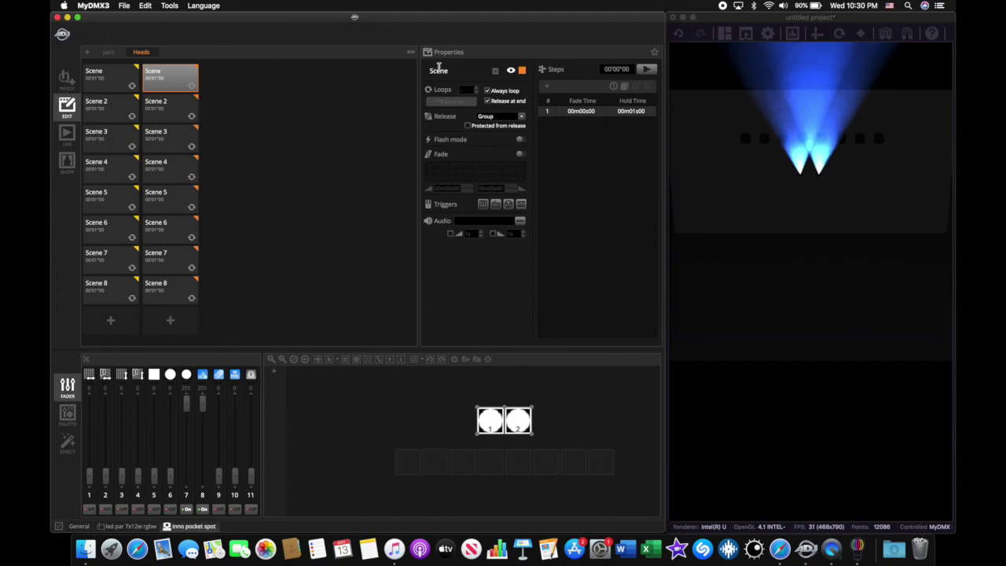
click(194, 132)
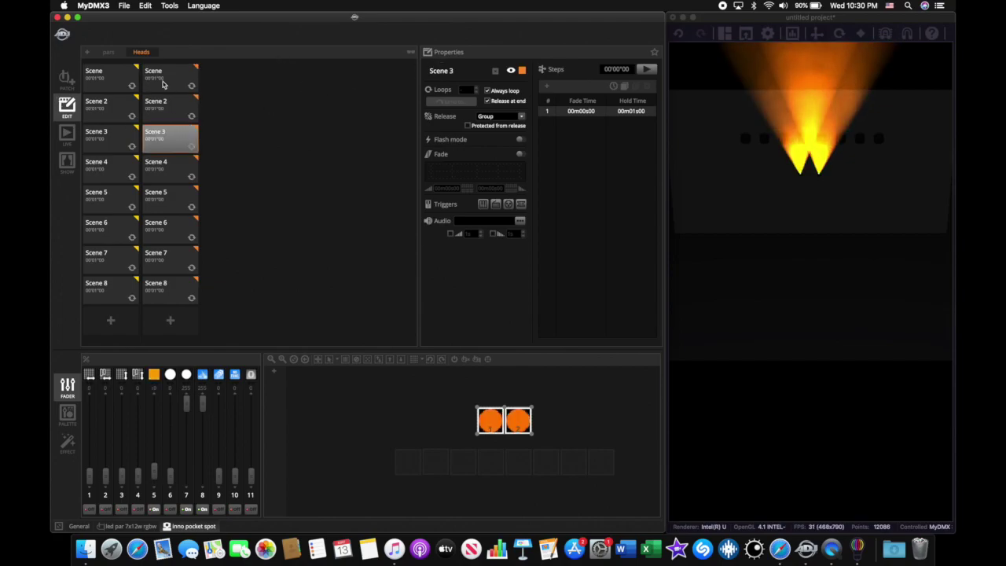
click(193, 79)
click(438, 71)
text(White)
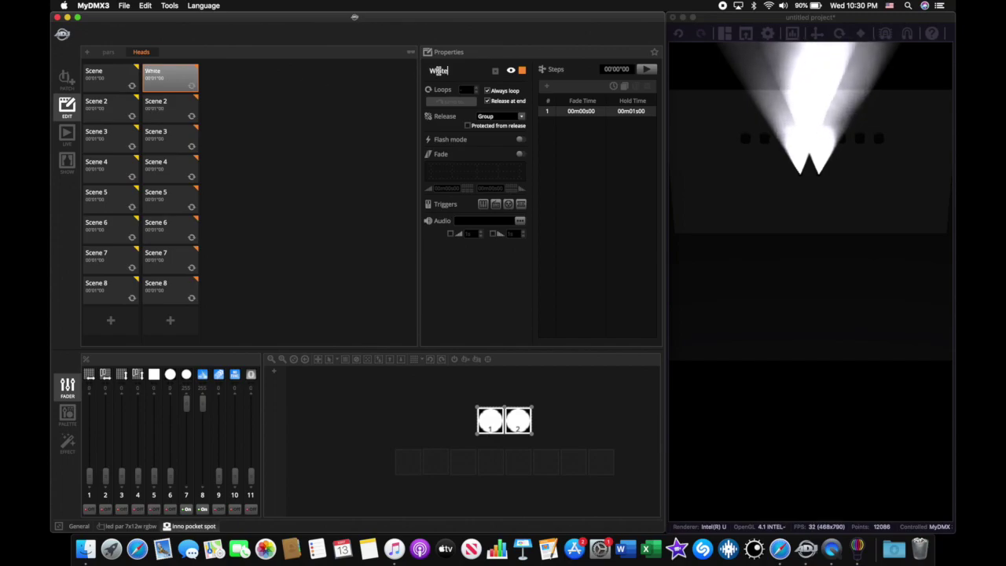
key(Return)
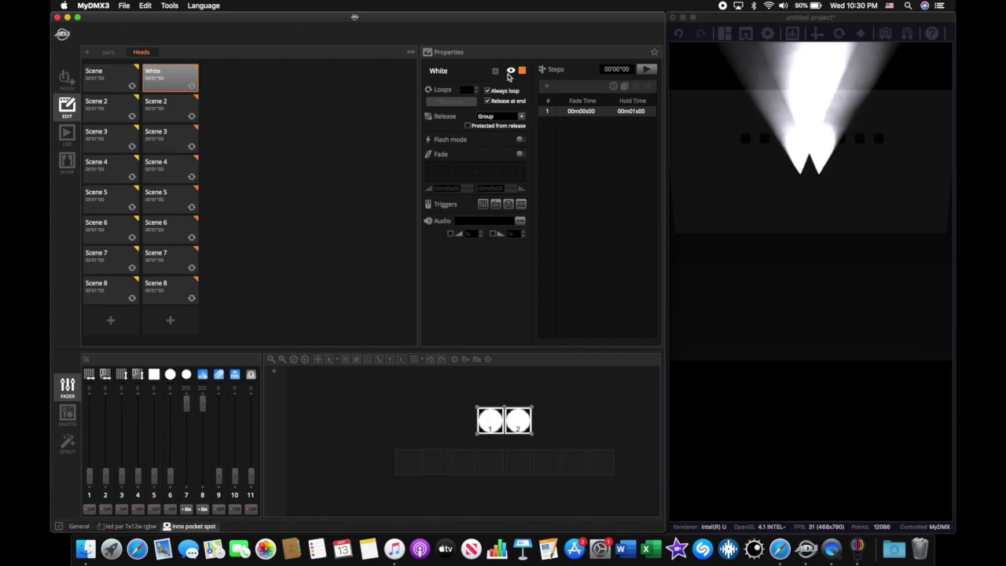
click(522, 70)
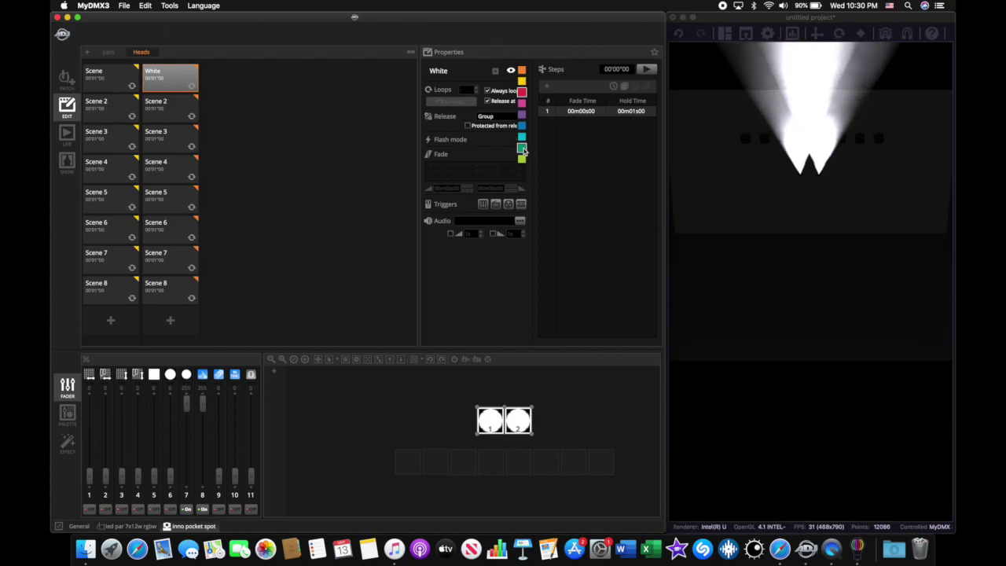
click(522, 148)
Step: Rename Scene 2 of the Heads group Red and give it a red label colour
click(176, 114)
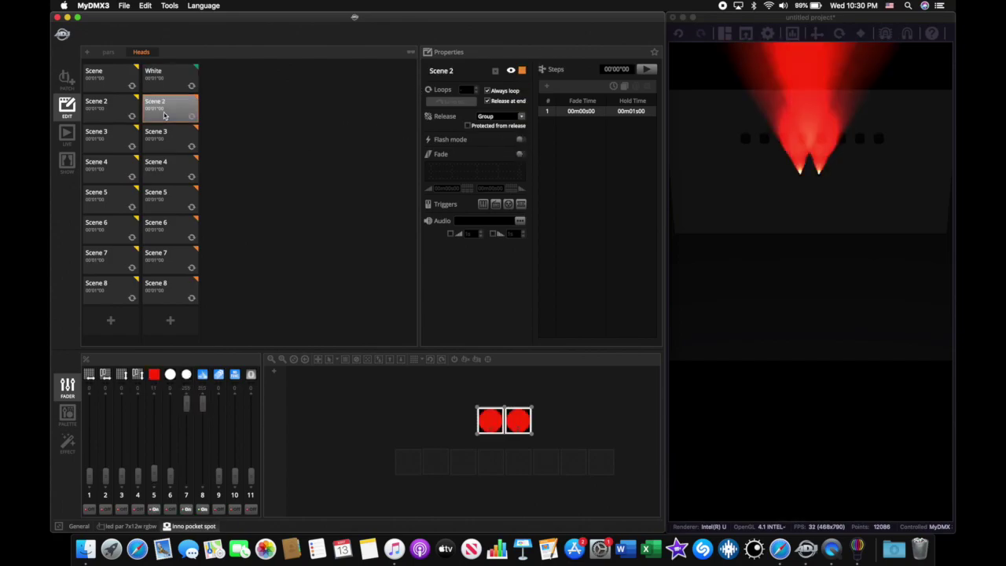
double_click(442, 70)
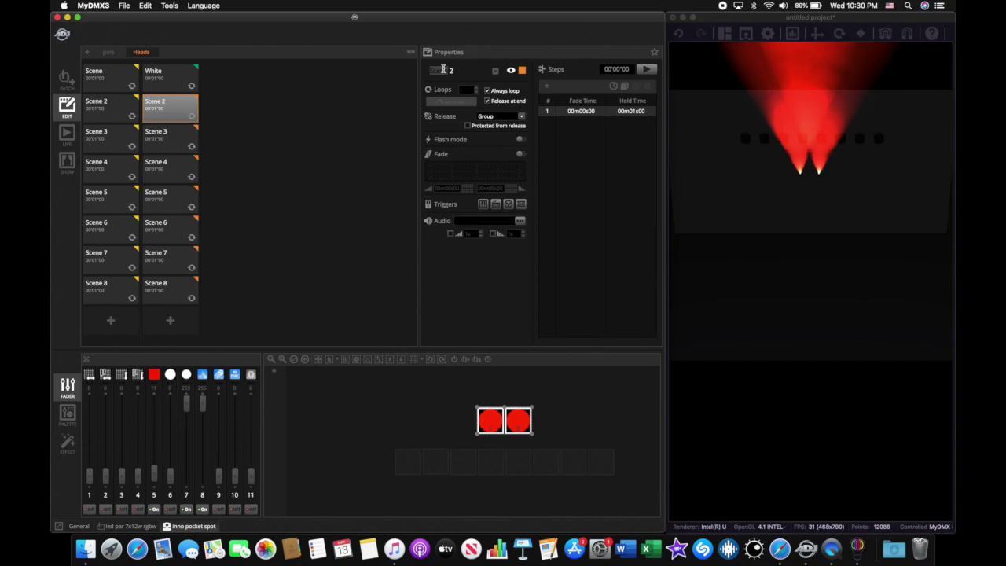
drag(442, 69, 461, 72)
text(Red)
click(522, 70)
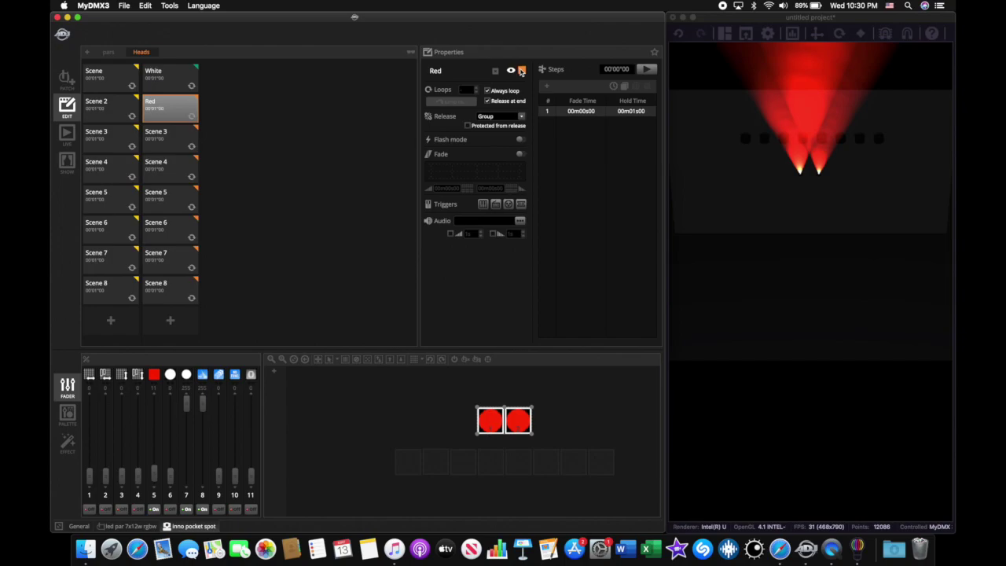
click(522, 97)
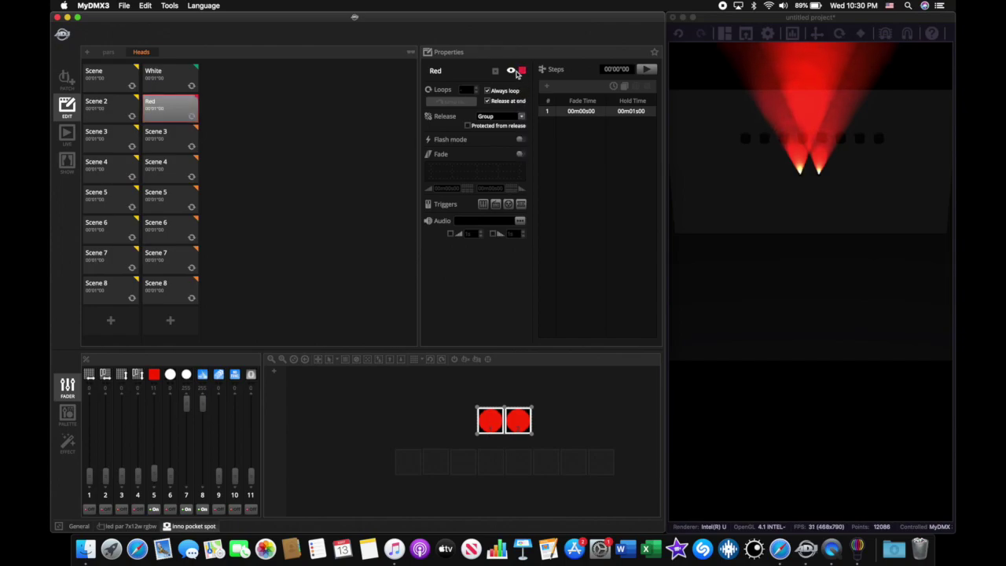
Step: Rename Scene 3 of the Heads group Orange
click(195, 141)
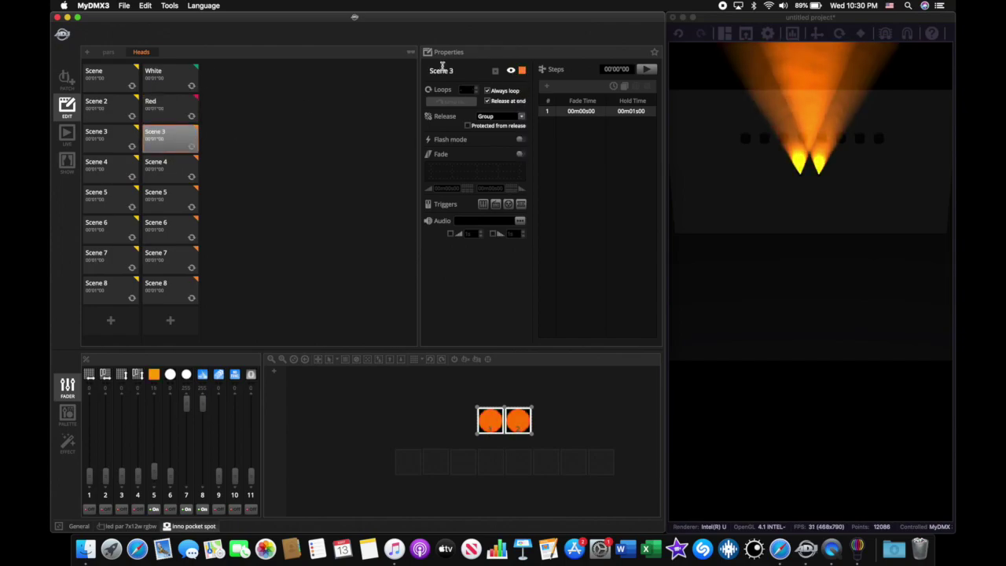
key(BackSpace)
text(3)
text(Orange)
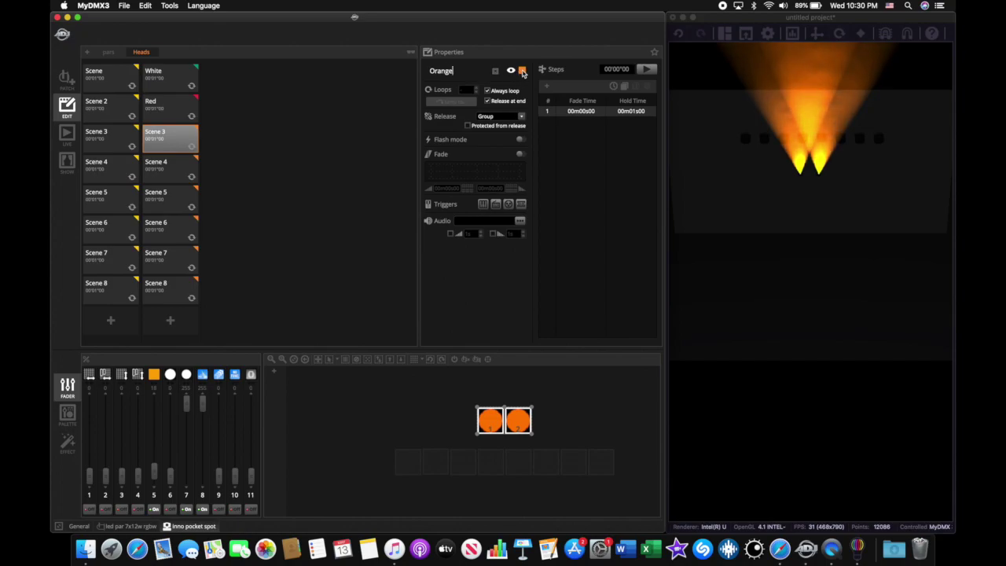
Step: Rename Scene 4 of the Heads group Yellow and give it a yellow label colour
click(165, 172)
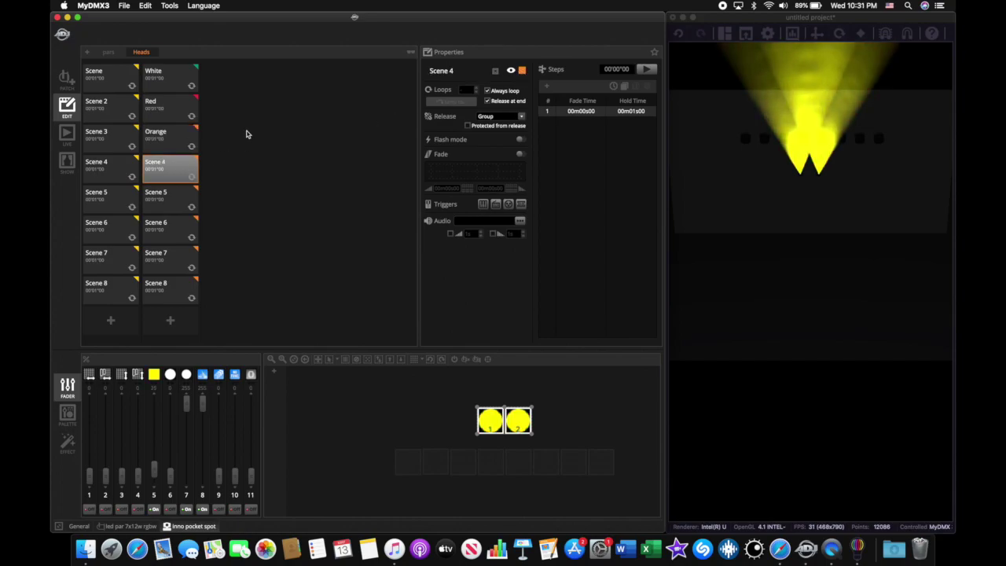
double_click(448, 69)
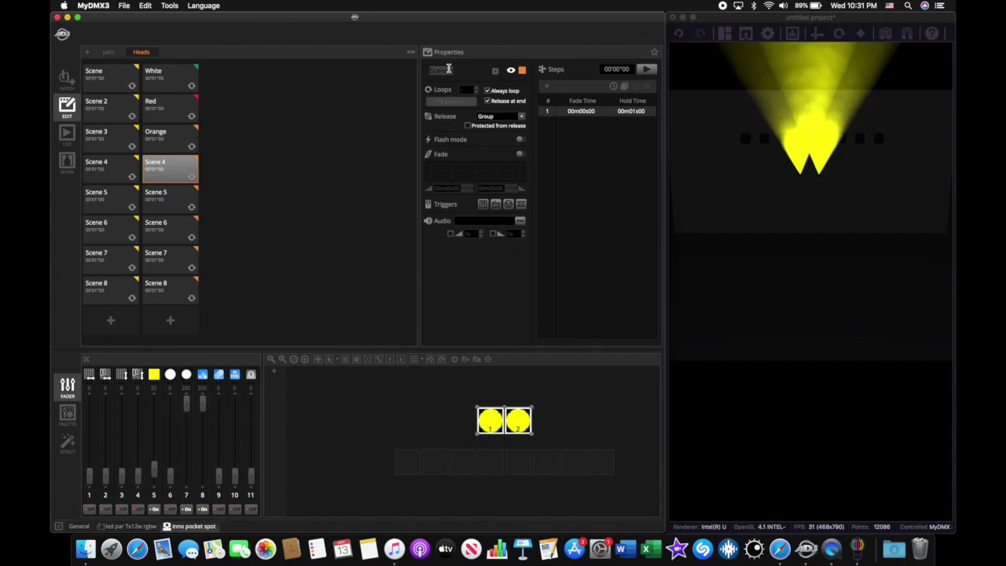
text(Yellow)
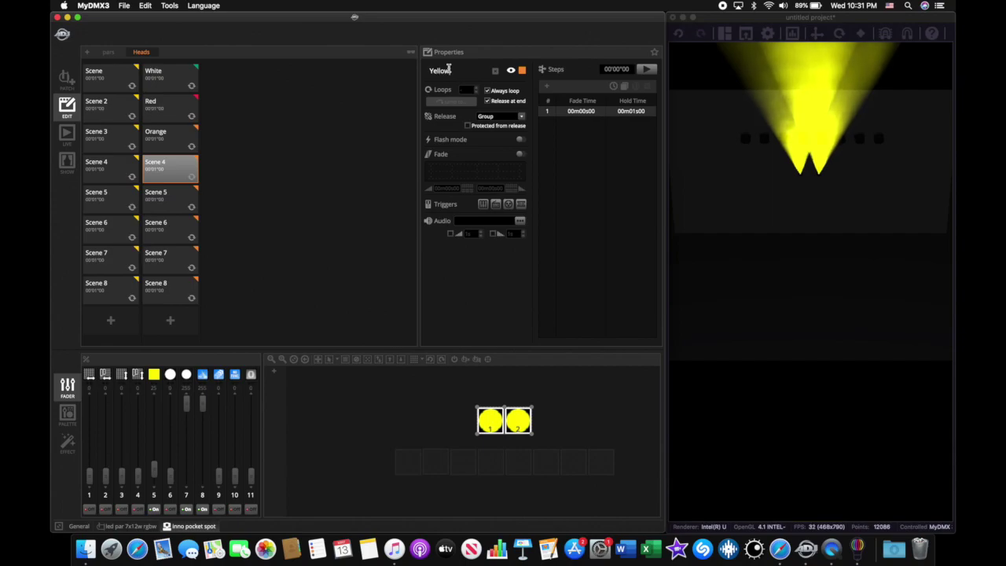
click(522, 69)
click(522, 81)
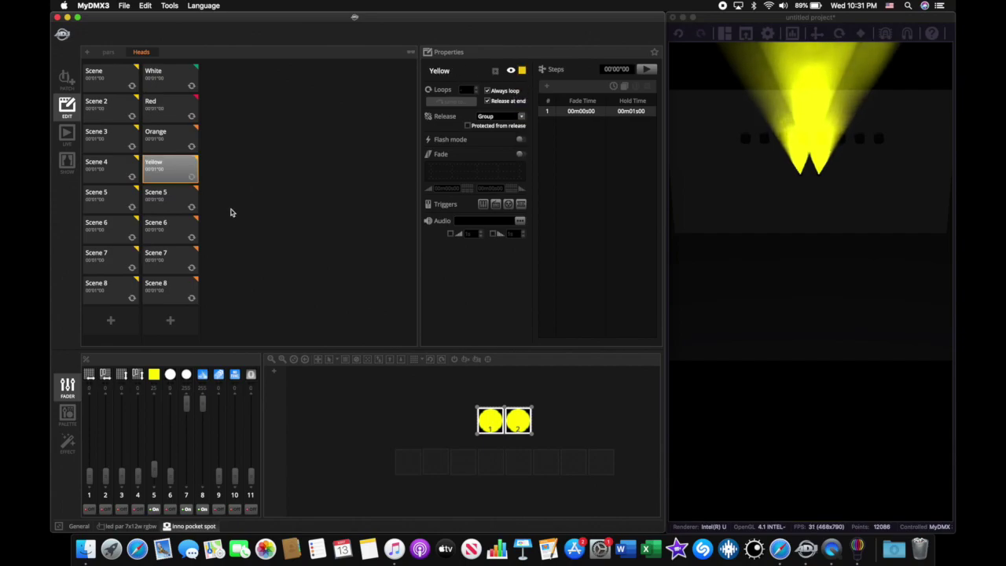
Step: Rename Scene 5 of the Heads group Green and give it a lime green label colour
click(173, 201)
double_click(455, 73)
text(Green)
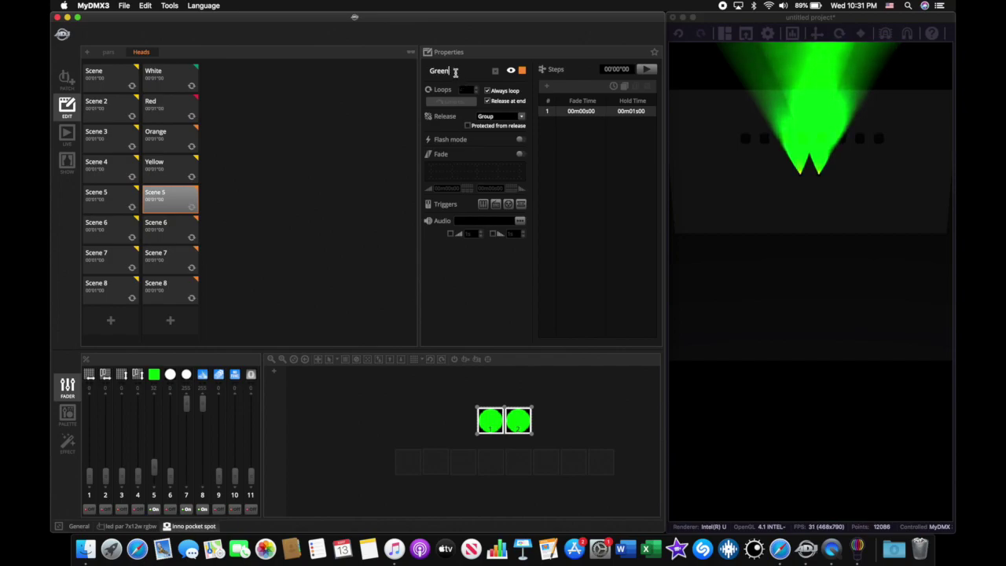
key(Return)
click(521, 71)
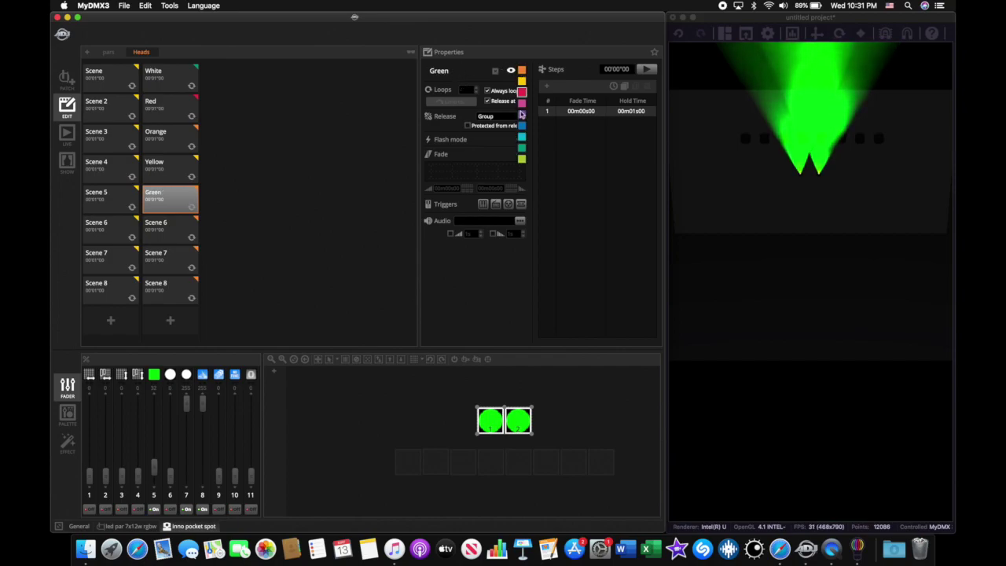
click(523, 159)
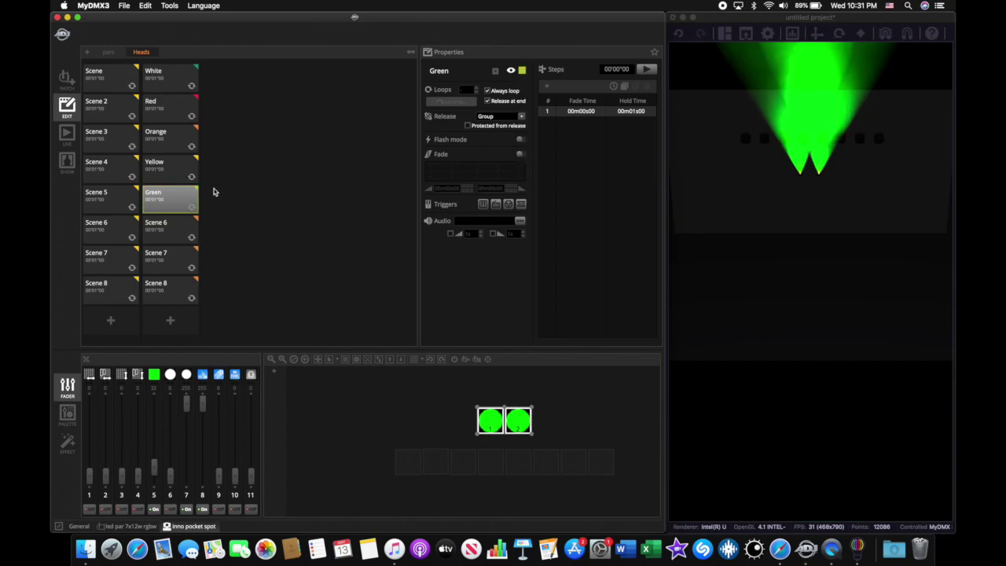
Step: Rename Scene 6 of the Heads group Blue and give it a blue label colour
click(166, 231)
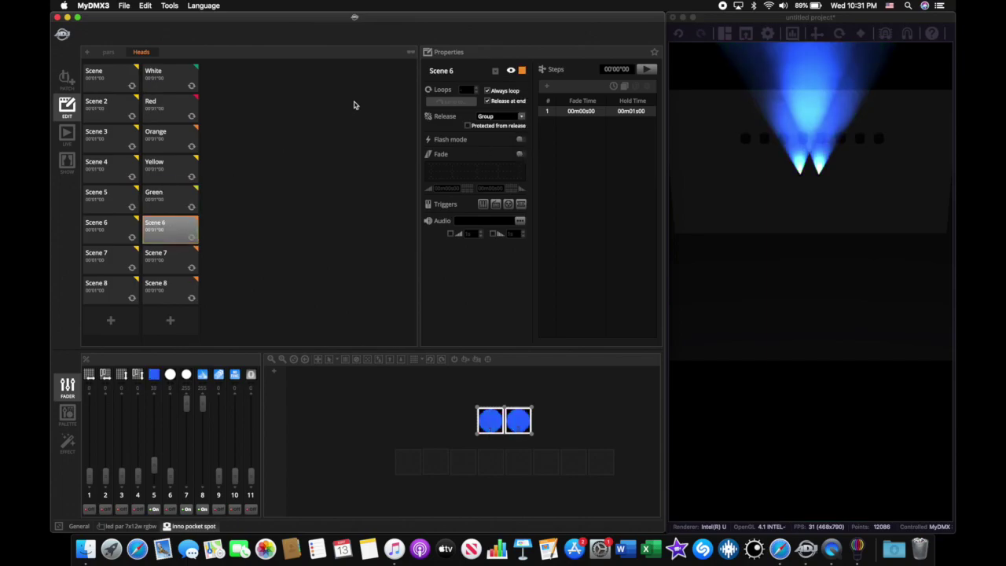
triple_click(462, 69)
text(Blue)
key(Return)
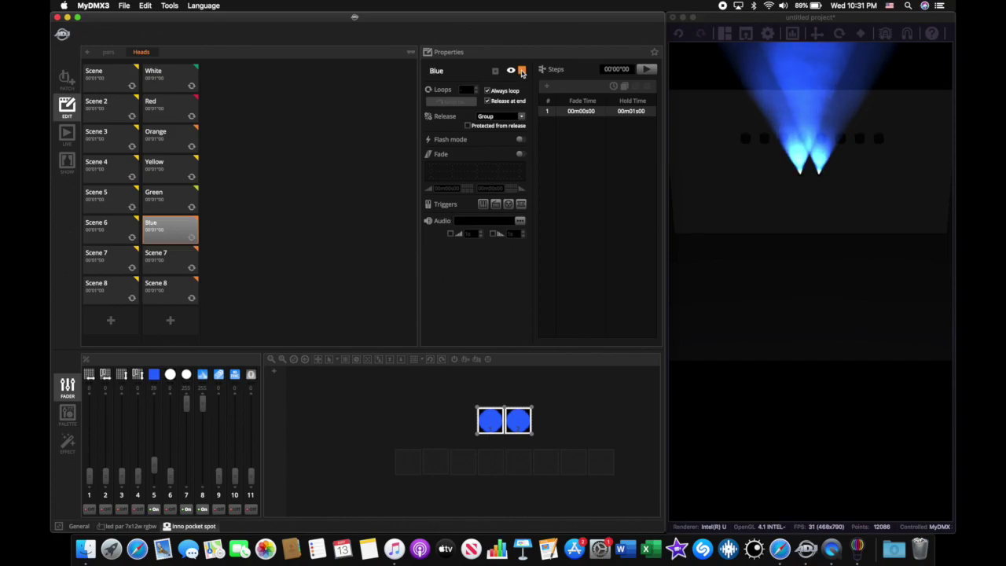
click(521, 70)
click(522, 127)
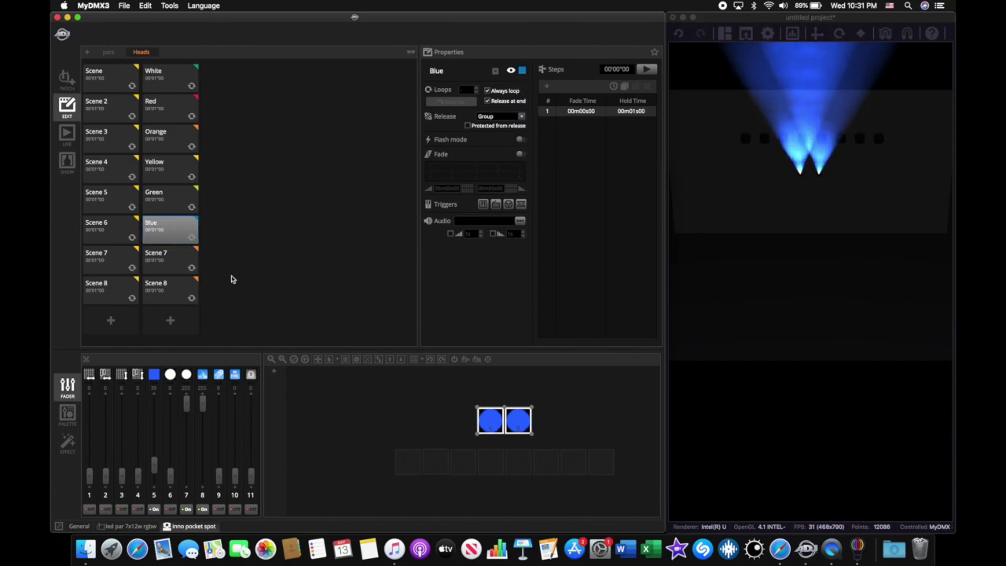
Step: Rename Scene 7 of the Heads group Cyan and give it a cyan label colour
click(176, 263)
click(458, 70)
key(BackSpace)
key(super+z)
text(Cyan)
click(521, 73)
click(521, 140)
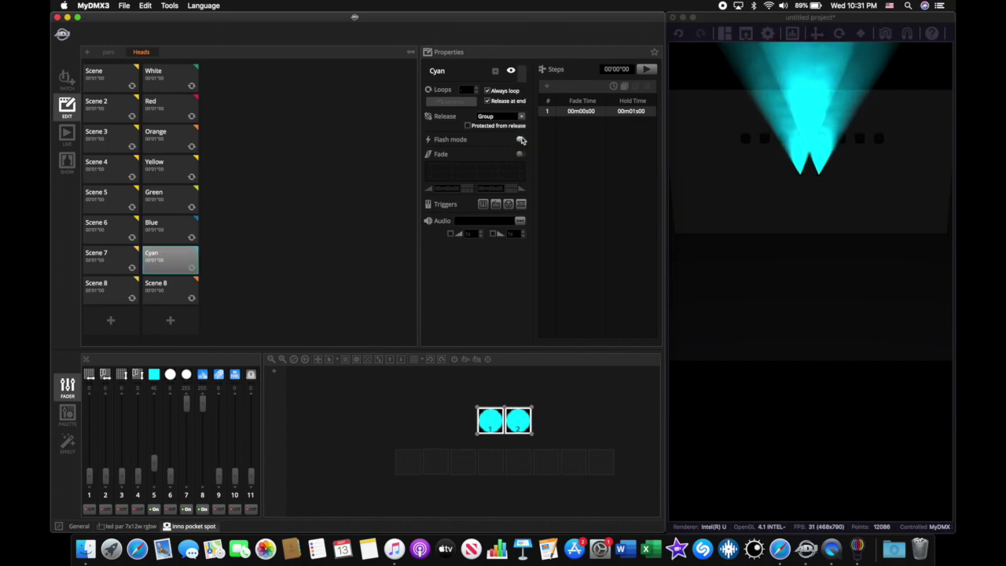
Step: Rename Scene 8 of the Heads group Magenta, give it a pink label colour, and leave no scene selected
click(191, 286)
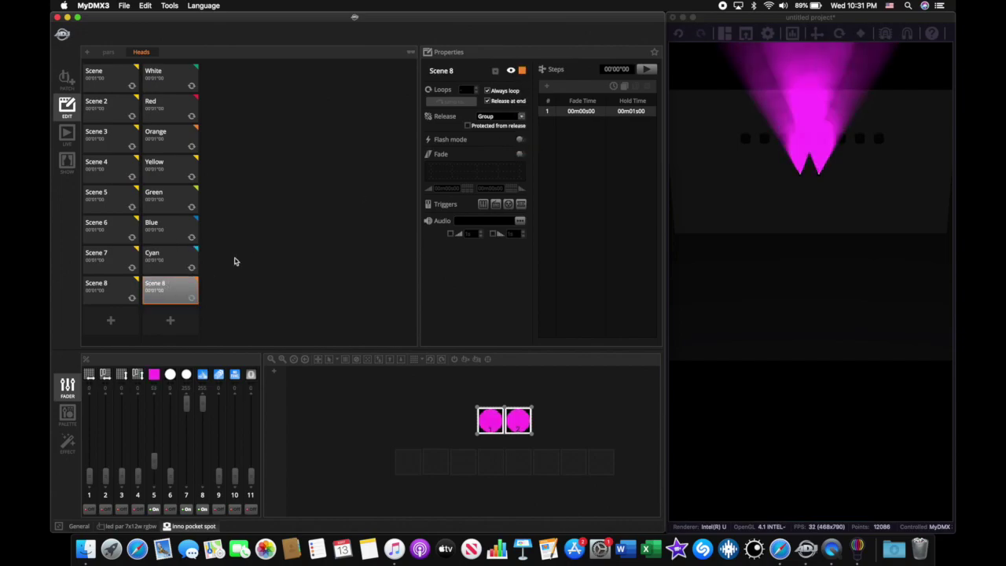
click(454, 71)
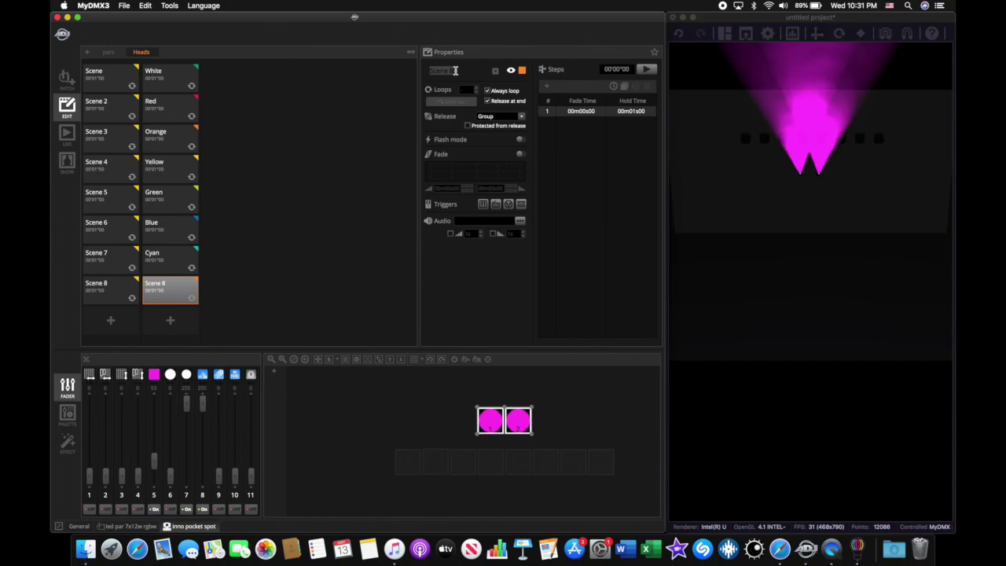
text(MAggenta)
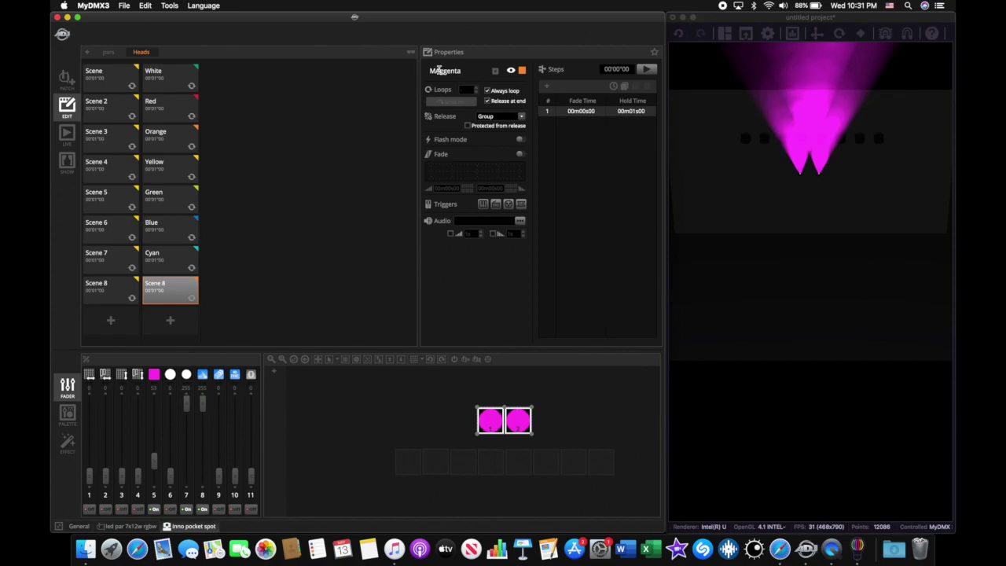
key(BackSpace)
text(g)
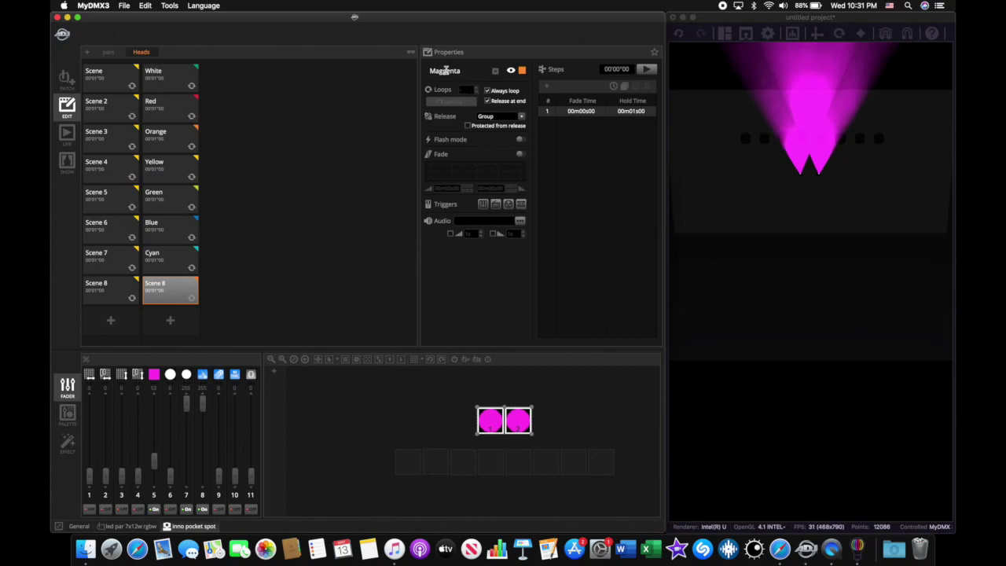
key(Return)
click(525, 70)
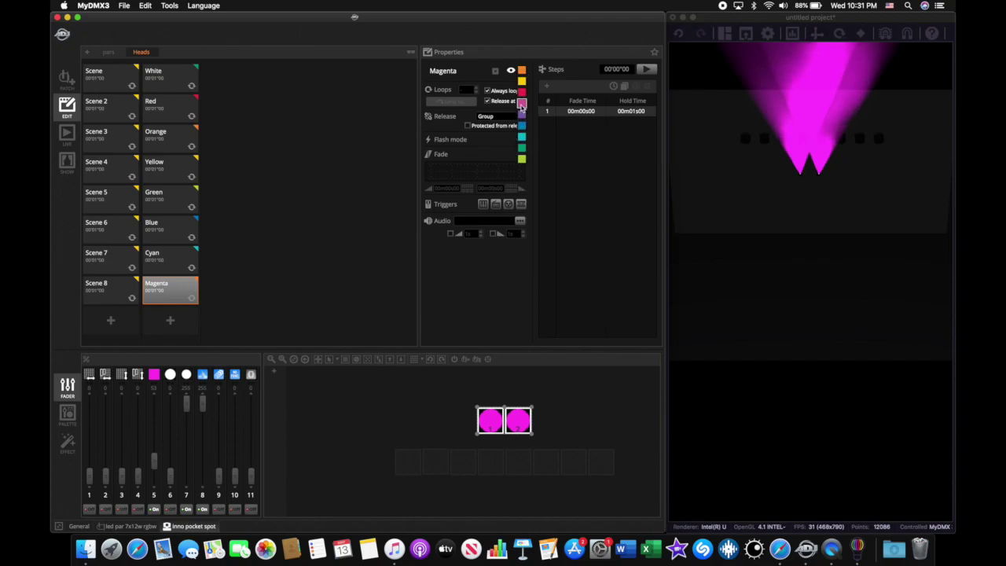
click(521, 104)
click(184, 258)
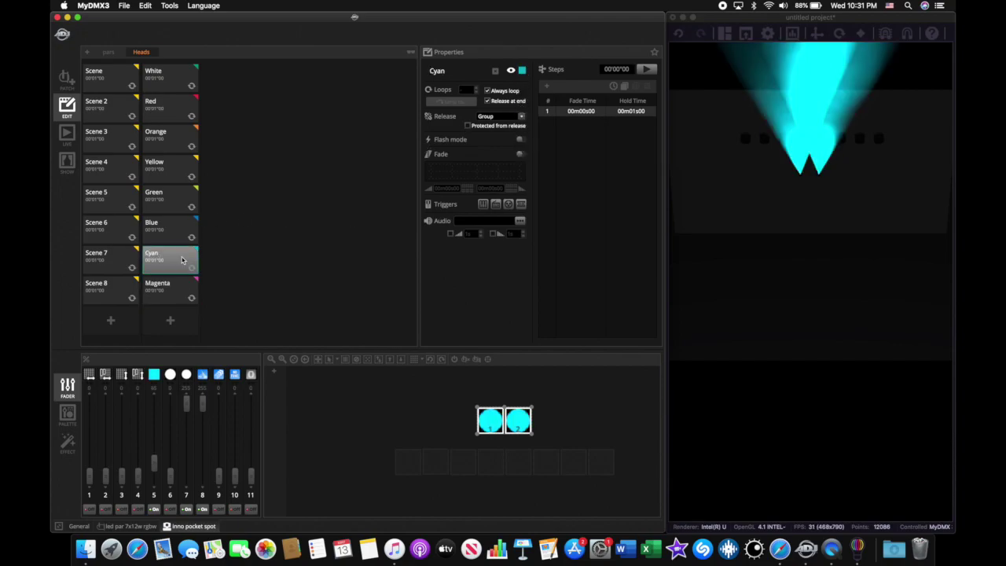
click(184, 258)
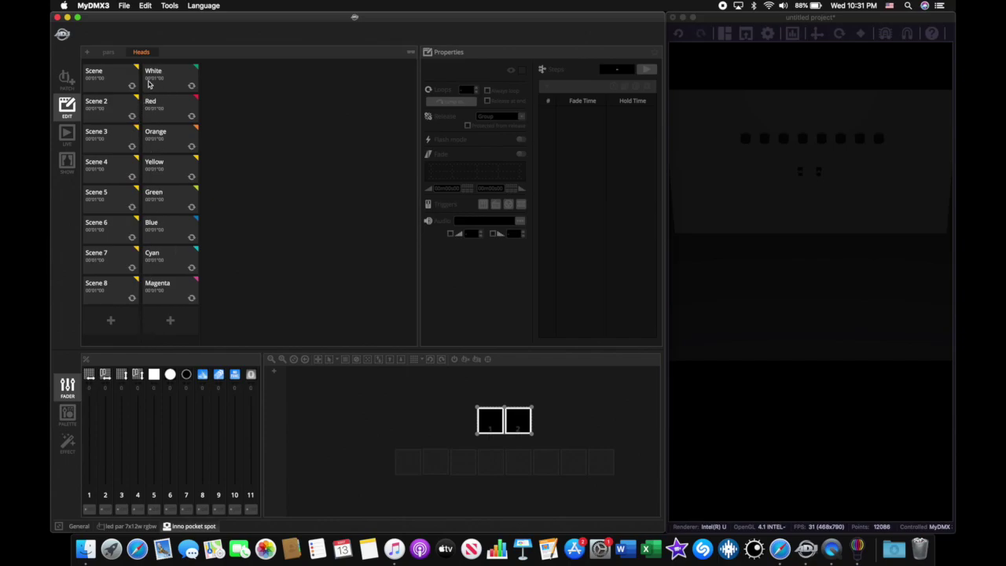
Step: Test the Heads group's Green, Orange, Red and White scenes in live mode, then release the playing scene
click(67, 134)
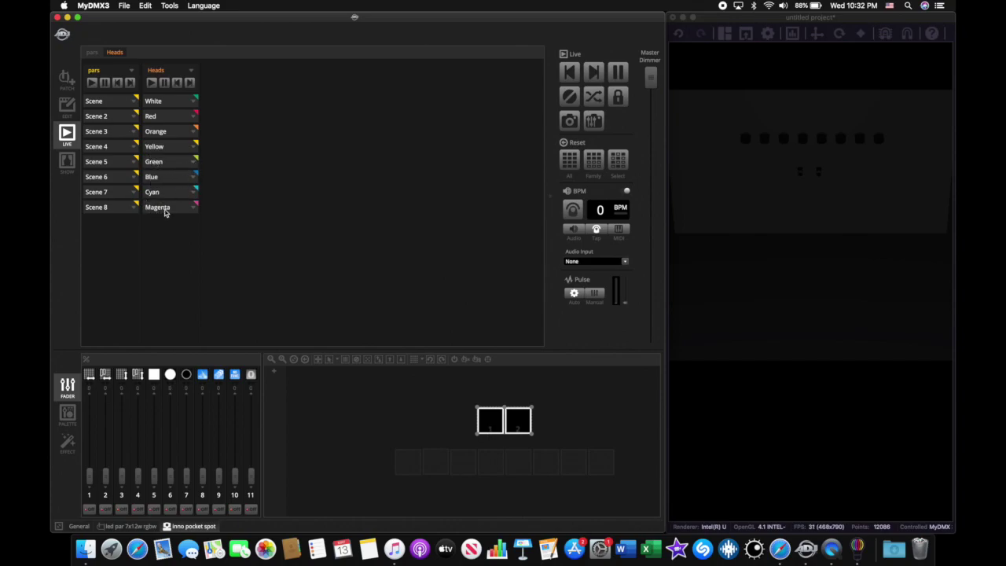
click(185, 162)
click(185, 162)
click(180, 133)
click(180, 136)
click(176, 119)
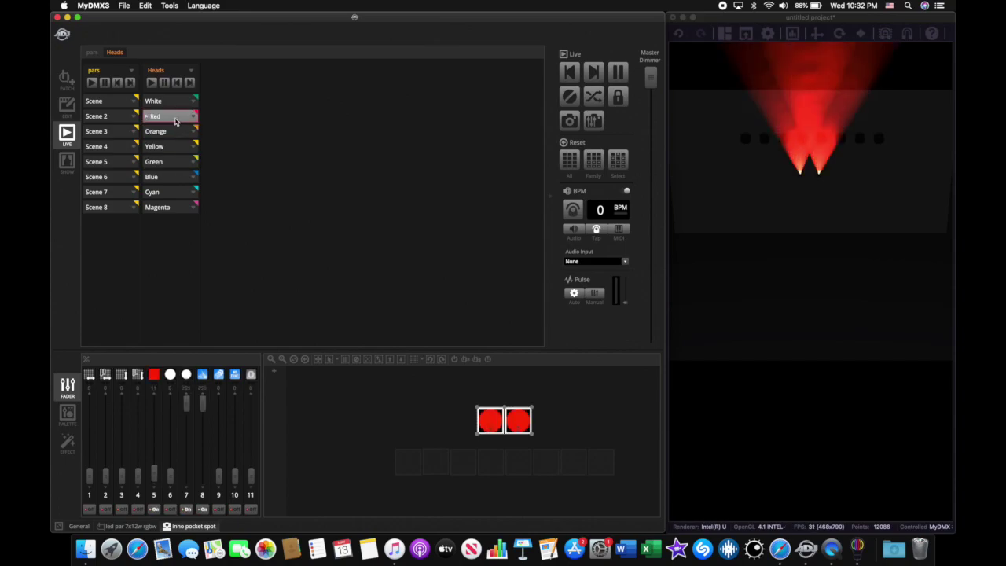
click(177, 133)
click(175, 102)
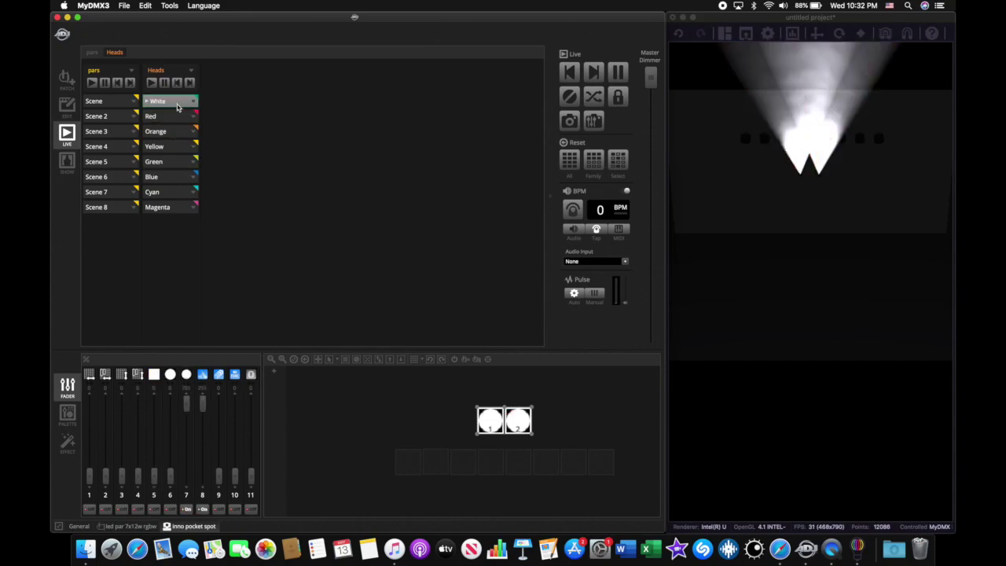
click(190, 83)
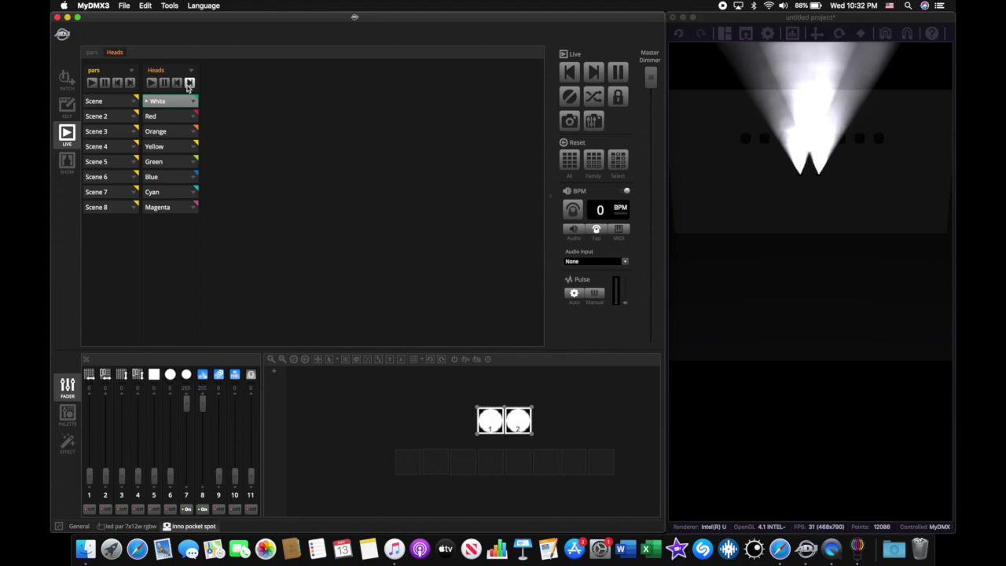
click(166, 105)
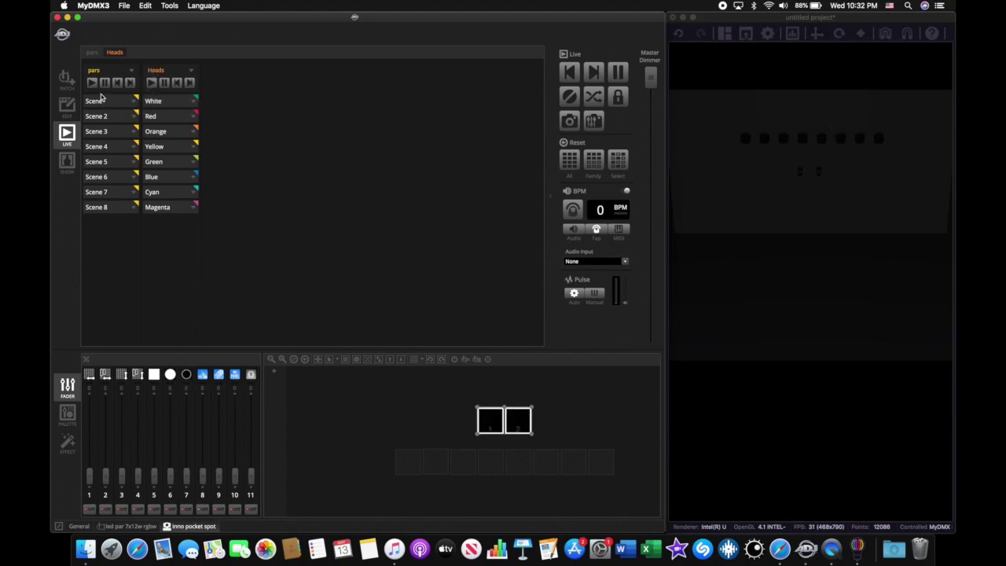
Step: In the first pars scene, set the LED pars' red, green, blue and white channels to 255
click(67, 106)
click(111, 75)
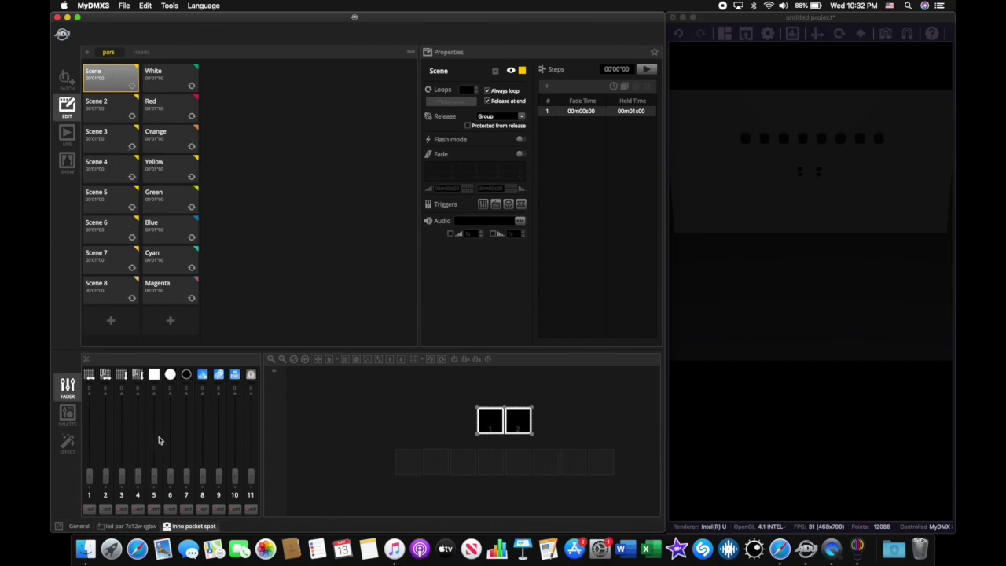
click(128, 526)
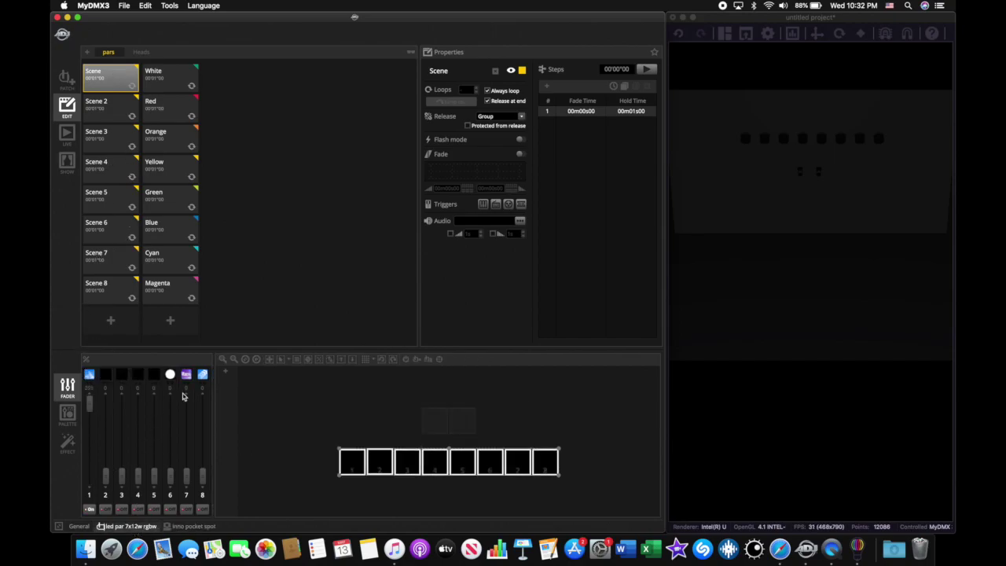
drag(107, 471, 106, 403)
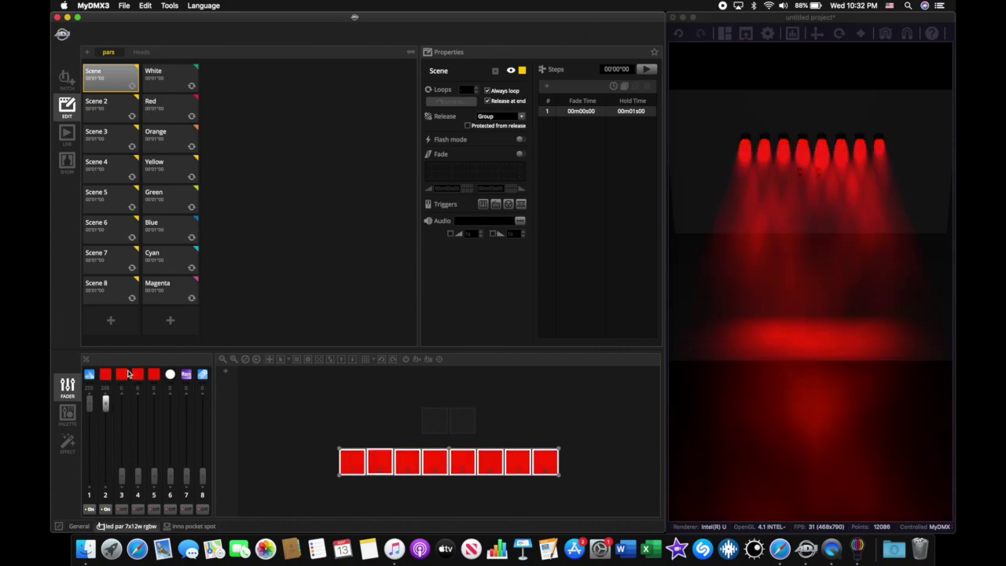
drag(122, 477, 122, 403)
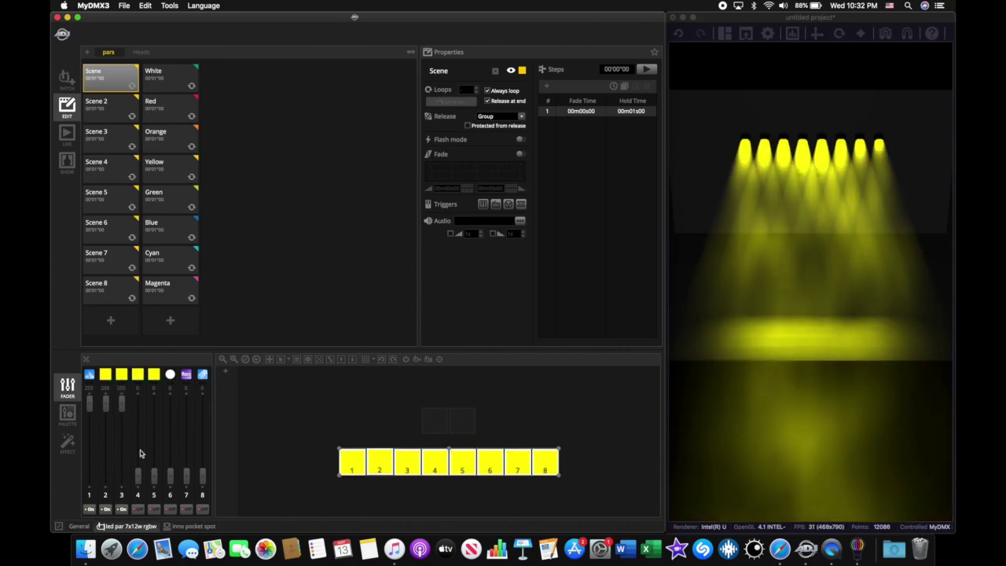
drag(141, 470, 138, 403)
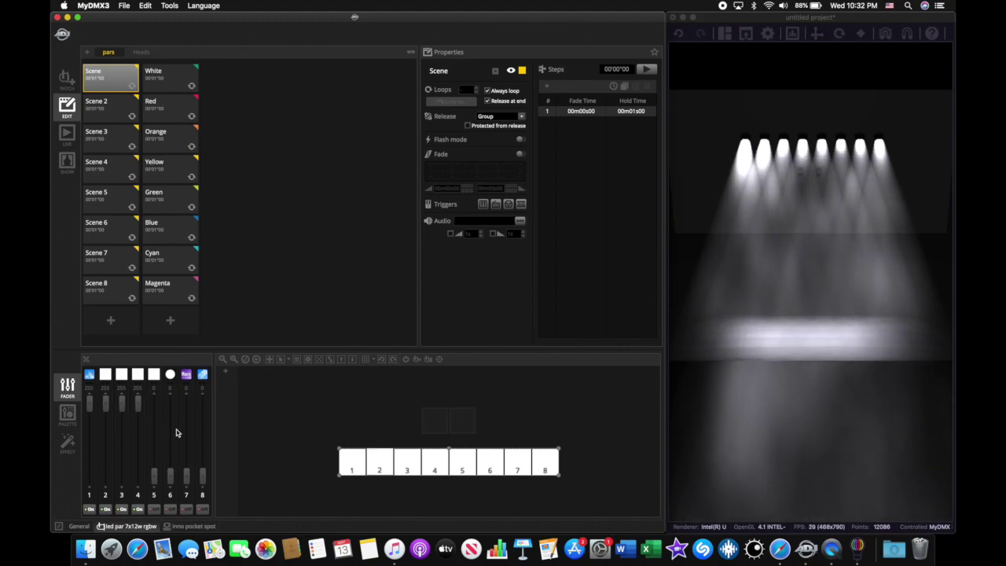
drag(154, 476, 170, 380)
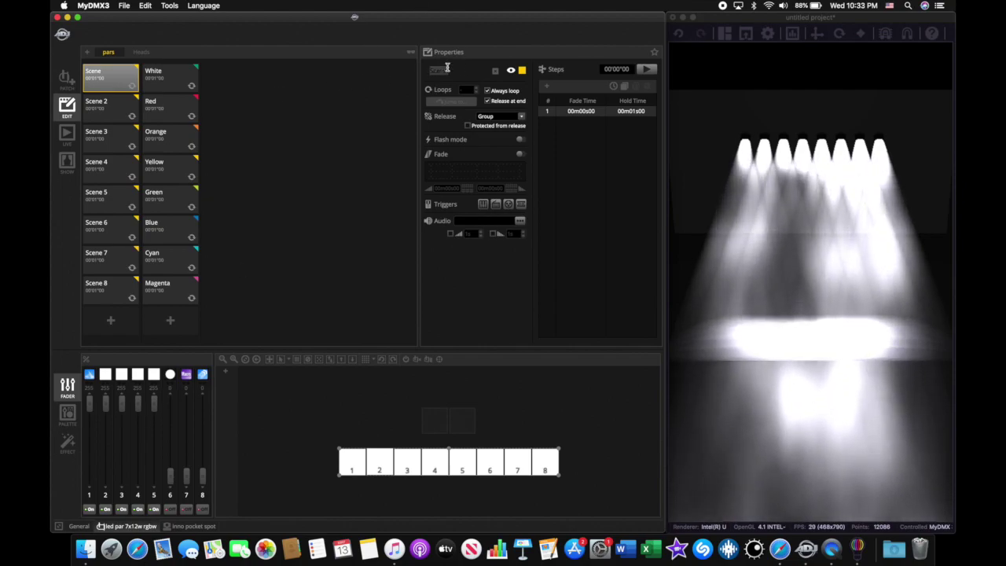
Step: Rename the first scene of the pars group White and give it a green label colour
text(White)
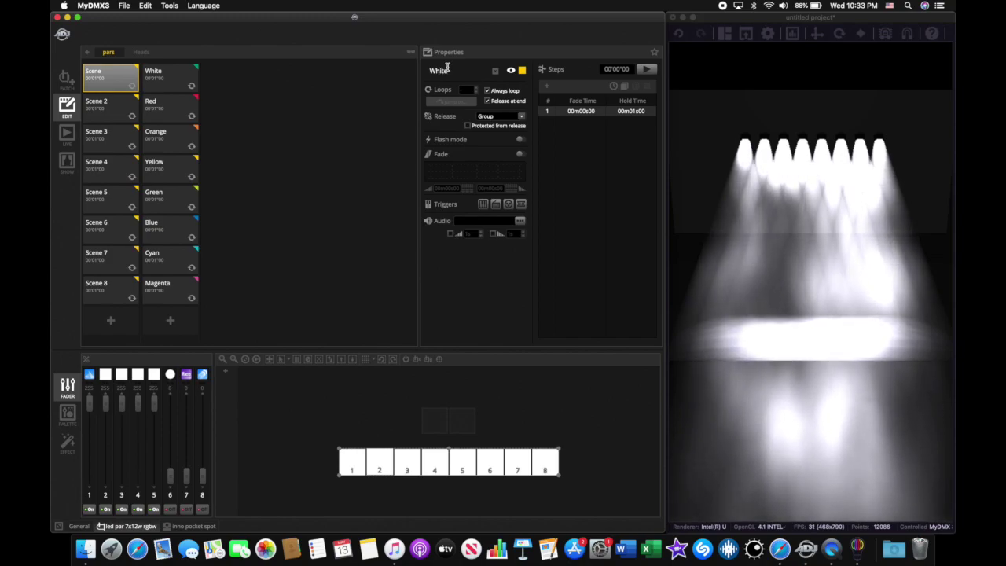
key(Return)
click(521, 70)
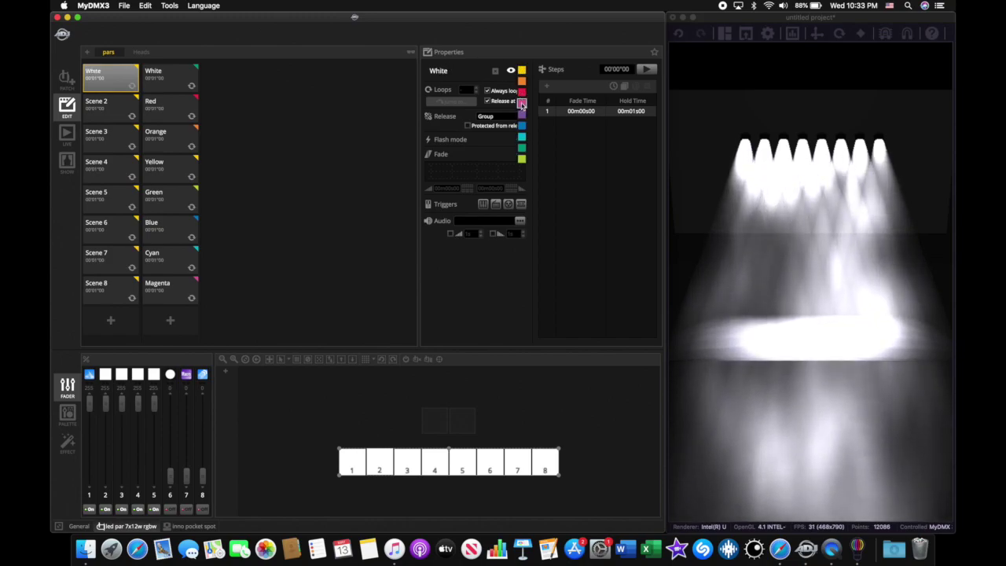
click(522, 150)
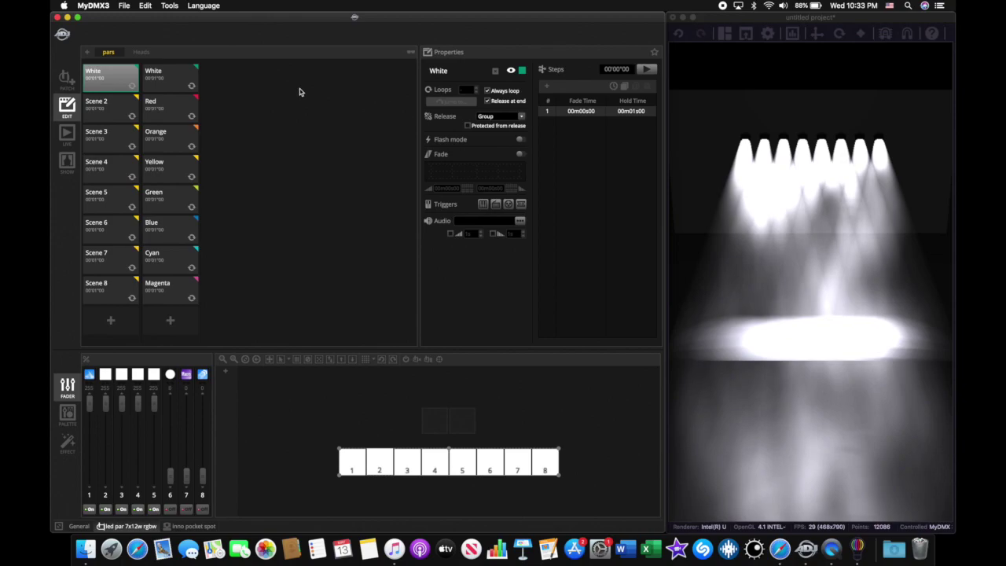
Step: Rename Scene 2 of the pars group Red with a red label colour and set its red channel to 255
click(107, 110)
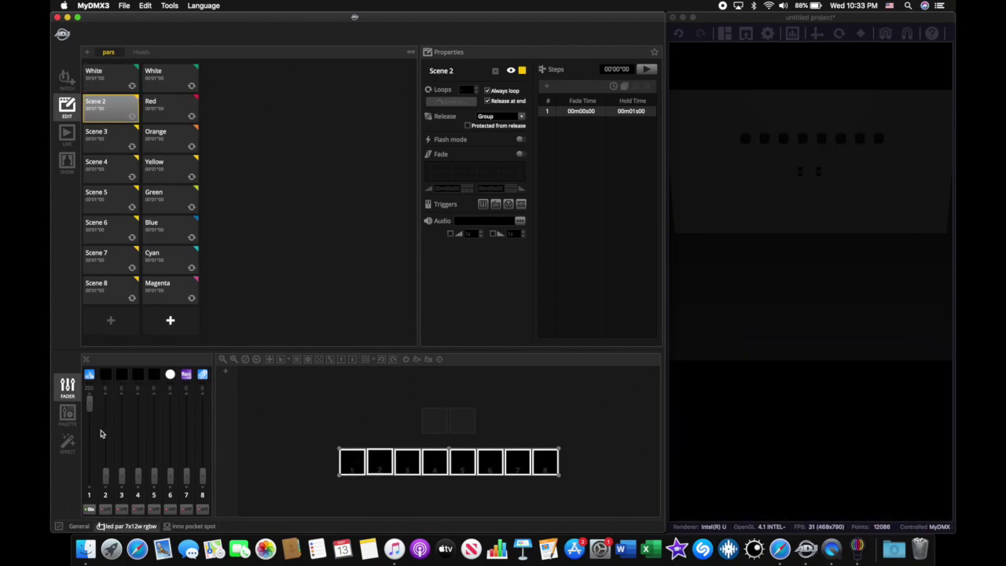
double_click(461, 70)
text(Red)
click(517, 70)
click(521, 99)
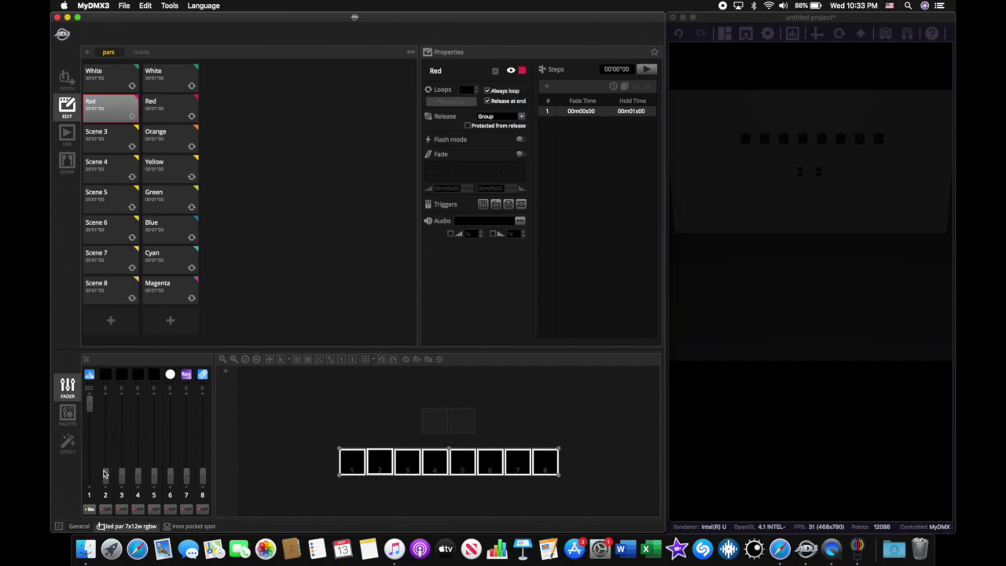
drag(104, 473, 105, 403)
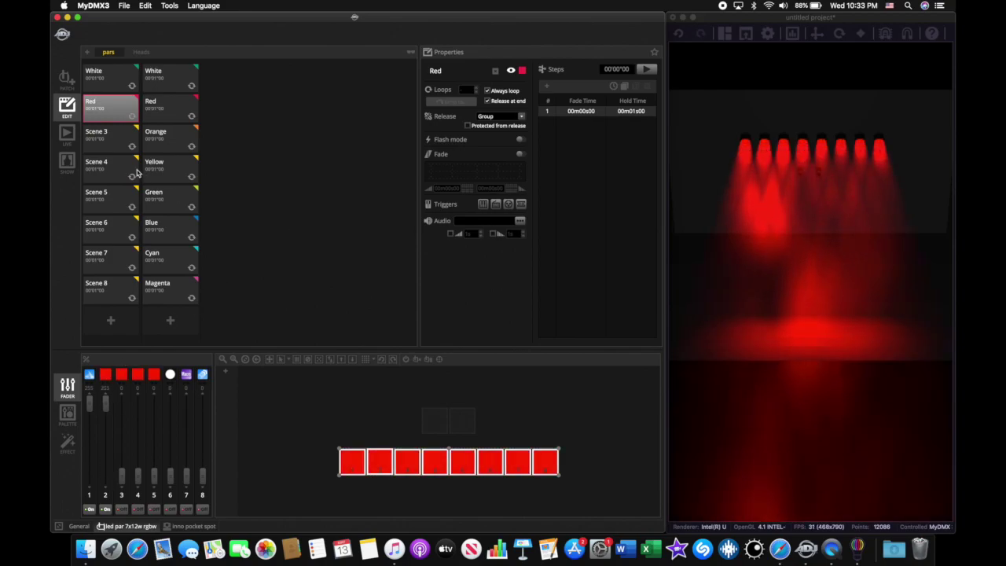
Step: Rename Scene 3 of the pars group Orange and give it an orange label colour
click(112, 144)
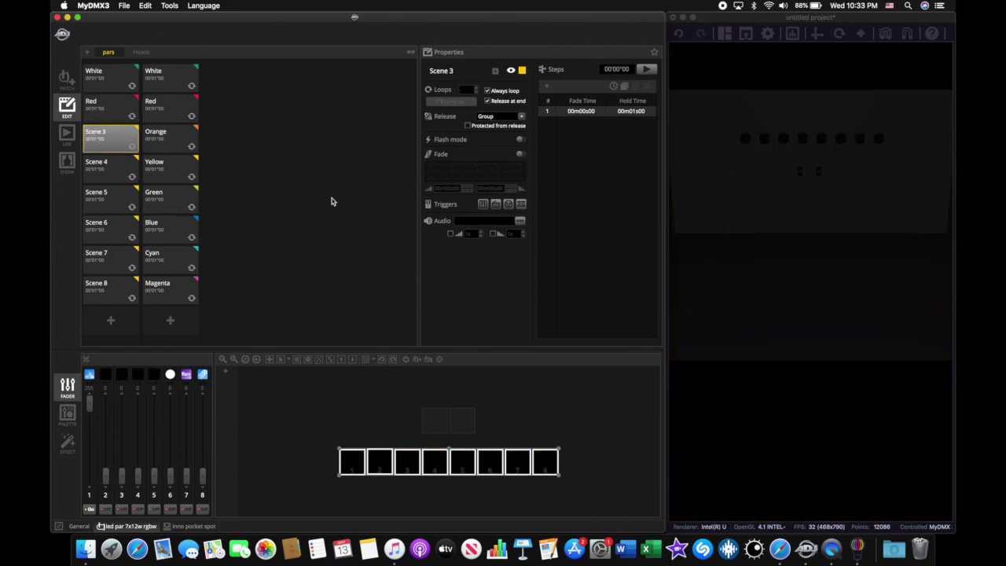
triple_click(461, 71)
text(oran)
click(522, 70)
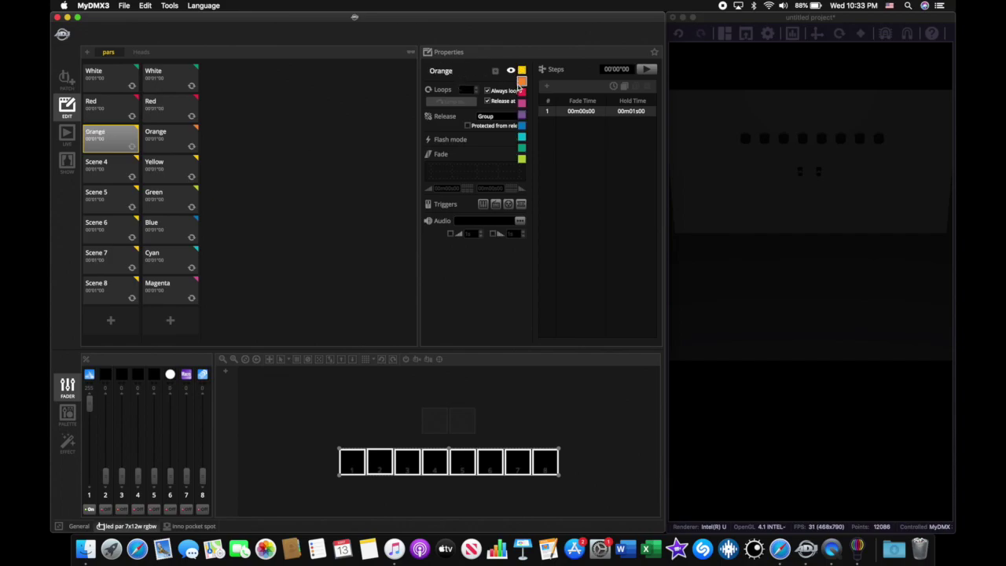
click(522, 81)
click(100, 169)
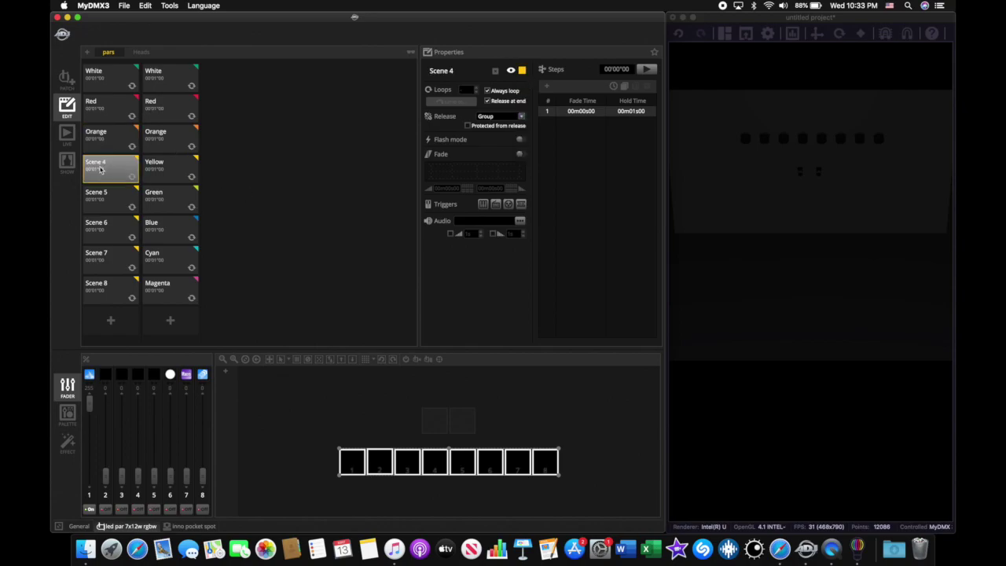
Step: In the pars group's Orange scene, set the red channel to 255 and the green channel to 100
click(120, 133)
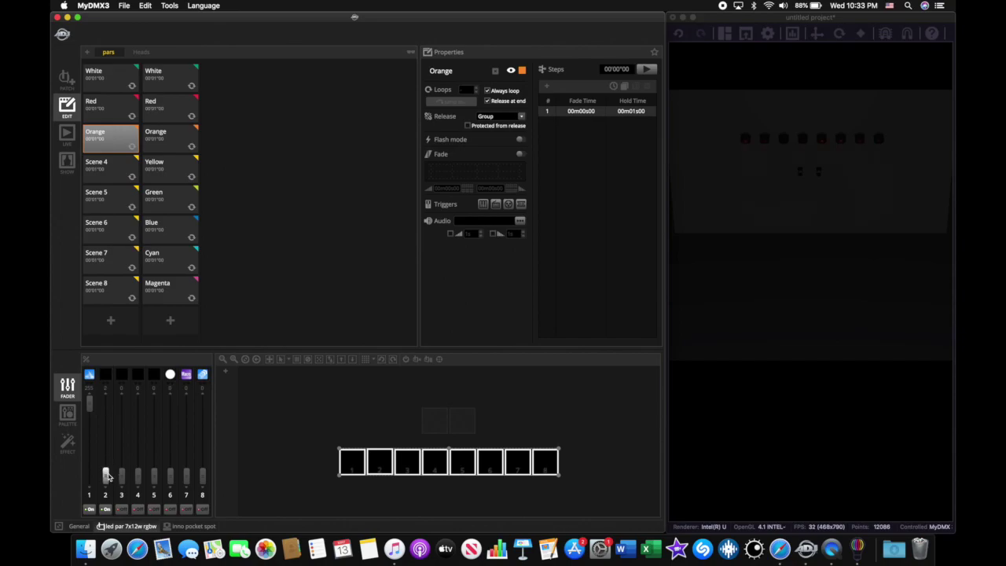
drag(106, 475, 105, 403)
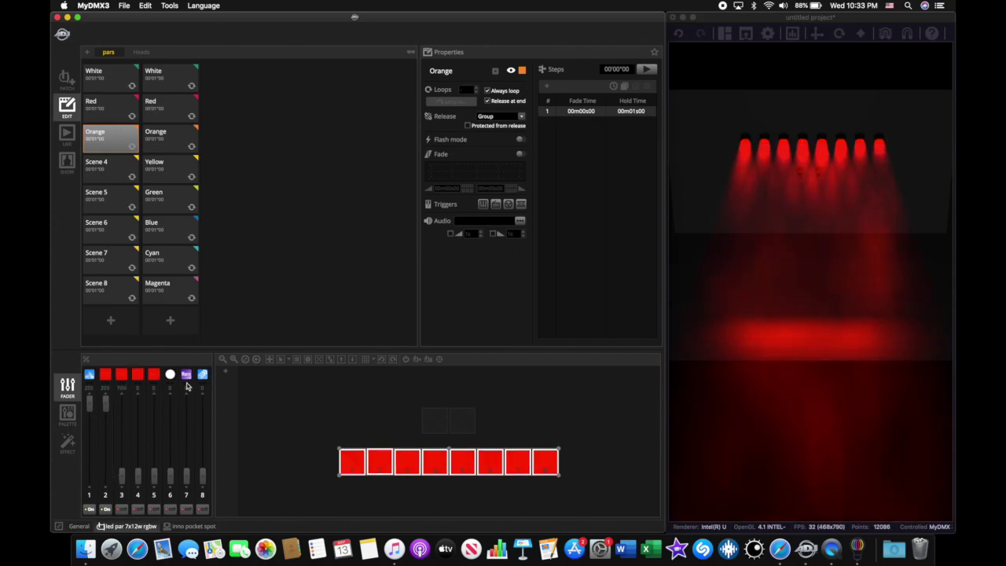
drag(121, 474, 121, 448)
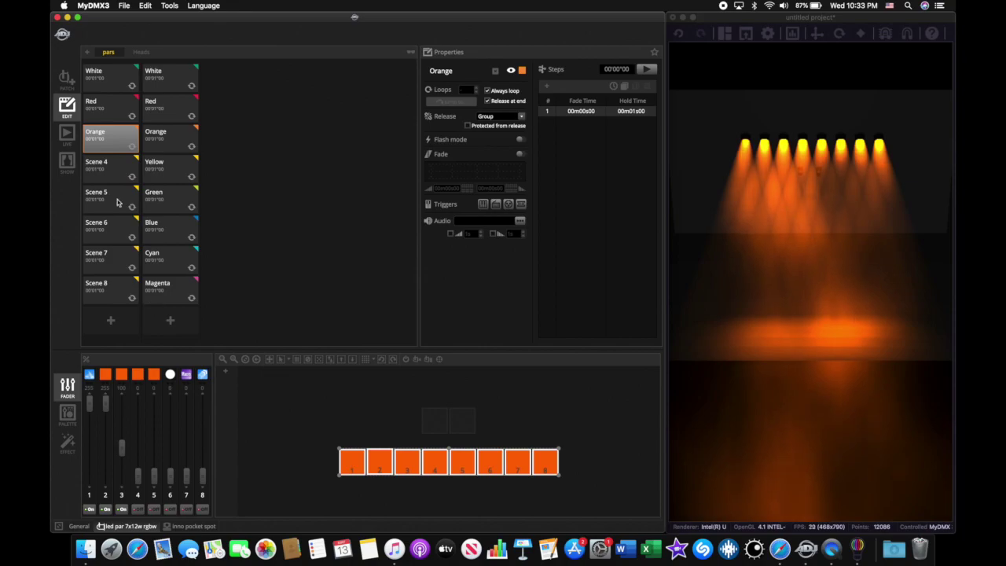
Step: Rename Scene 4 of the pars group Yellow and set its red and green channels to 255
key(Down)
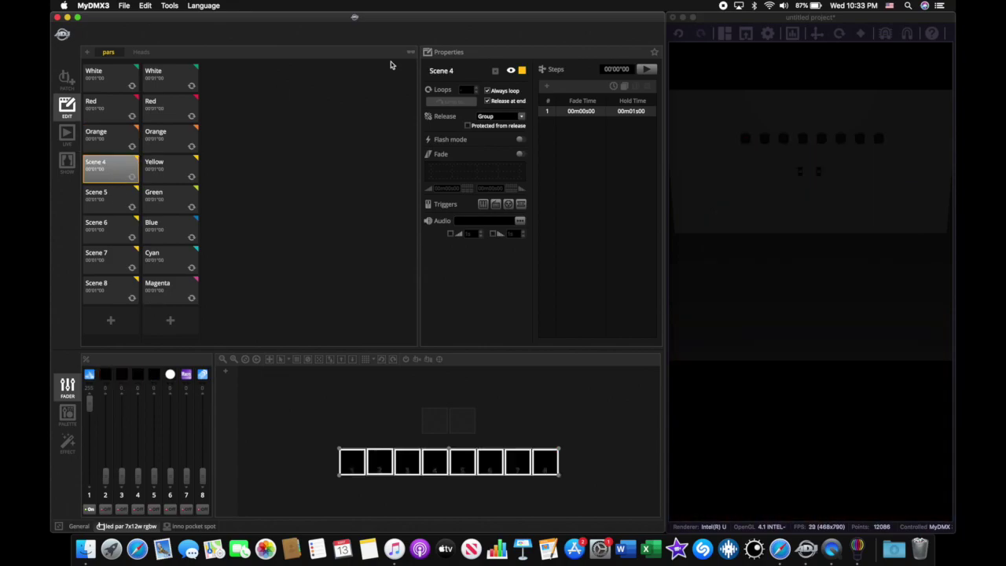
double_click(459, 70)
text(Yellow)
drag(106, 476, 106, 401)
drag(123, 477, 130, 355)
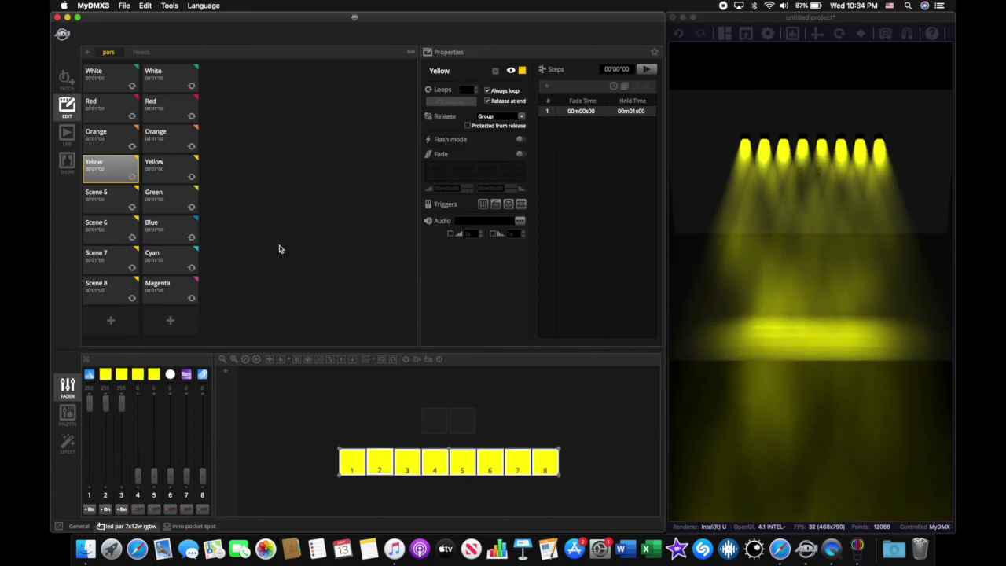
Step: Rename Scene 5 of the pars group Green with a lime green label colour and set its green channel to 255
click(108, 199)
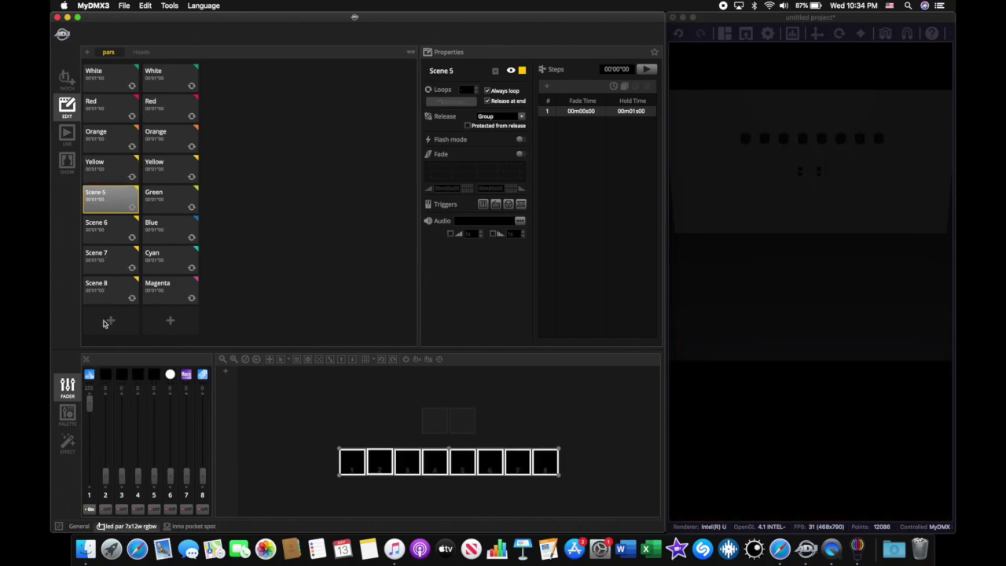
double_click(452, 70)
text(Green)
click(521, 70)
click(521, 159)
drag(122, 475, 146, 343)
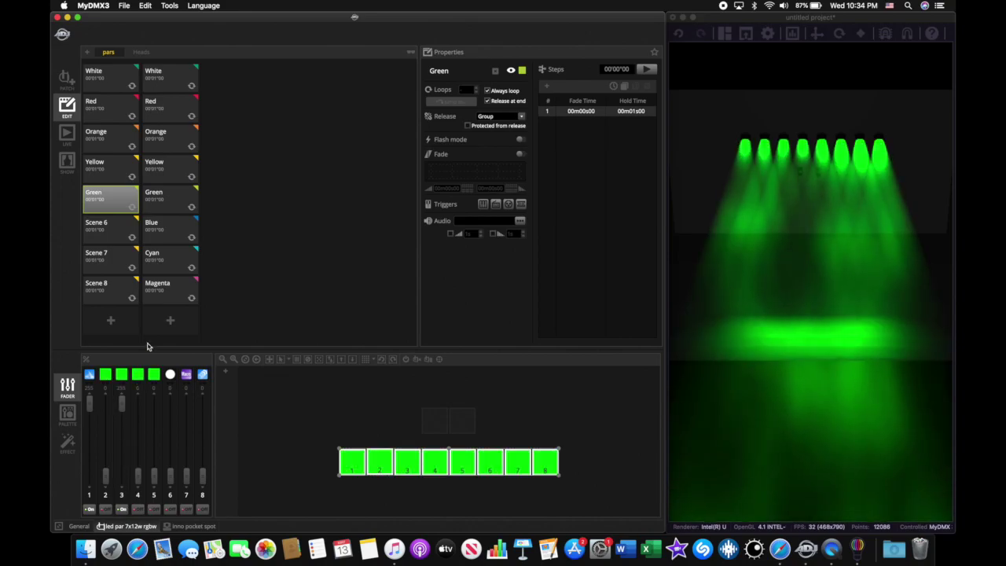
Step: Rename Scene 6 of the pars group Blue with a blue label colour and set its blue channel to 255
click(117, 237)
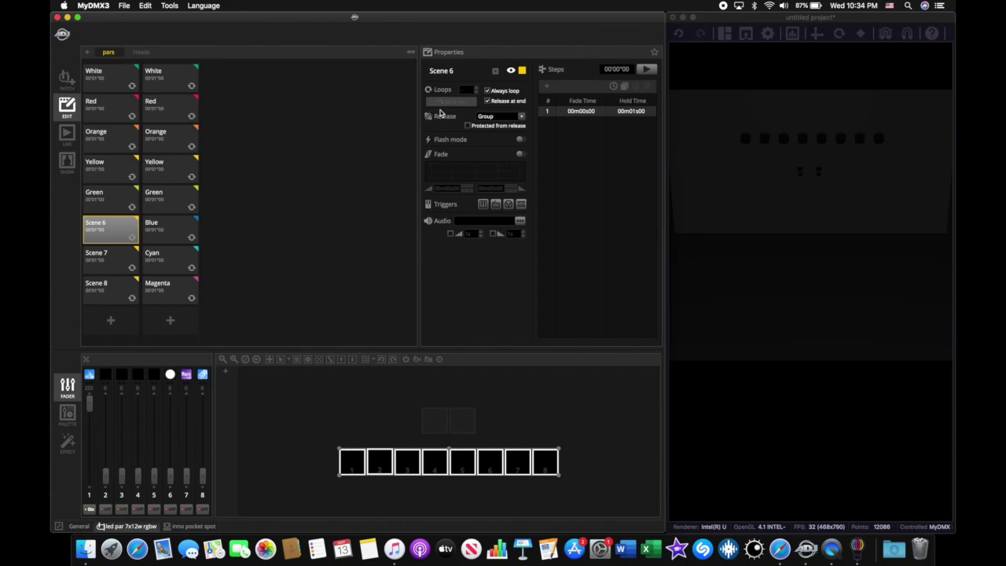
double_click(453, 73)
text(Blue)
click(522, 70)
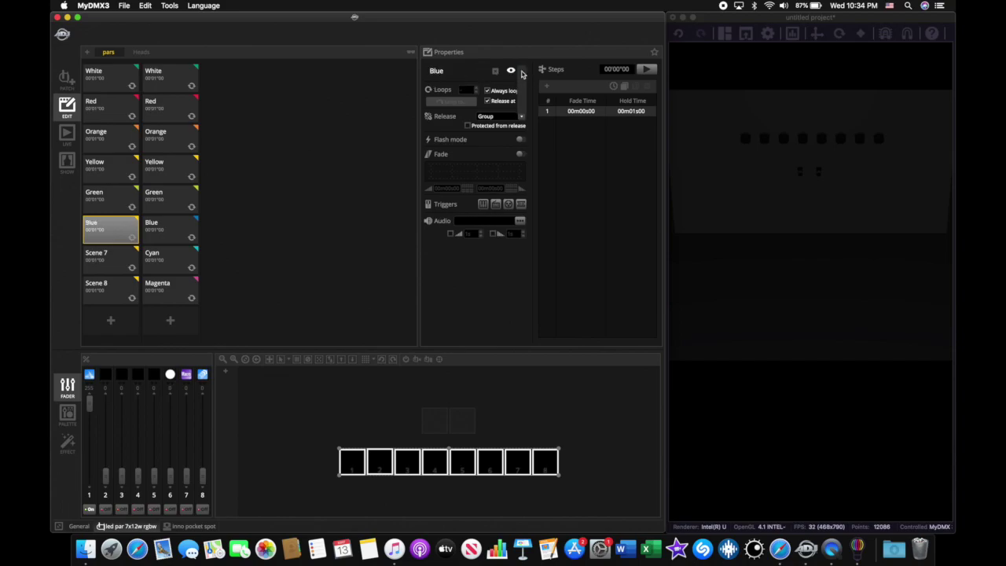
click(521, 125)
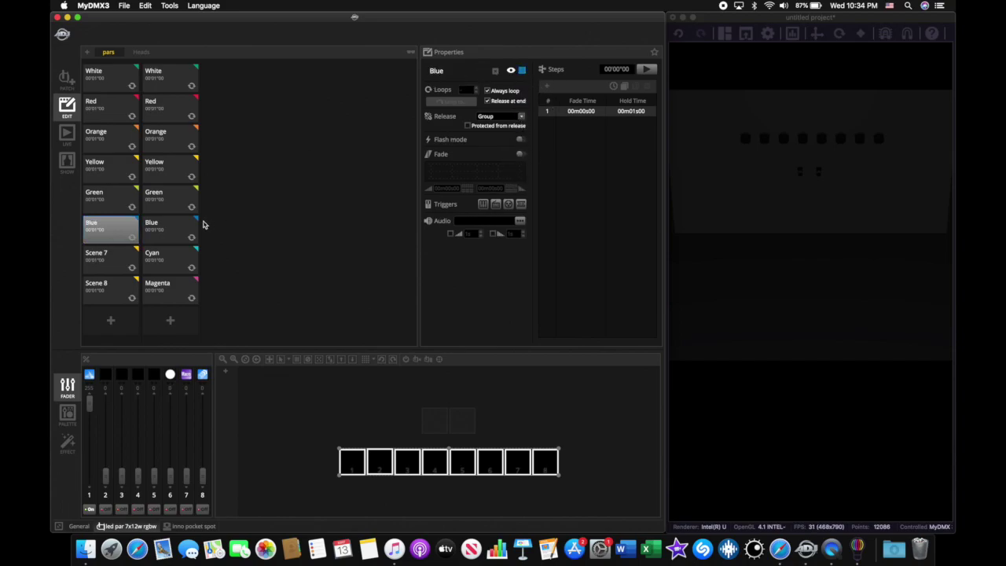
drag(138, 475, 138, 402)
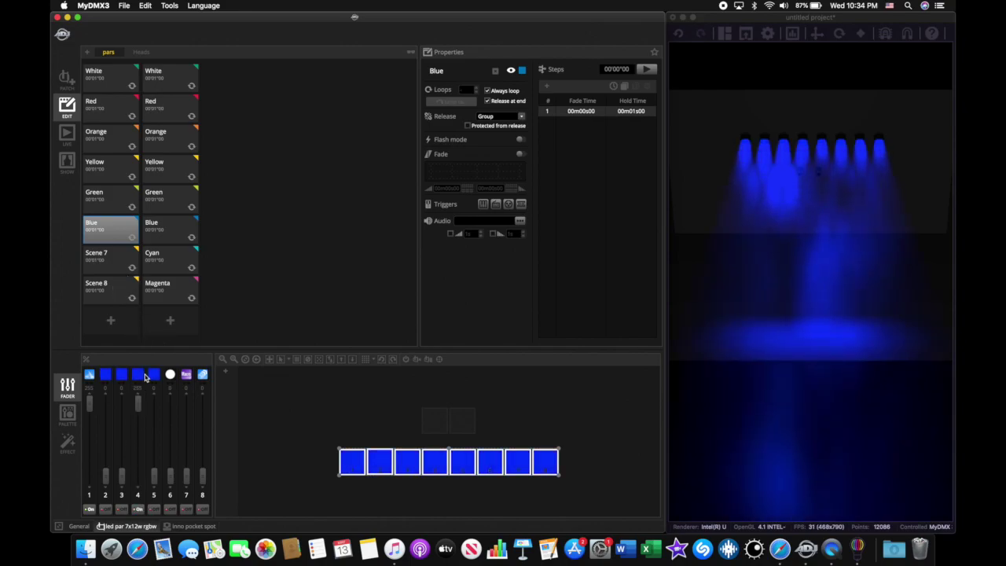
Step: Rename Scene 7 of the pars group Cyan and give it a cyan label colour
click(128, 258)
double_click(458, 72)
text(c)
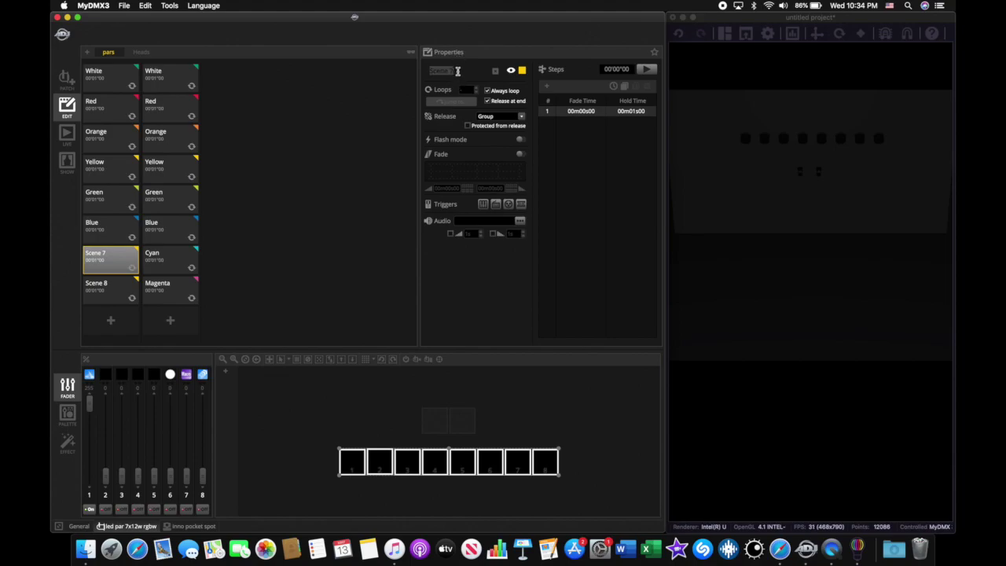
text(yan)
click(522, 70)
click(521, 137)
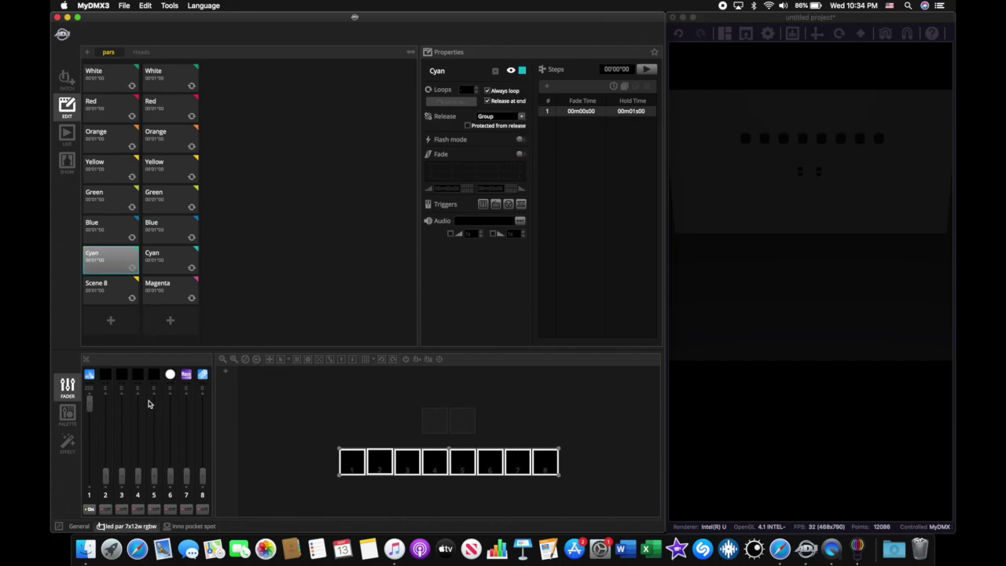
Step: In the pars group's Cyan scene, set the green and blue channels to 255 and keep the white channel off
drag(138, 474, 138, 403)
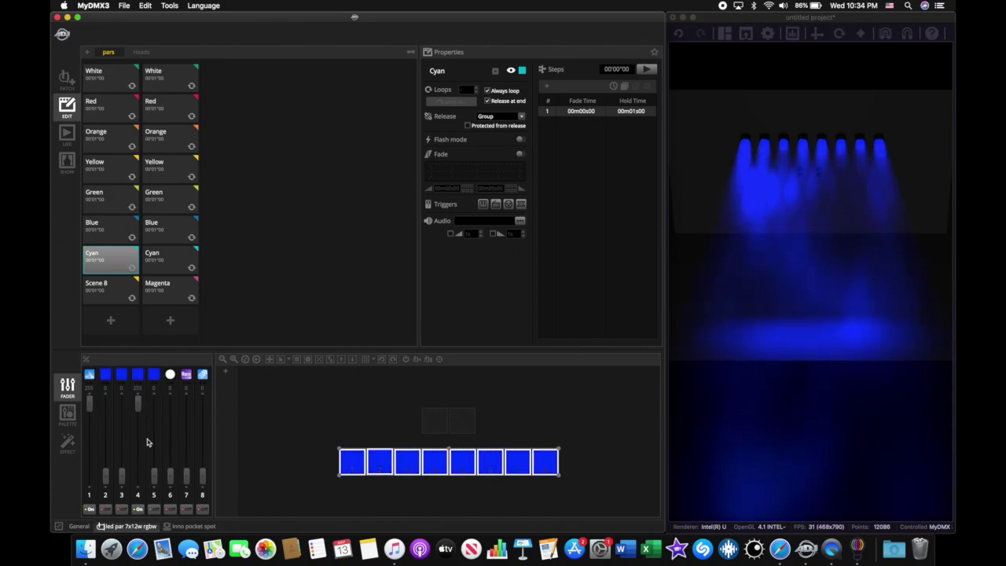
drag(157, 476, 122, 403)
click(155, 509)
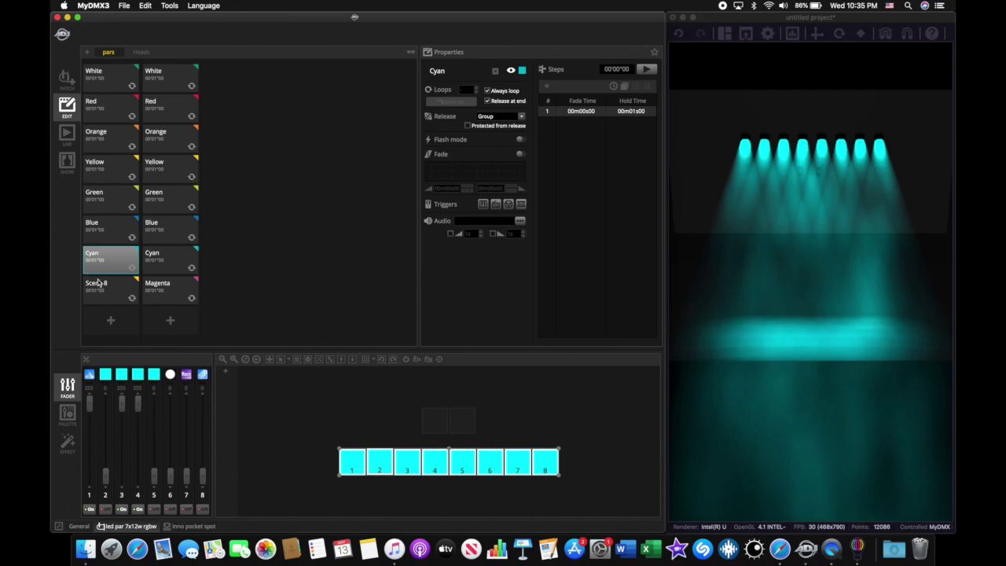
Step: Preview the finished pars scenes one by one from Blue up to White, ending on Cyan
click(94, 223)
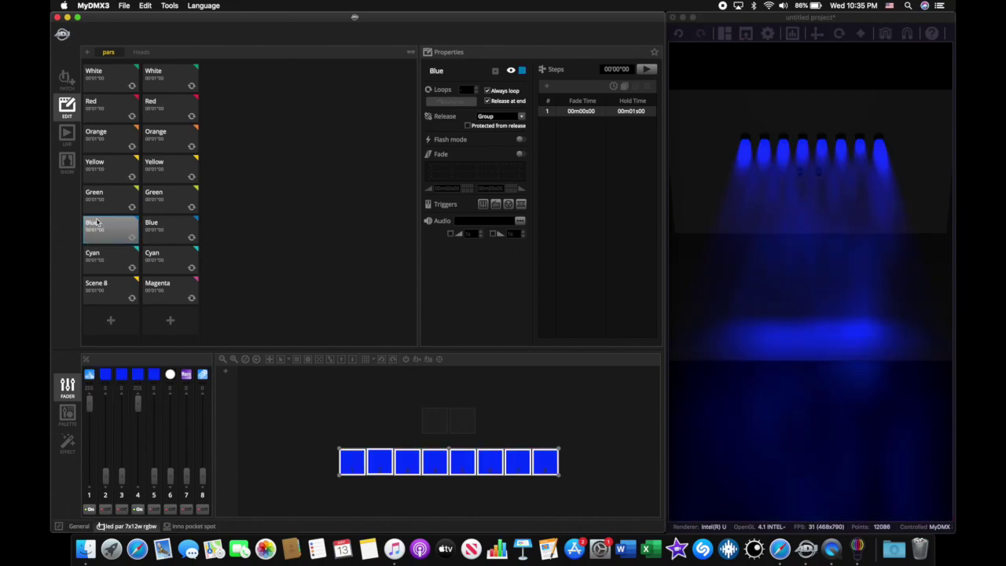
click(100, 199)
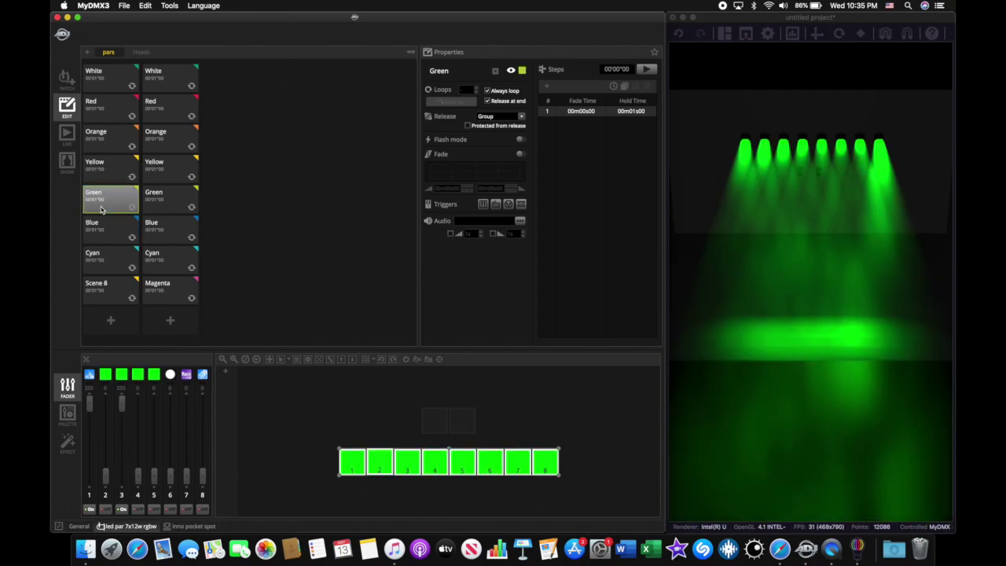
click(110, 160)
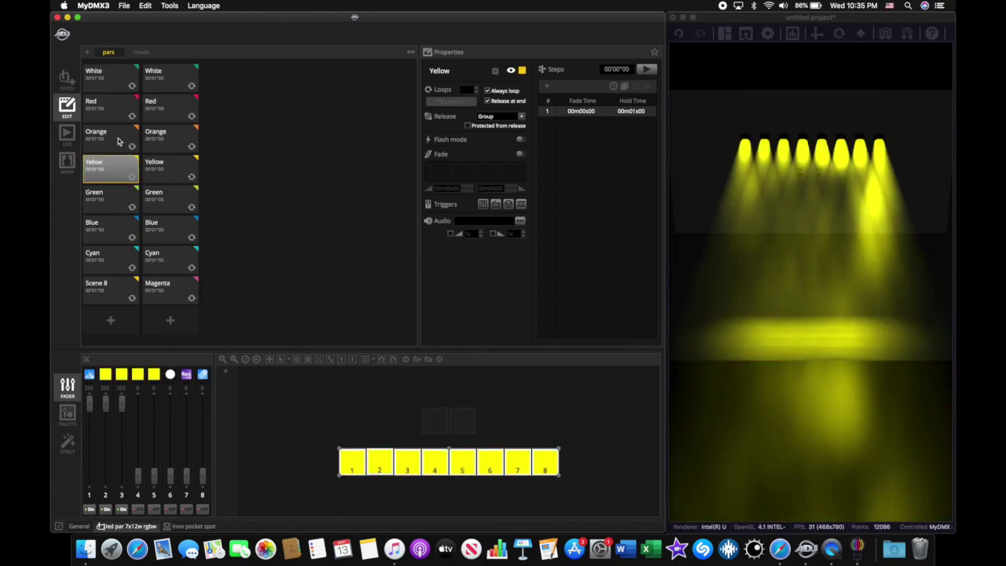
click(118, 136)
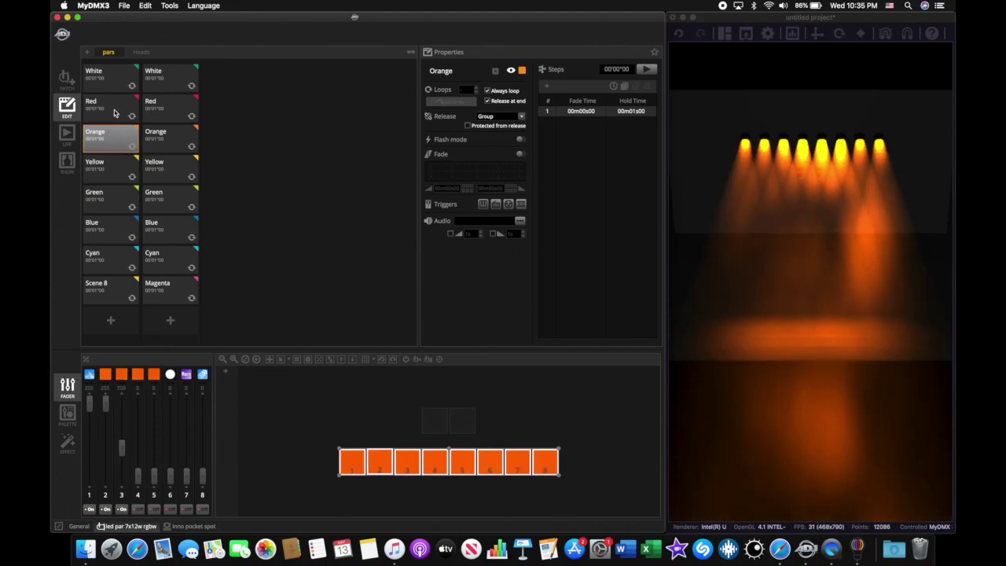
click(113, 111)
click(115, 87)
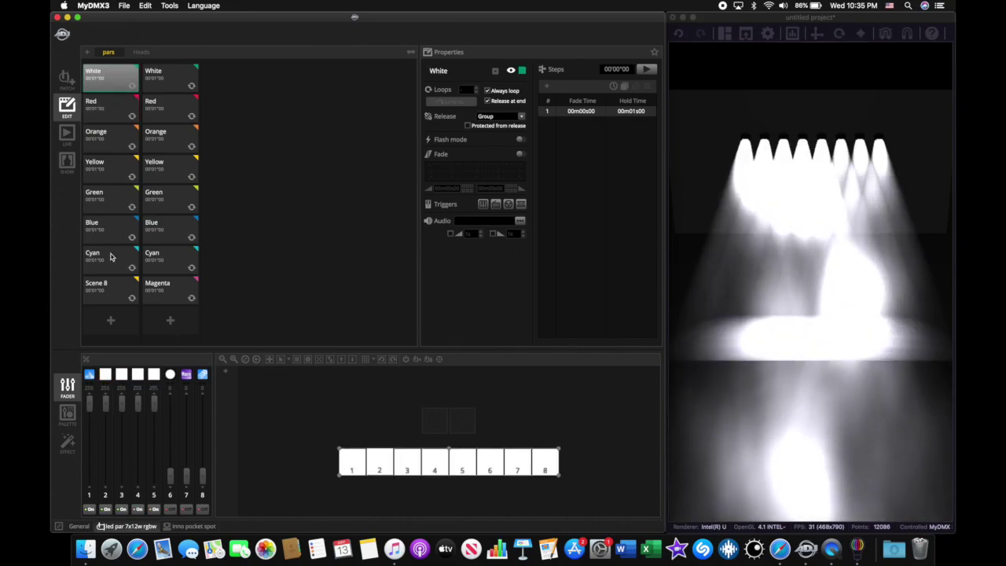
click(110, 260)
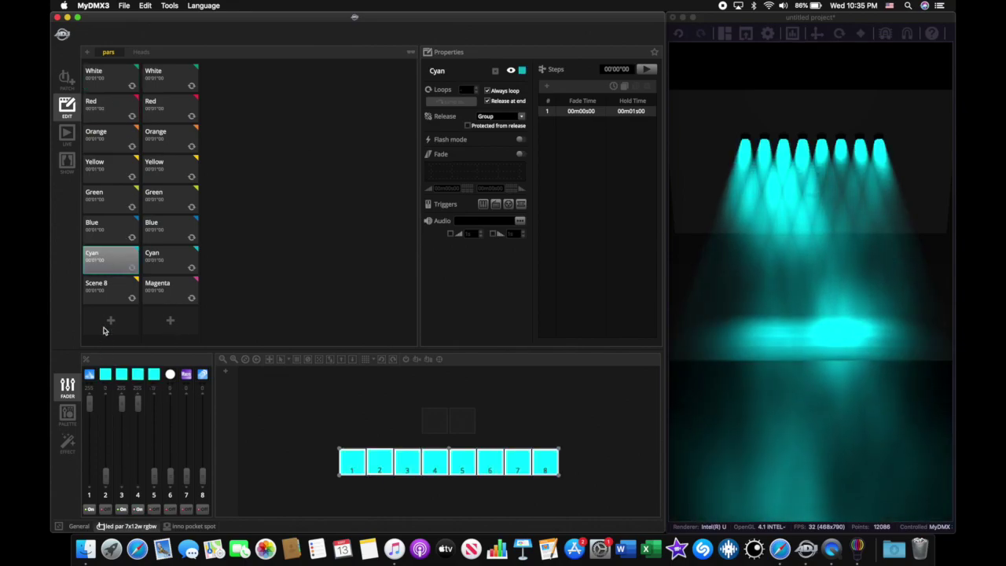
Step: Rename Scene 8 of the pars group Magenta and give it a magenta label colour
click(112, 292)
double_click(457, 70)
text(Magenta)
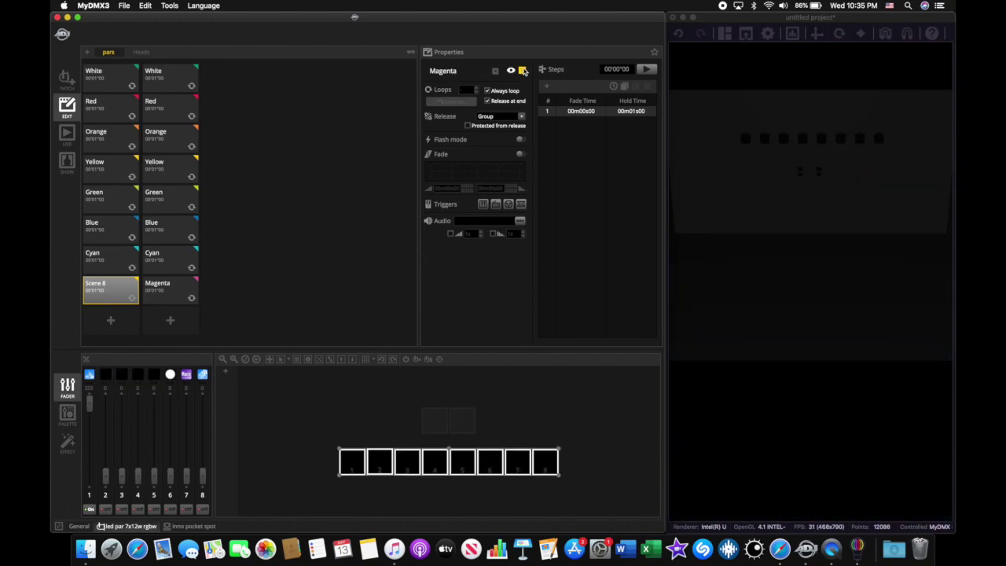
click(523, 71)
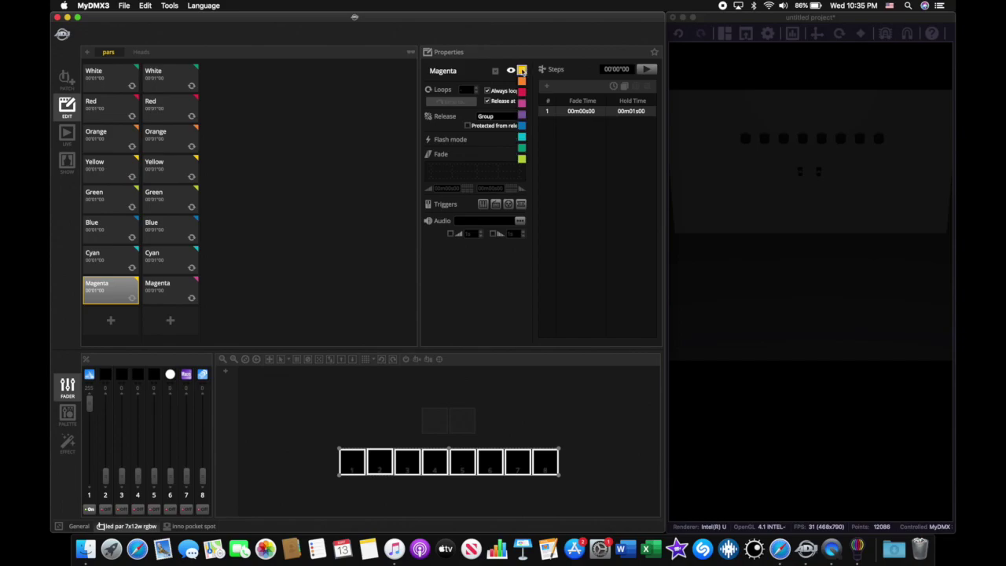
click(522, 104)
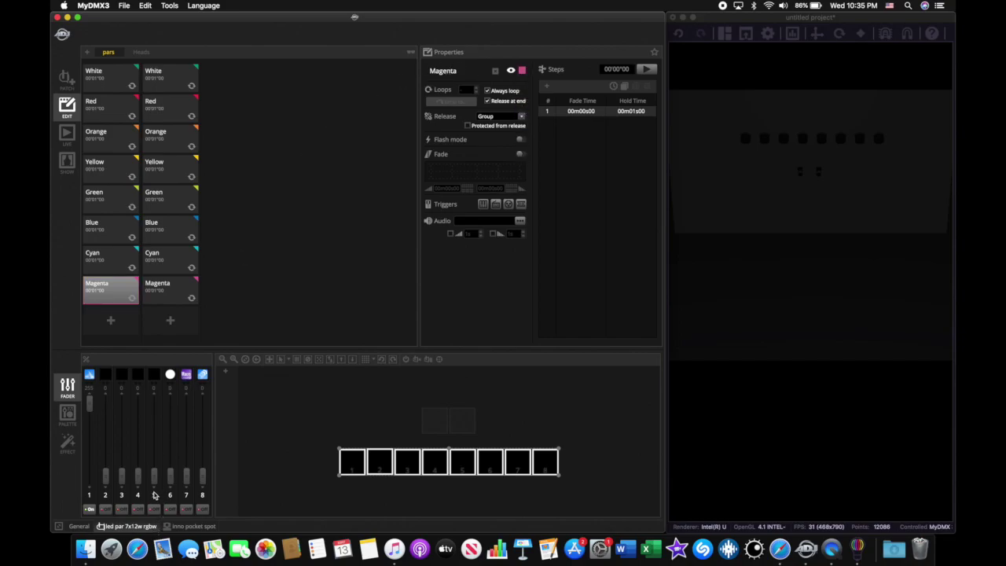
Step: In the pars group's Magenta scene, set the red and blue channels to 255, and leave no scene selected
drag(107, 474, 105, 400)
drag(138, 471, 144, 373)
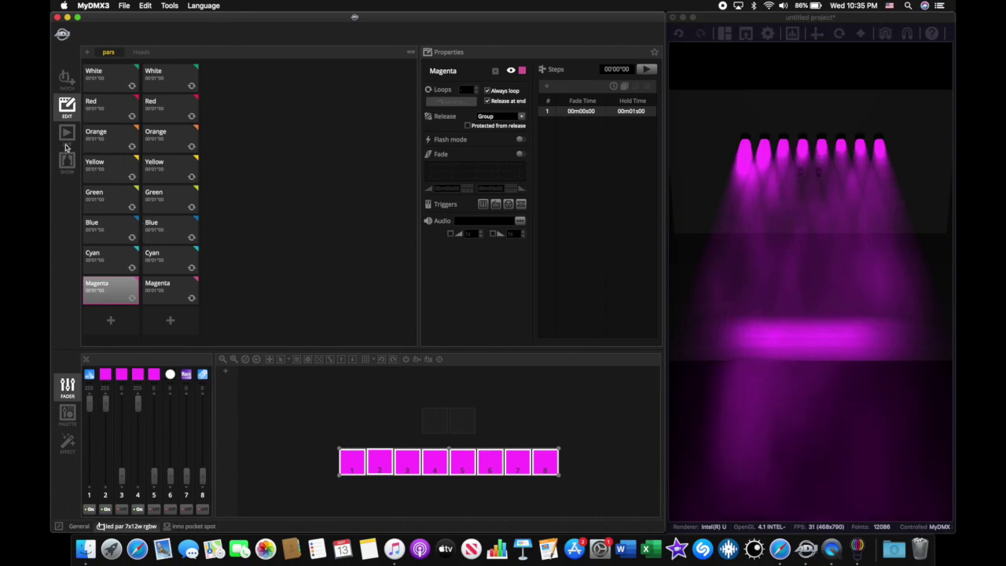
click(114, 261)
click(114, 261)
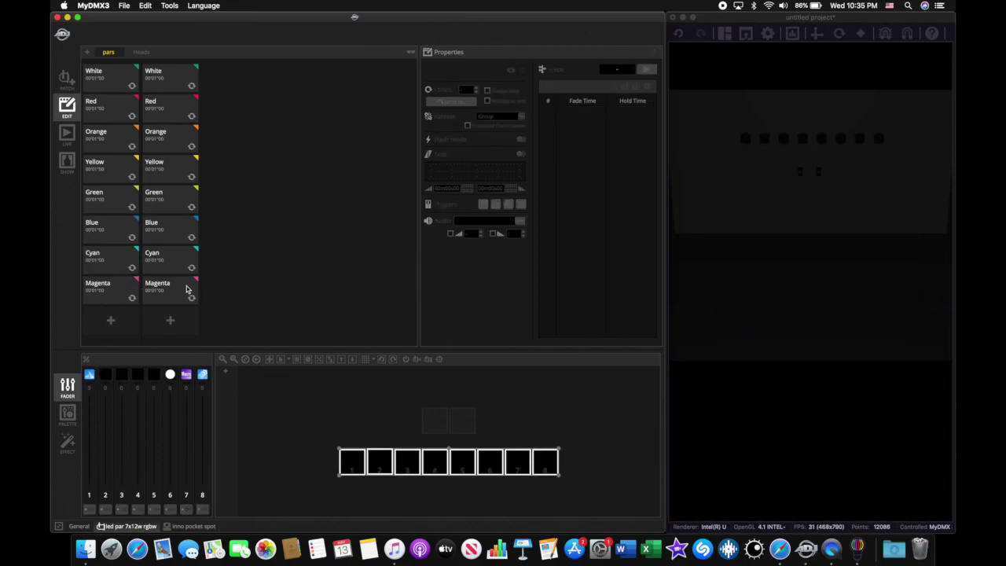
Step: In live mode, test colour combinations: White for both groups, Red pars with Blue heads, and Orange for both
click(67, 132)
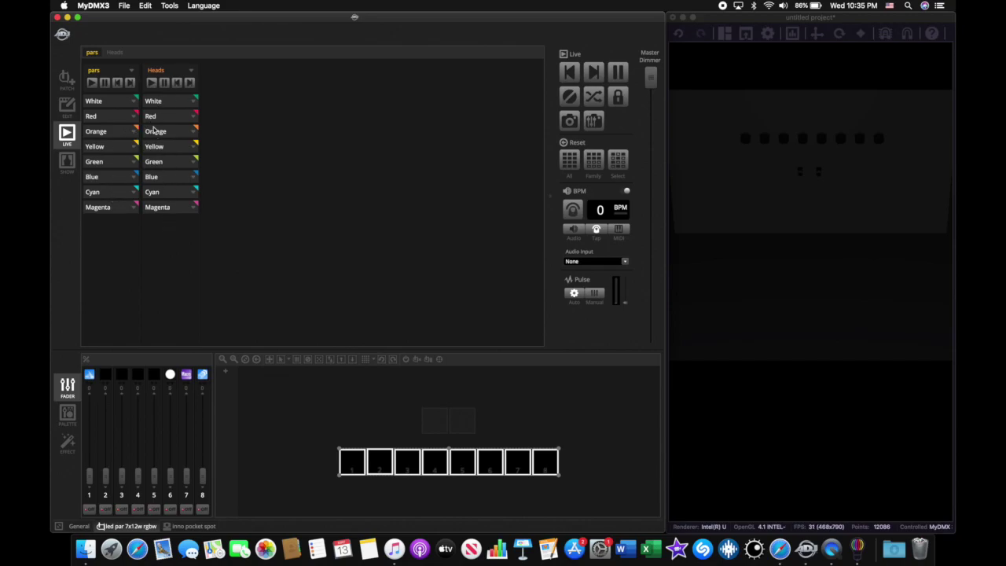
click(149, 103)
click(114, 101)
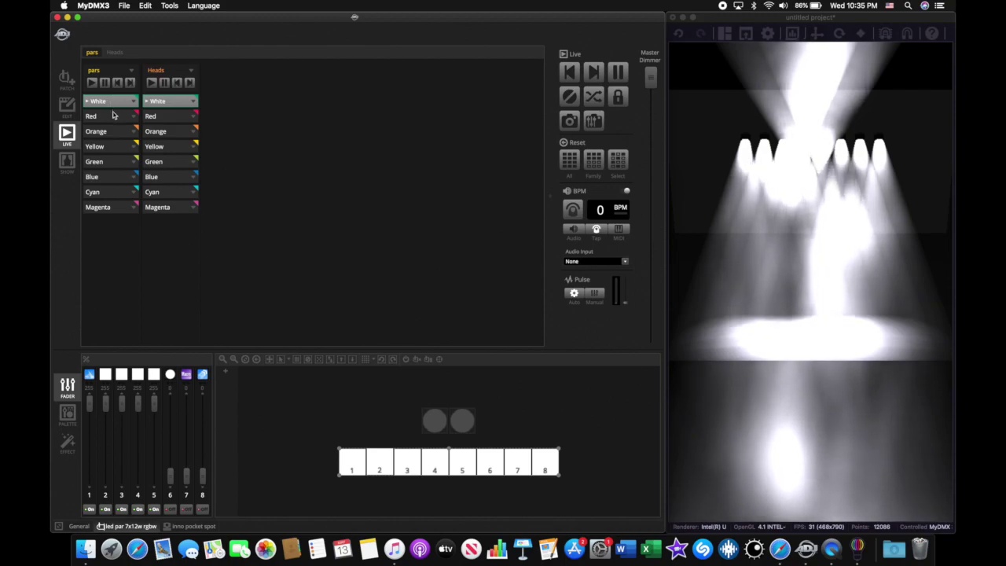
click(107, 115)
click(167, 177)
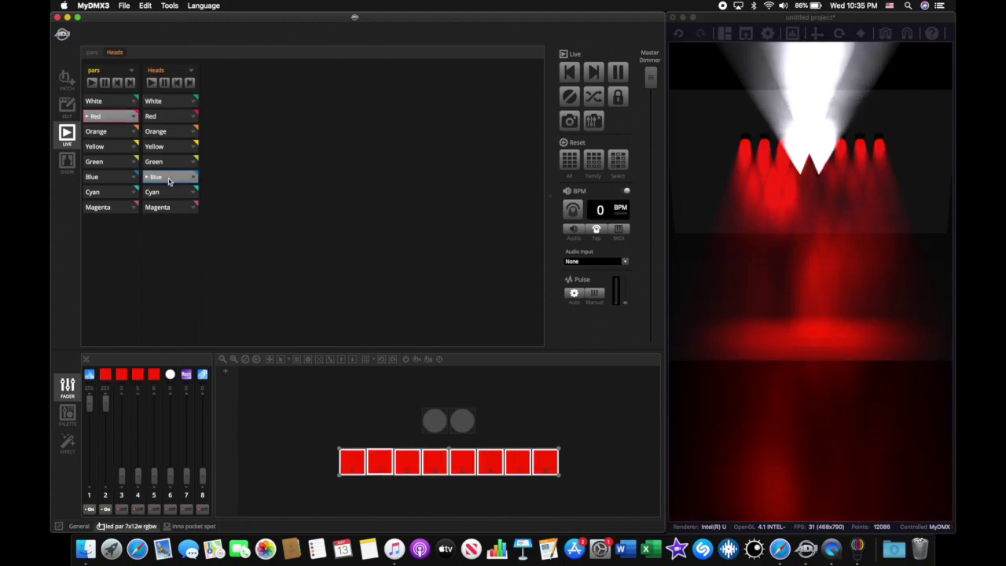
click(110, 193)
click(180, 135)
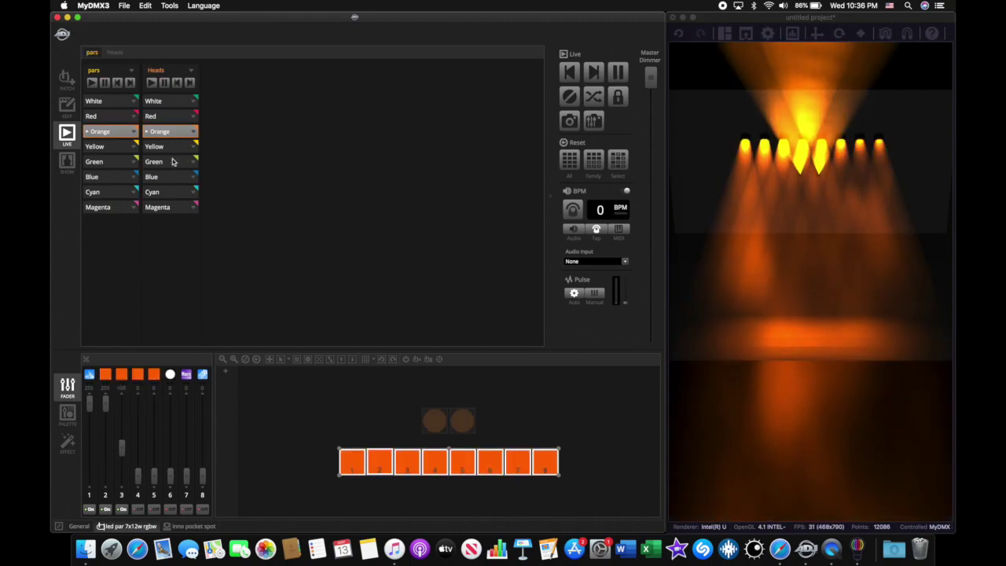
Step: Test Green heads, Red for both groups and Cyan for both live, and release all scenes
click(173, 161)
click(163, 115)
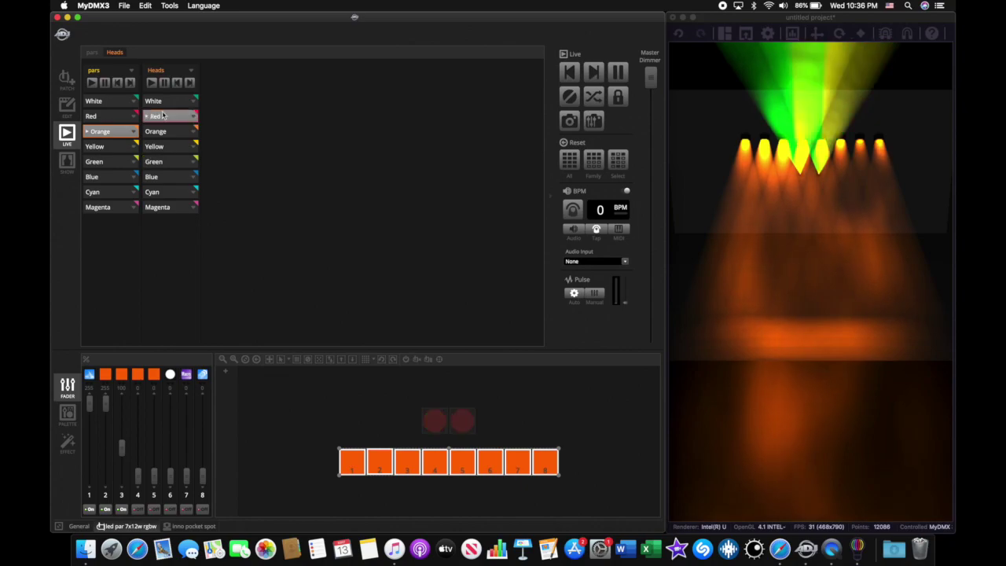
click(126, 116)
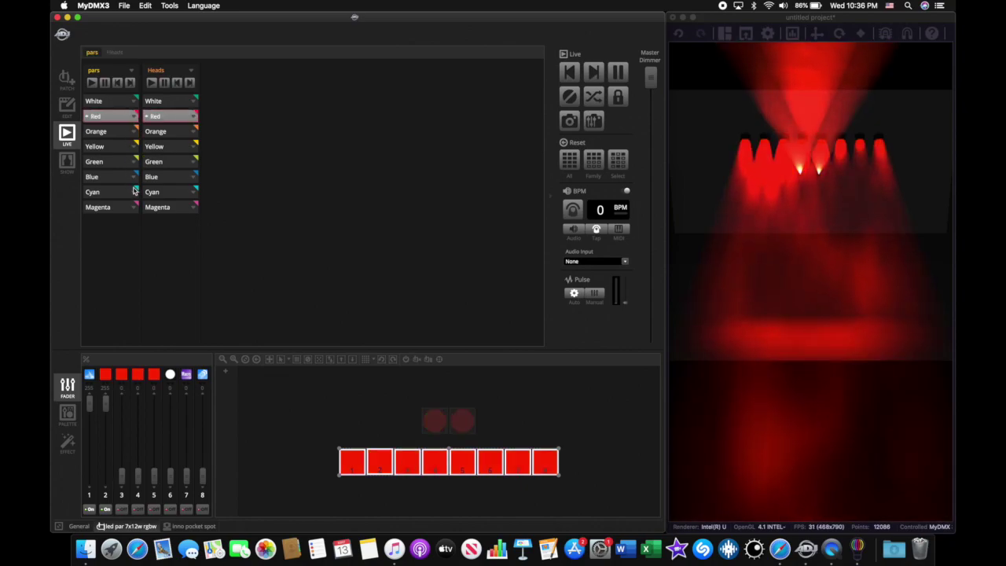
click(175, 192)
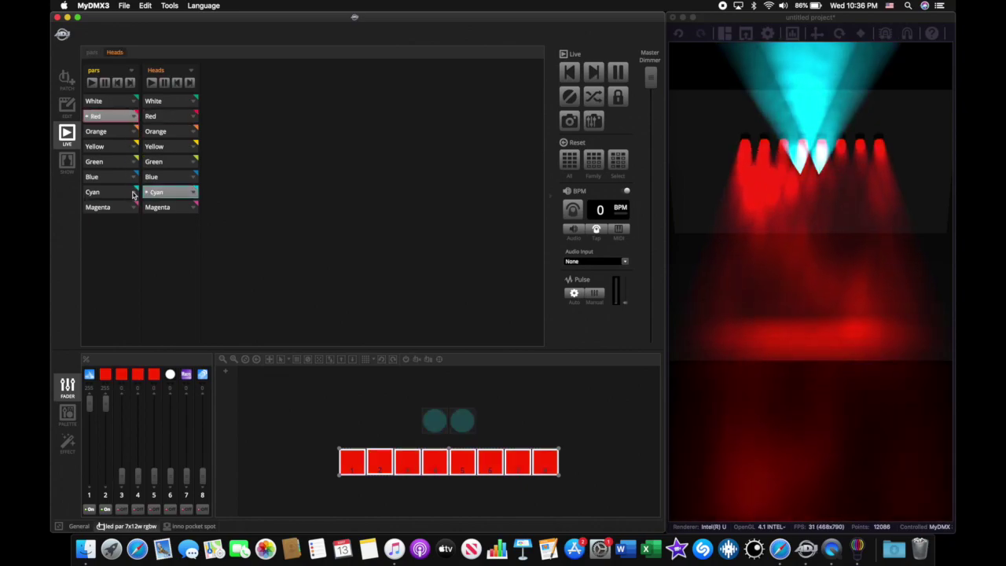
click(132, 193)
click(116, 194)
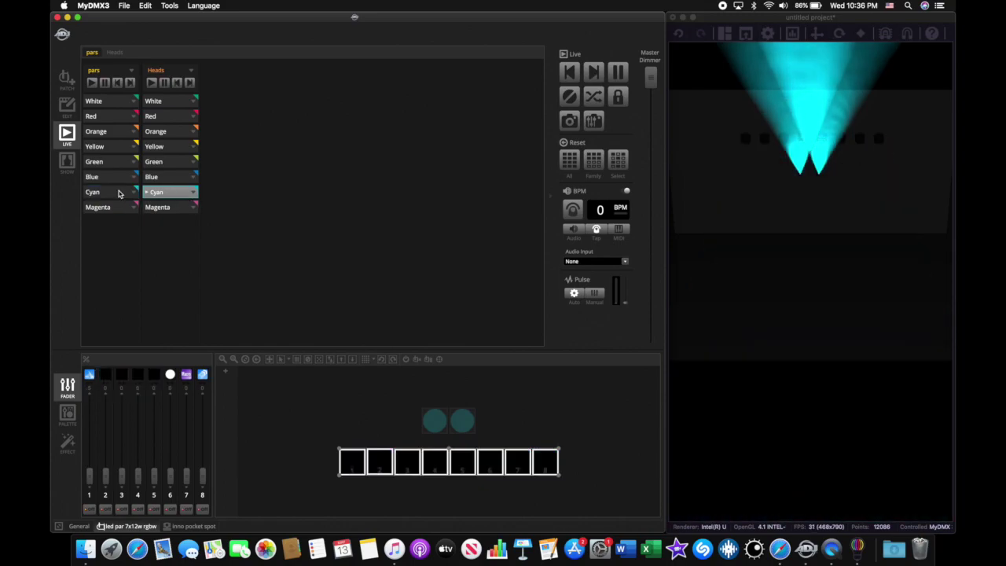
click(153, 196)
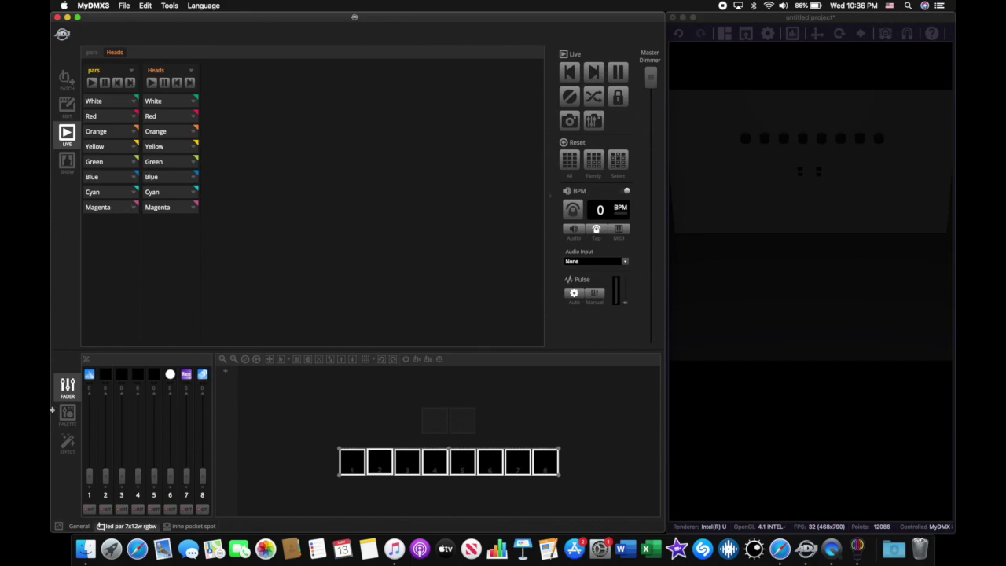
Step: Back in scene editing, create a Shows group with one scene and add a Rainbow matrix effect stretched over the eight pars
click(78, 110)
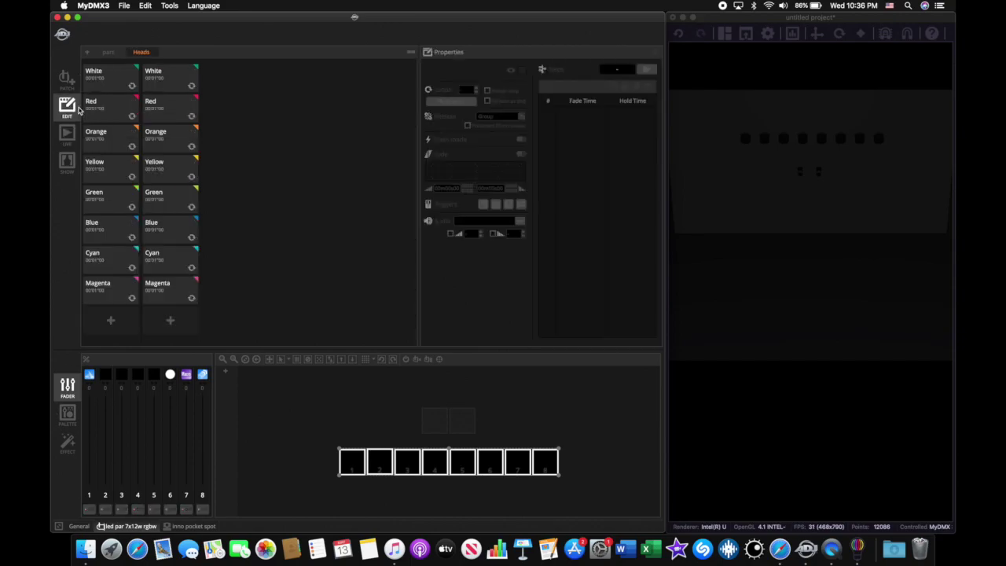
click(89, 53)
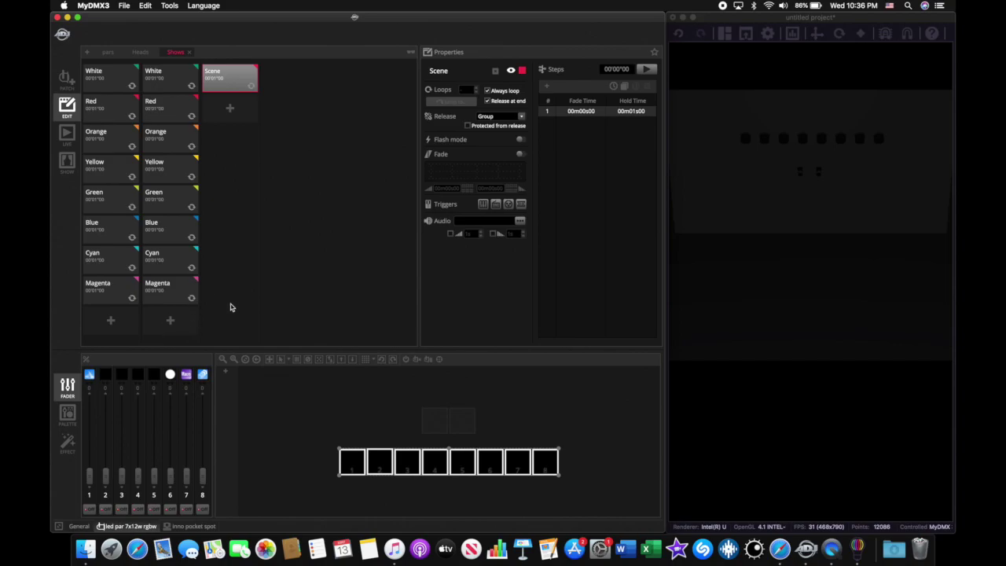
click(67, 444)
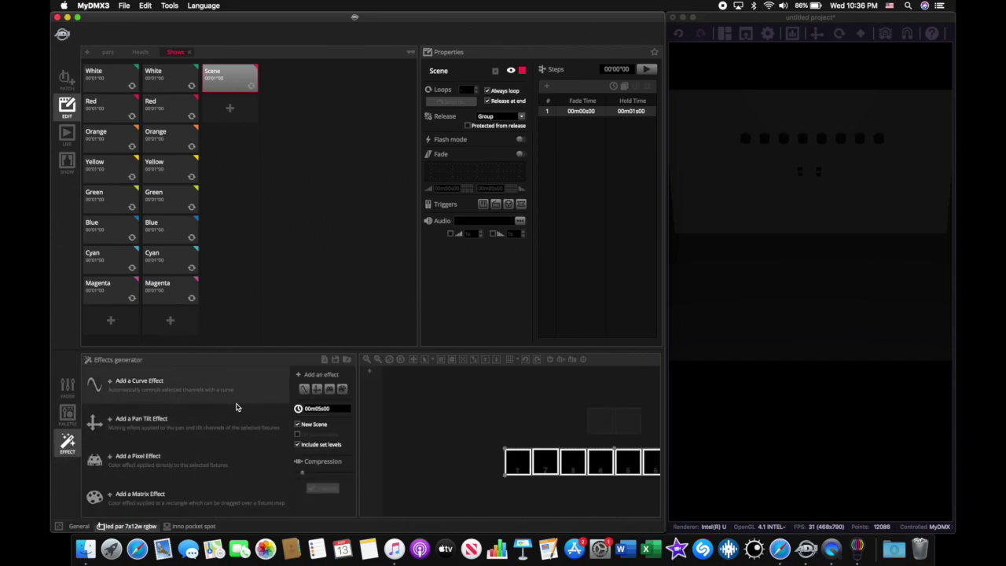
click(190, 491)
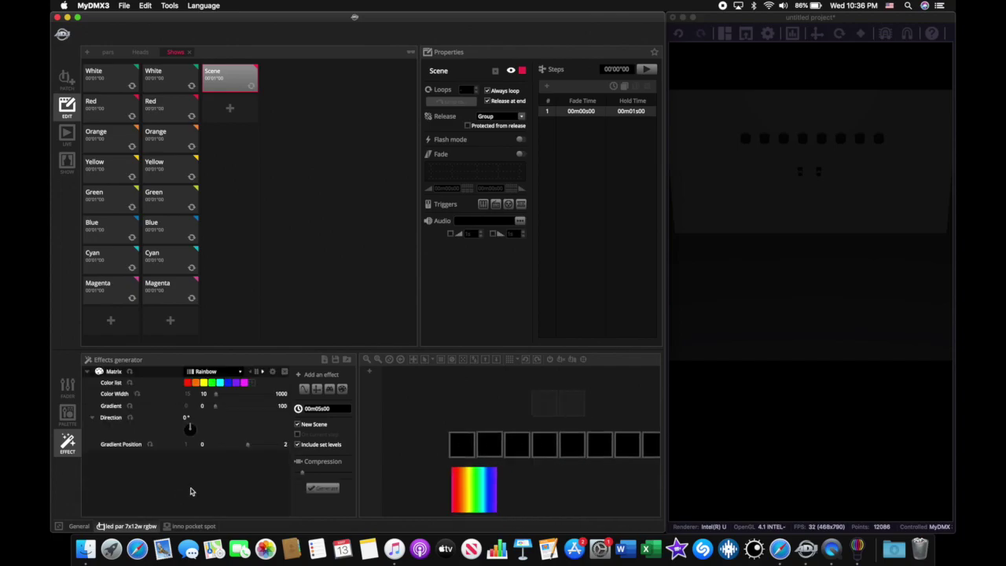
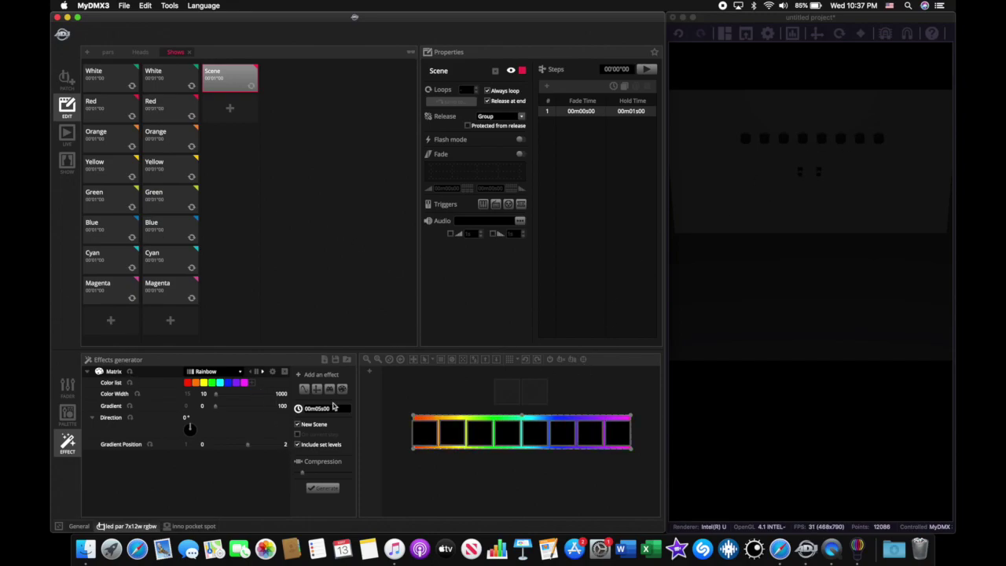
Step: Show the channel faders and select all eight LED pars in the fixture layout
click(69, 385)
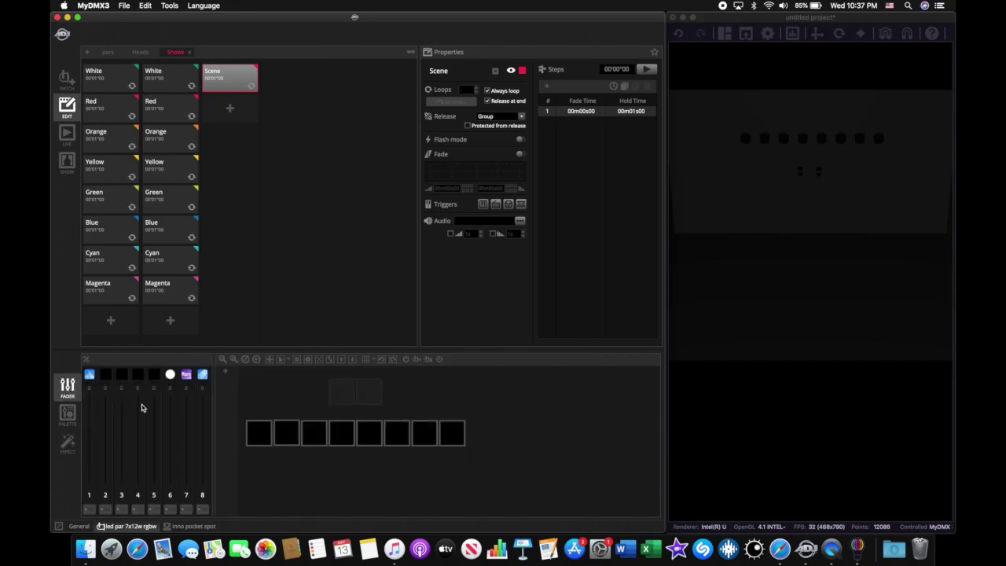
drag(406, 437, 242, 426)
click(513, 437)
key(super+a)
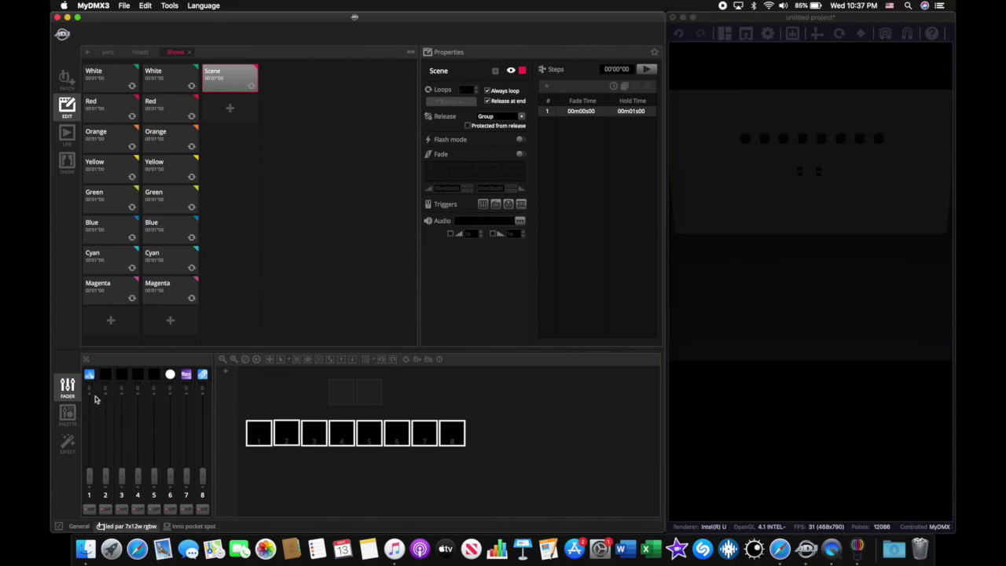
Step: Try the Rainbow effect with the pars' dimmer channel raised to full, and switch that dimmer channel off again
drag(89, 476, 89, 403)
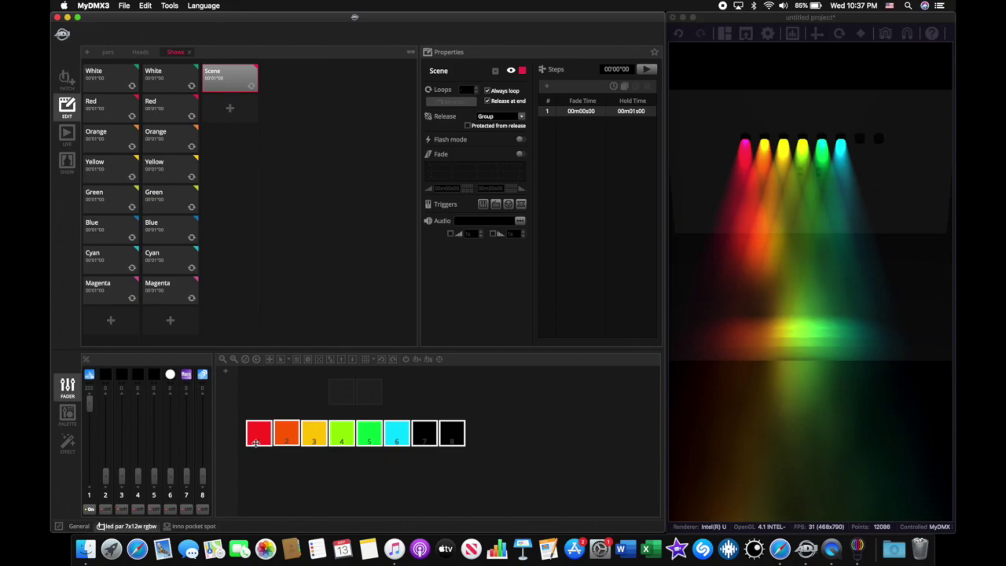
click(67, 443)
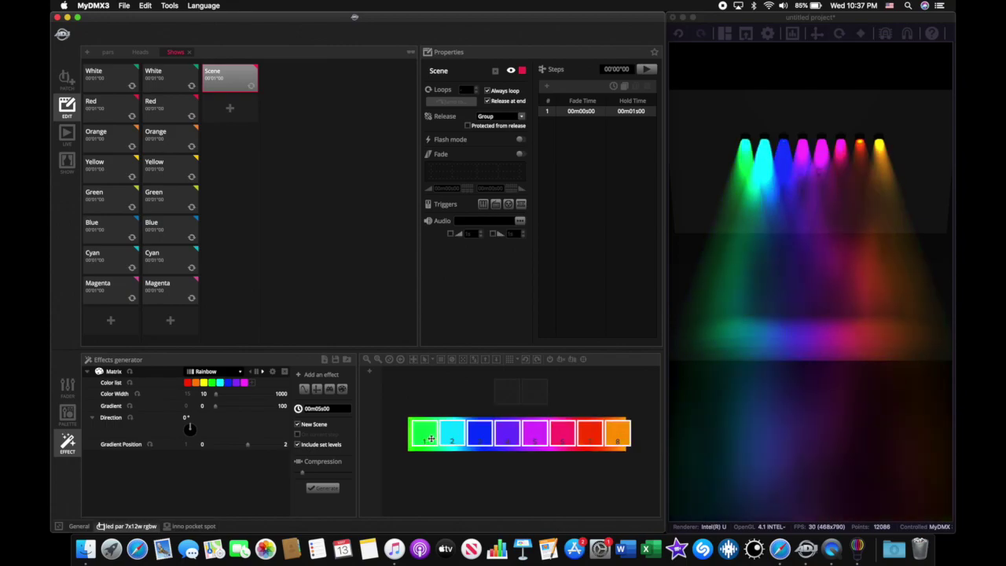
click(68, 385)
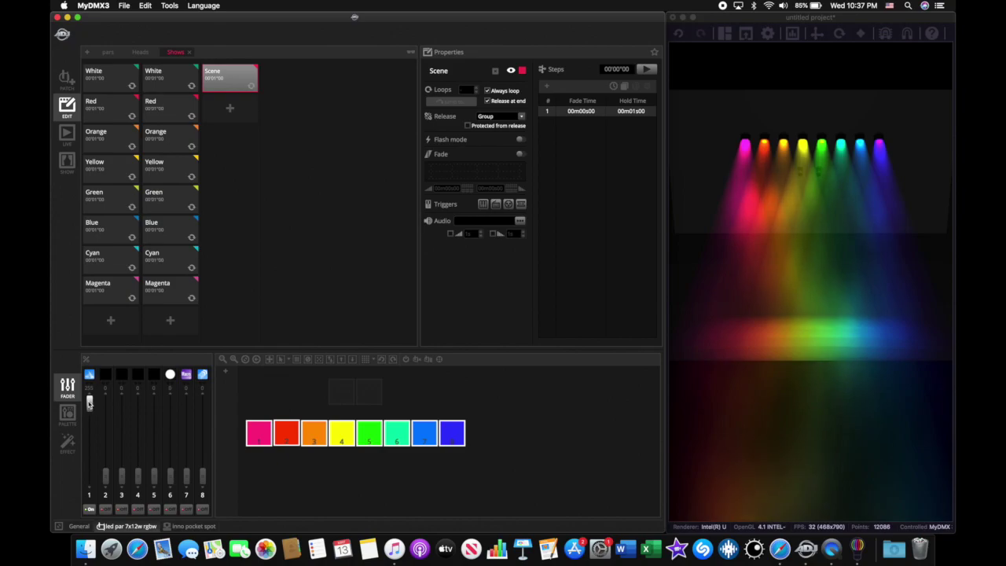
click(68, 443)
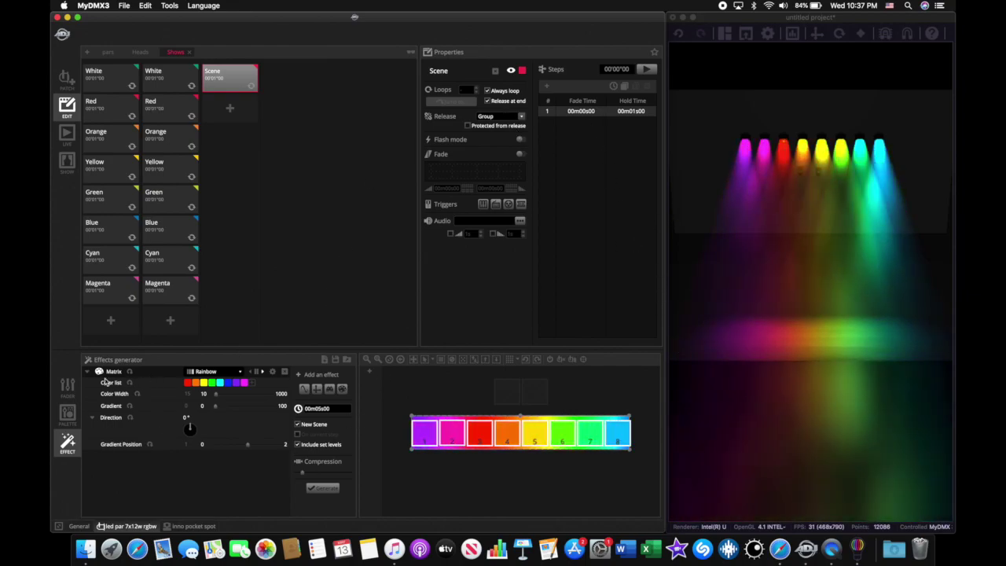
click(66, 385)
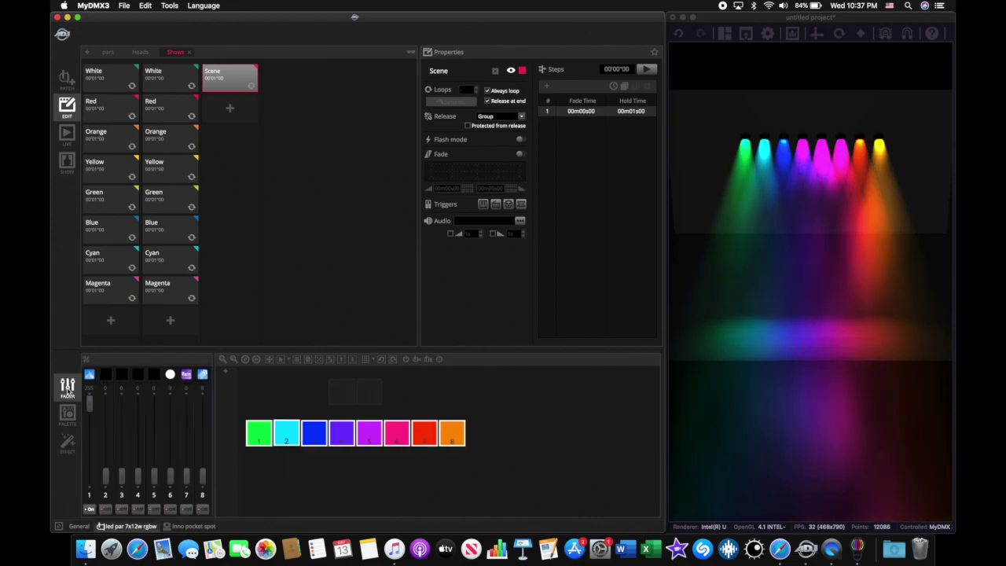
click(90, 510)
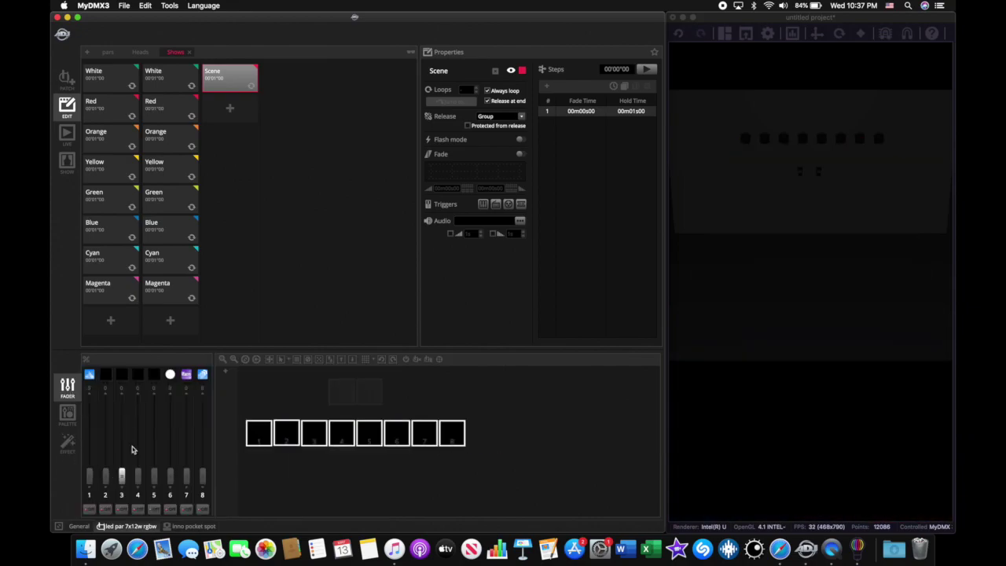
Step: Add a Sine curve effect on the pars' led - Dimmer channel and raise its offset to the maximum of 100
click(69, 445)
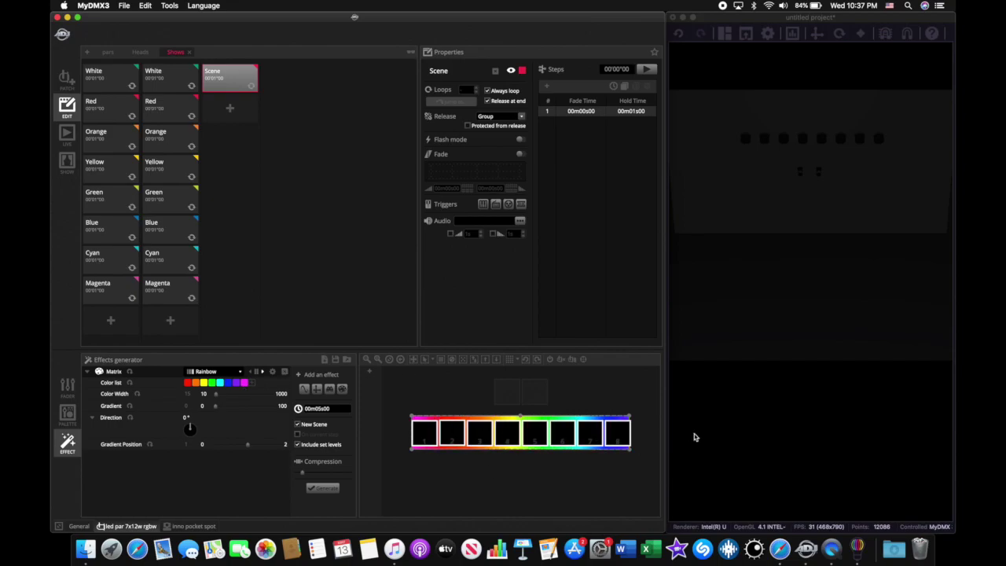
click(317, 389)
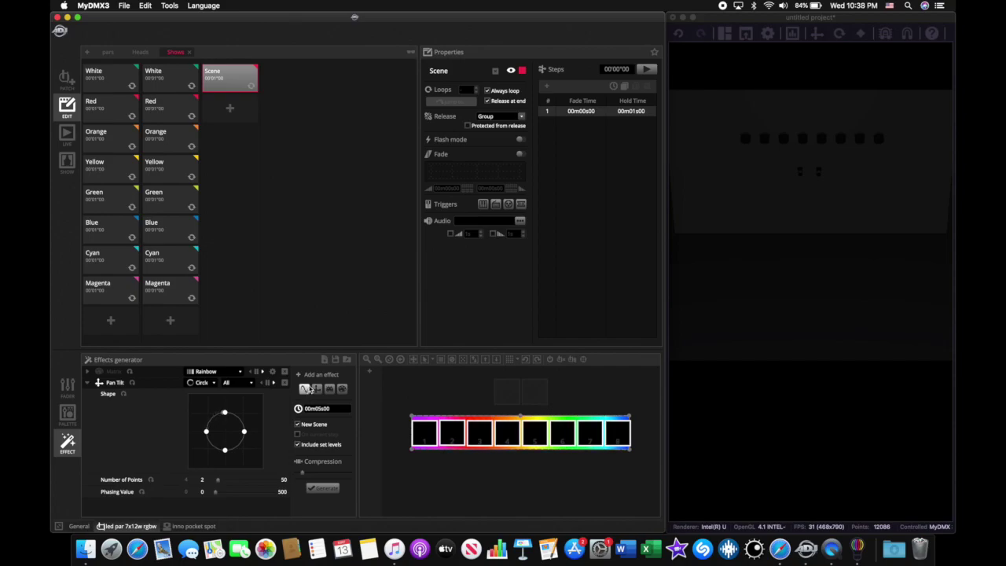
click(285, 384)
click(304, 389)
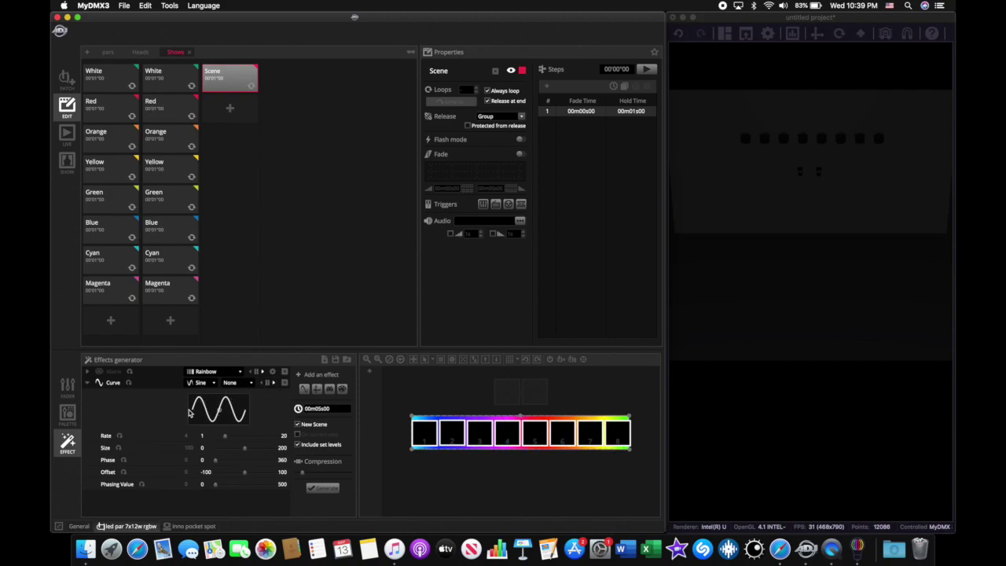
click(243, 386)
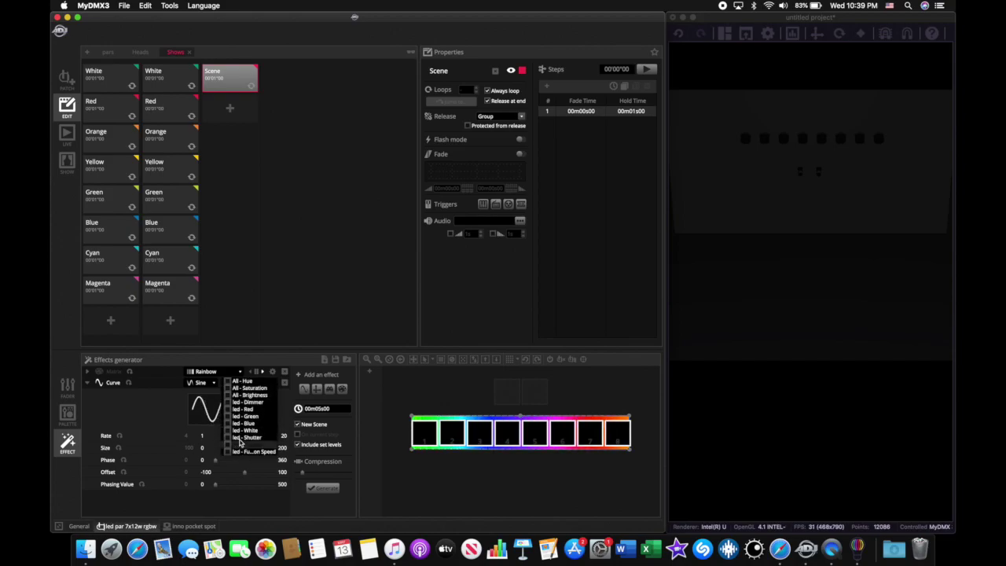
click(247, 402)
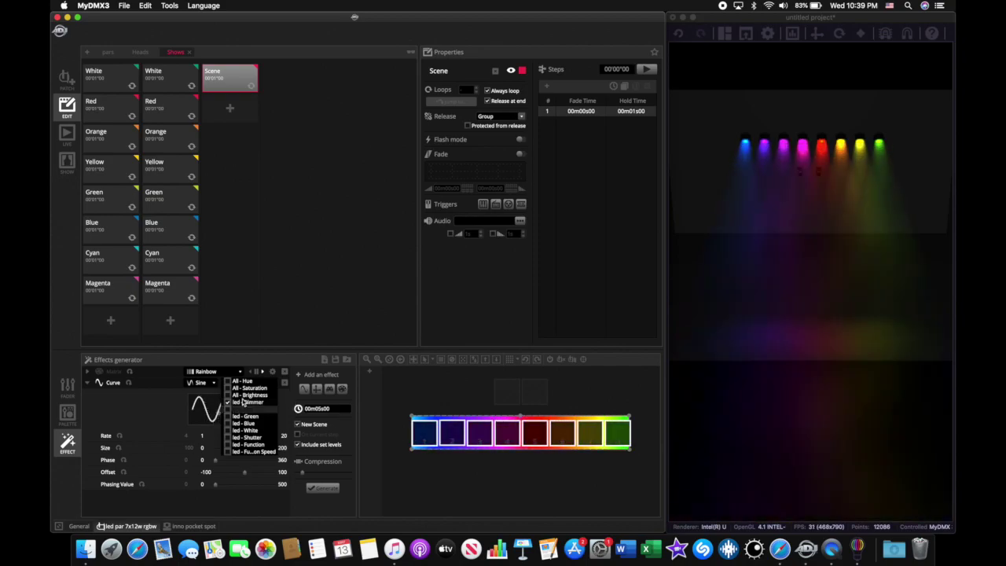
click(195, 411)
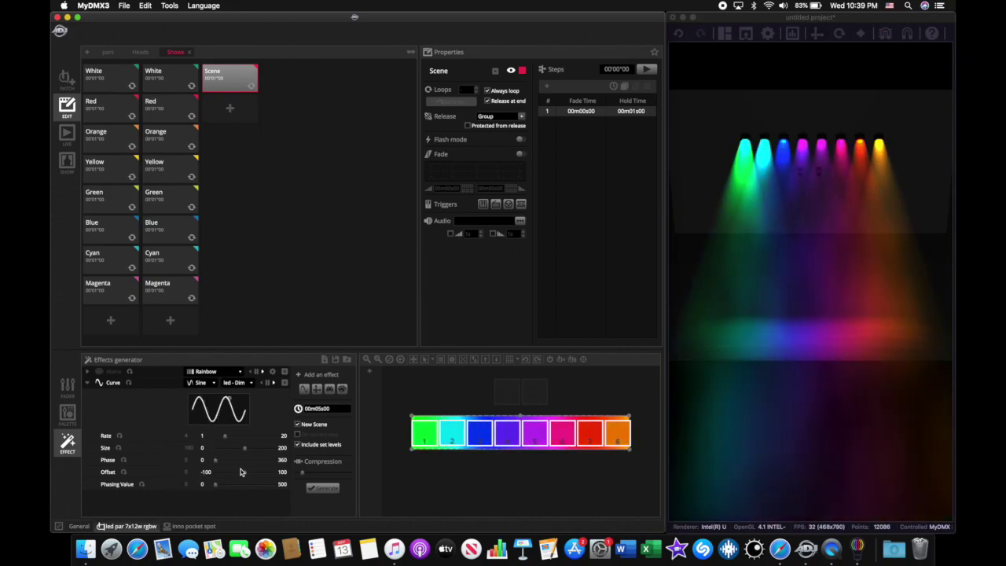
drag(199, 474, 279, 475)
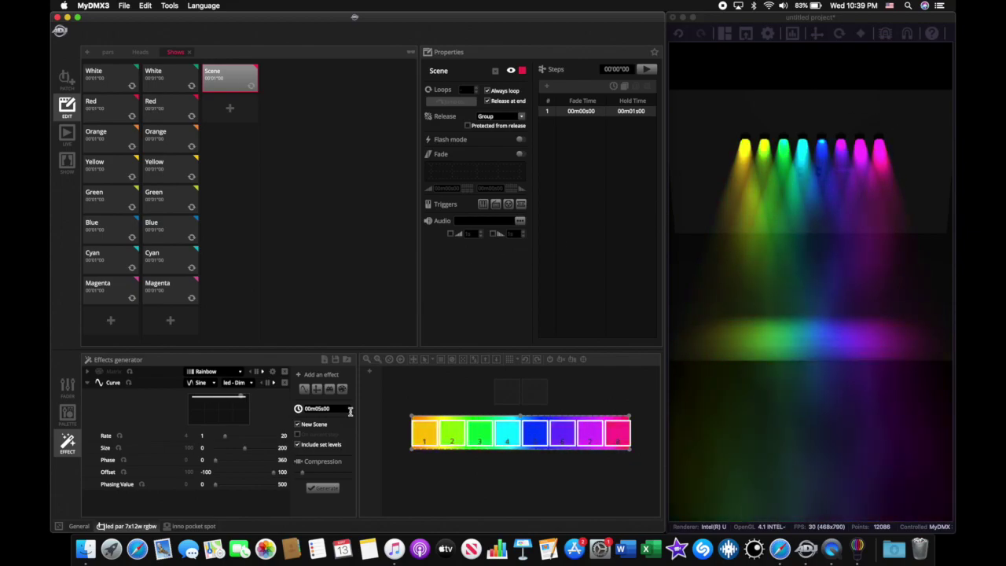
Step: Generate the Rainbow and dimmer effects into a new scene, and delete the empty original scene from the Shows group
click(308, 488)
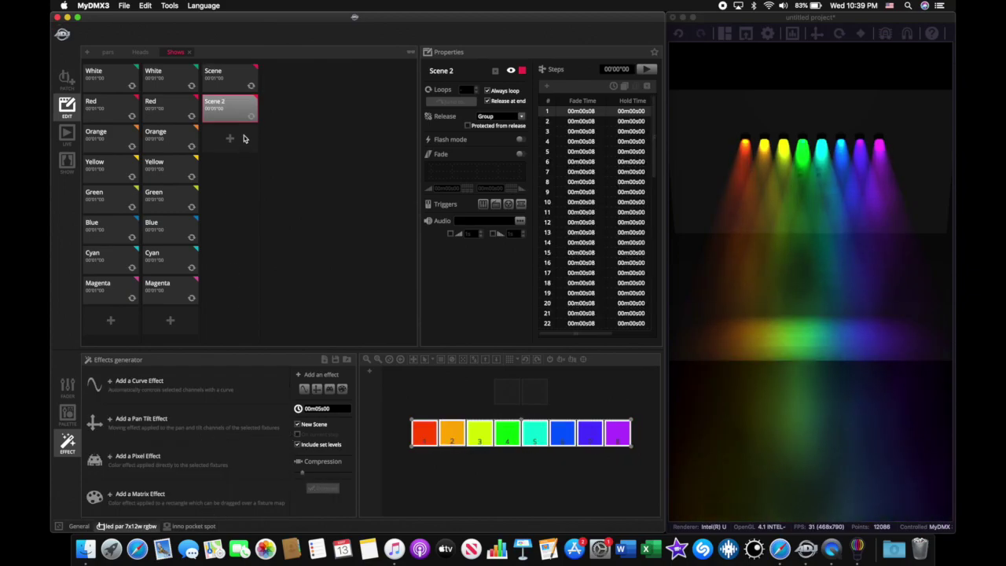
click(230, 79)
right_click(230, 80)
click(252, 95)
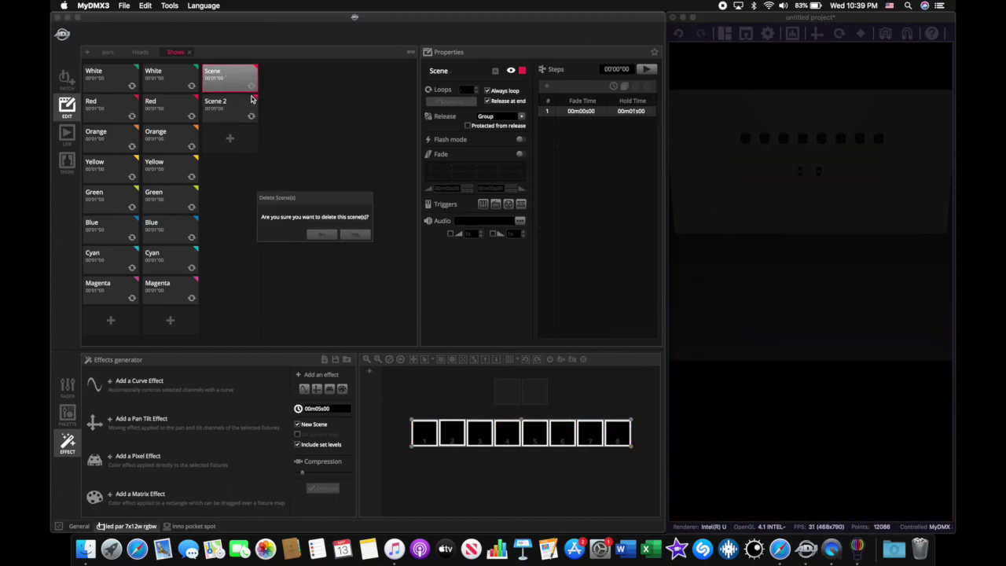
click(358, 236)
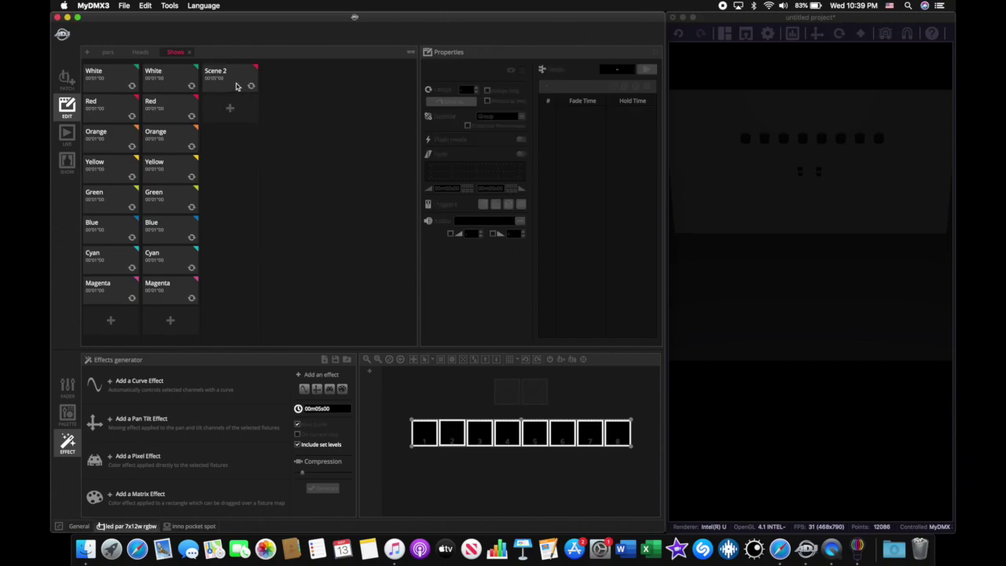
Step: Rename the generated scene in the Shows group as Rainbow
click(218, 89)
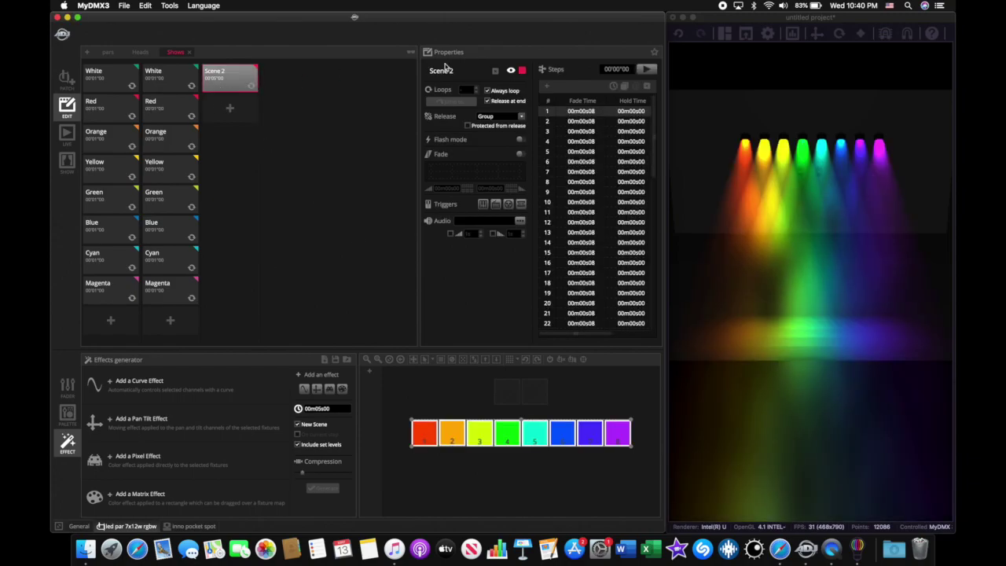
double_click(453, 72)
text(R)
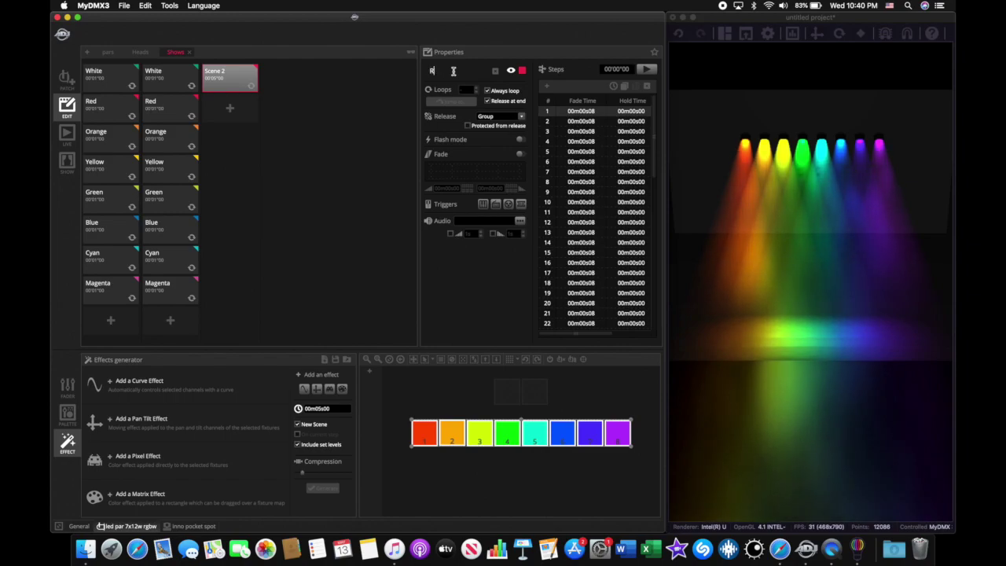
text(ainbow)
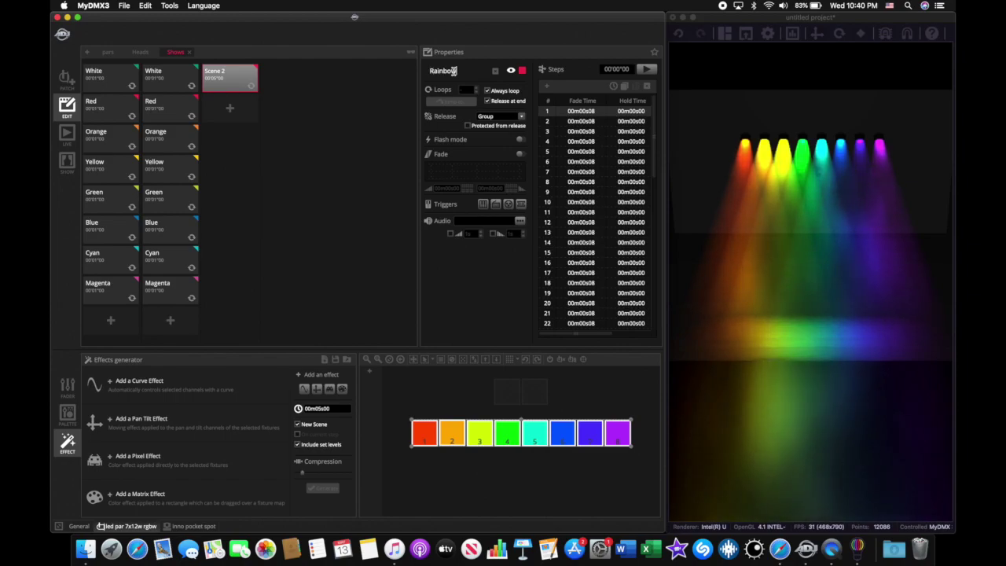
key(Return)
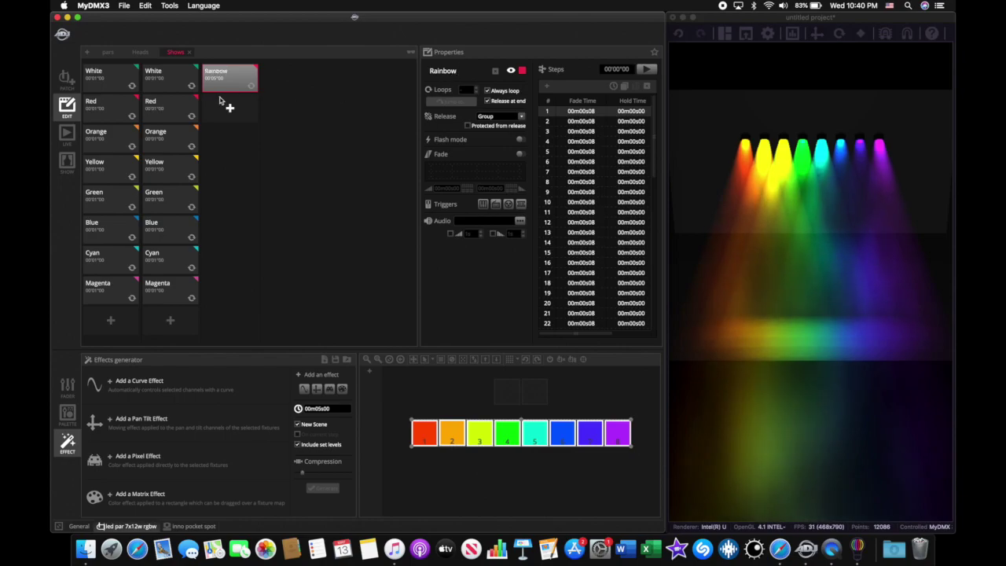
Step: In live mode, collapse the Shows group's scene details, and play and release the Rainbow scene
click(67, 134)
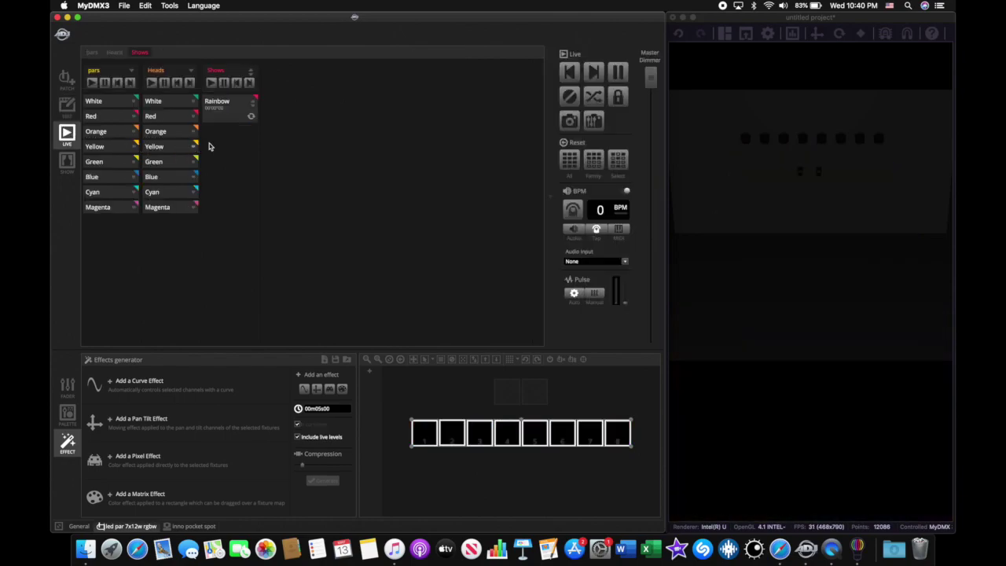
click(252, 75)
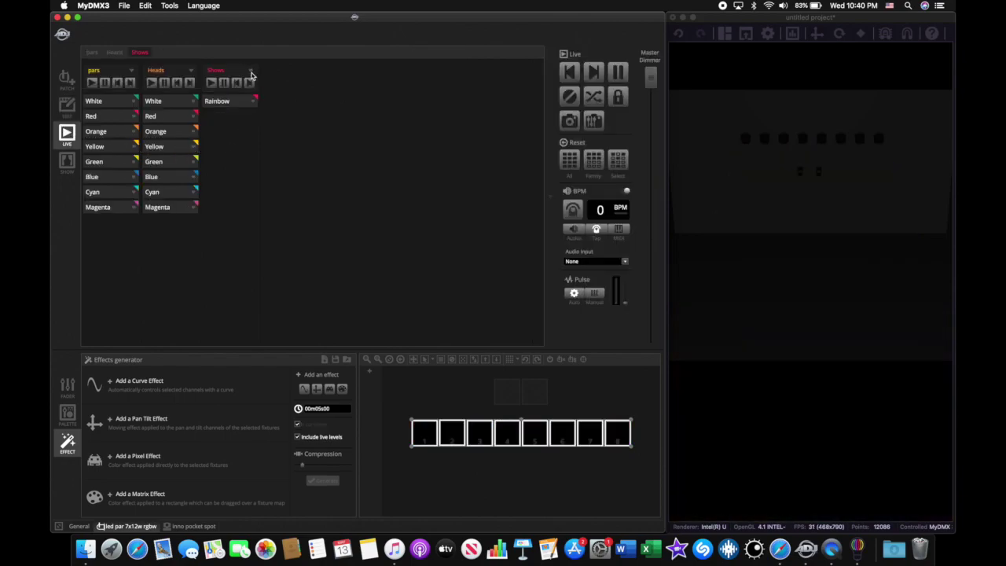
click(218, 101)
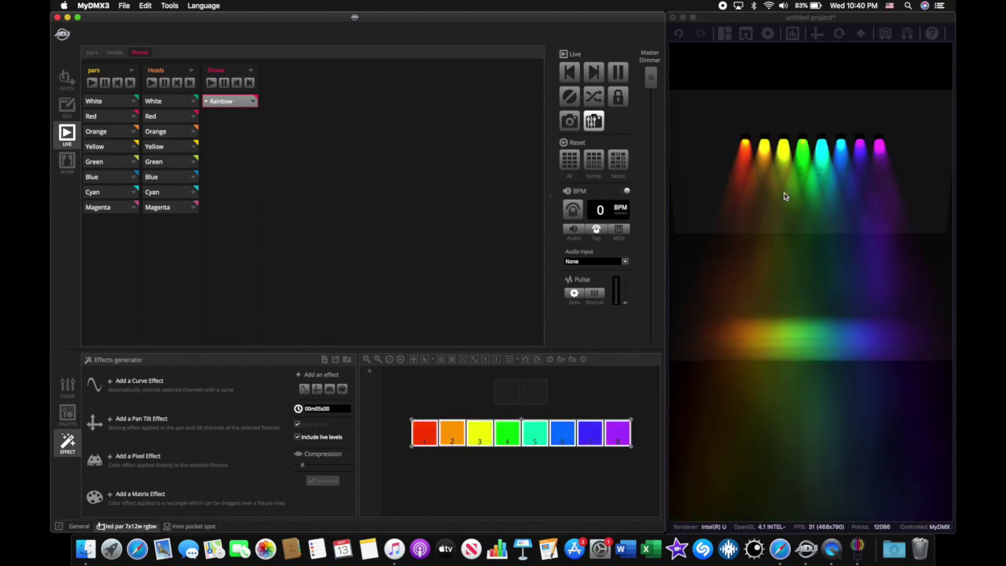
click(226, 103)
Step: Back in scene editing, select all steps of Rainbow and raise the inno pocket spots' dimmer and shutter channels to full
click(69, 113)
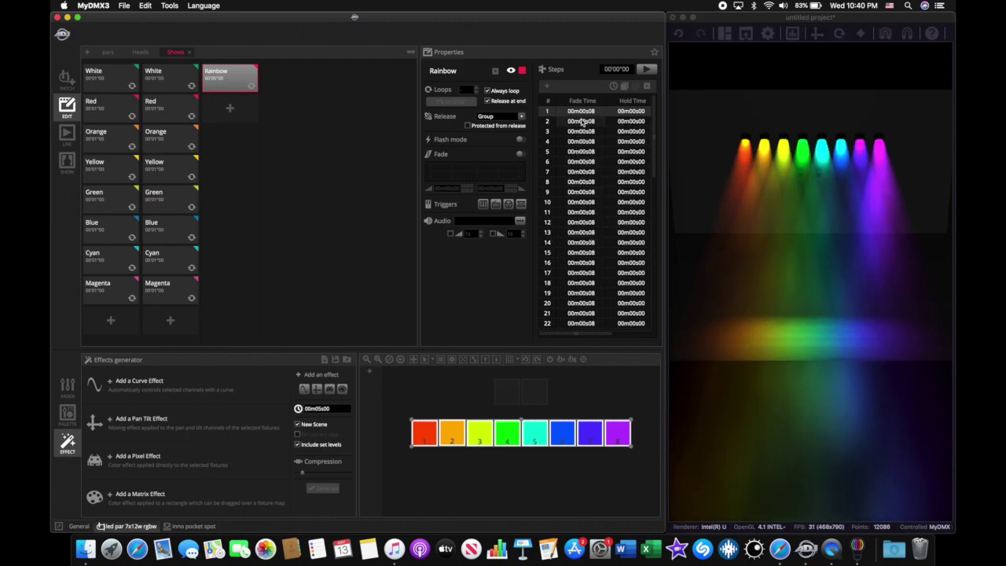
scroll(591, 162, down, 10)
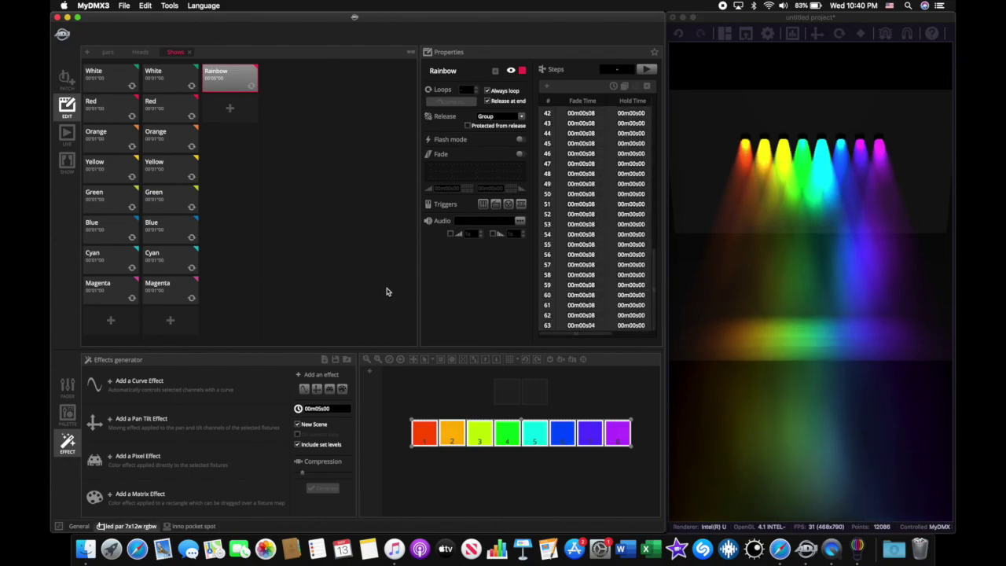
click(196, 527)
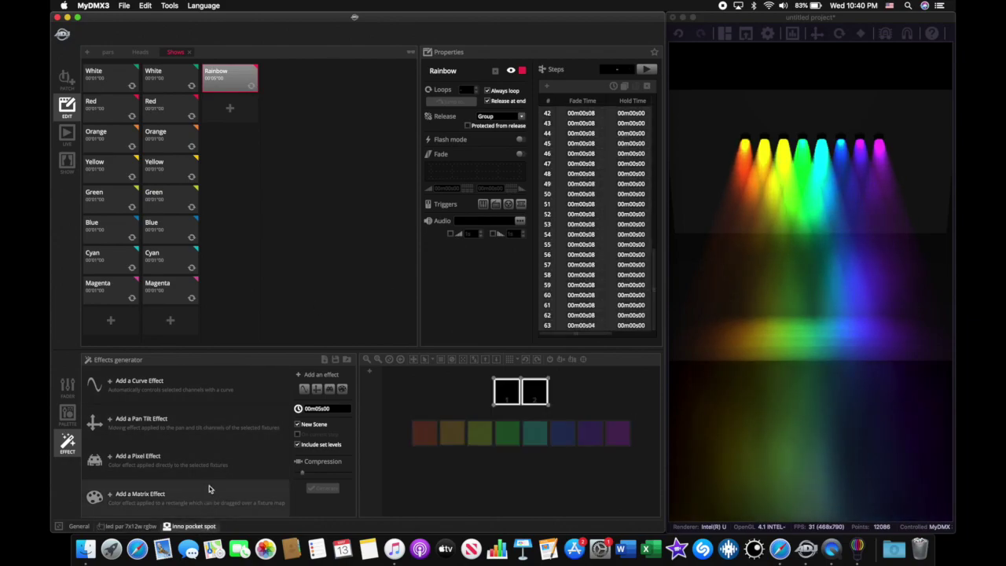
click(68, 389)
drag(205, 480, 204, 436)
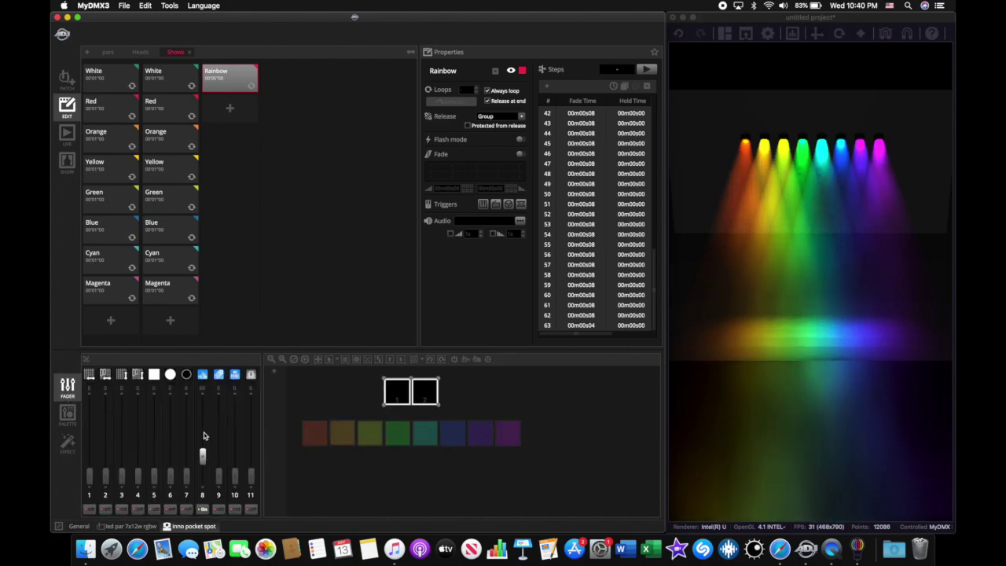
drag(202, 401, 201, 390)
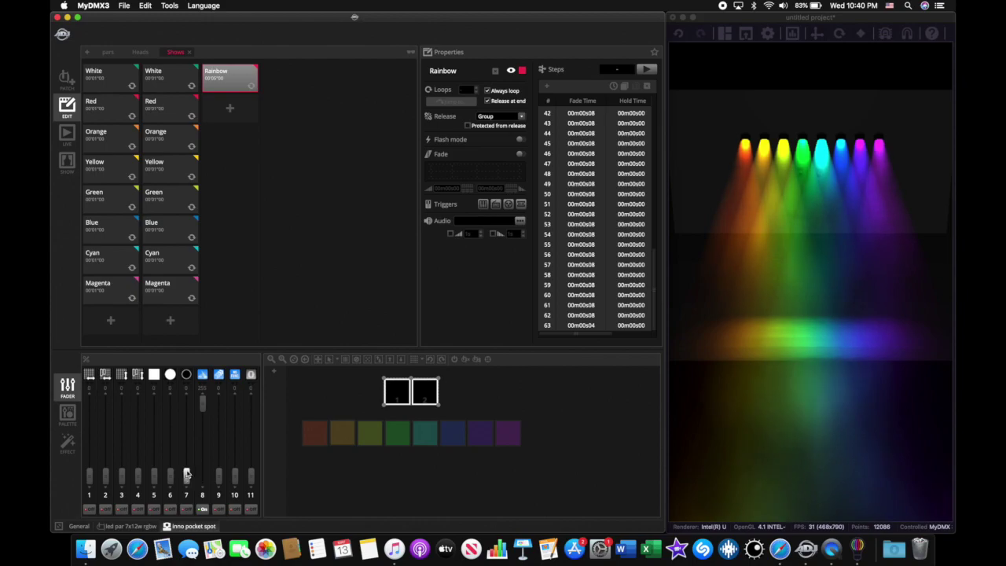
drag(187, 474, 202, 393)
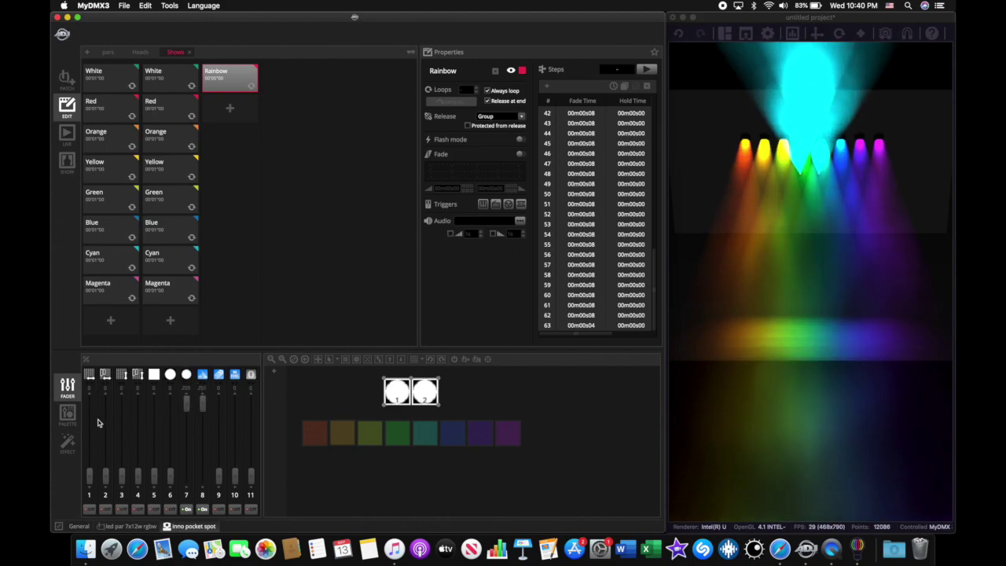
Step: Apply the multicolour wheel colour preset with value 158 to both spots, check step 49, and switch to live mode
click(68, 417)
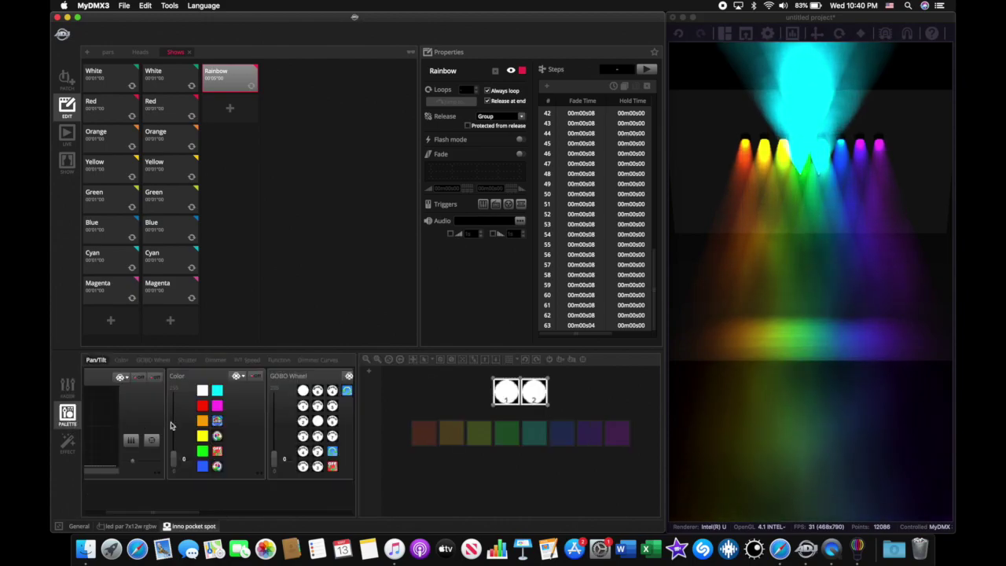
click(217, 437)
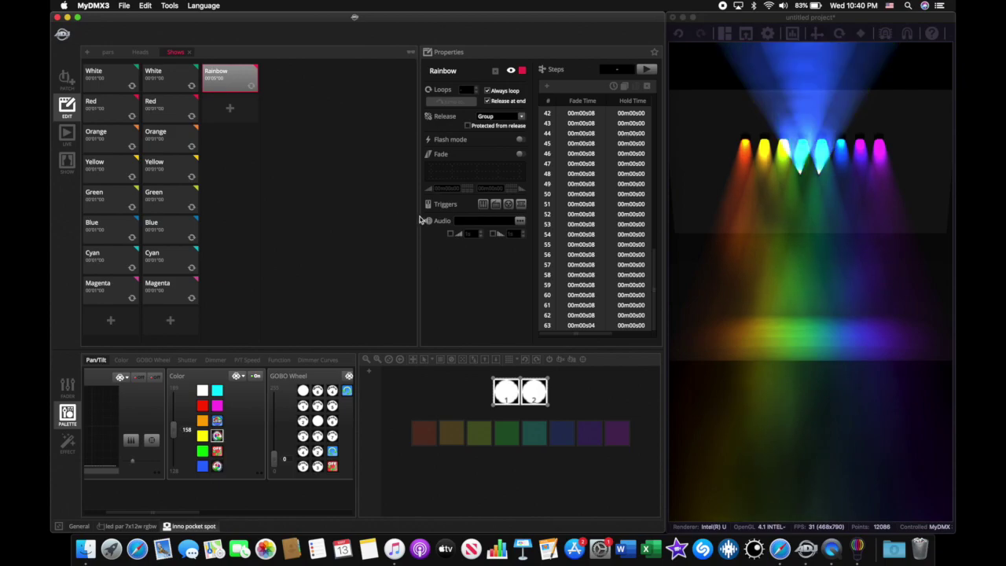
click(580, 187)
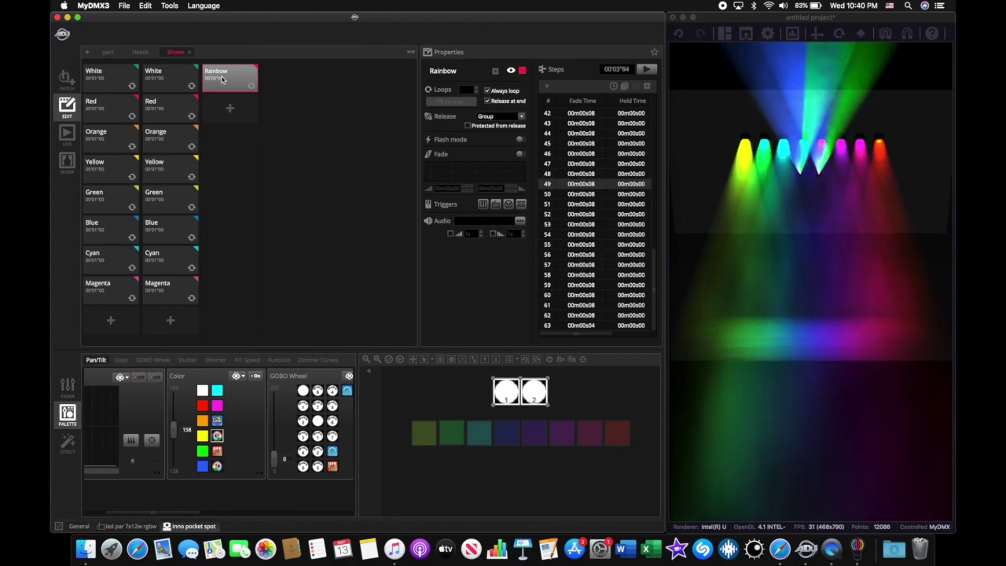
click(66, 135)
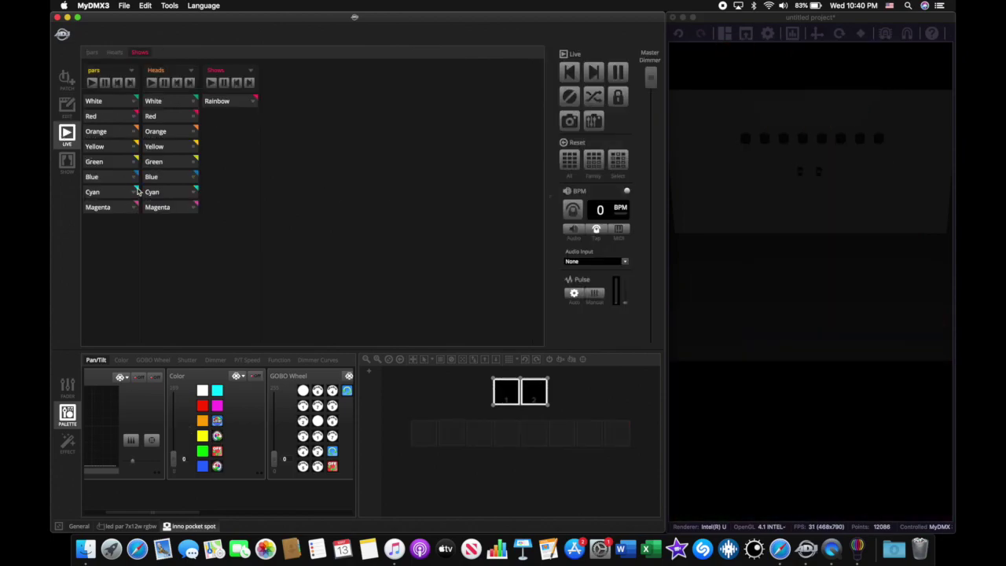
Step: Play the Rainbow scene to preview it on the pars and spots, and release it
click(229, 102)
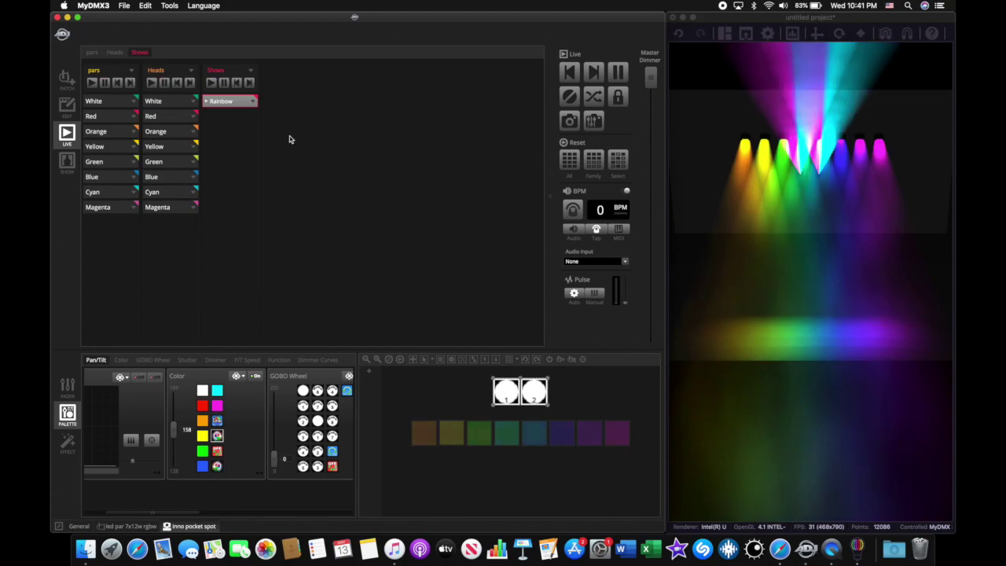
click(241, 103)
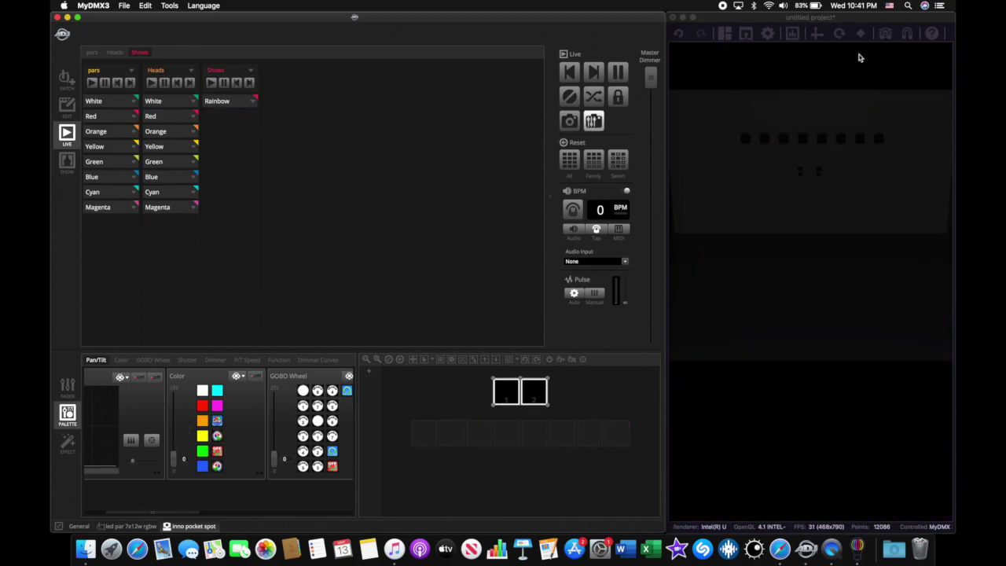
Step: In EasyView2, turn on Invert Pan and Invert Tilt for inno pocket spot.9, and return to the full 3D view
click(739, 32)
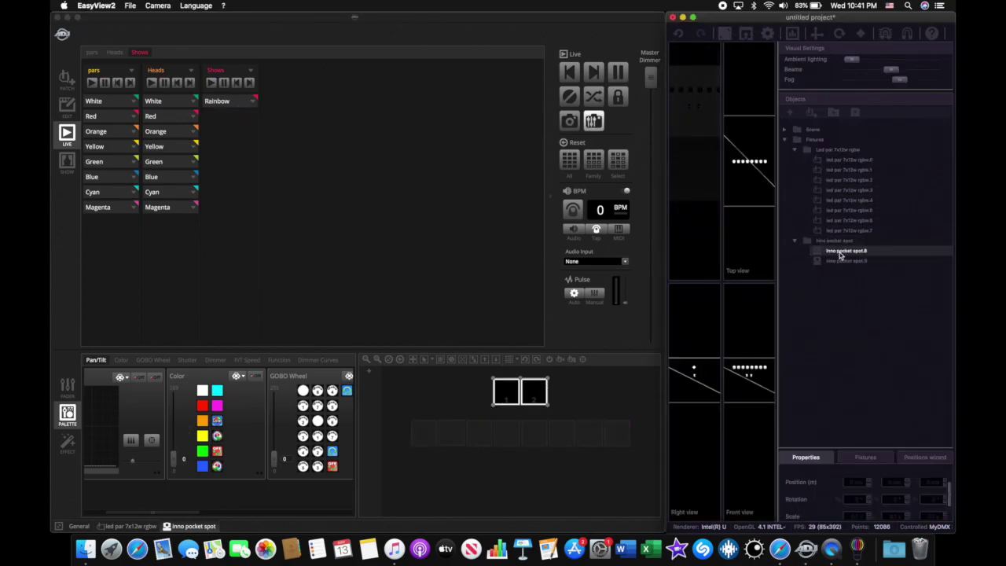
click(836, 261)
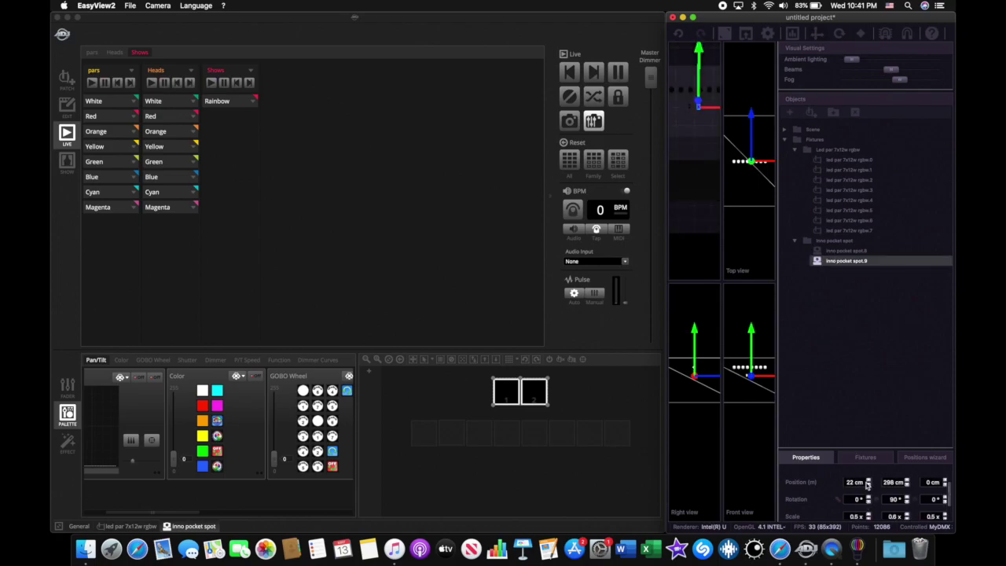
click(865, 457)
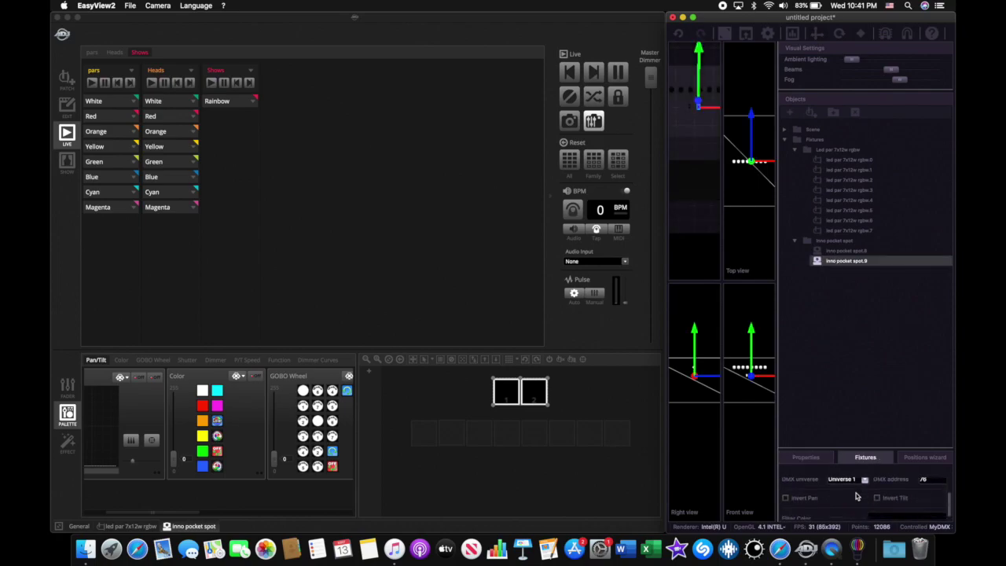
click(784, 499)
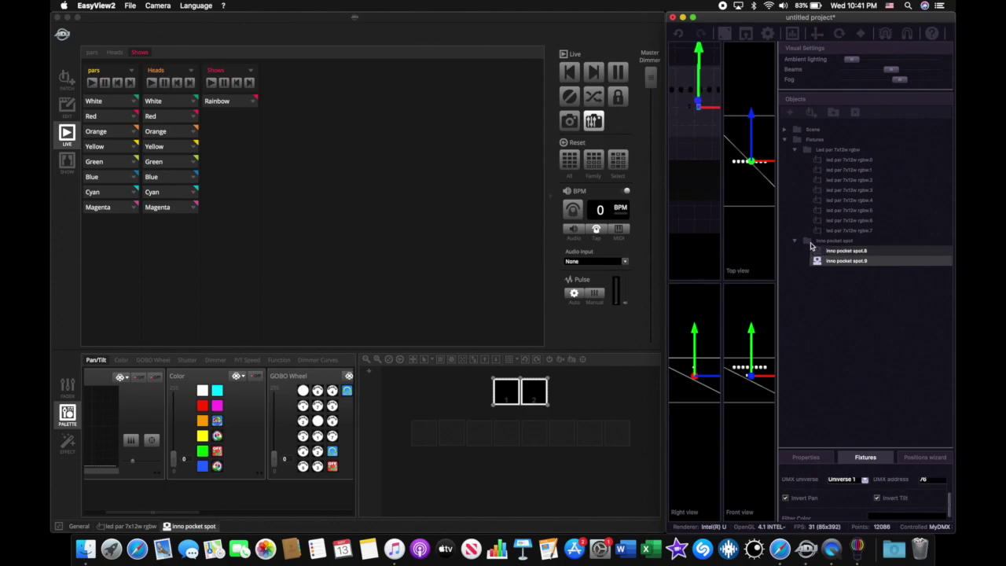
click(725, 33)
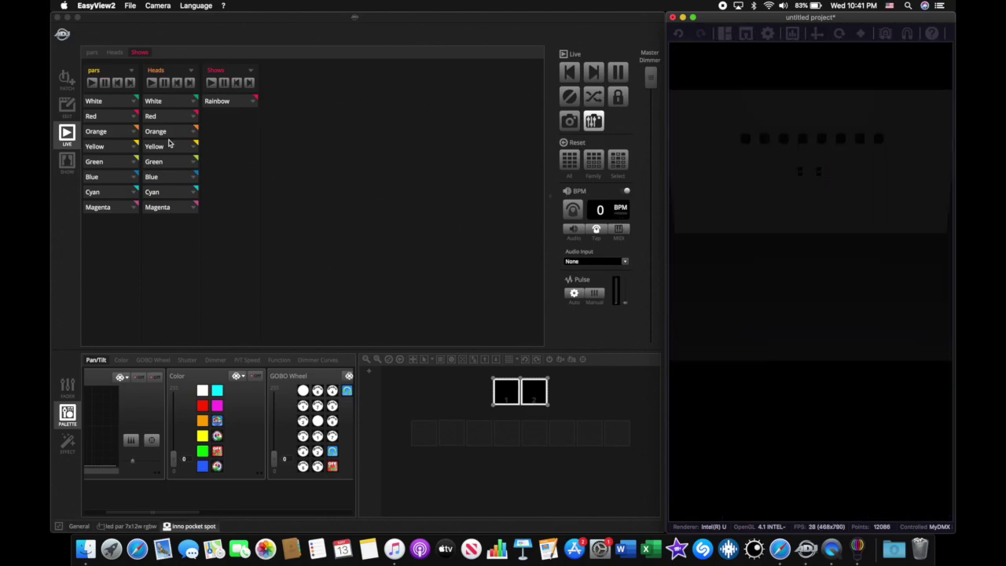
Step: In MyDMX3 scene editing, add a scene group, place it between Heads and Shows, and name it Strobe
click(71, 108)
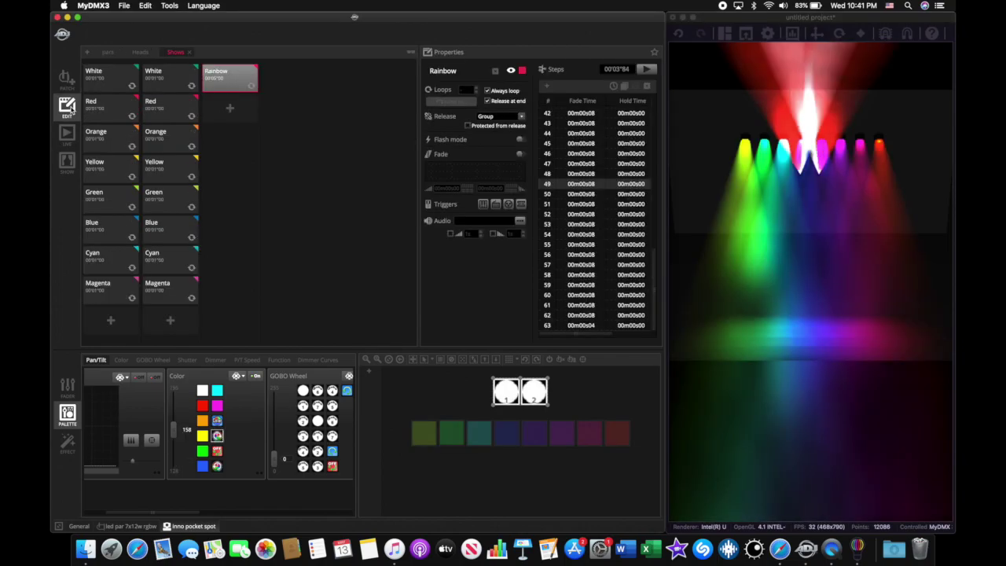
click(85, 52)
drag(202, 52, 173, 52)
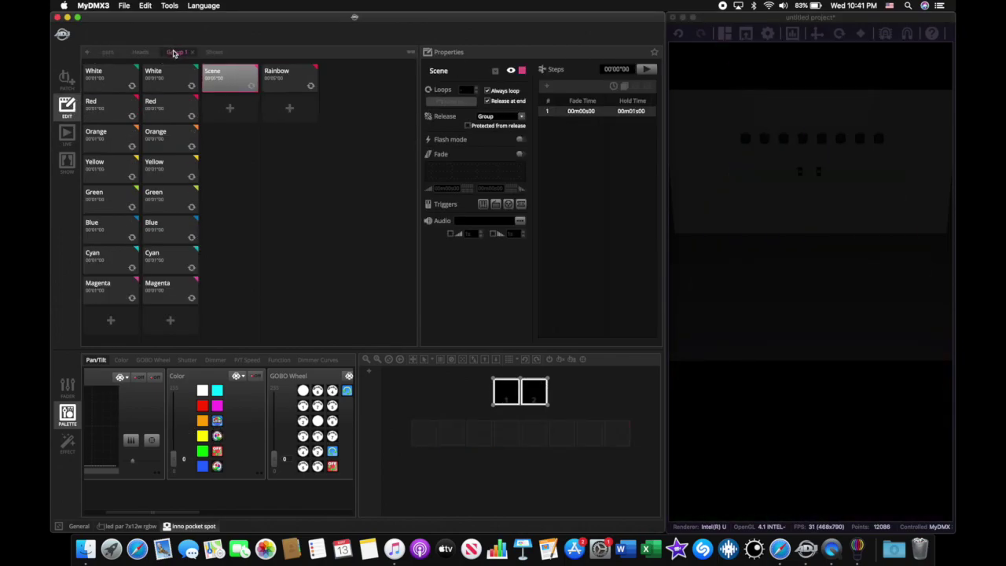
double_click(185, 54)
text(strobe)
key(Return)
Step: Add seven more scenes to the Strobe group
click(230, 107)
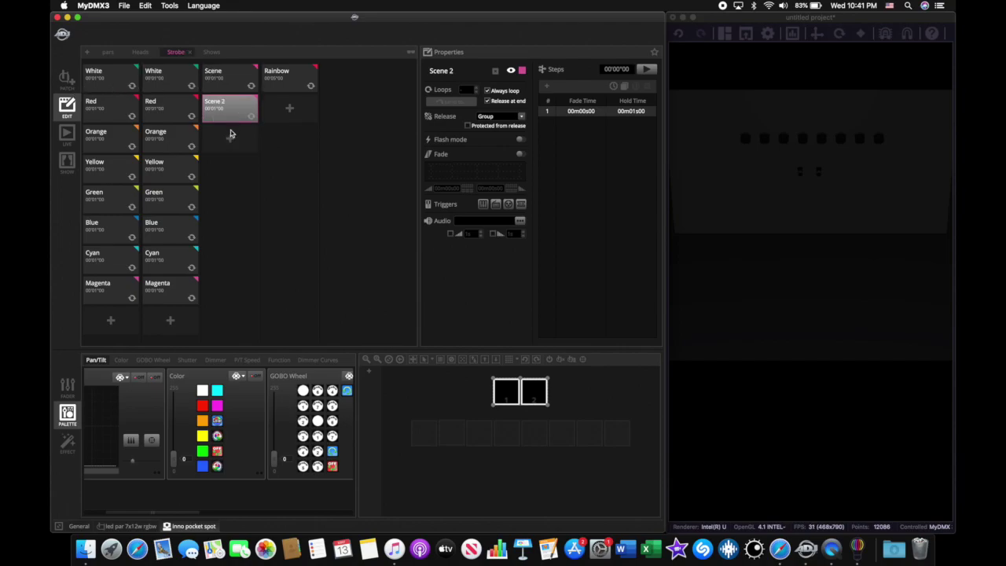
click(229, 138)
click(229, 168)
click(226, 201)
click(227, 231)
click(228, 259)
click(225, 291)
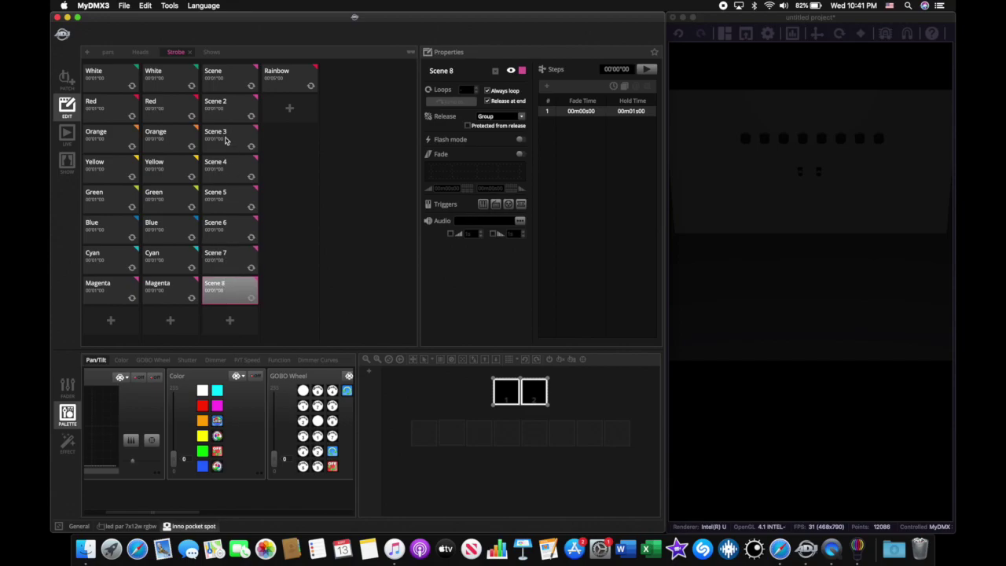
Step: Rename the first two scenes of the Strobe group as White Strobe and Red Strobe
click(221, 75)
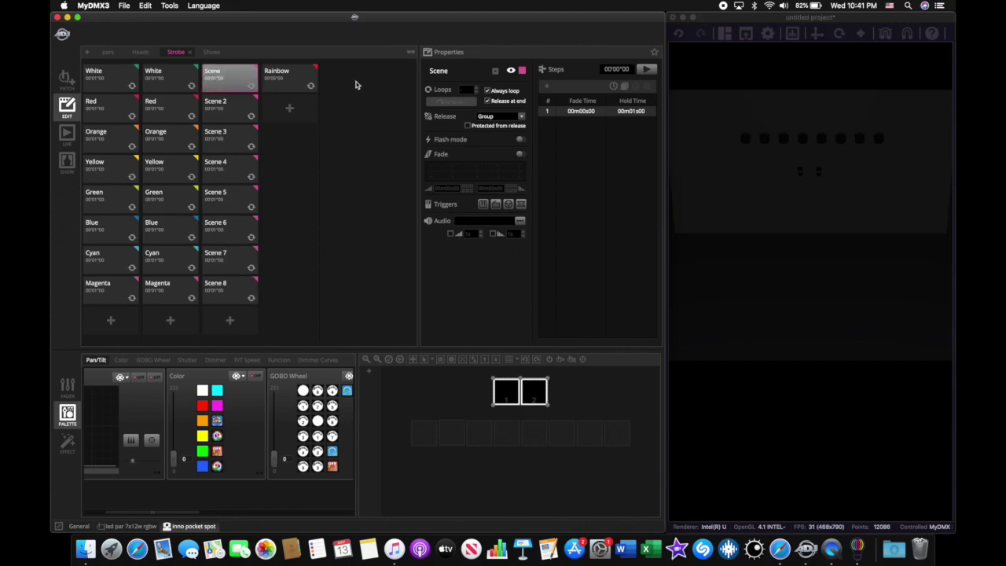
double_click(453, 70)
text(White Strobe)
key(Return)
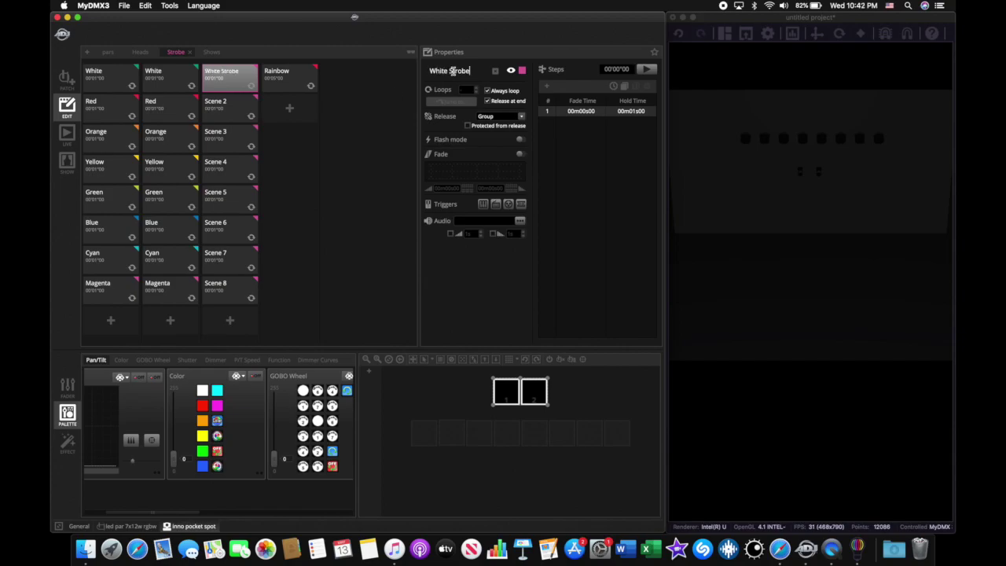
click(253, 105)
click(456, 72)
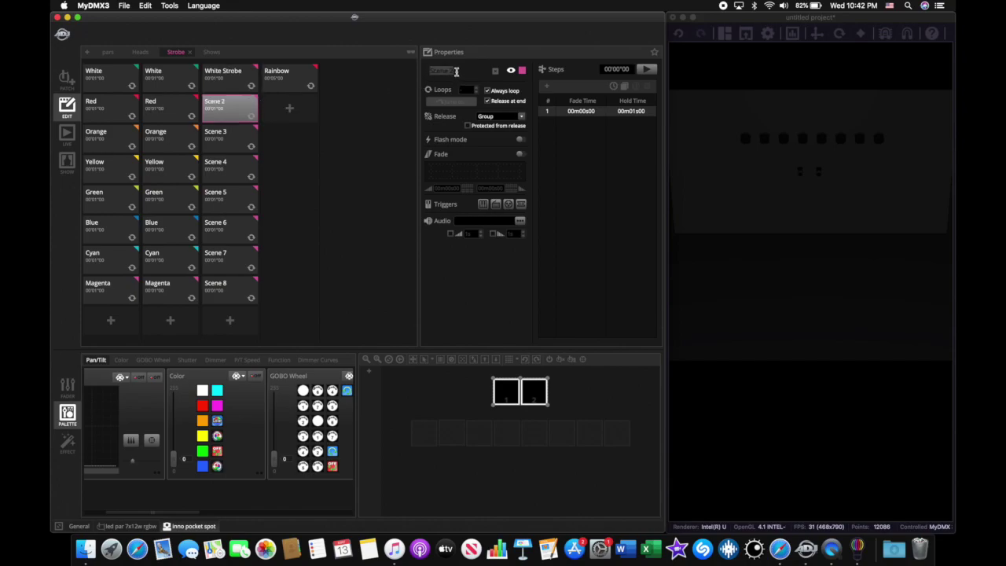
text(Red Strobe)
Step: Rename the third and fourth scenes of the Strobe group as Orange Strobe and Yellow Strobe
click(244, 140)
click(459, 71)
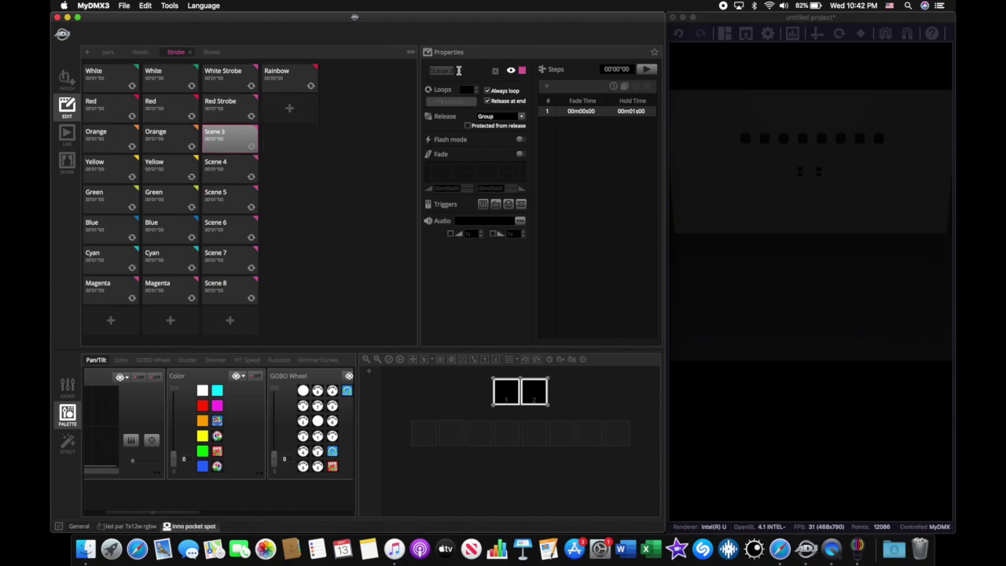
text(Orange Strobe)
key(Return)
click(221, 179)
double_click(458, 71)
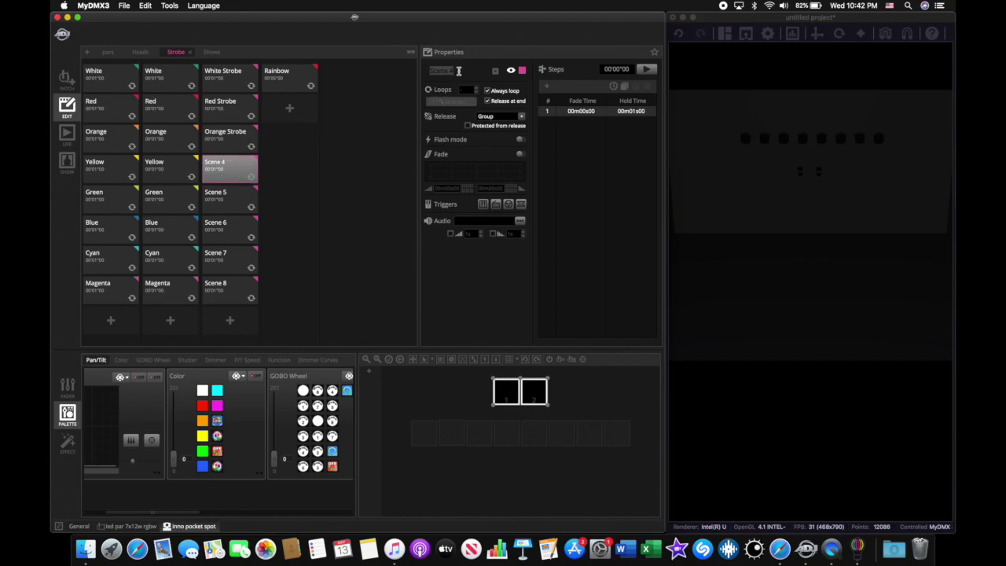
text(Yellow Strobe)
key(Return)
Step: Rename the fifth scene of the Strobe group as Green Strobe
click(221, 193)
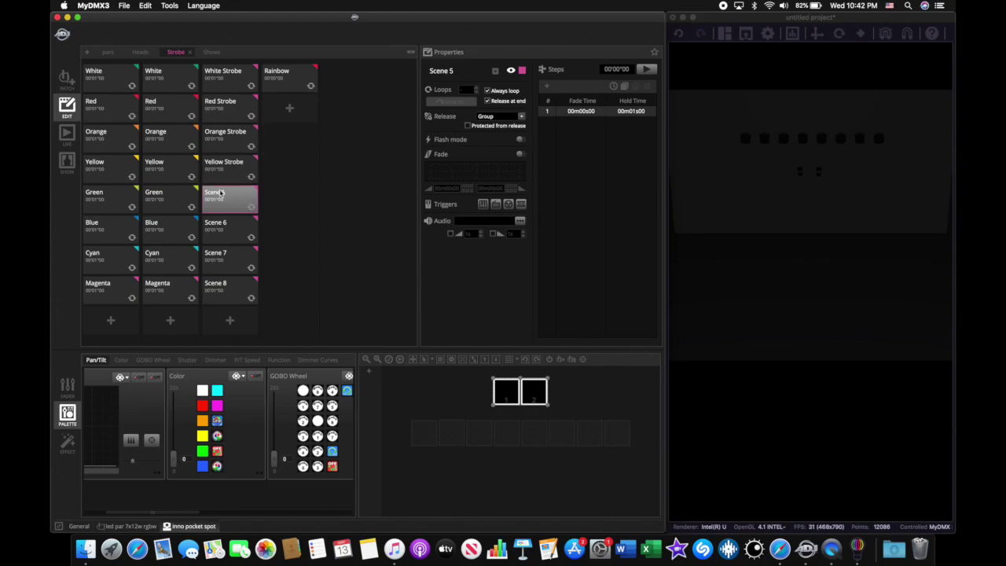
double_click(455, 71)
text(Green Strobe)
key(Return)
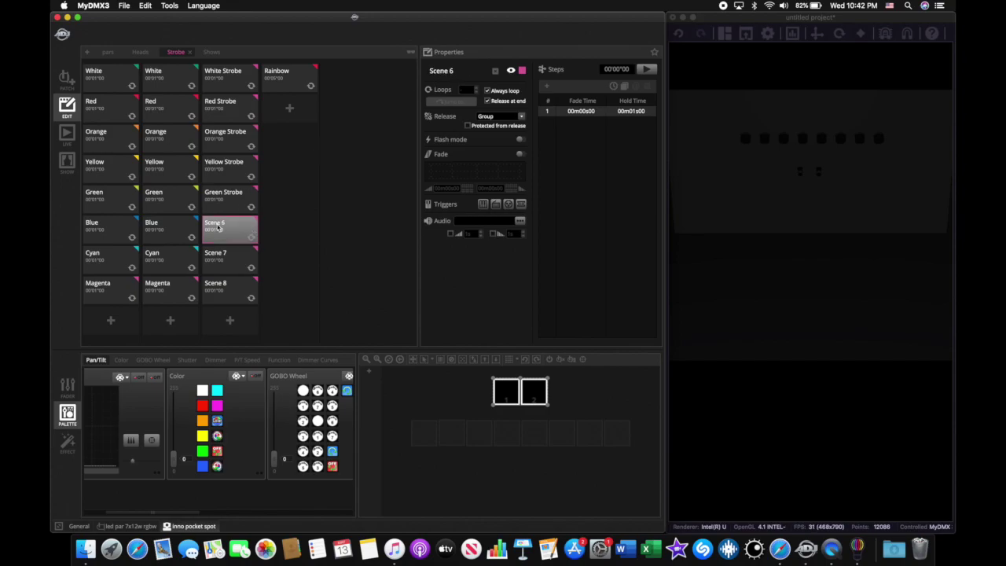
Step: Rename Scene 6, Scene 7 and Scene 8 as Blue Strobe, Cyan Strobe and Magenta Strobe
click(460, 71)
text(Blue Strobe)
click(241, 261)
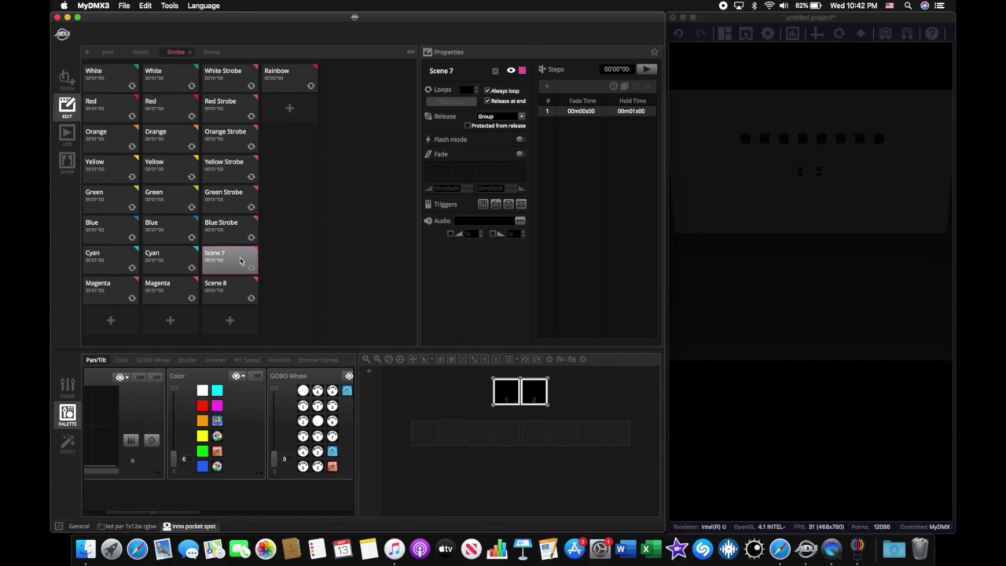
click(453, 70)
text(Cyan Strobe)
click(234, 284)
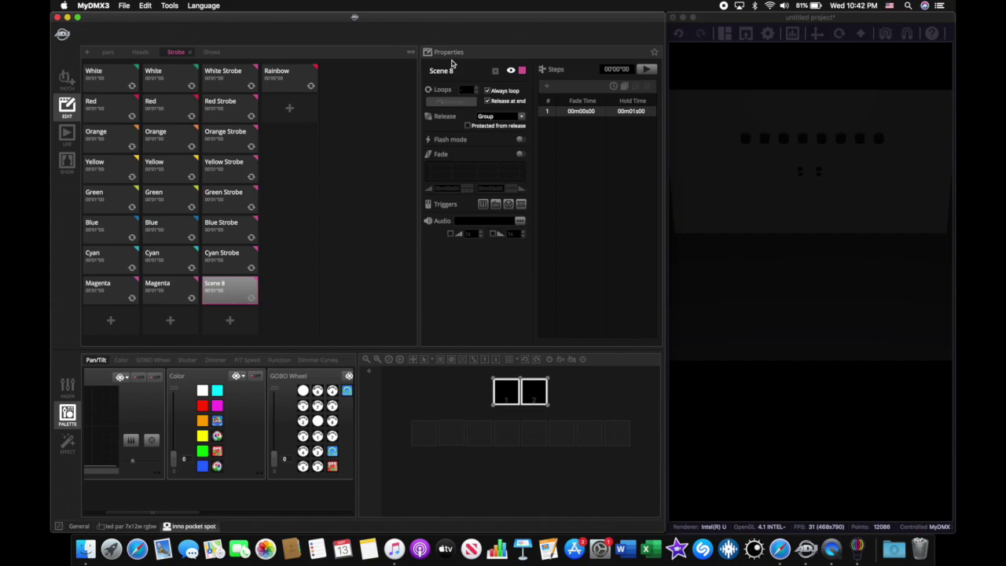
double_click(454, 69)
text(Magenta Strobe)
Step: In the White Strobe scene, set the LED pars' dimmer, red, green, blue and white to 255 and the shutter to the strobe preset at 128
click(228, 77)
drag(108, 471, 128, 372)
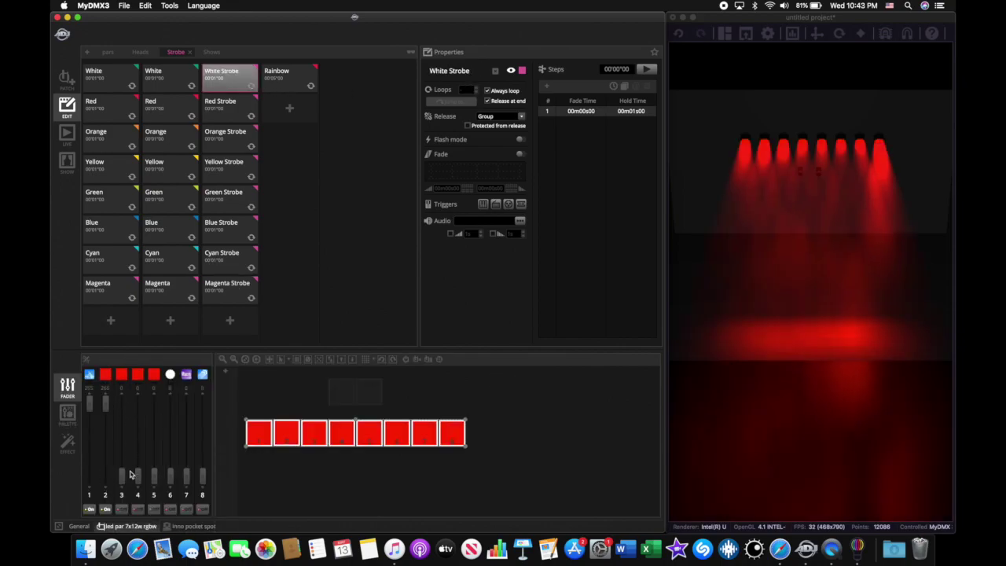
drag(126, 476, 138, 377)
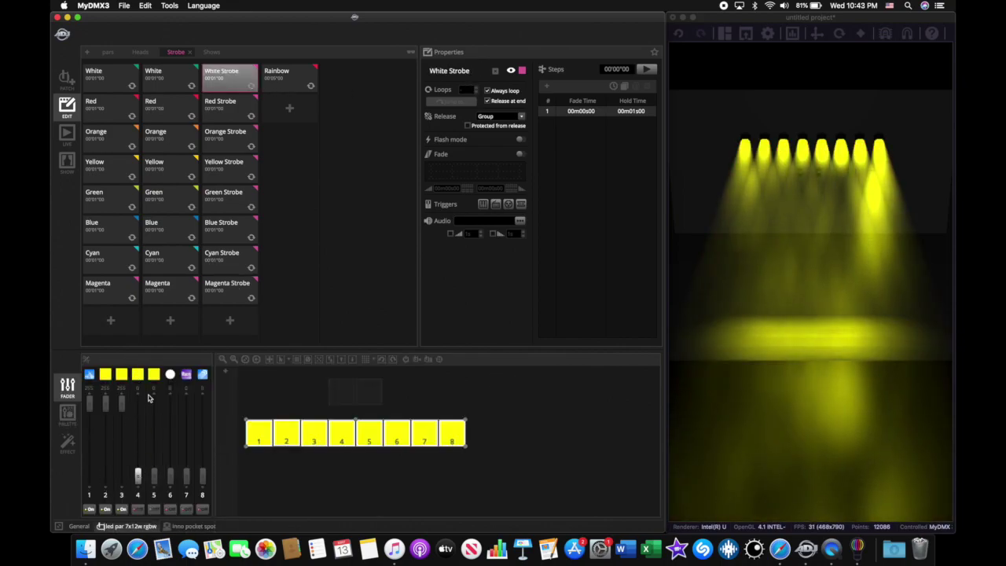
drag(137, 475, 137, 402)
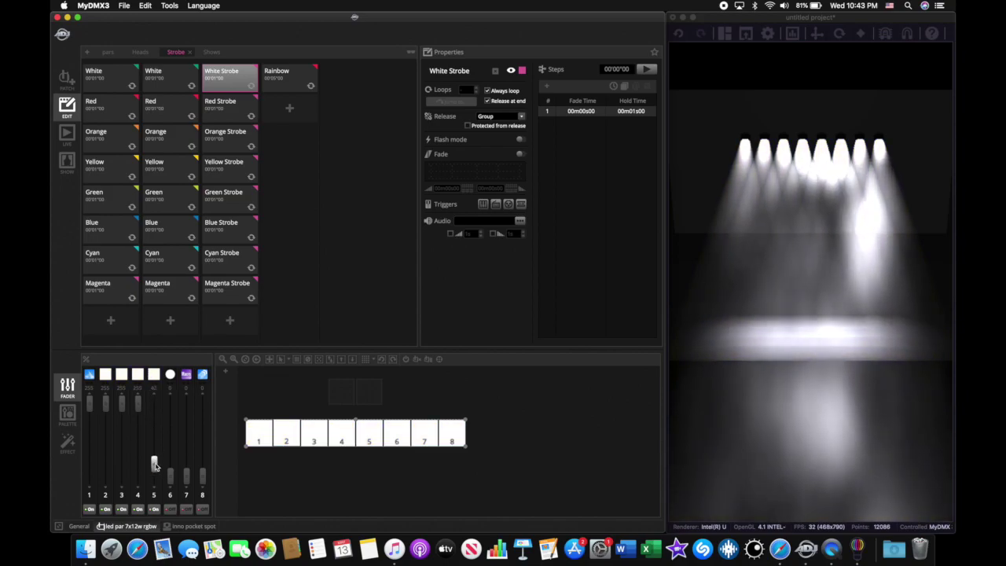
drag(155, 471, 162, 359)
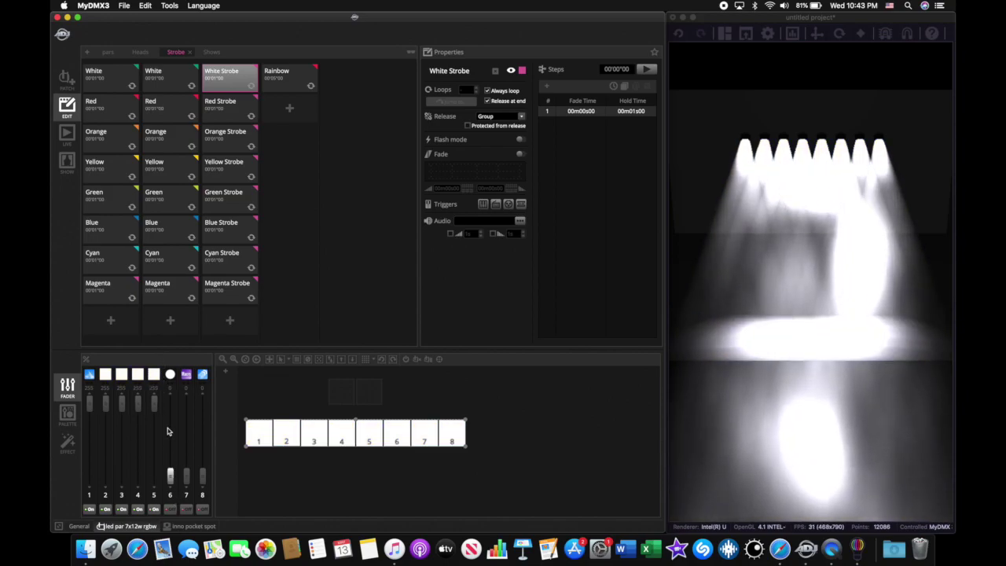
click(67, 414)
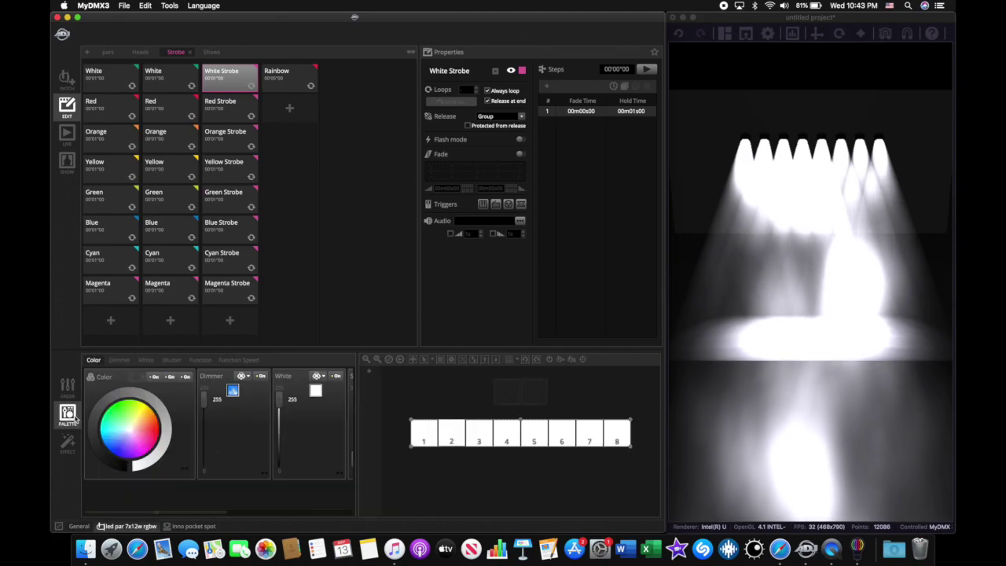
scroll(230, 430, right, 4)
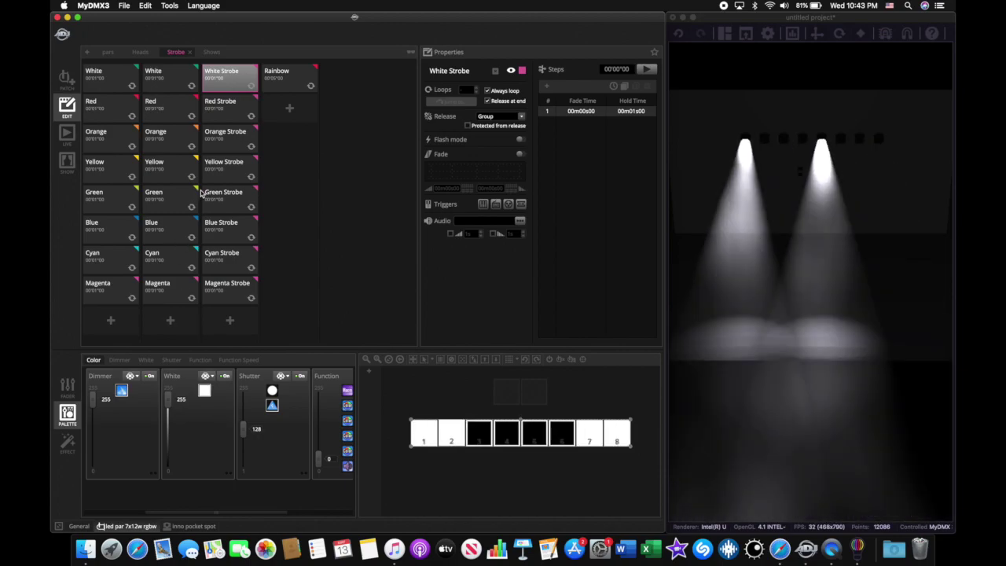
Step: Apply the strobe shutter preset at 128 to the pars in the Red, Orange, Yellow and Green Strobe scenes
click(240, 103)
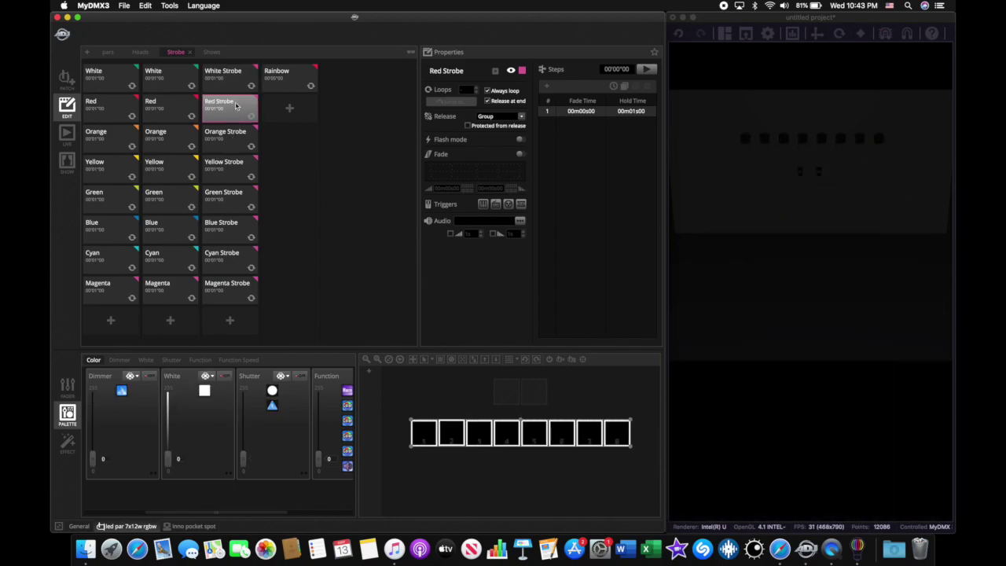
click(272, 405)
click(233, 152)
click(271, 406)
click(235, 181)
click(272, 406)
click(231, 209)
click(272, 406)
Step: Apply the strobe shutter preset at 128 to the pars in the Blue, Cyan and Magenta Strobe scenes
click(225, 238)
click(271, 406)
click(240, 260)
click(272, 406)
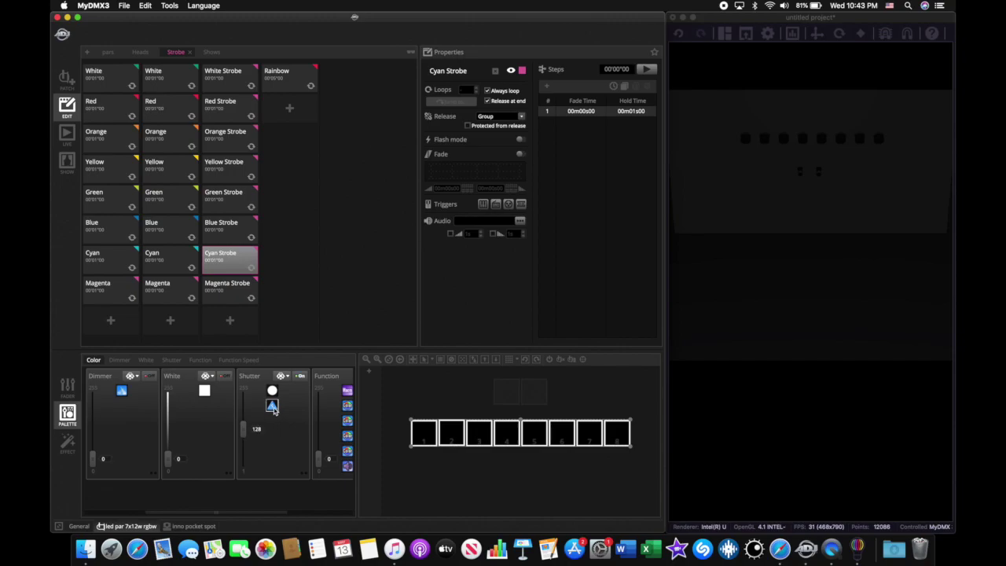
click(243, 296)
click(272, 405)
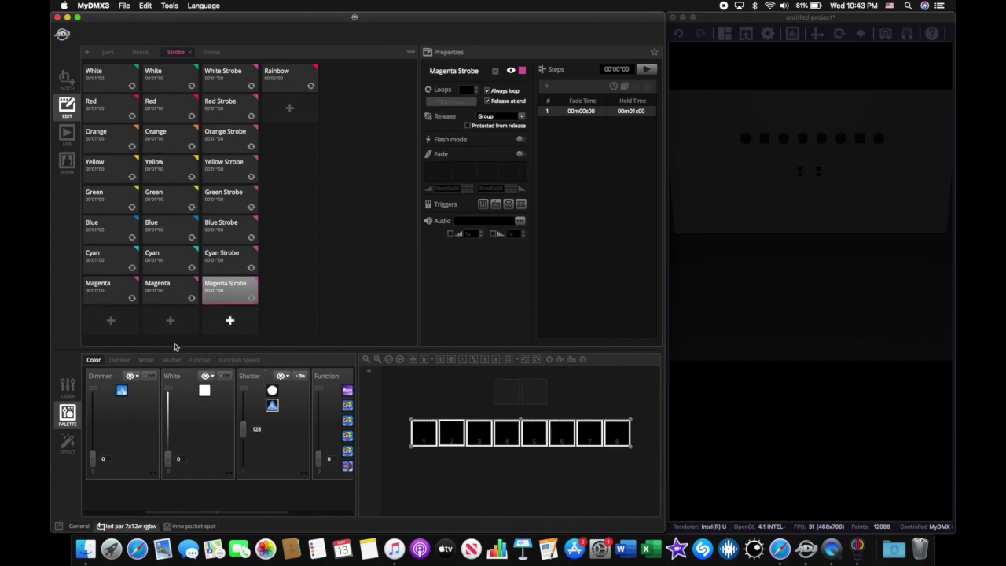
Step: In the Red Strobe scene, set the pars' dimmer and red channels to 255
click(66, 386)
click(228, 106)
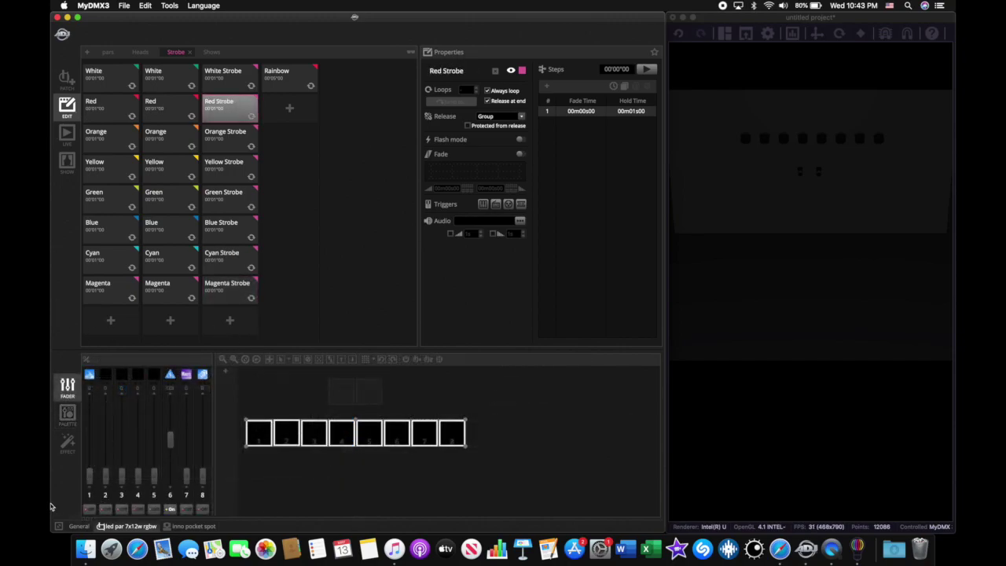
drag(105, 477, 105, 397)
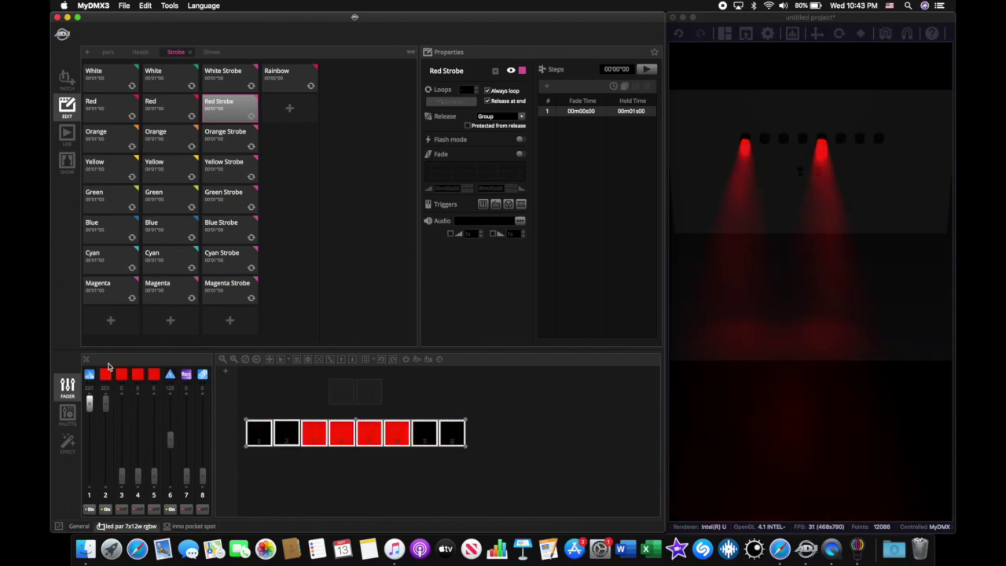
Step: In the Orange Strobe scene, set the pars' dimmer and red channels to 255 and green to about 105
click(224, 144)
drag(90, 476, 89, 400)
drag(105, 477, 106, 469)
drag(108, 424, 105, 385)
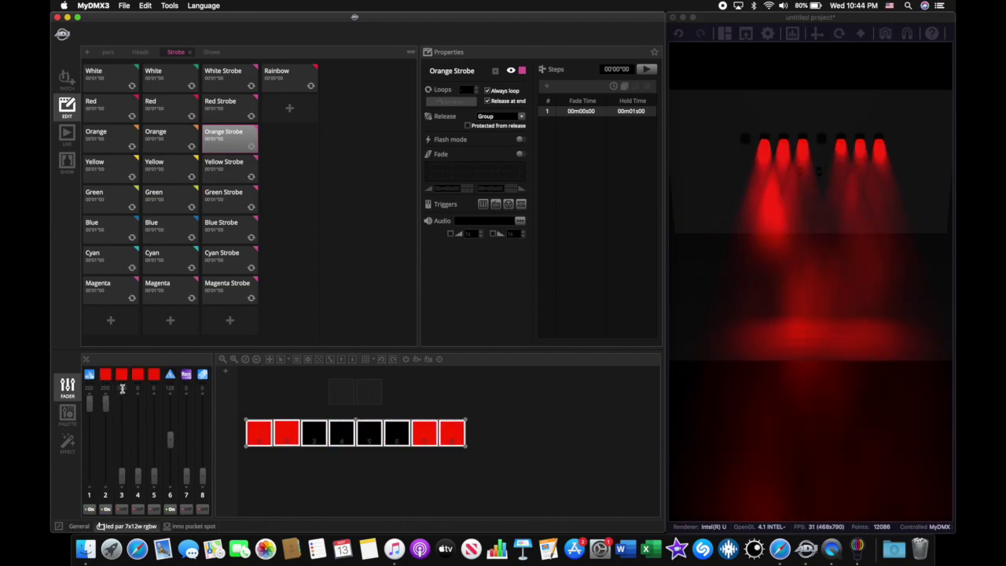
drag(122, 474, 122, 446)
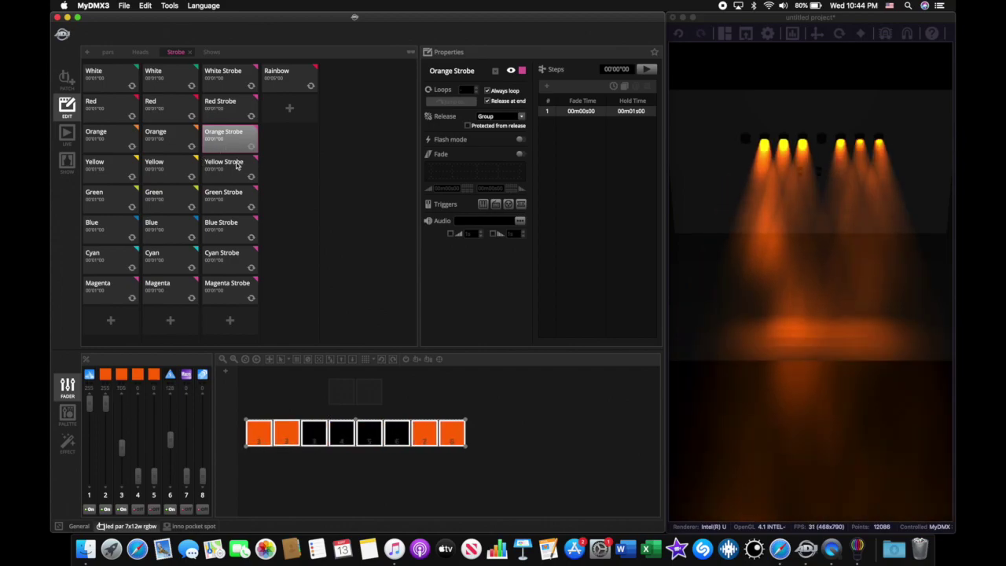
Step: In the Yellow Strobe scene, set the pars' red, green and dimmer channels to 255
click(235, 167)
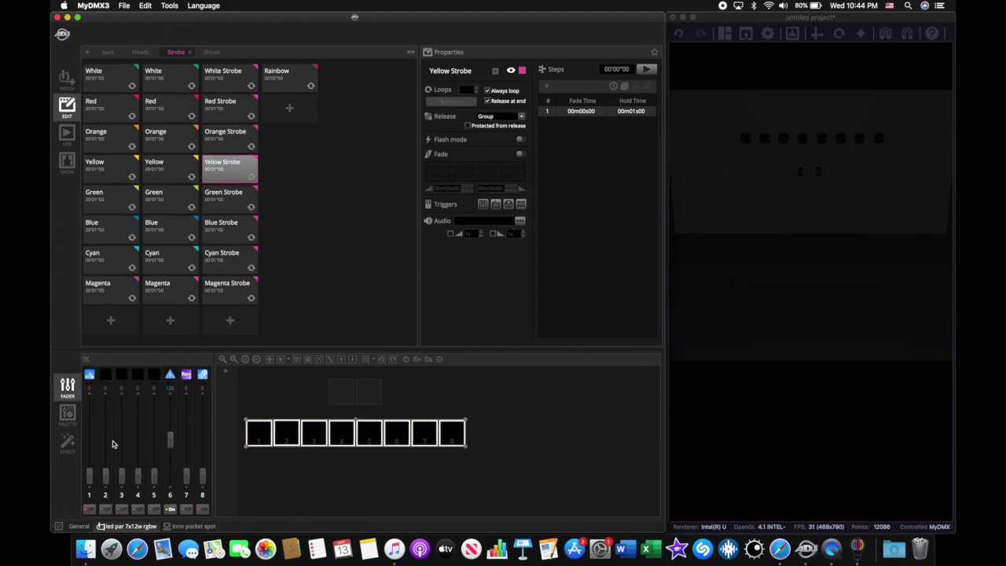
drag(108, 476, 106, 416)
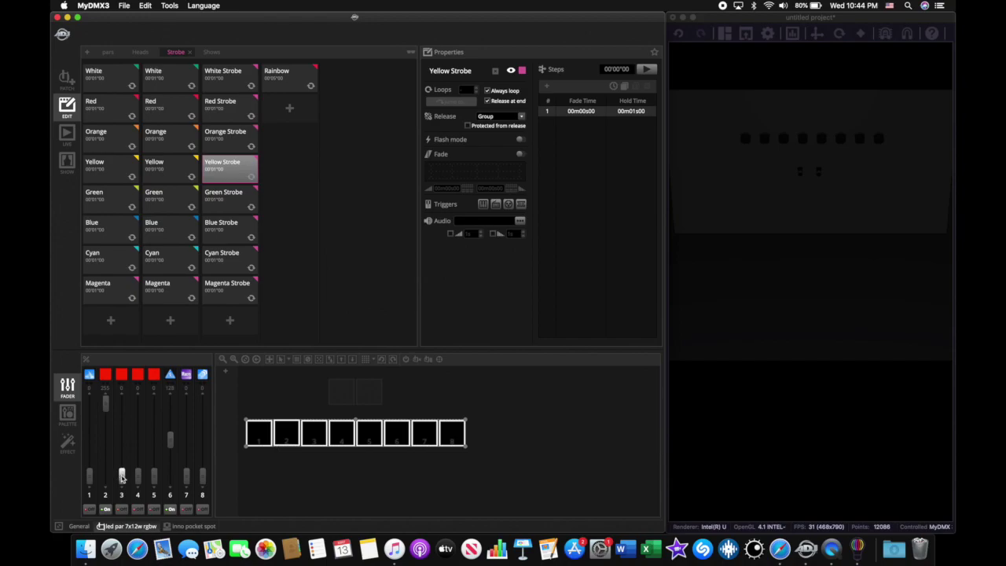
drag(122, 475, 122, 397)
drag(90, 477, 89, 403)
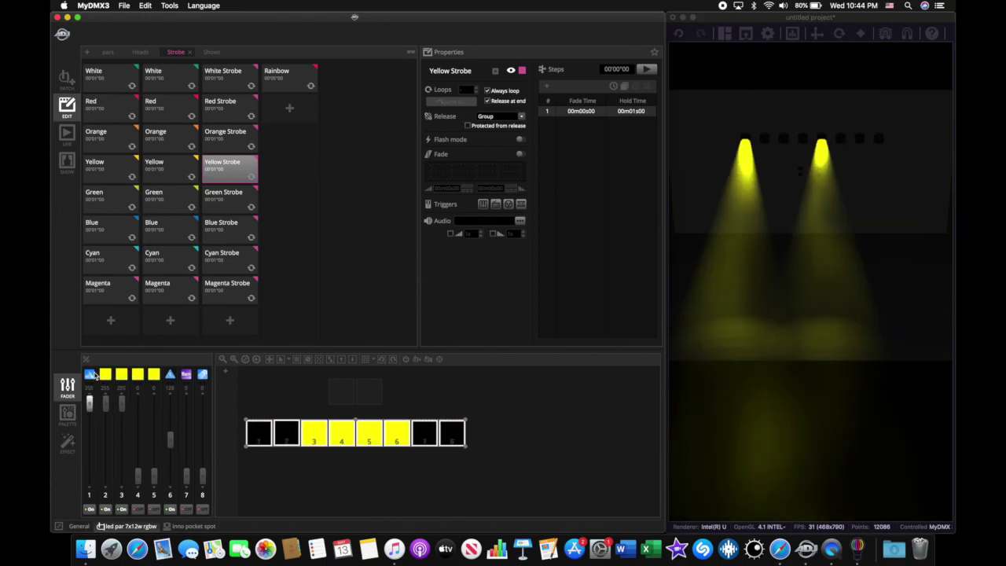
Step: In the Green Strobe scene, raise the pars' dimmer and green channels to full
click(223, 199)
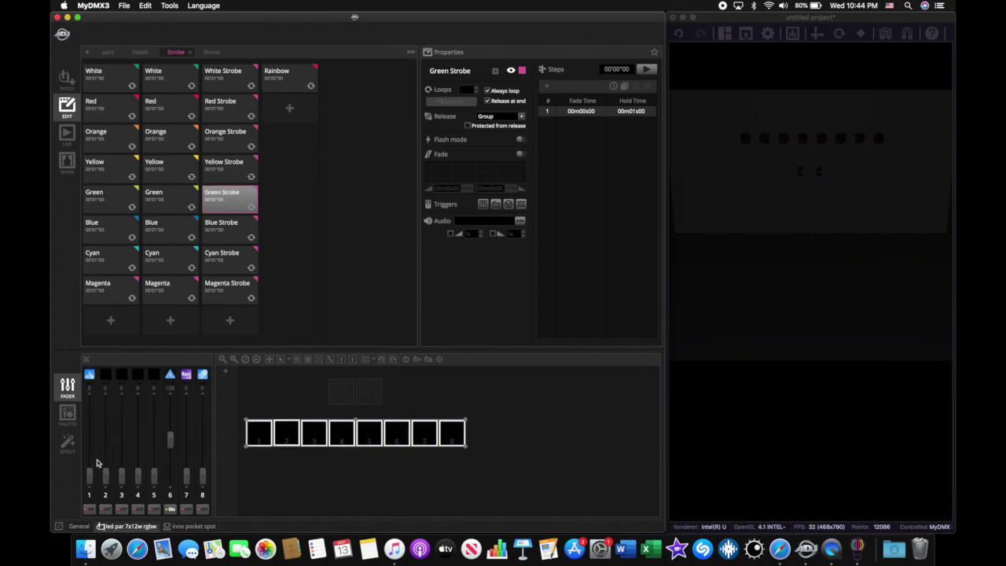
drag(90, 475, 93, 401)
drag(120, 474, 121, 403)
Step: In the Blue Strobe scene, set the pars' blue and dimmer channels to 255
click(226, 230)
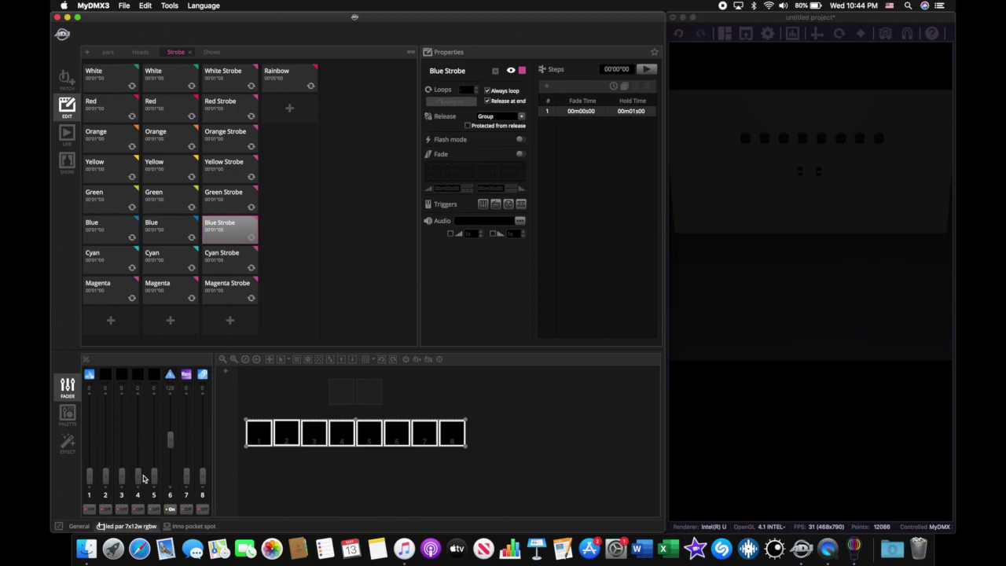
drag(138, 475, 138, 401)
drag(89, 475, 89, 403)
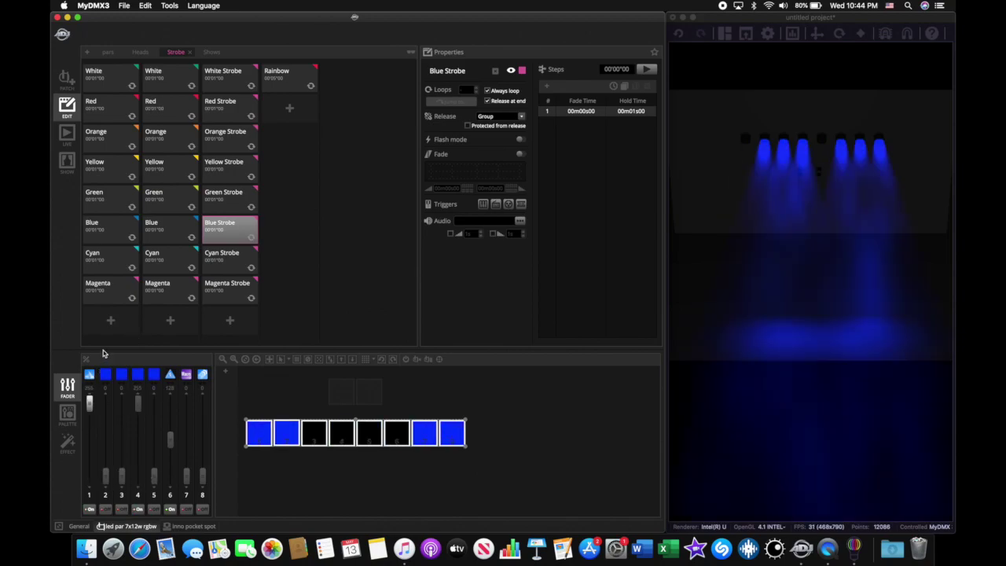
Step: In the Cyan Strobe scene, set the pars' green, blue and dimmer channels to 255
click(241, 255)
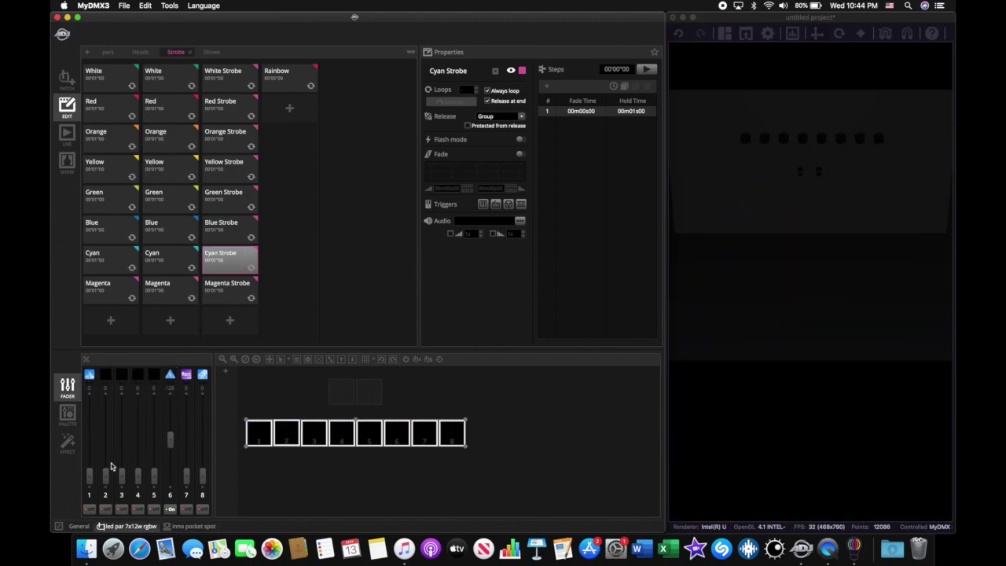
drag(122, 475, 121, 402)
drag(137, 474, 136, 391)
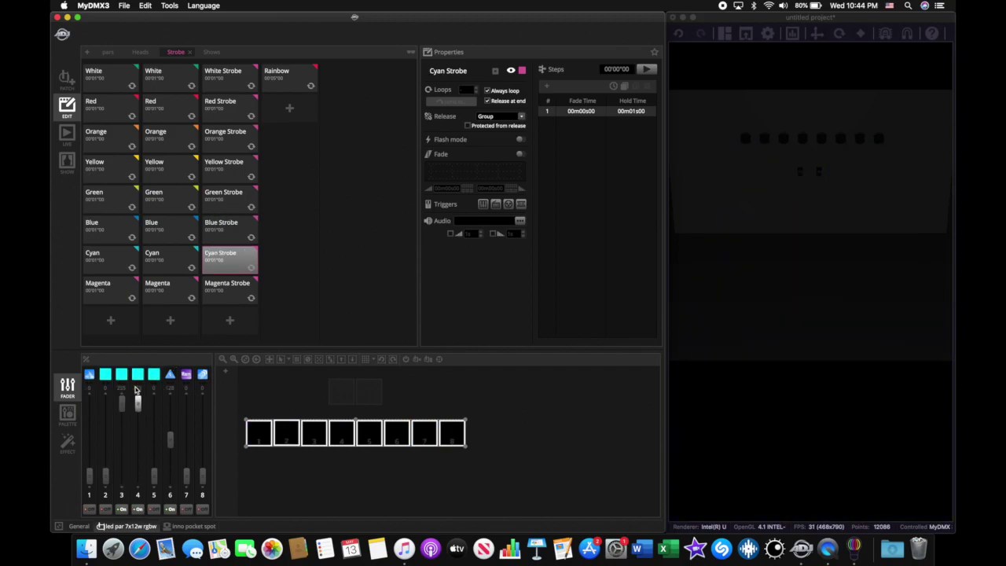
drag(89, 475, 89, 402)
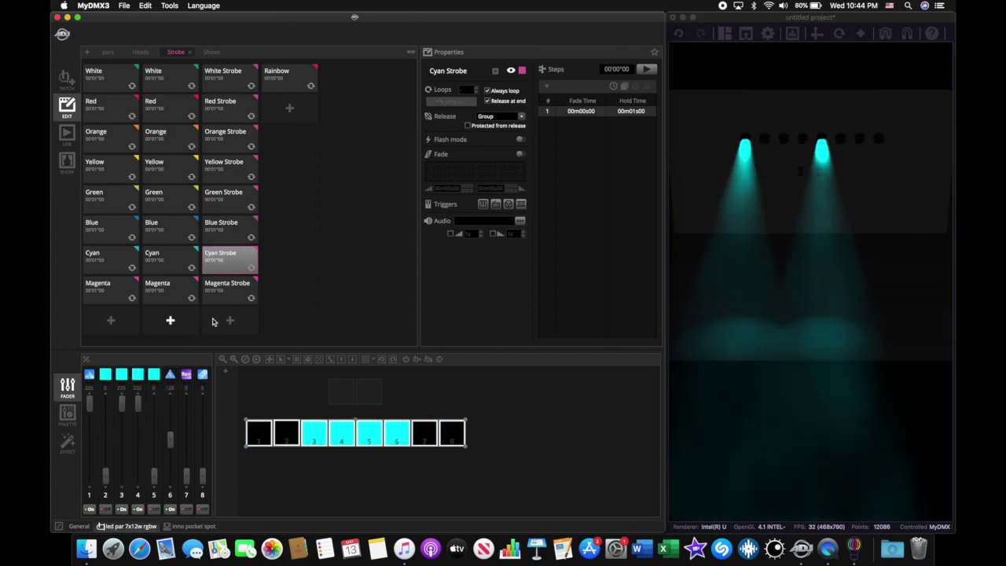
Step: In the Magenta Strobe scene, set the pars' red, blue and dimmer channels to 255
click(236, 291)
drag(105, 475, 105, 400)
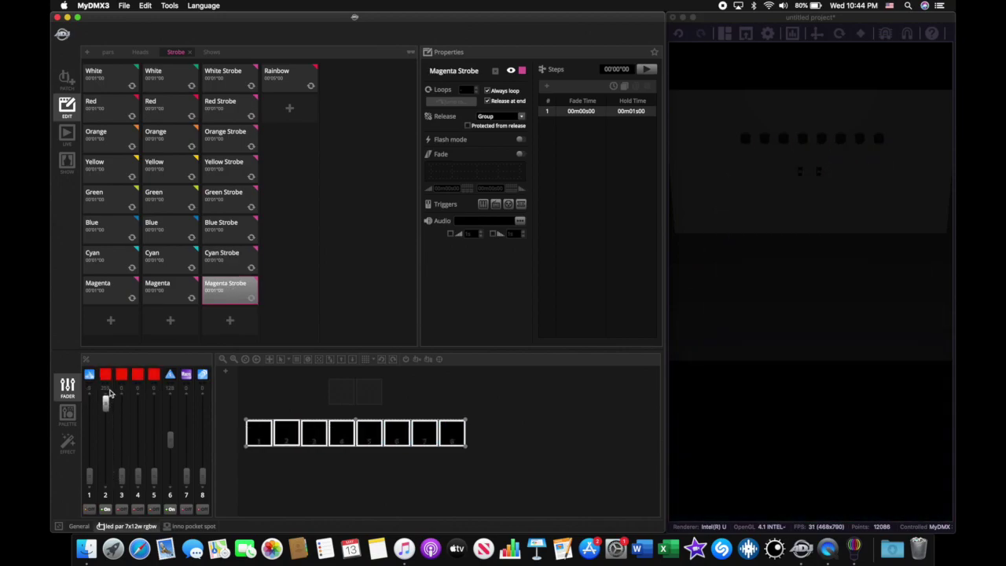
drag(137, 475, 139, 458)
drag(141, 397, 138, 401)
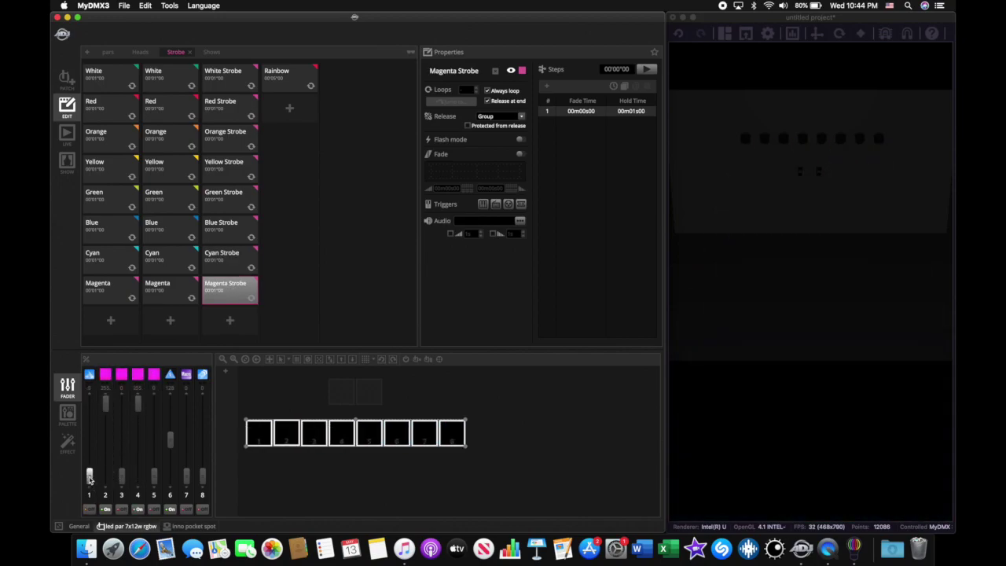
drag(89, 476, 88, 402)
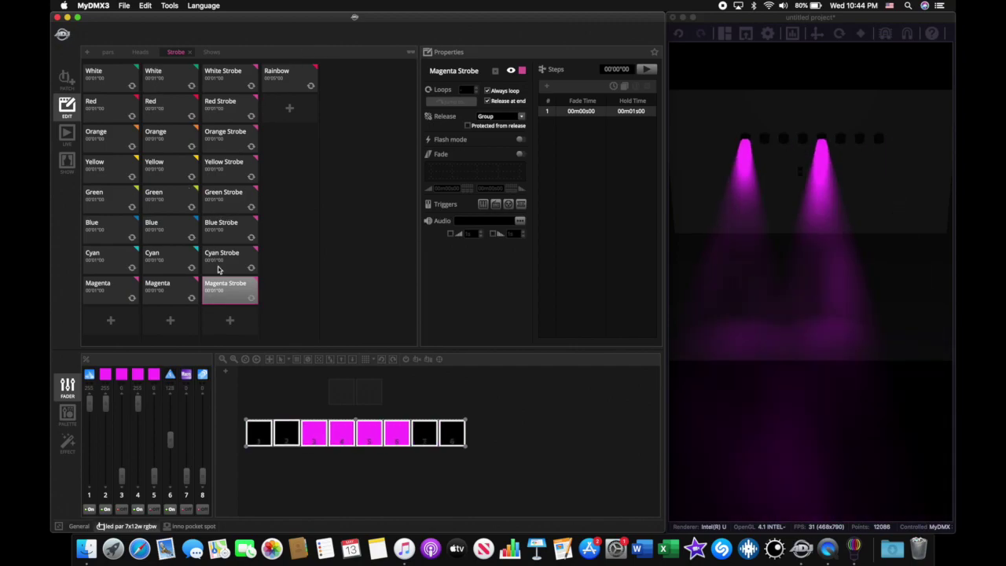
click(226, 286)
Step: Switch to live mode, collapse the Strobe scenes and play them one after another to preview the strobe colours, then stop playback
click(68, 138)
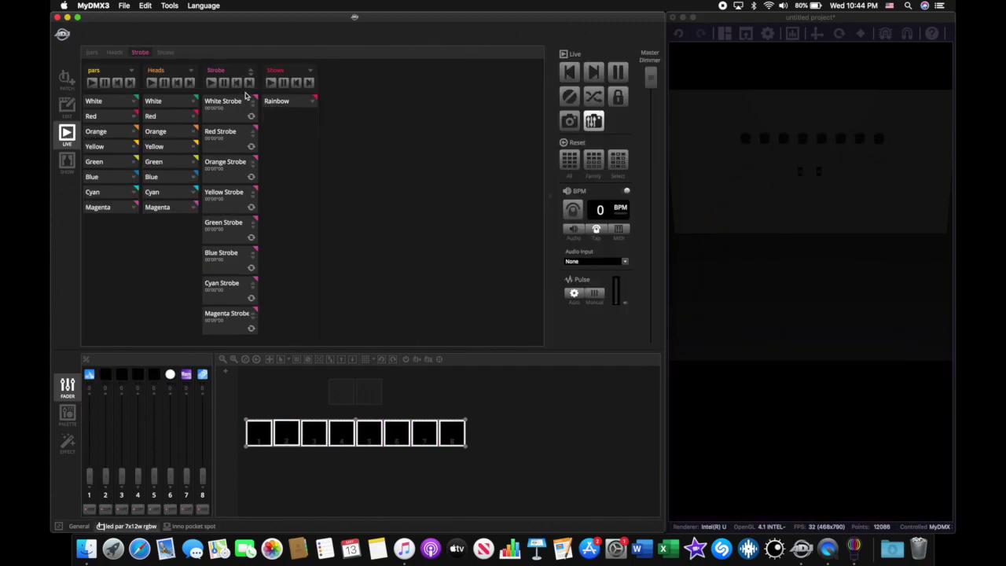
click(253, 74)
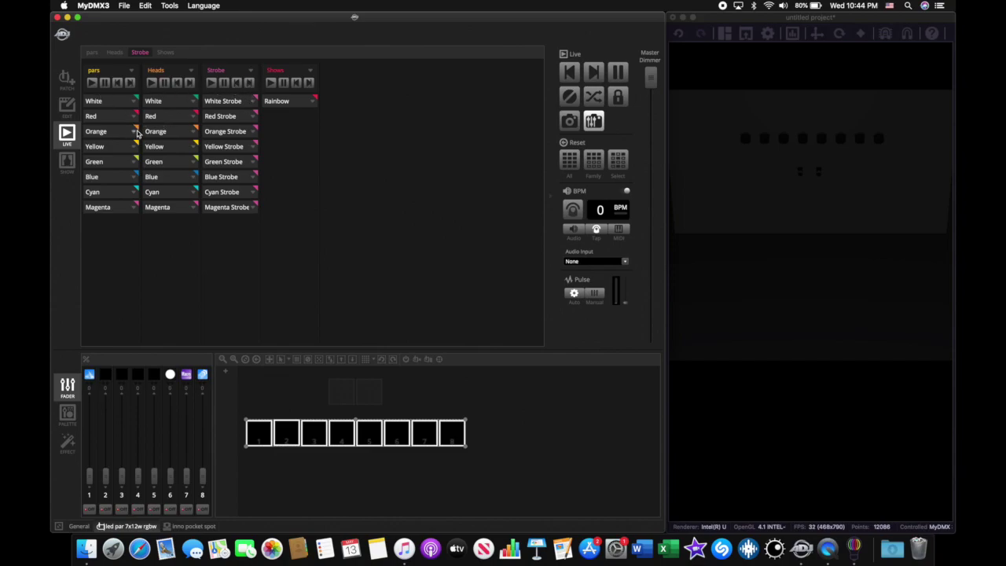
click(212, 103)
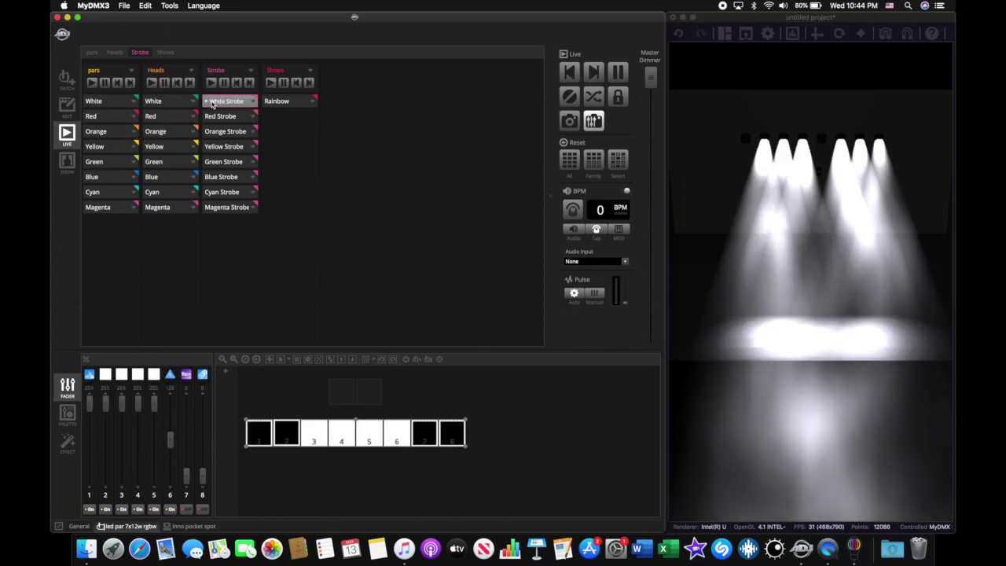
click(215, 118)
click(215, 148)
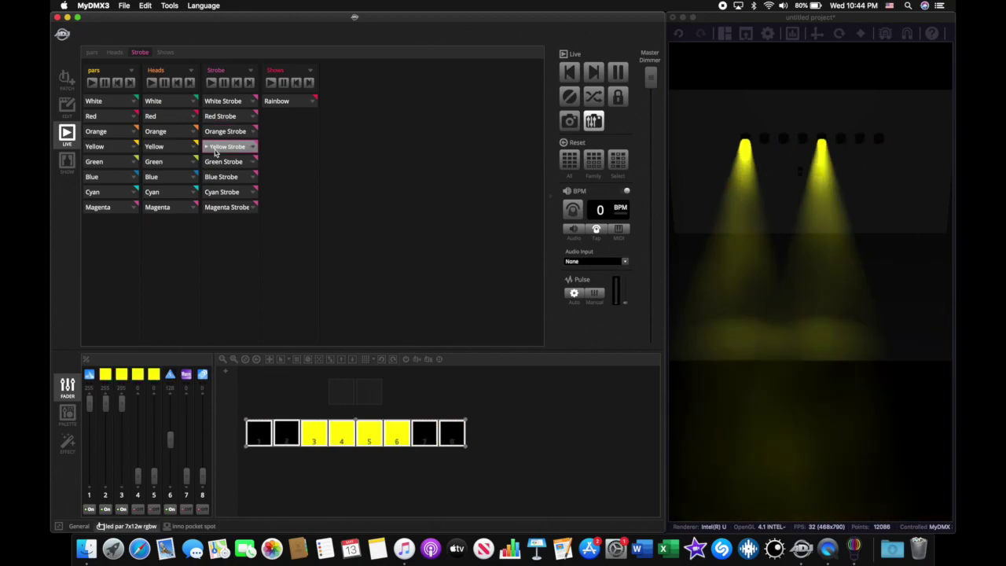
click(217, 162)
click(218, 177)
click(221, 192)
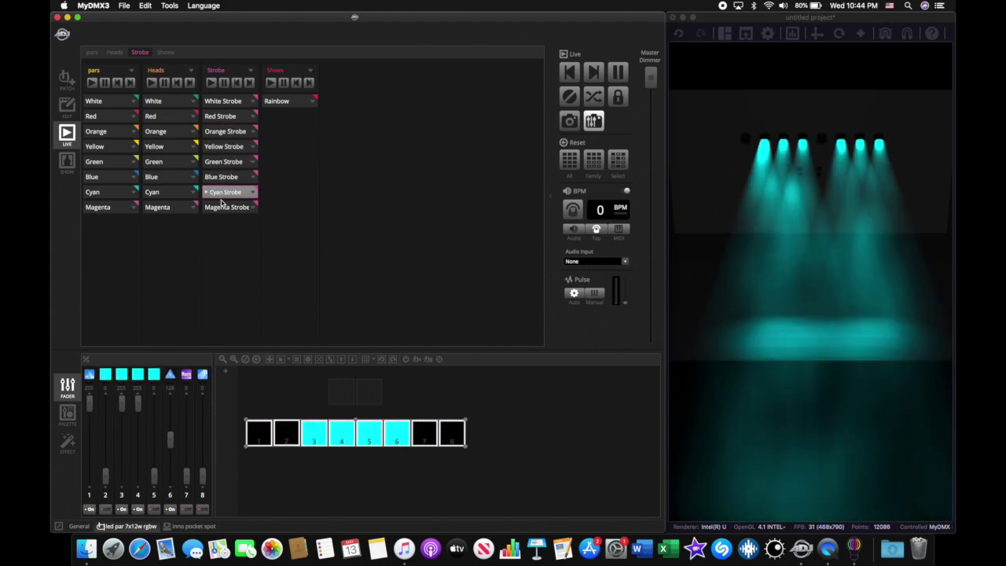
click(224, 207)
click(227, 192)
click(226, 193)
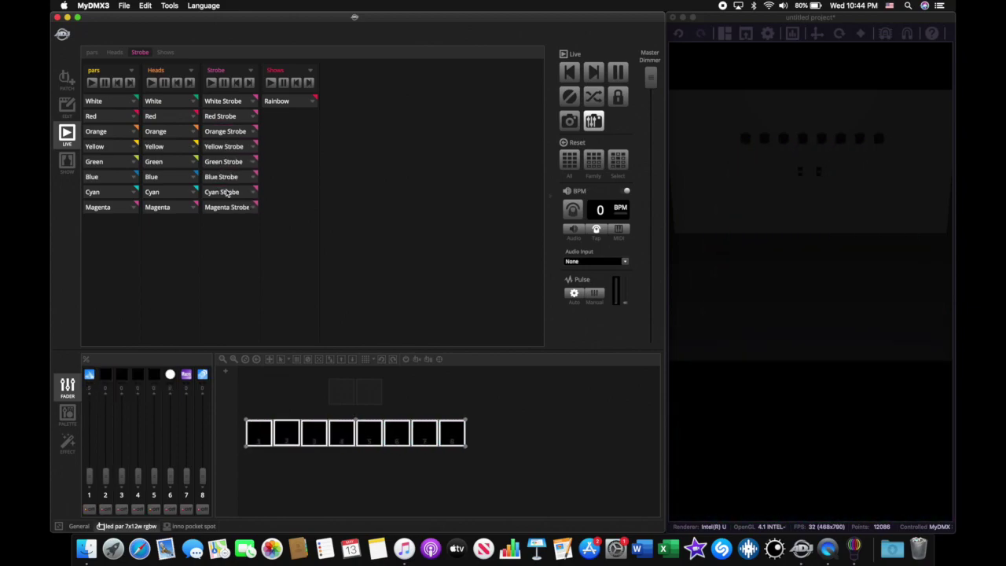
click(226, 192)
Step: Return to edit mode and colour-tag the White Strobe scene teal green, Red Strobe red and Orange Strobe orange
click(74, 107)
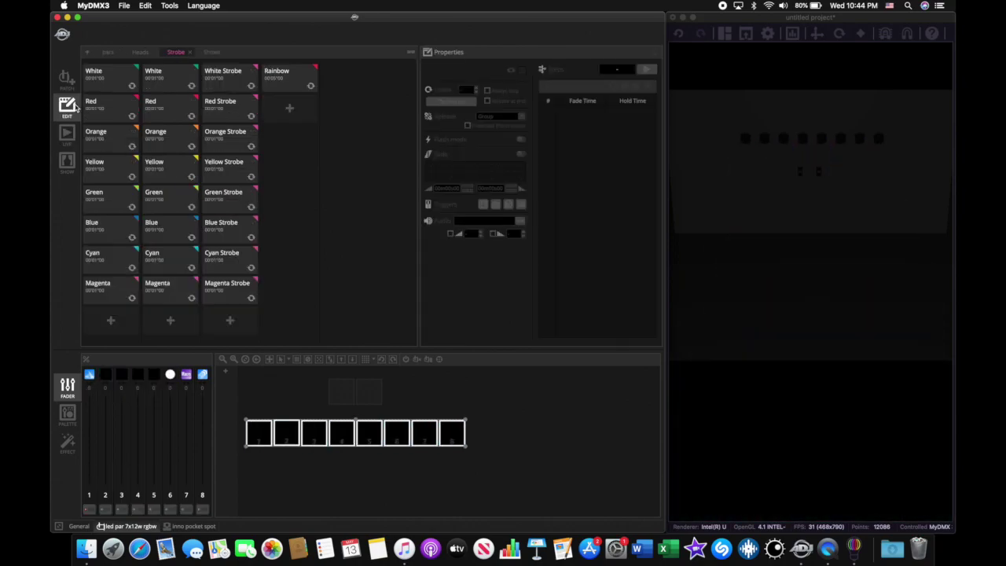
click(226, 88)
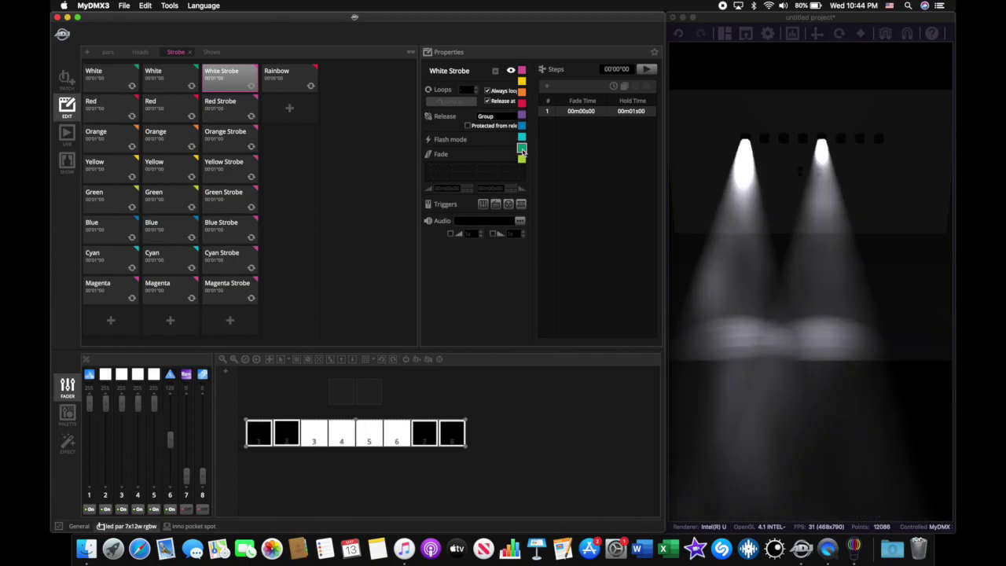
click(239, 103)
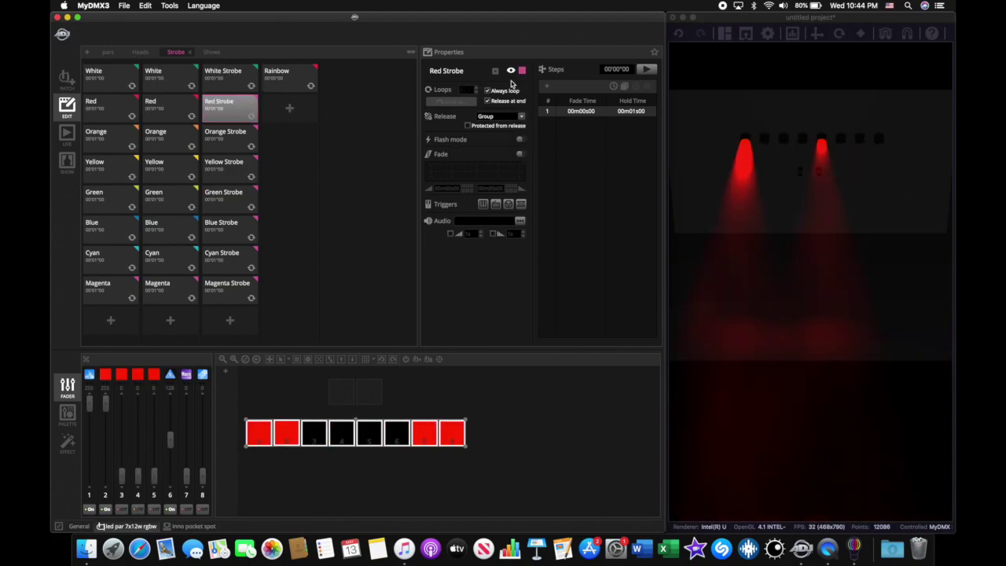
click(521, 71)
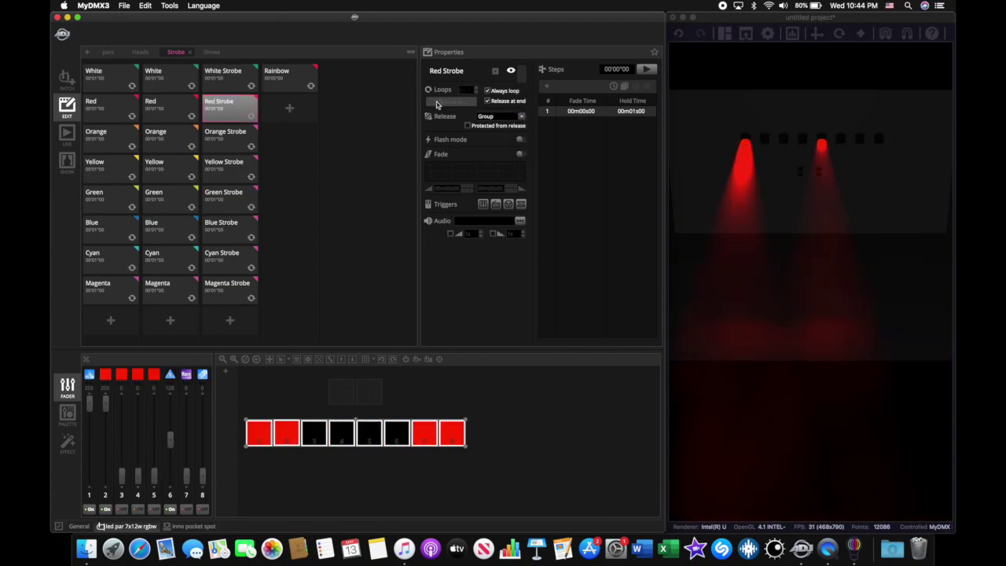
key(Down)
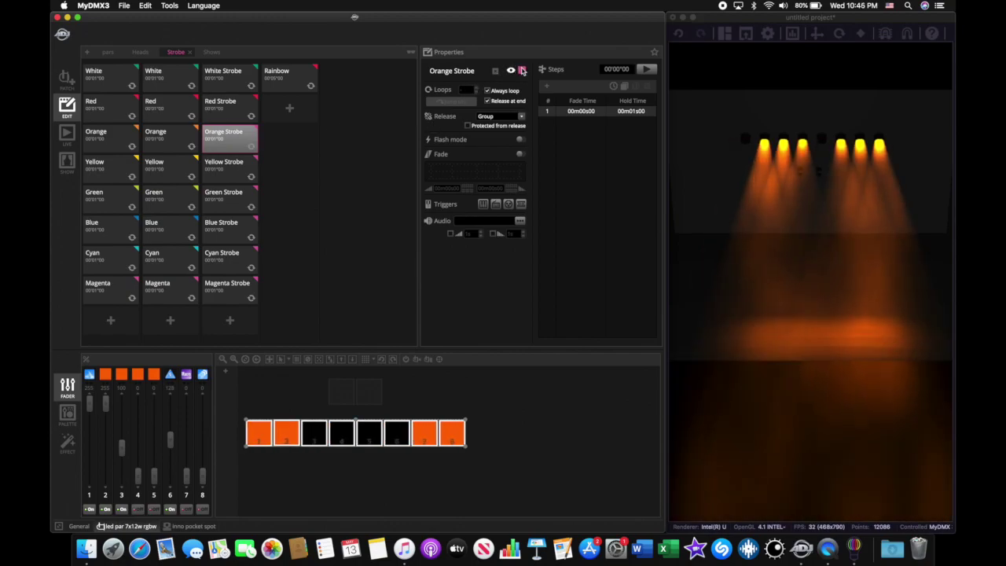
click(522, 70)
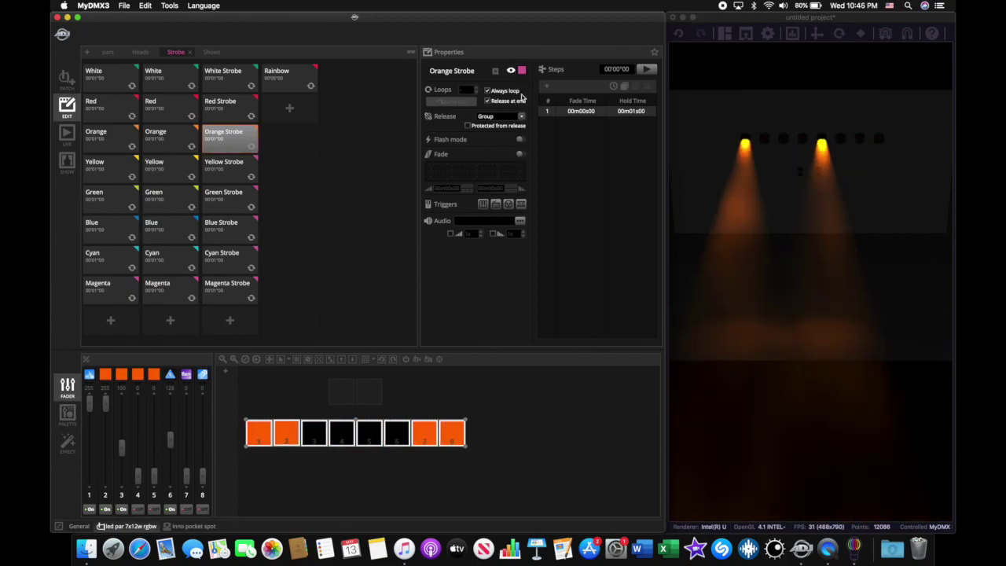
Step: Colour-tag the Yellow Strobe scene yellow, Green Strobe lime green and Blue Strobe blue
click(228, 166)
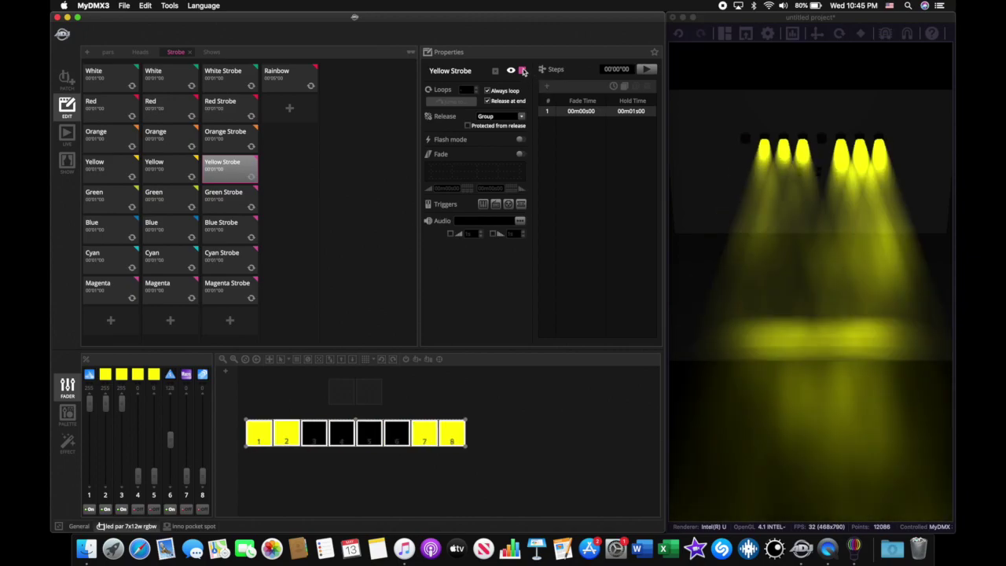
click(522, 71)
click(271, 174)
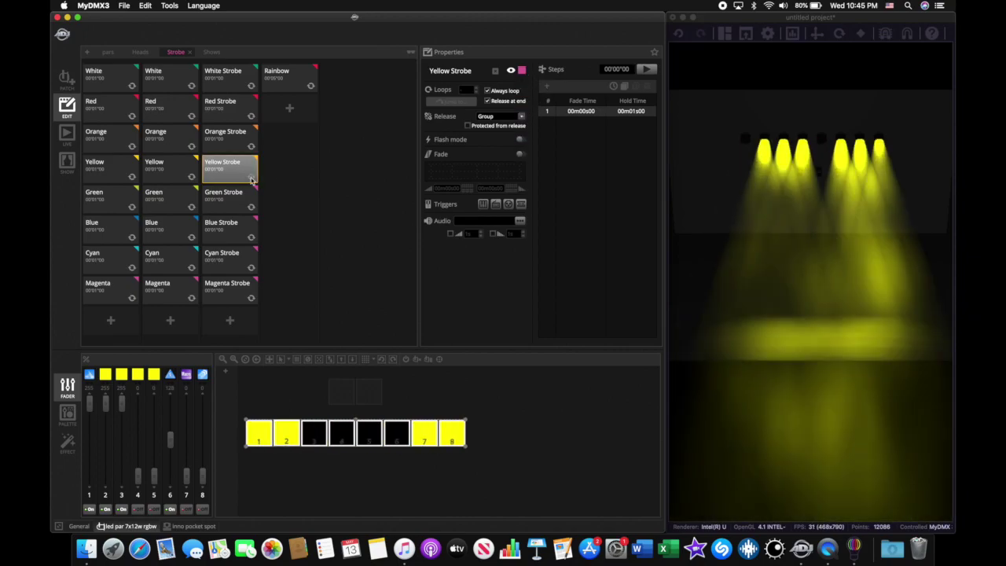
click(523, 71)
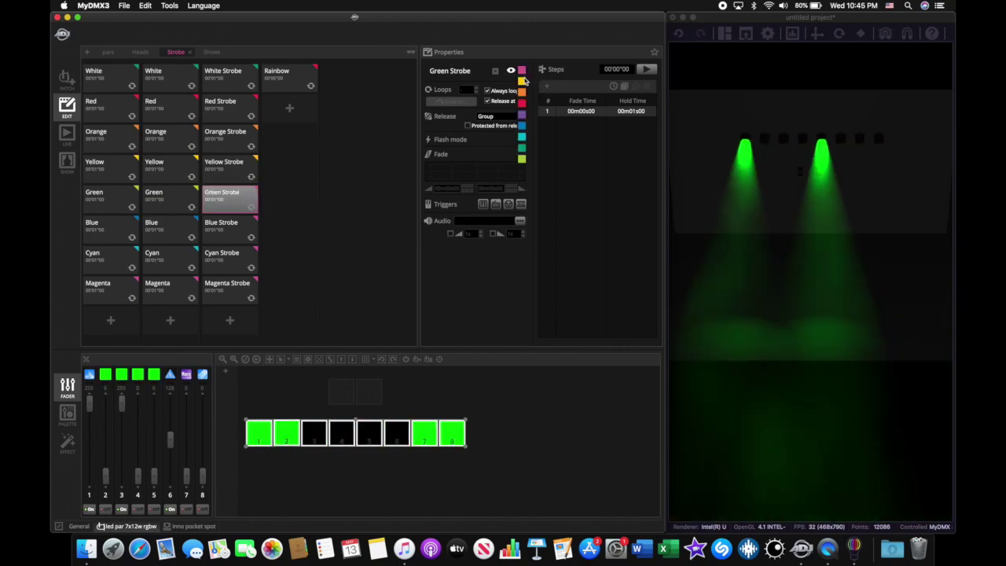
click(230, 235)
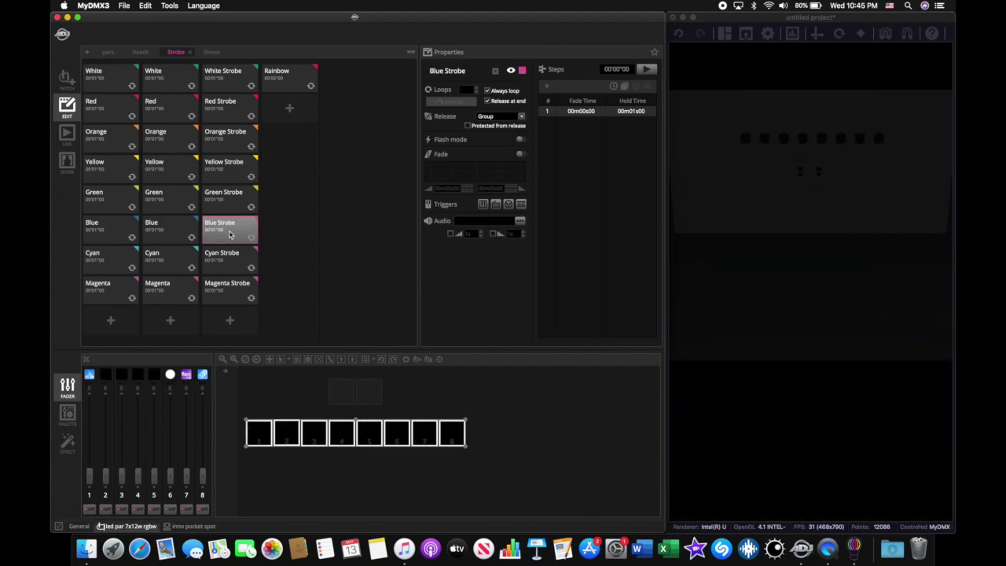
click(522, 71)
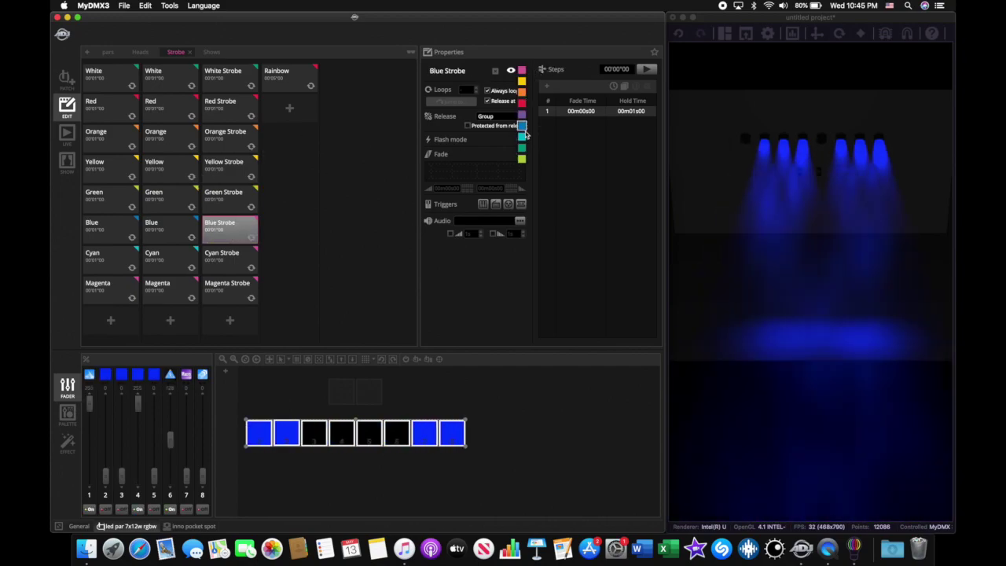
Step: Colour-tag the Cyan Strobe scene cyan, check the Magenta Strobe scene and leave no scene selected
click(228, 257)
click(523, 70)
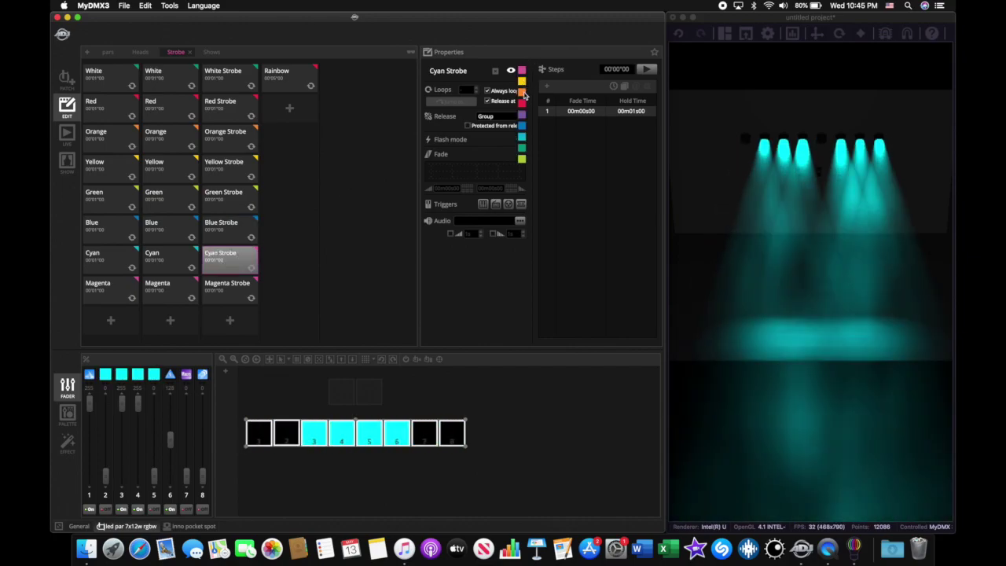
click(521, 141)
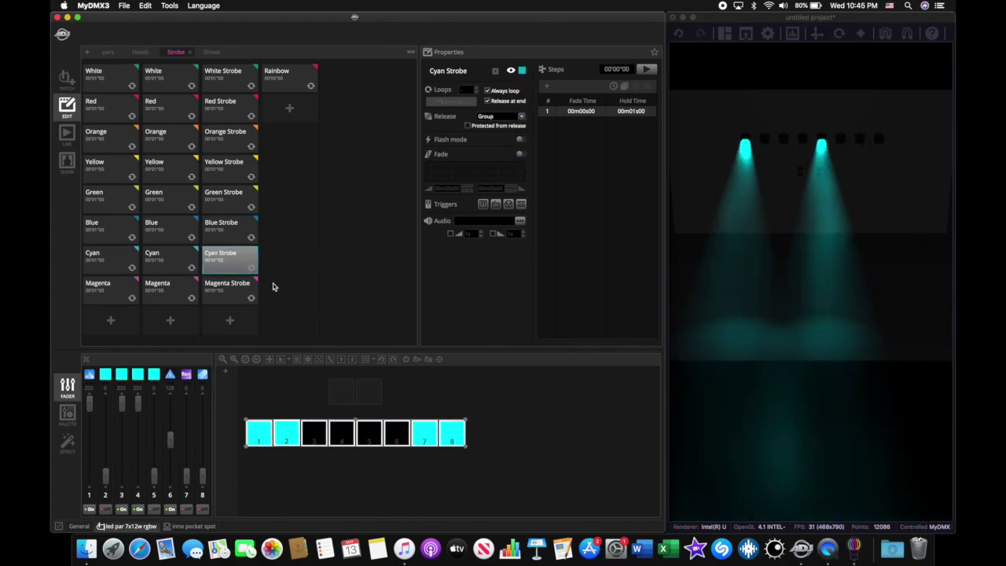
click(228, 292)
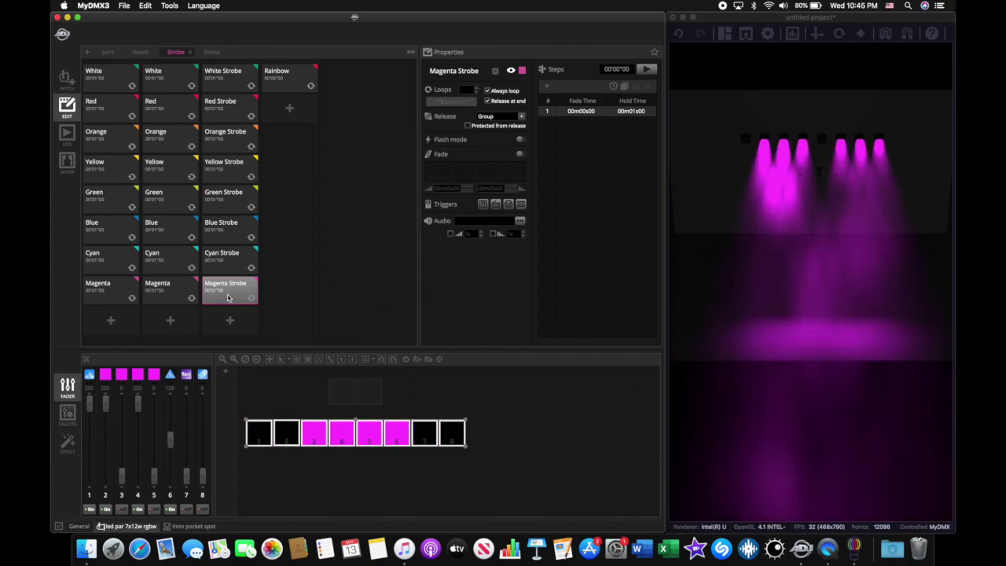
click(228, 297)
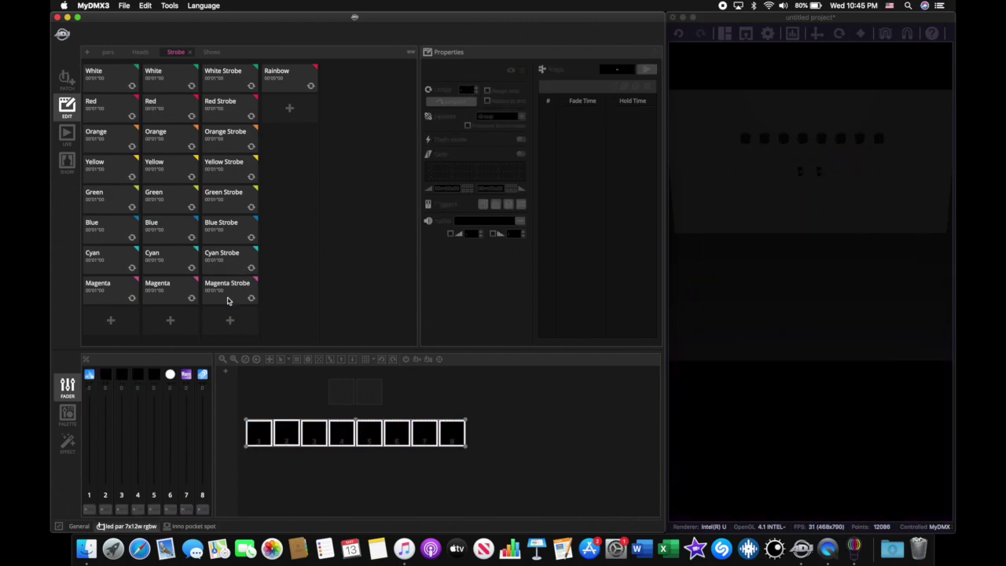
Step: In the White Strobe scene, set the inno pocket spots' dimmer to 255 and their shutter to the first Strobe preset at 73
click(185, 525)
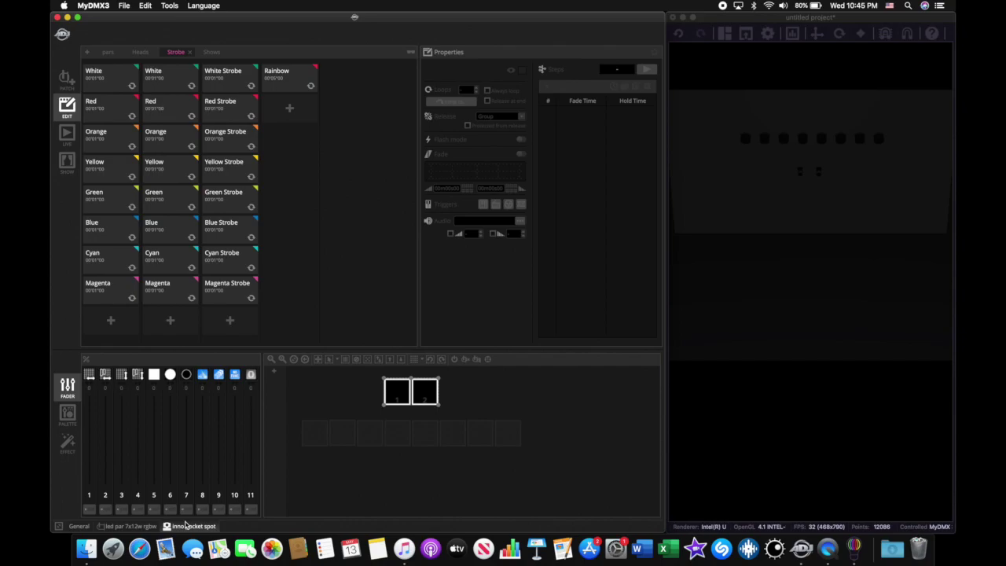
click(235, 83)
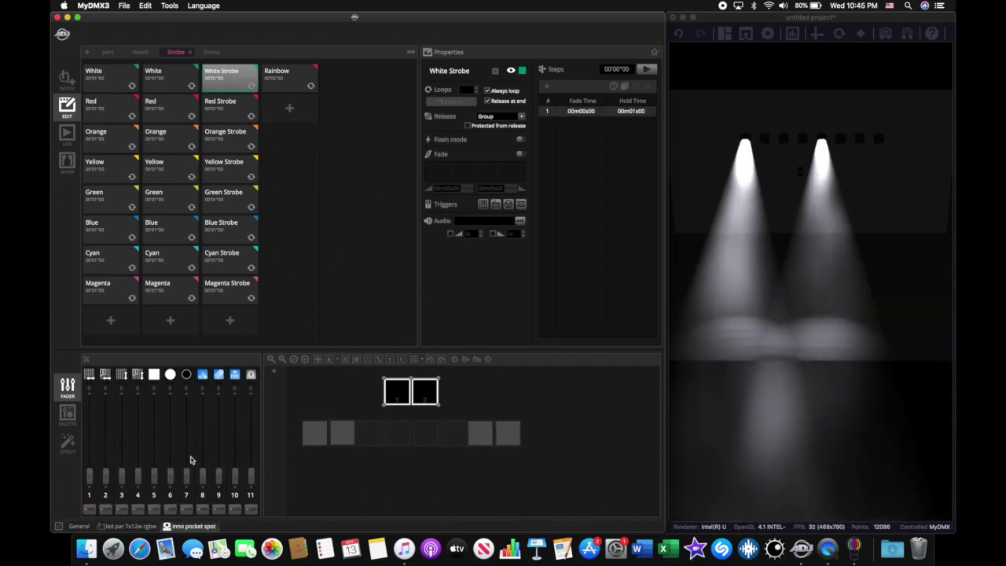
drag(202, 477, 204, 401)
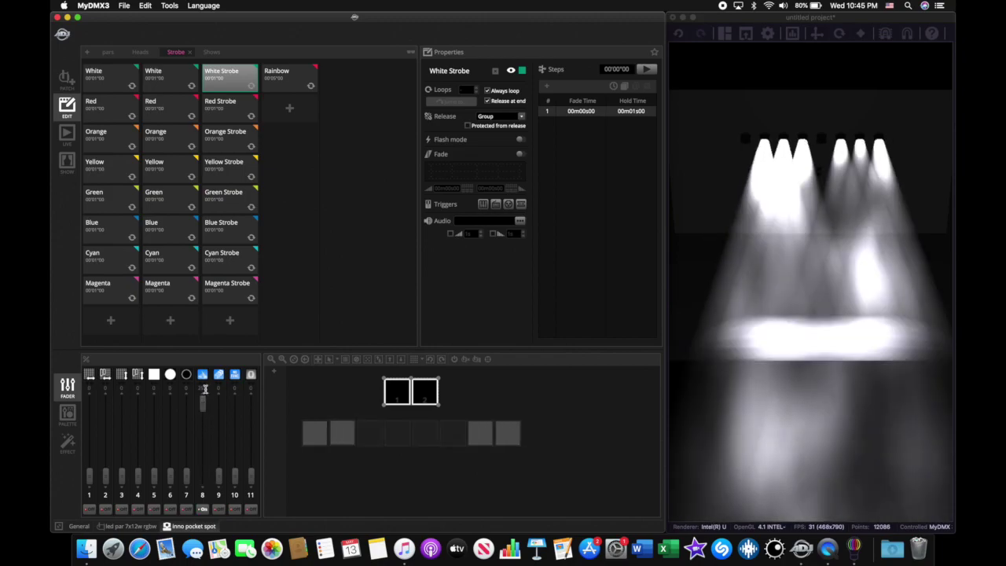
click(69, 415)
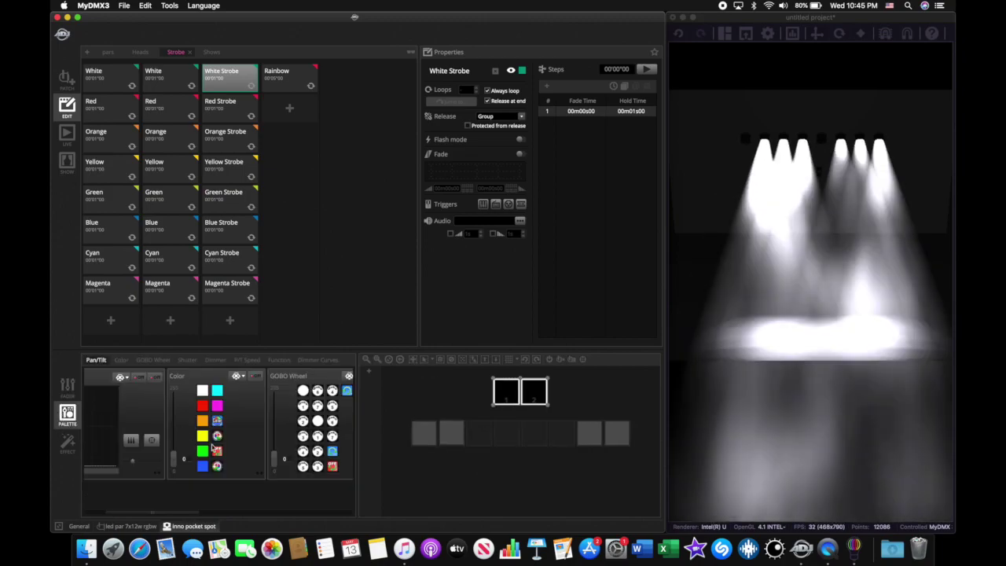
scroll(224, 428, right, 5)
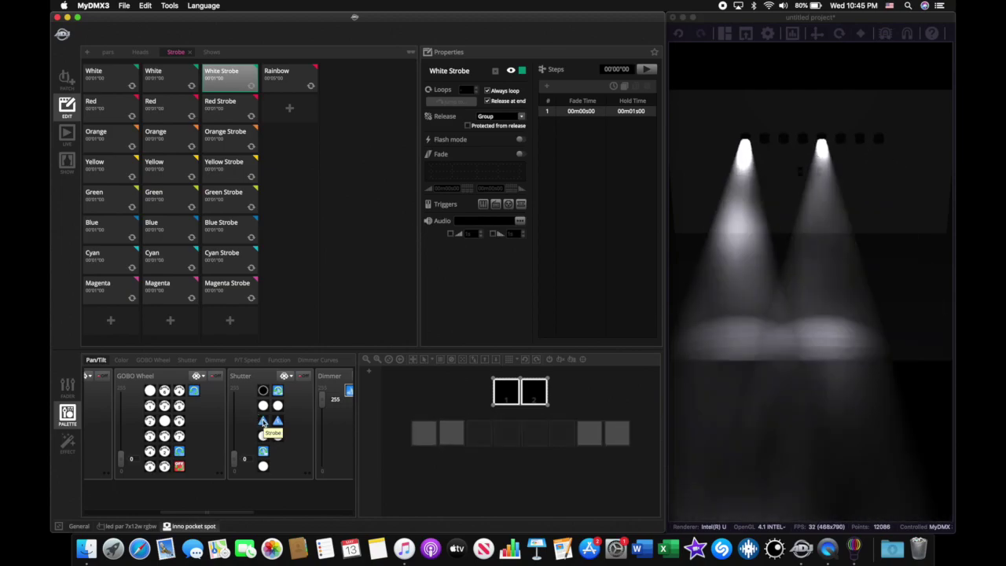
click(263, 422)
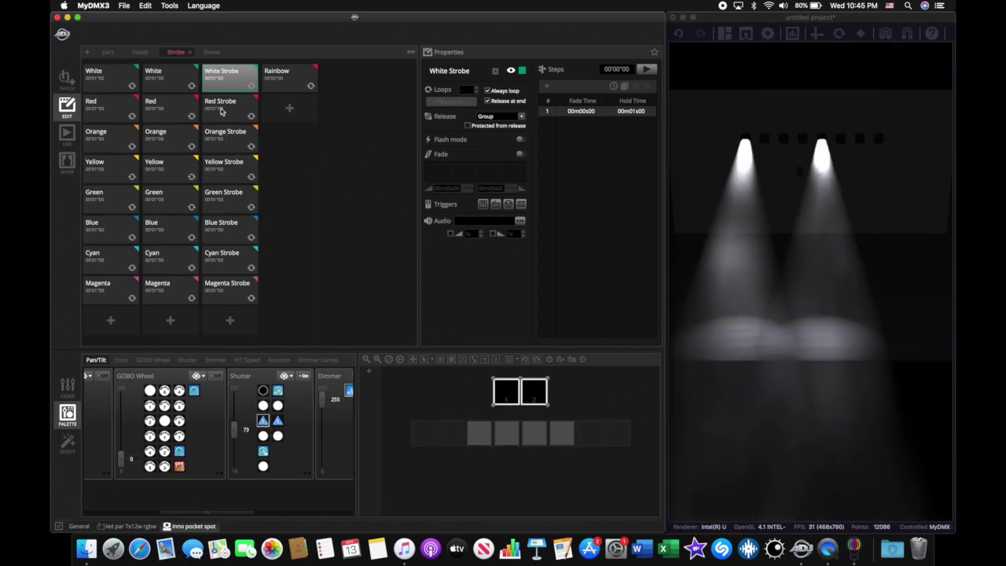
Step: Set the inno pocket spots' shutter to the first Strobe preset at 73 in each scene from Red Strobe through Magenta Strobe
click(221, 111)
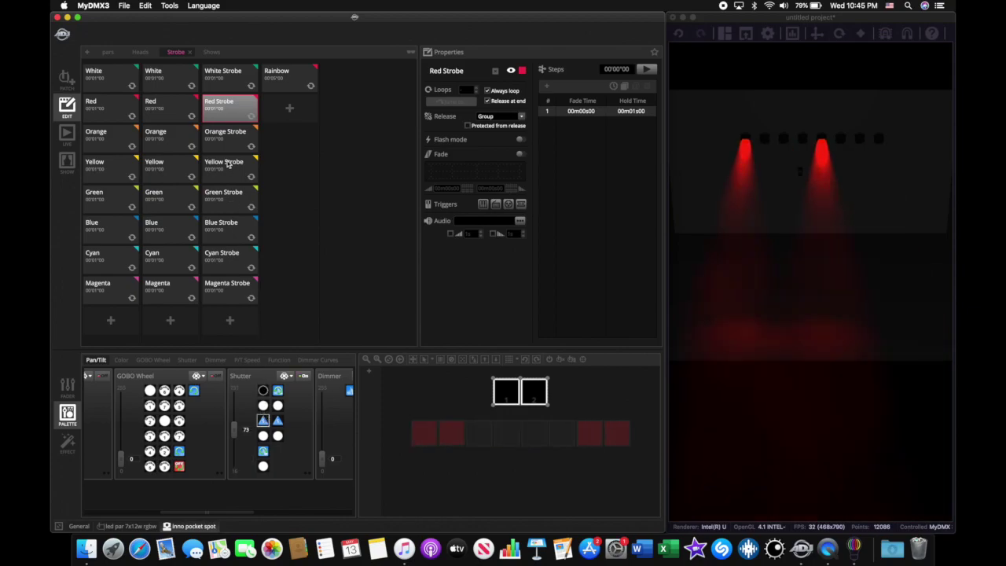
click(228, 141)
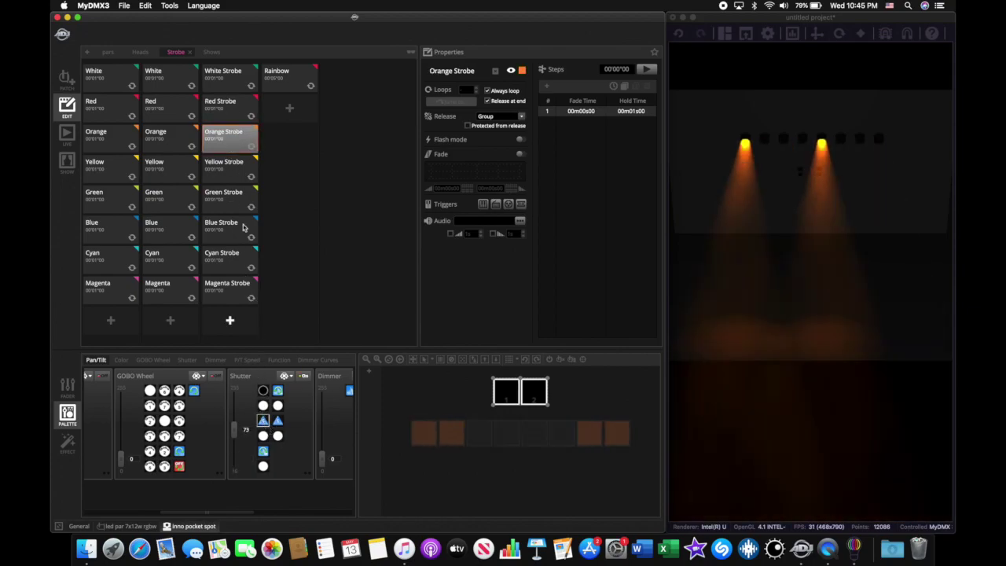
click(229, 170)
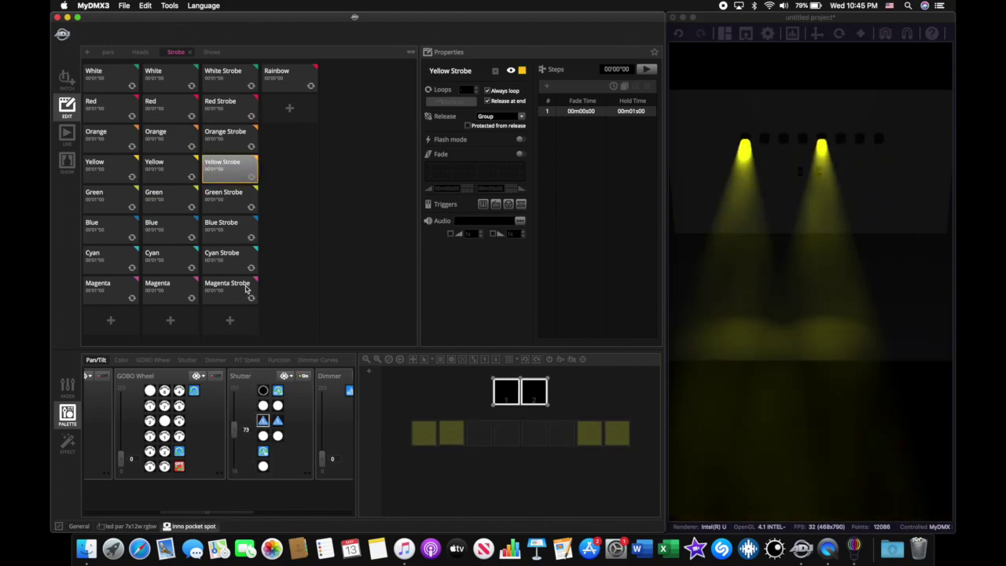
click(228, 198)
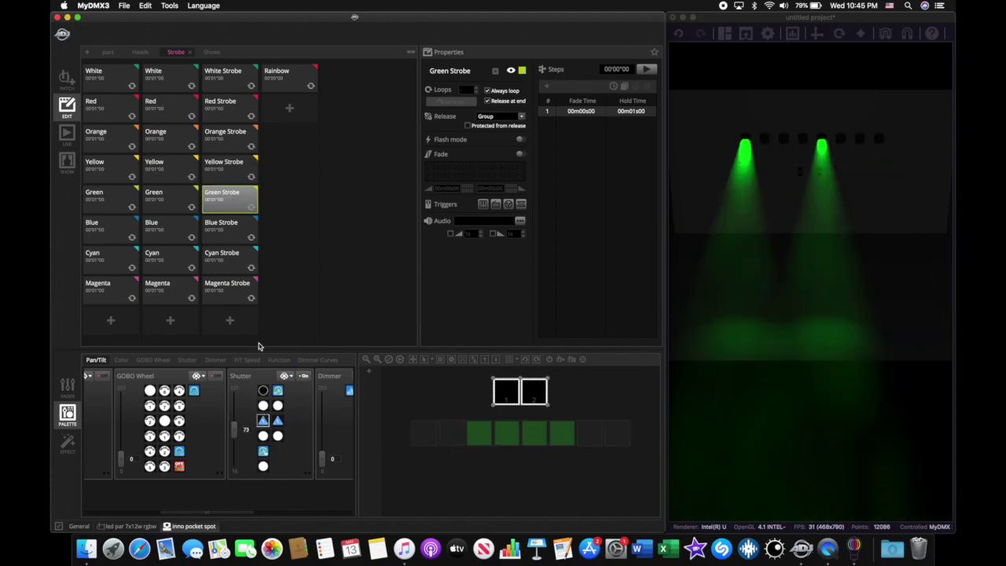
click(228, 227)
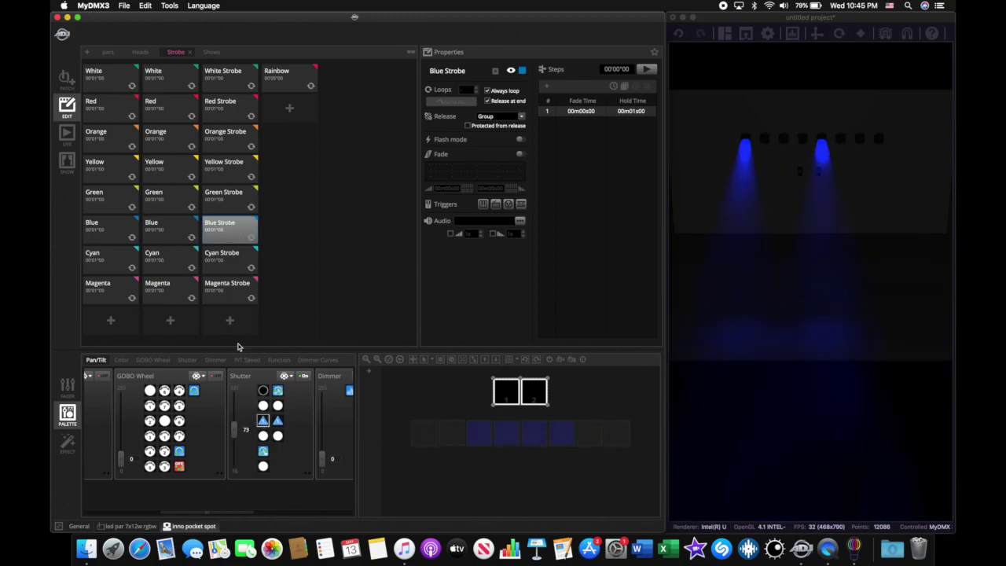
click(223, 259)
click(262, 421)
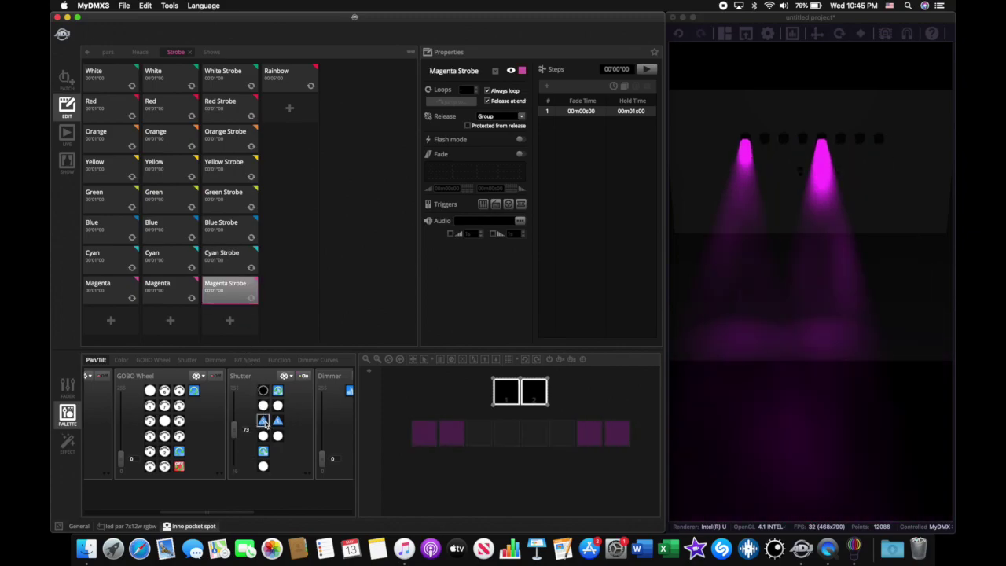
Step: Check the spots in the White Strobe scene, then set their dimmer to 255 in the Red, Orange and Yellow Strobe scenes
click(230, 81)
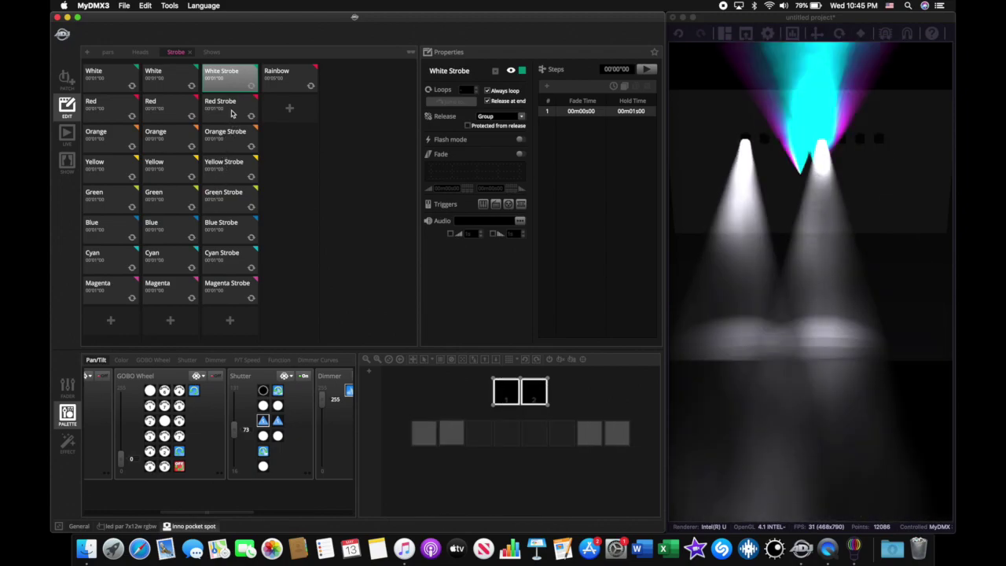
scroll(220, 425, right, 3)
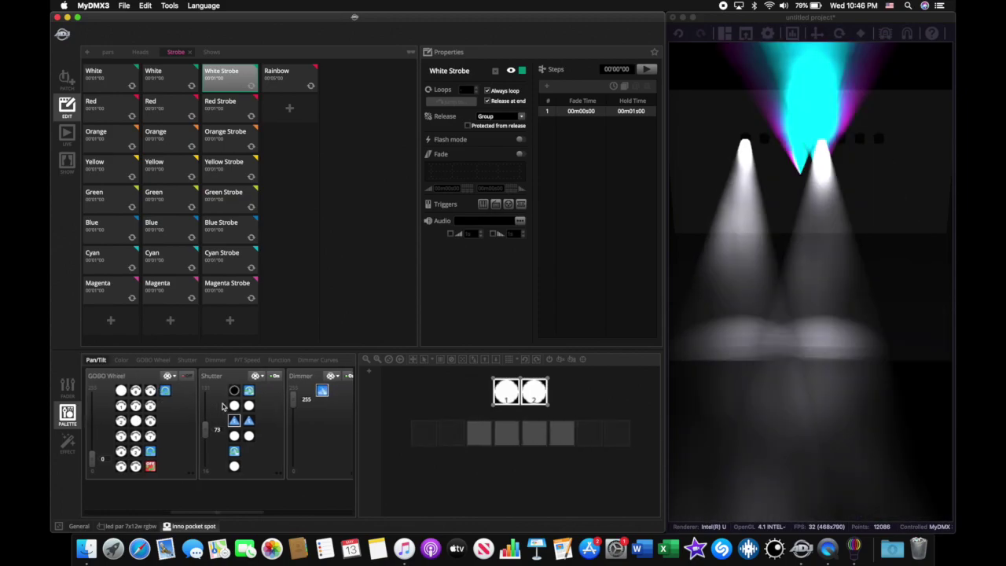
click(228, 106)
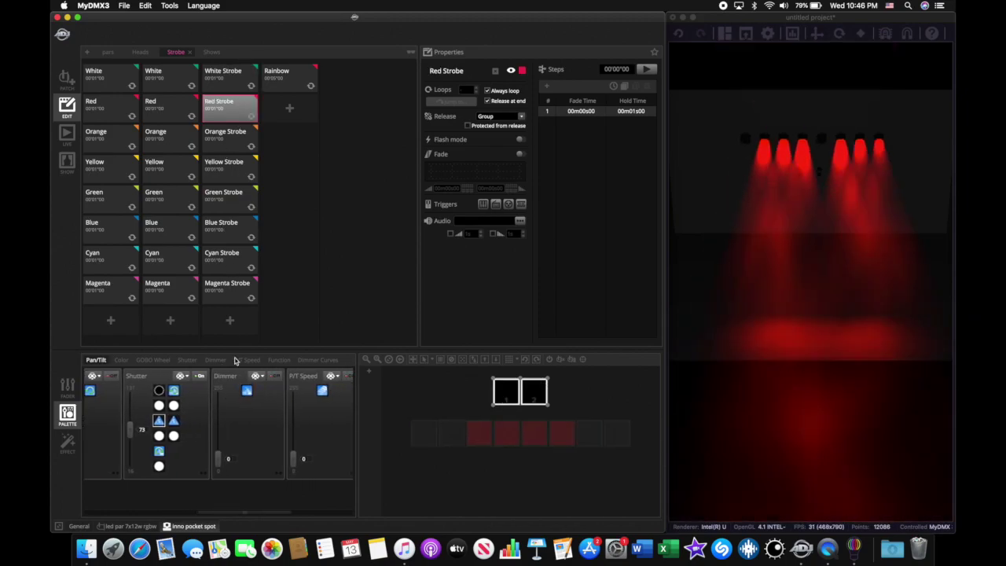
click(232, 127)
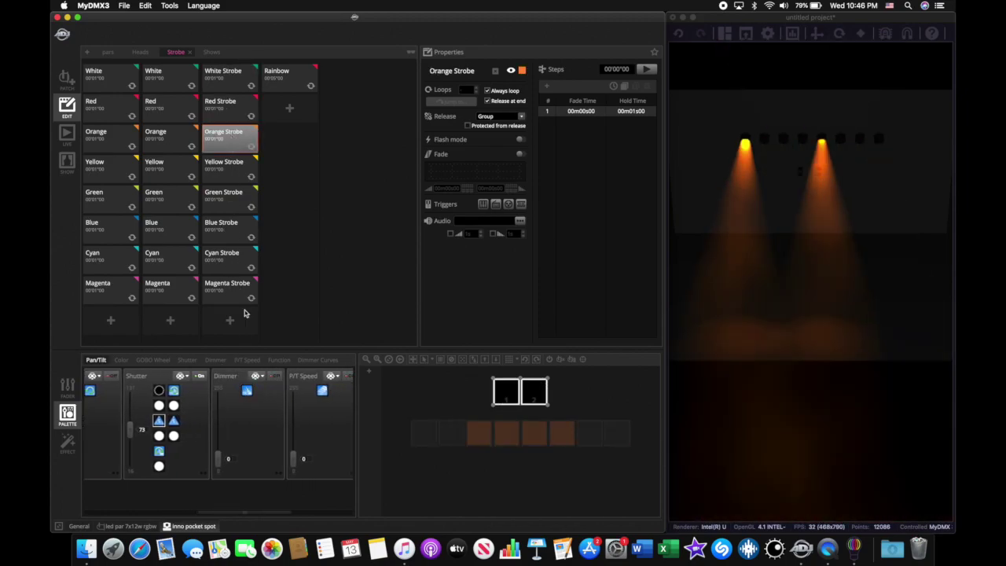
click(236, 172)
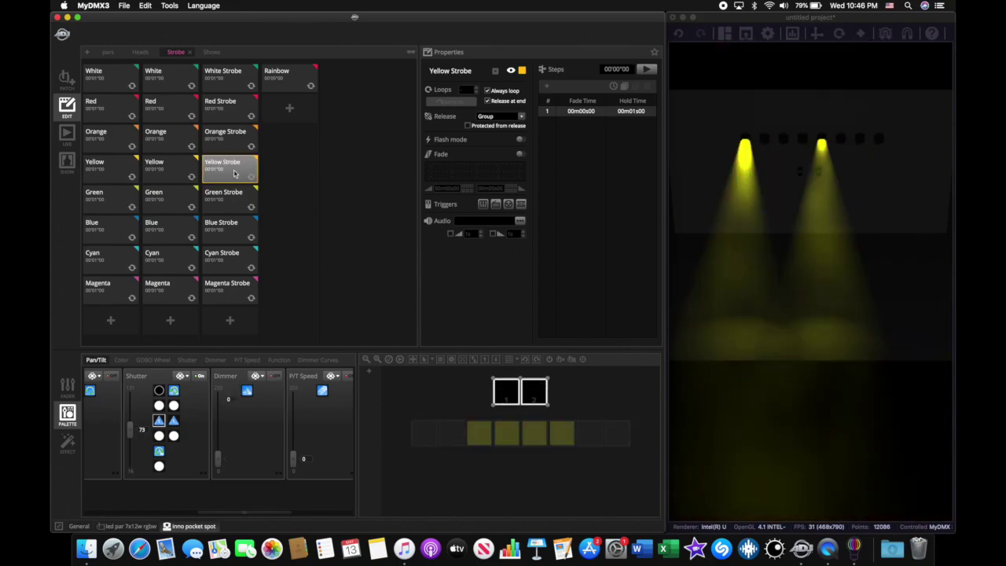
click(247, 391)
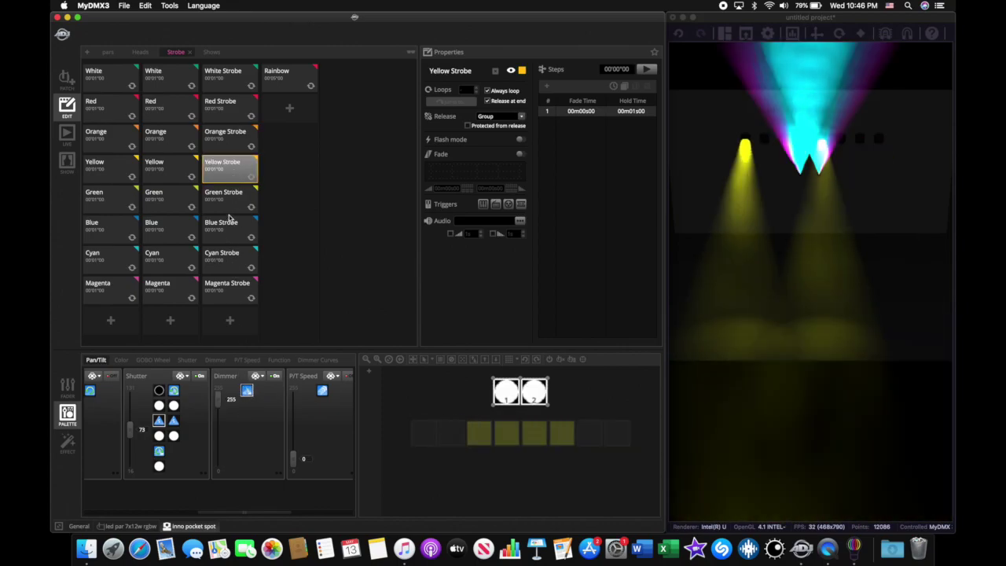
Step: Set the inno pocket spots' dimmer to 255 in the Green Strobe and Blue Strobe scenes
click(232, 203)
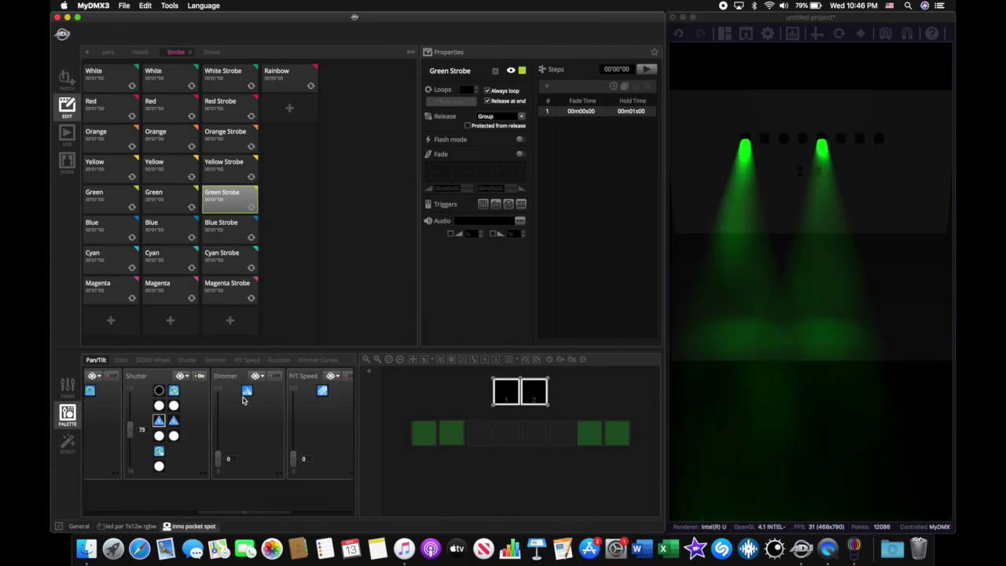
click(247, 390)
click(243, 245)
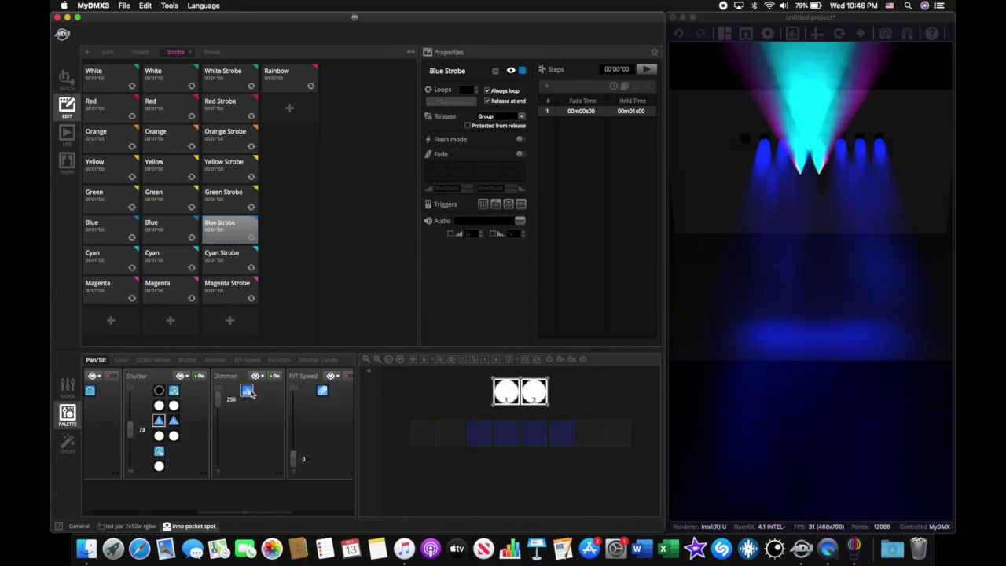
Step: Set the inno pocket spots' dimmer to 255 in the Cyan Strobe and Magenta Strobe scenes
click(236, 271)
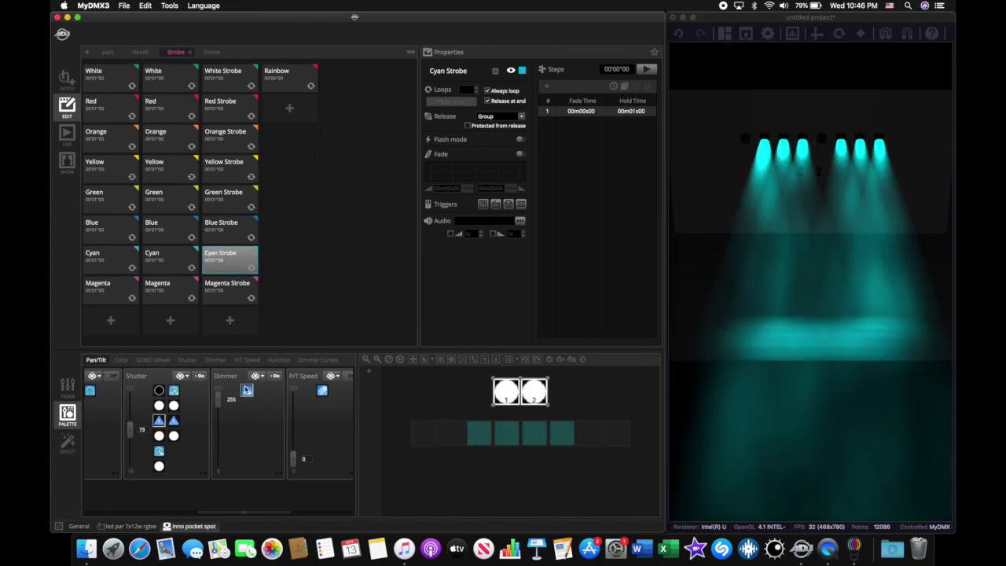
click(232, 297)
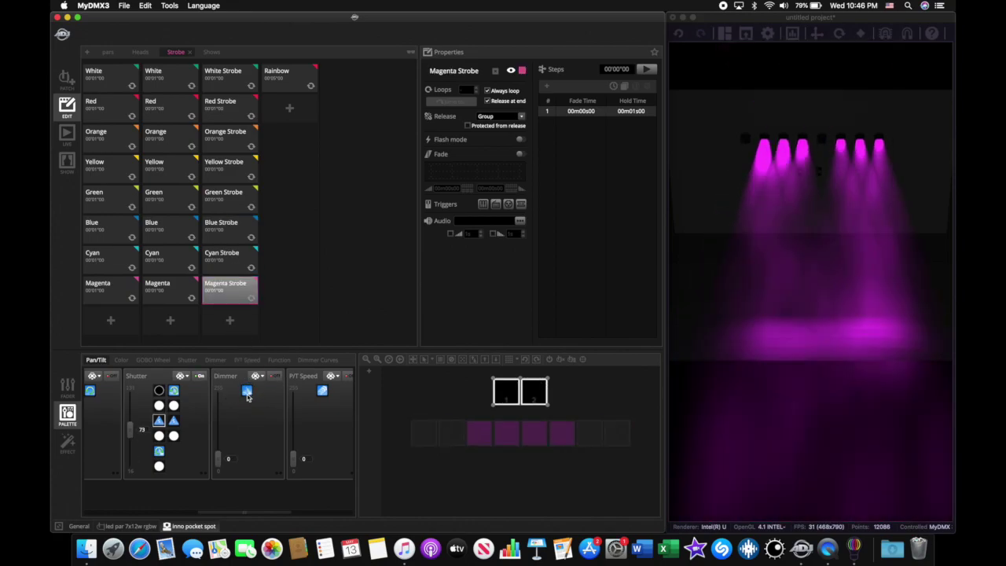
Step: Set the inno pocket spots' colour to red, orange and yellow in the Red Strobe, Orange Strobe and Yellow Strobe scenes respectively
scroll(100, 418, left, 5)
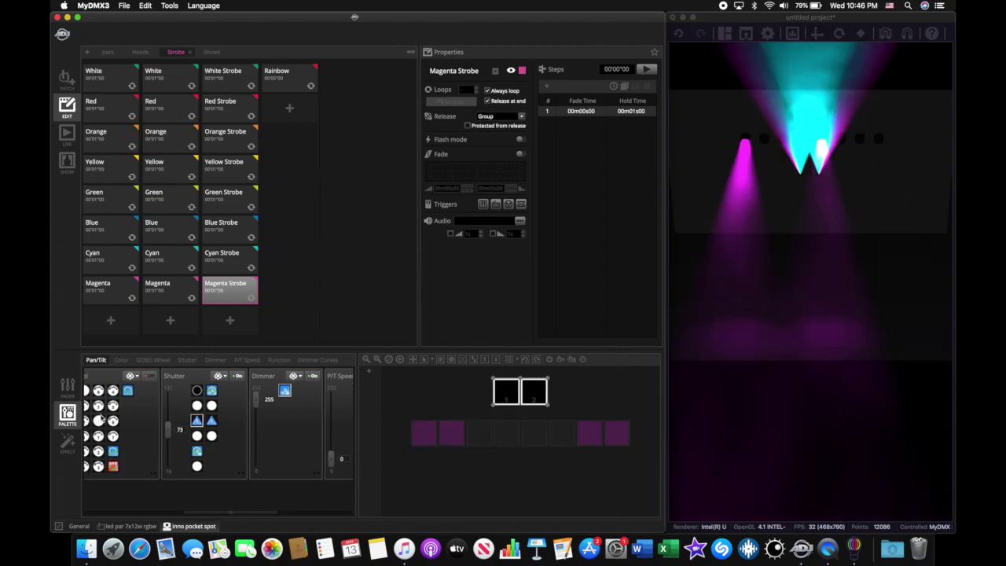
scroll(100, 419, left, 3)
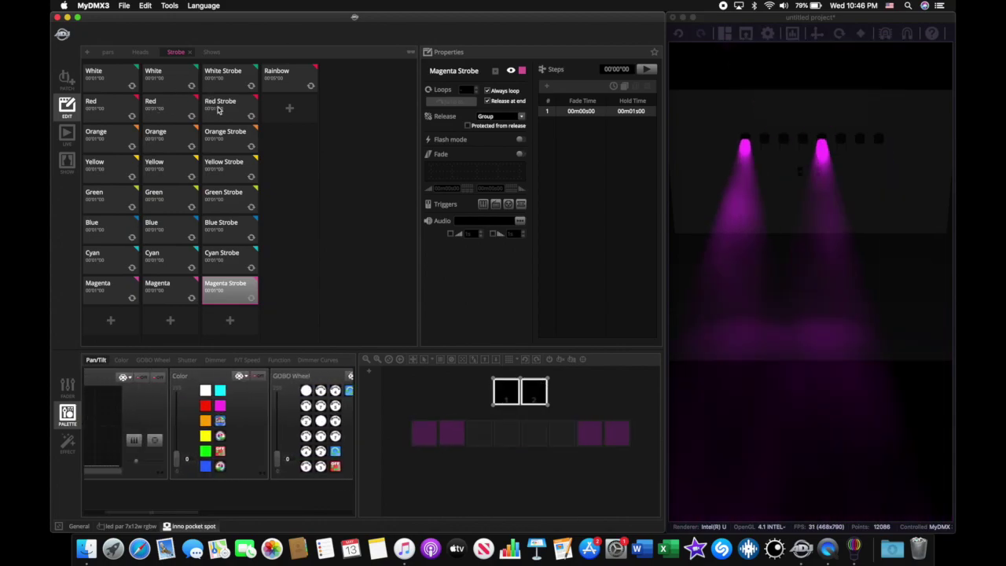
click(222, 114)
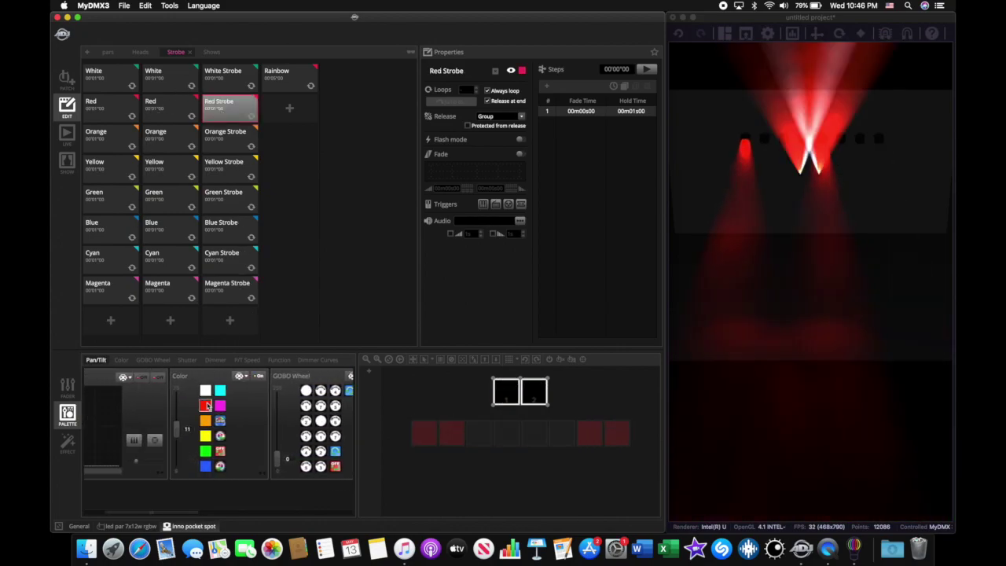
click(248, 141)
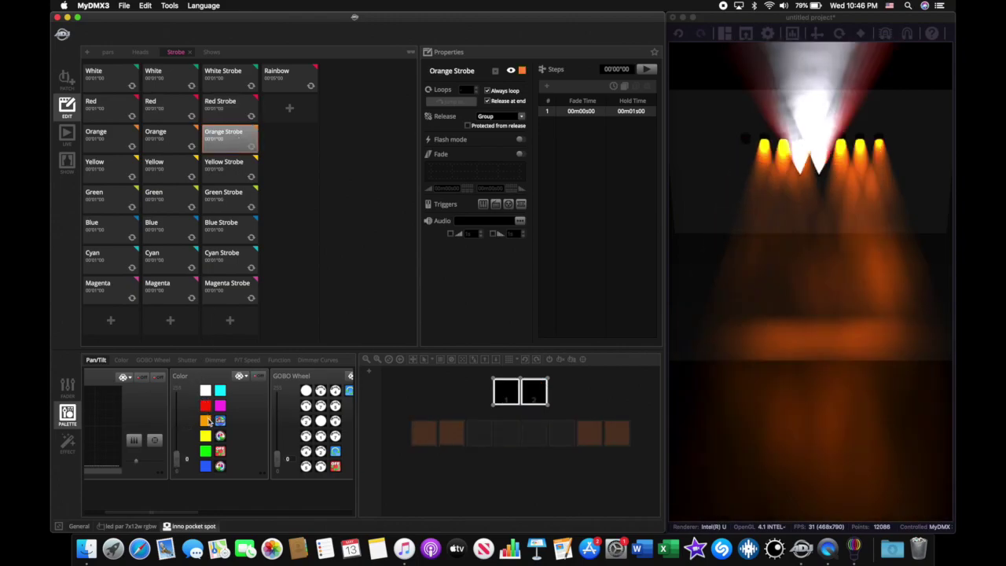
click(239, 168)
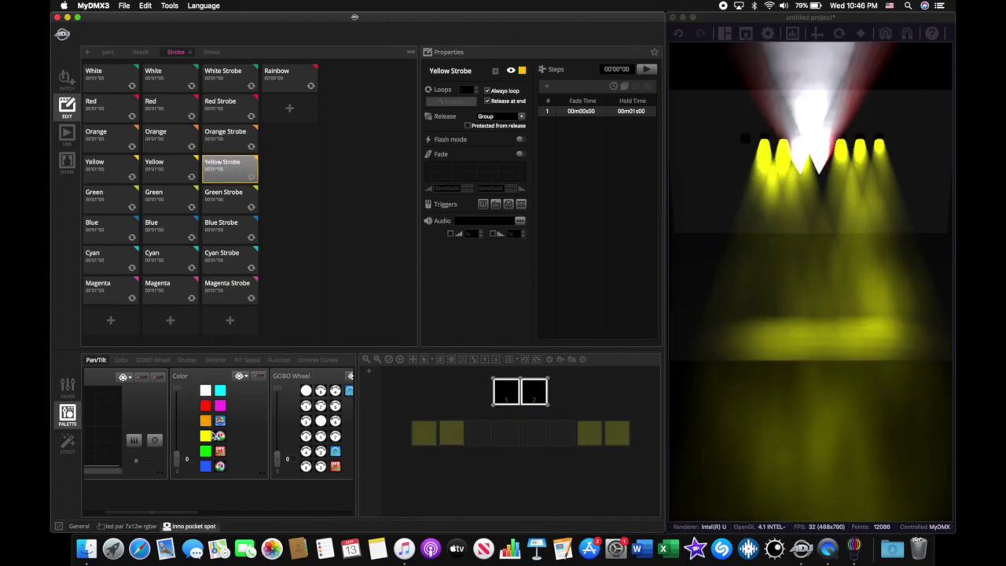
Step: Set the inno pocket spots' colour to green, blue, cyan and magenta in the correspondingly named Strobe scenes
click(231, 206)
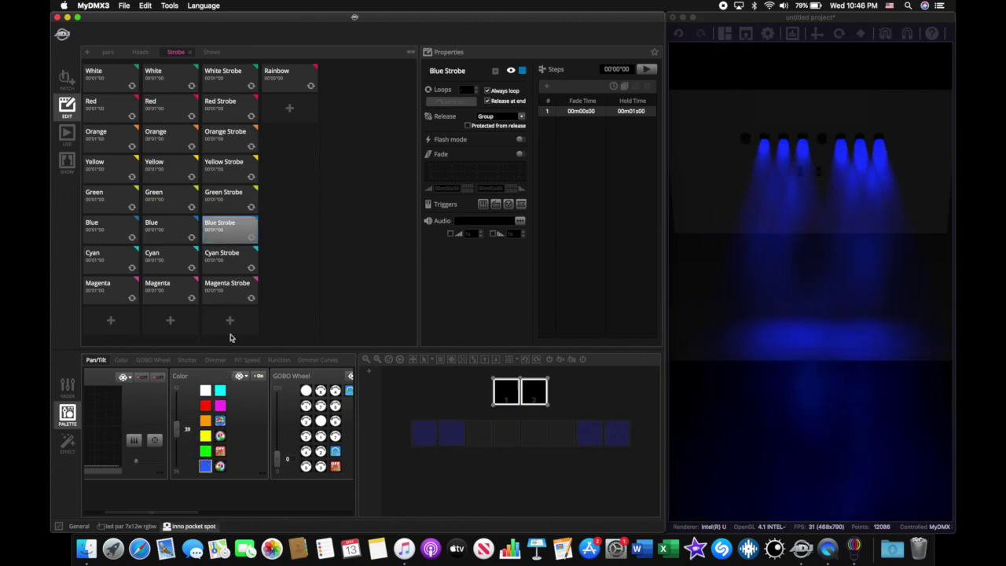
click(236, 252)
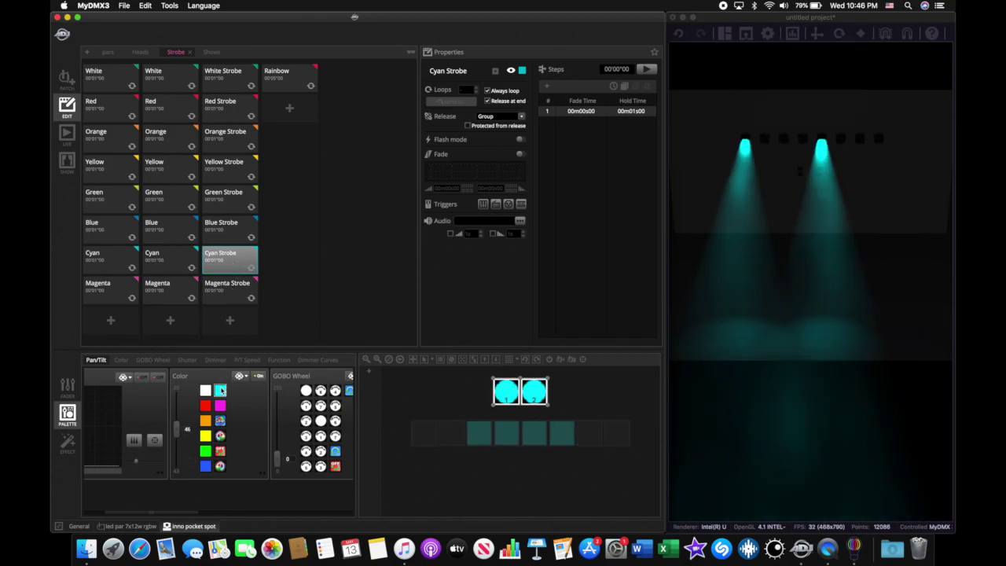
click(230, 289)
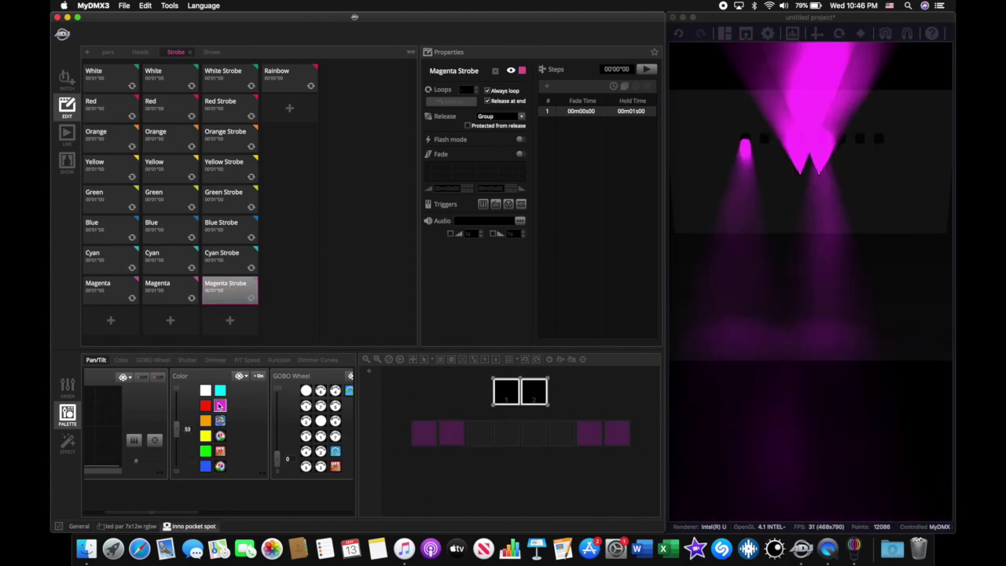
Step: Switch to live mode and play the strobe scenes from Red Strobe through Magenta Strobe in turn, stopping the last one
key(super+3)
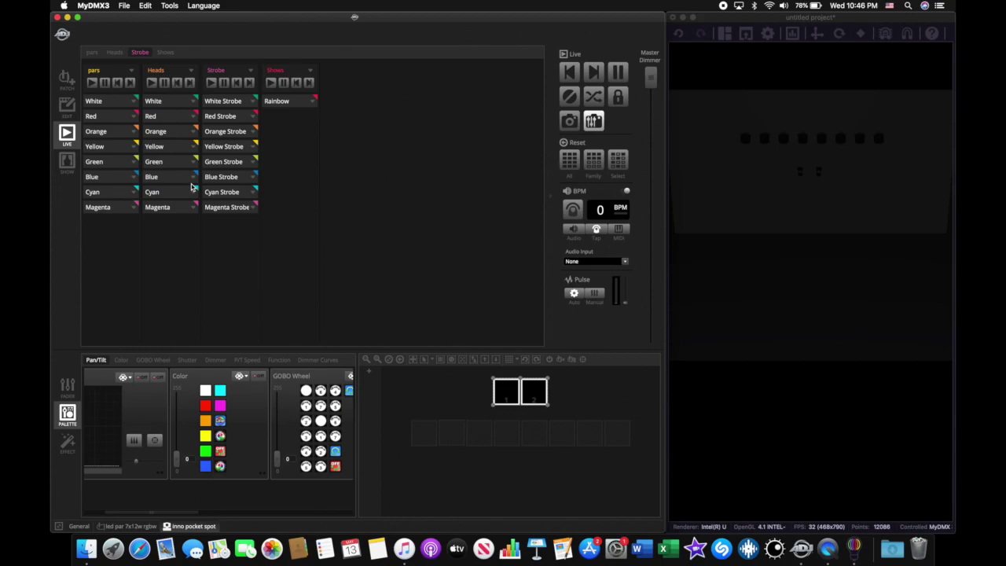
click(230, 117)
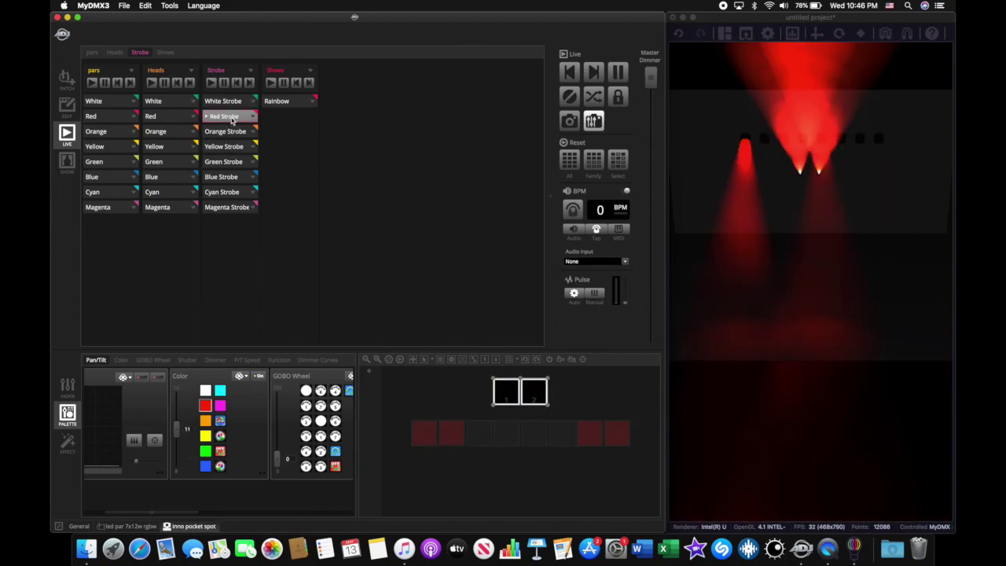
click(230, 132)
click(231, 147)
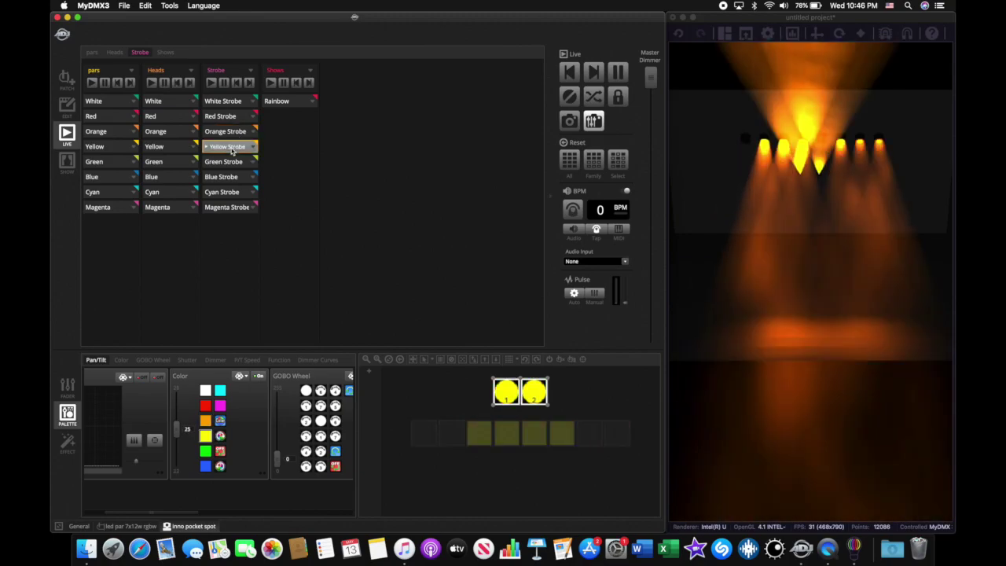
click(231, 162)
click(233, 176)
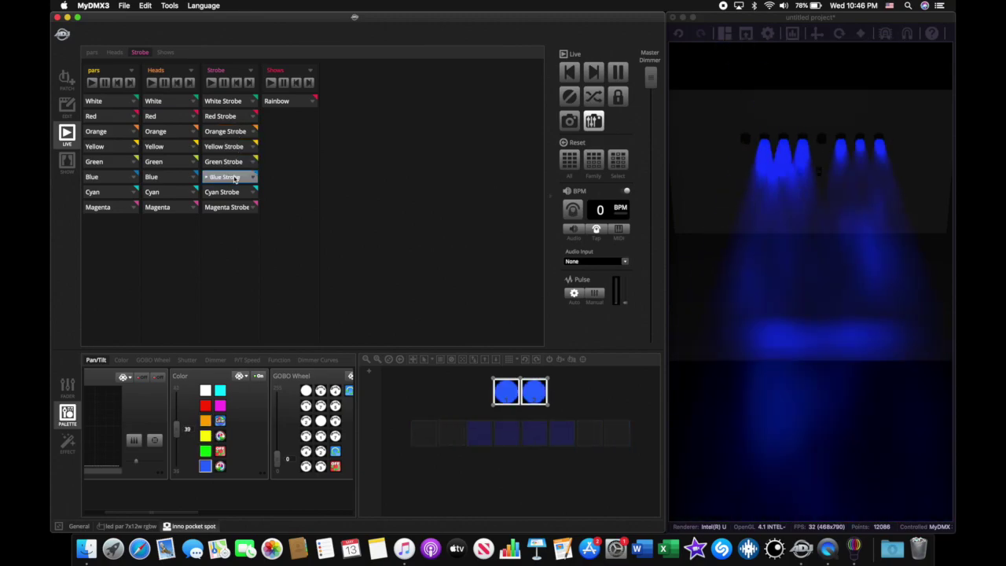
click(235, 195)
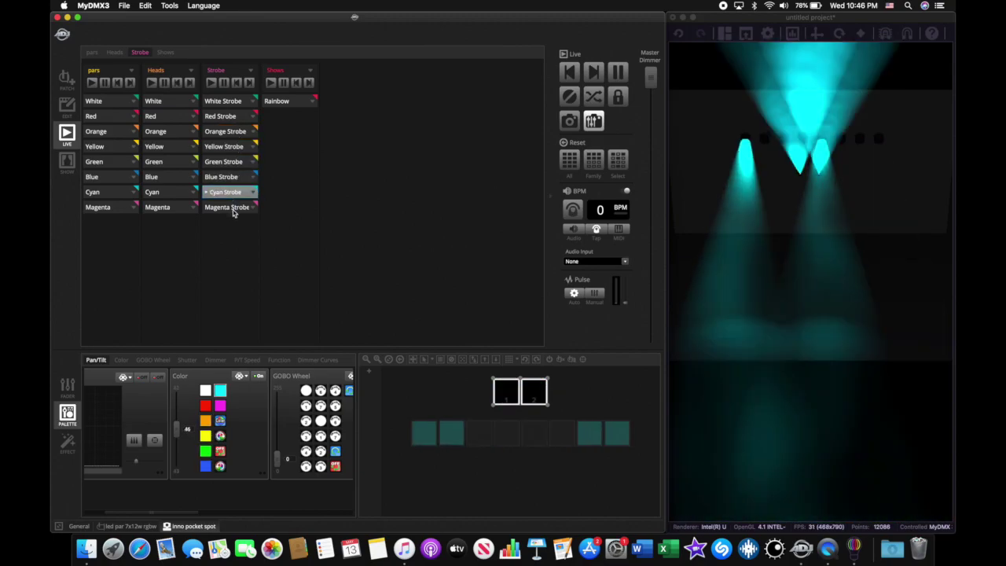
click(234, 209)
click(234, 208)
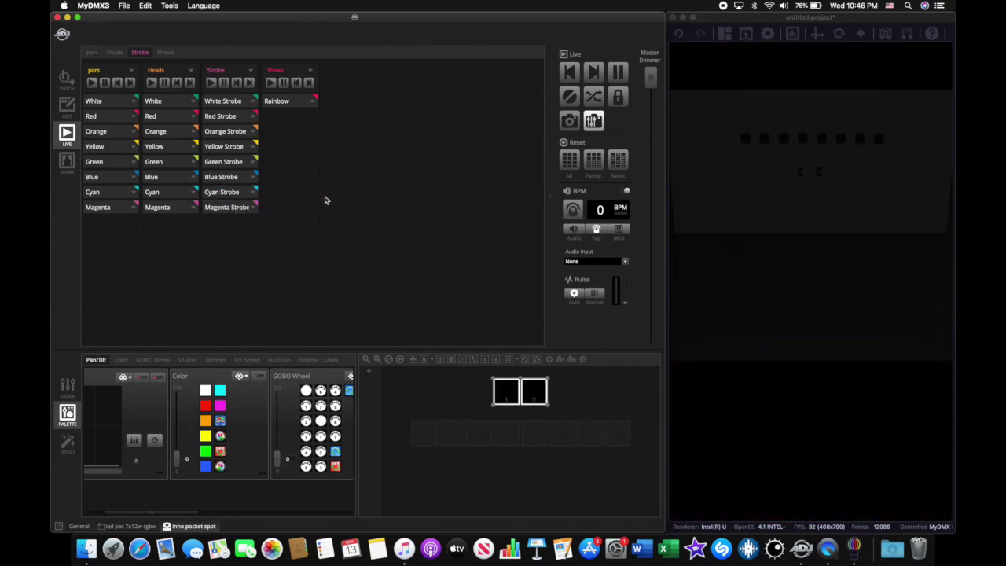
Step: Play White Strobe, Red Strobe and White Strobe again to compare the spots, then reset all channels
click(231, 101)
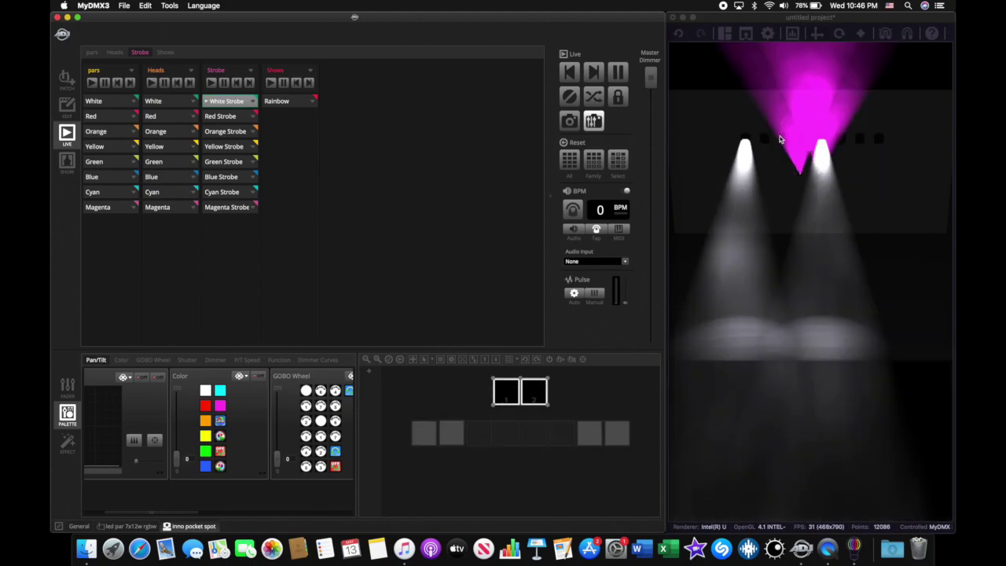
click(223, 115)
click(223, 102)
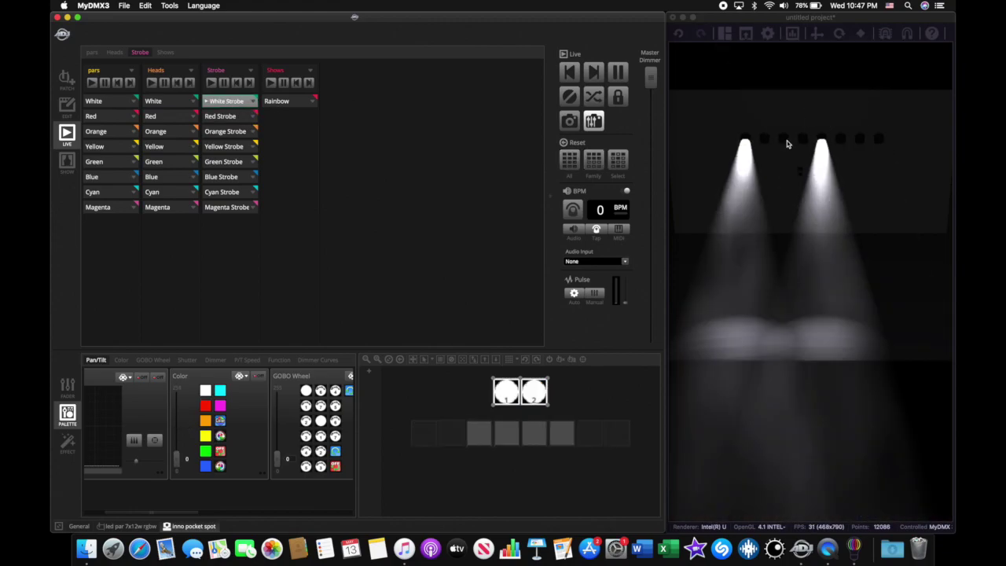
click(583, 160)
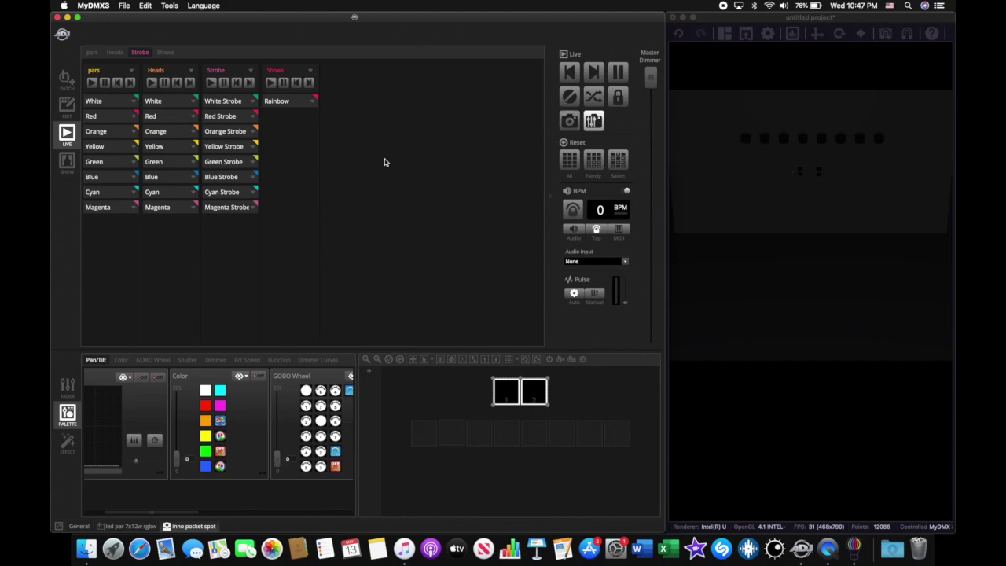
Step: Play the Red, Yellow and White Strobe scenes, then play and stop the Rainbow scene to check the transitions
click(240, 117)
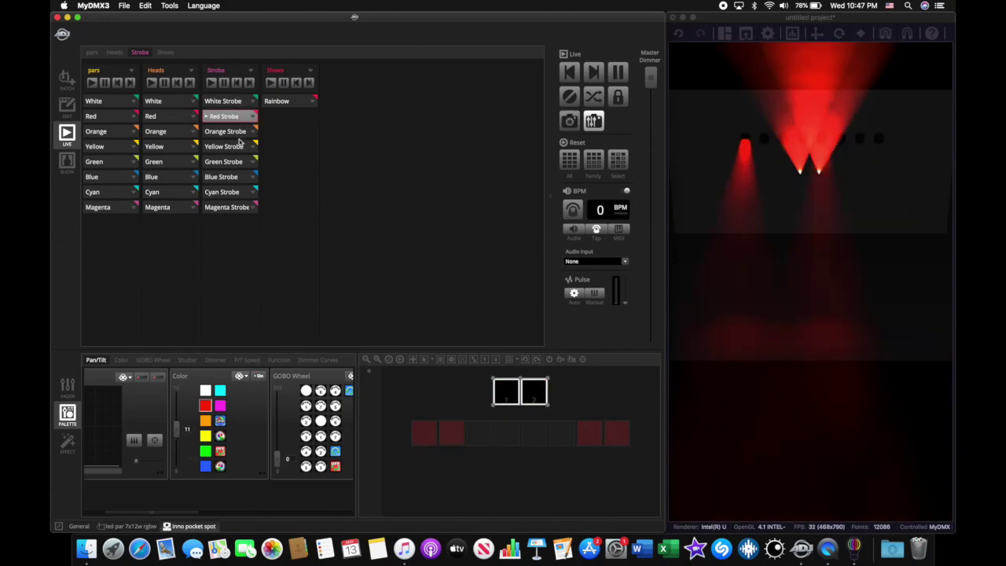
click(242, 146)
click(223, 102)
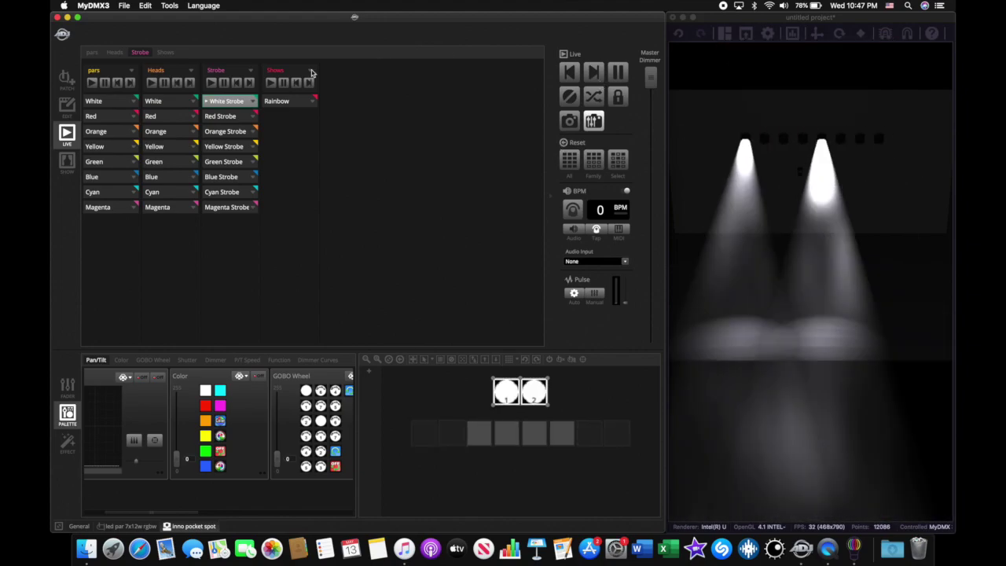
click(244, 102)
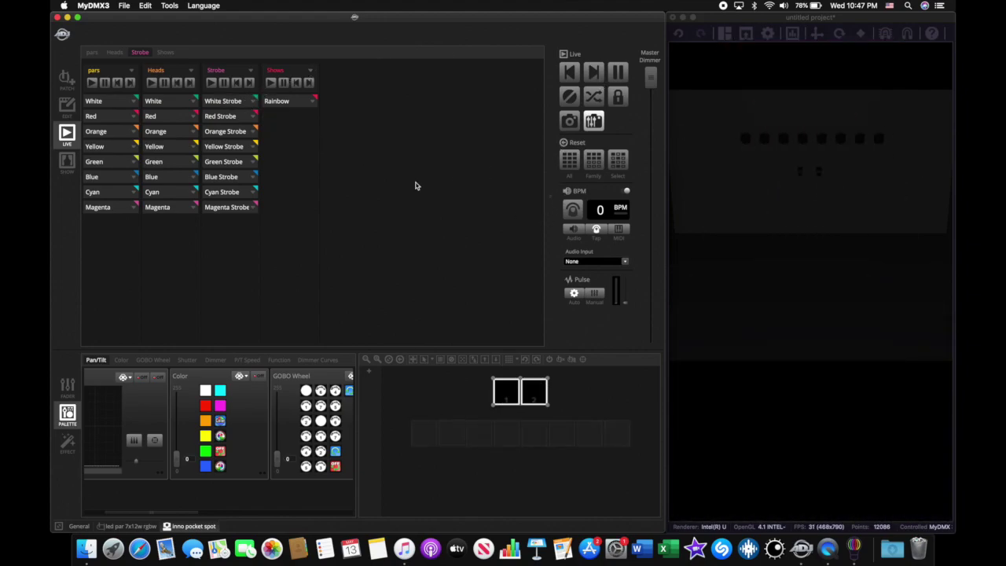
click(298, 107)
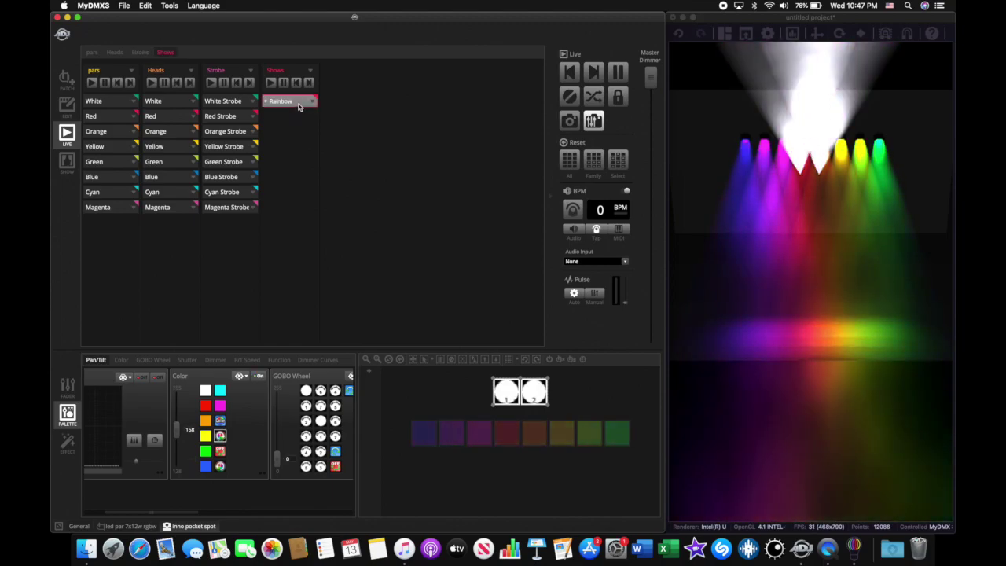
click(298, 107)
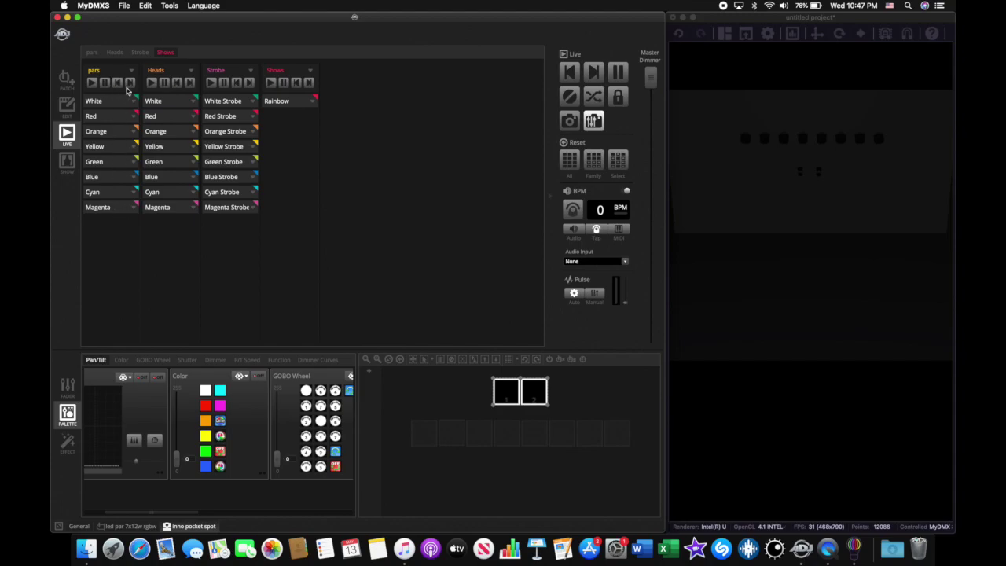
Step: Start the pars group at its White scene and advance it scene by scene to Green
click(92, 82)
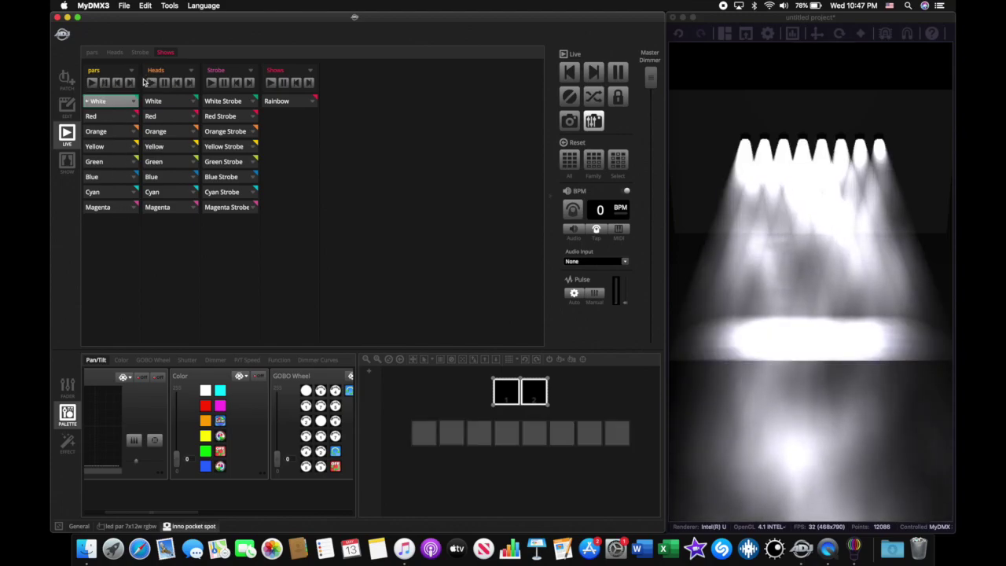
click(130, 82)
click(131, 82)
click(130, 83)
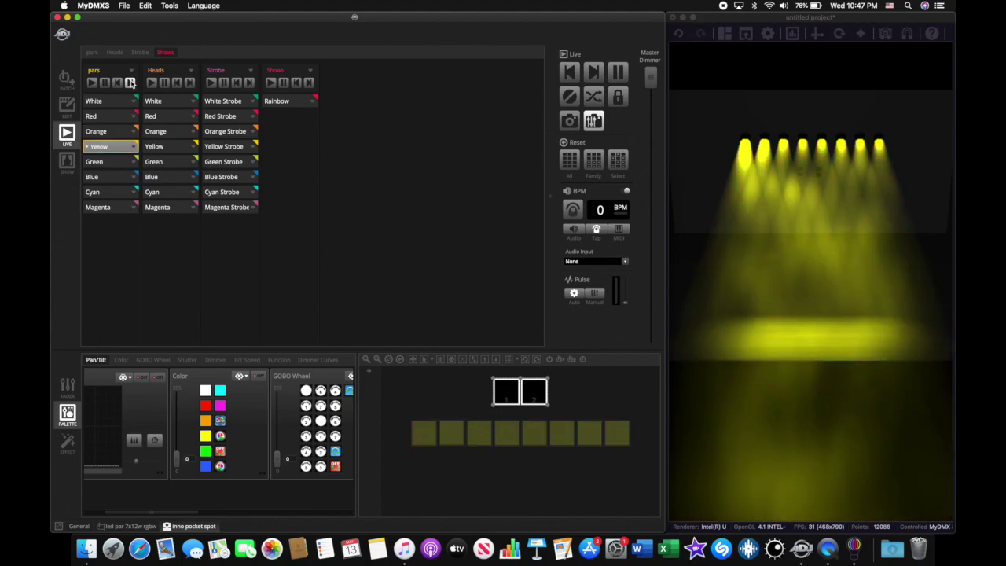
click(130, 82)
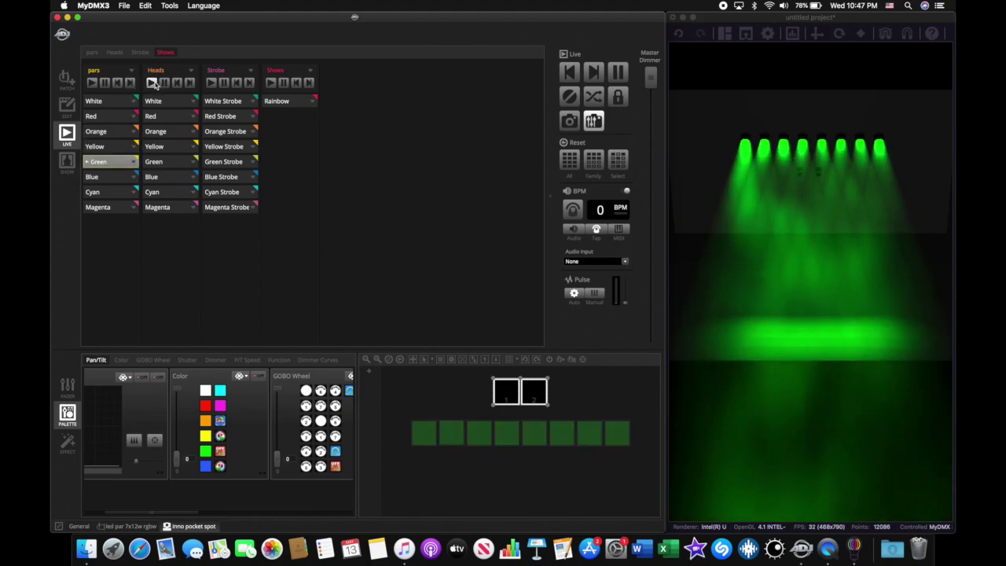
Step: Start the Heads group alongside the pars and advance it scene by scene to Cyan
click(152, 82)
click(190, 83)
click(191, 82)
click(191, 82)
click(191, 82)
click(190, 83)
click(190, 82)
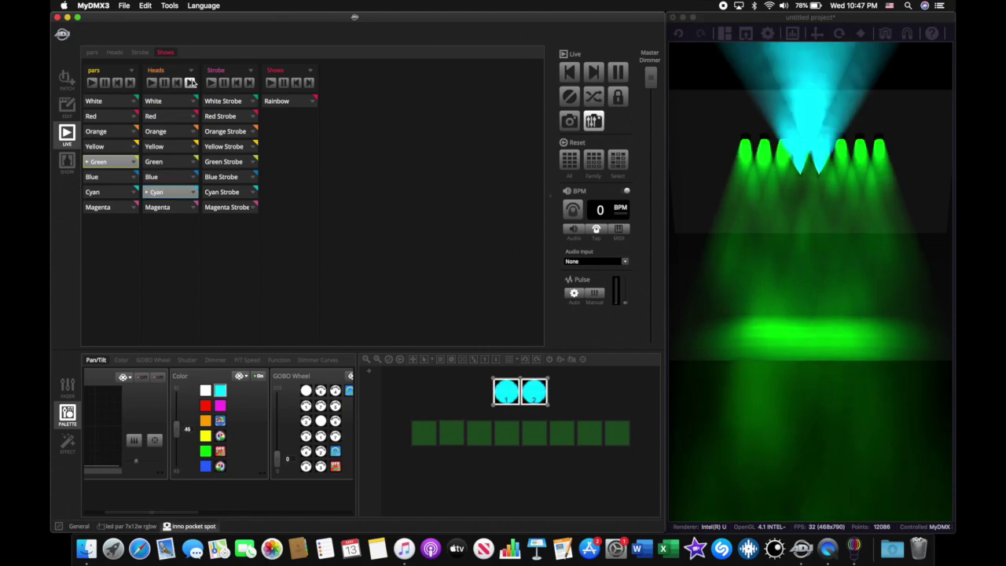
Step: Stop the Green pars and Cyan heads scenes, then briefly play and stop White Strobe and Rainbow
click(112, 162)
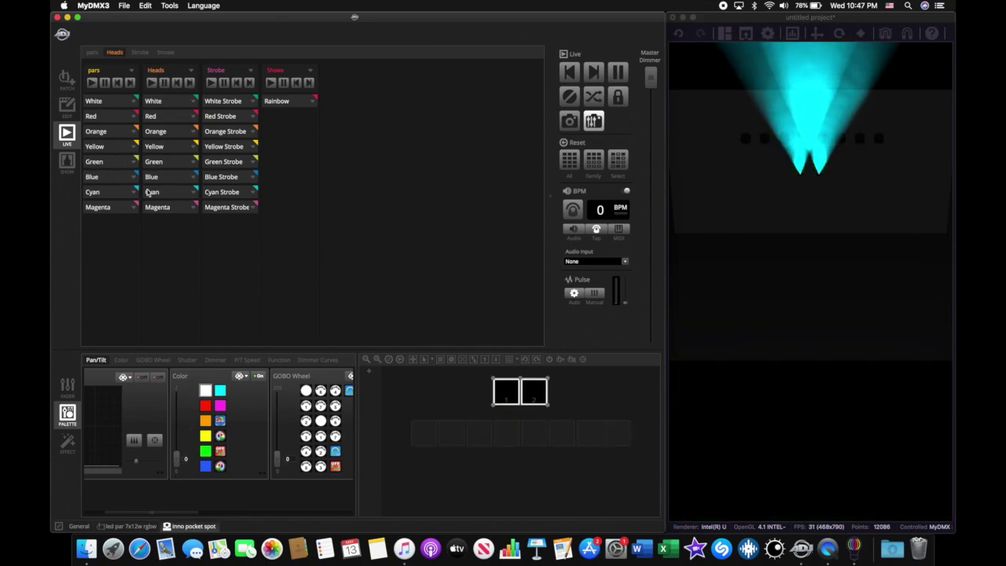
click(150, 192)
click(211, 84)
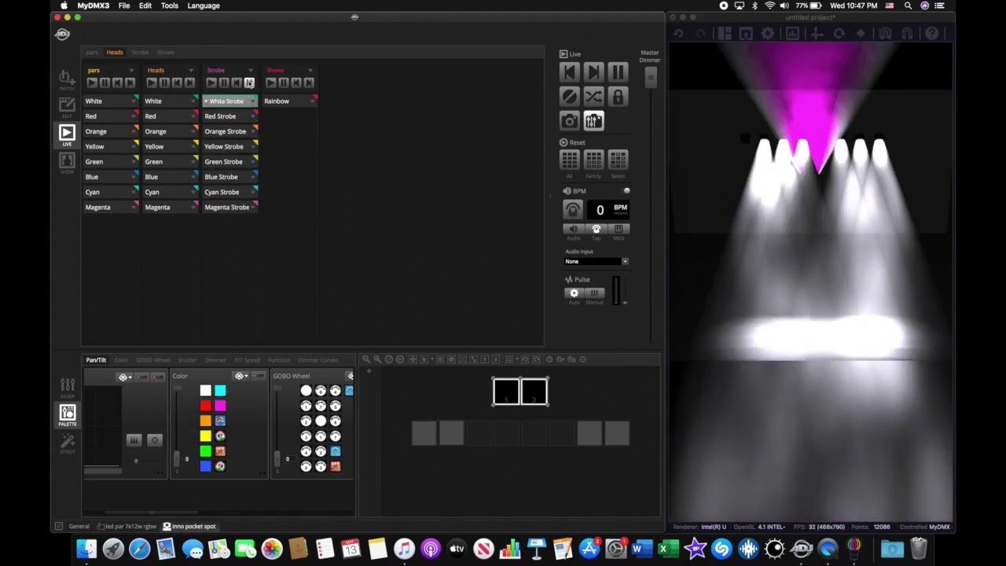
click(214, 103)
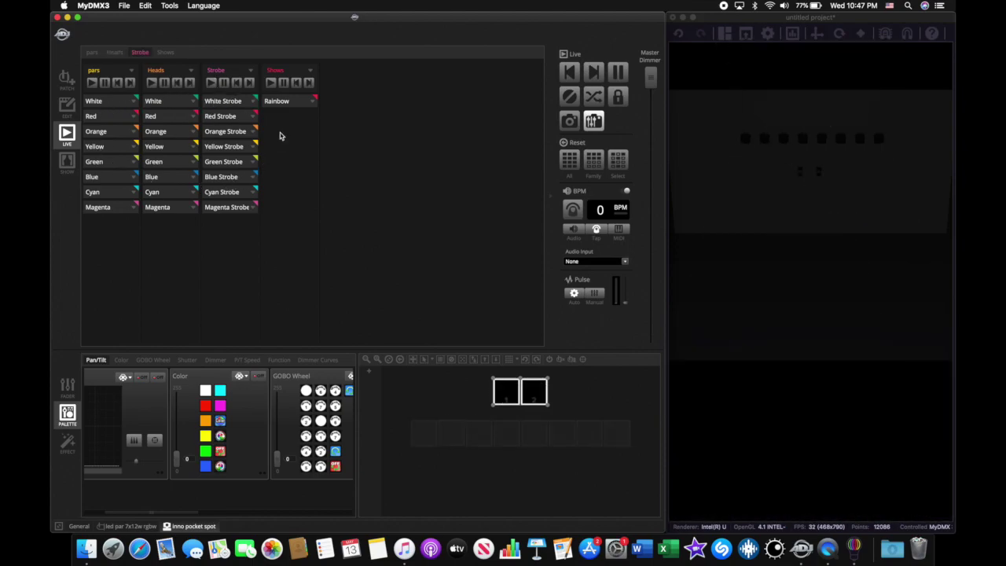
click(291, 103)
click(292, 105)
Step: Return to scene editing and add a Movements group containing a purple-tagged scene named Random
click(64, 107)
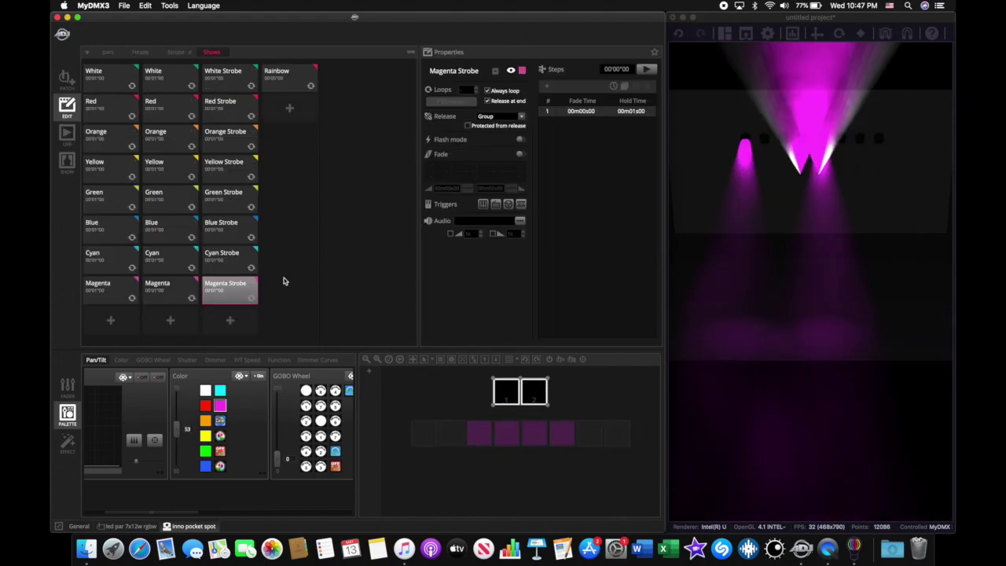
click(198, 203)
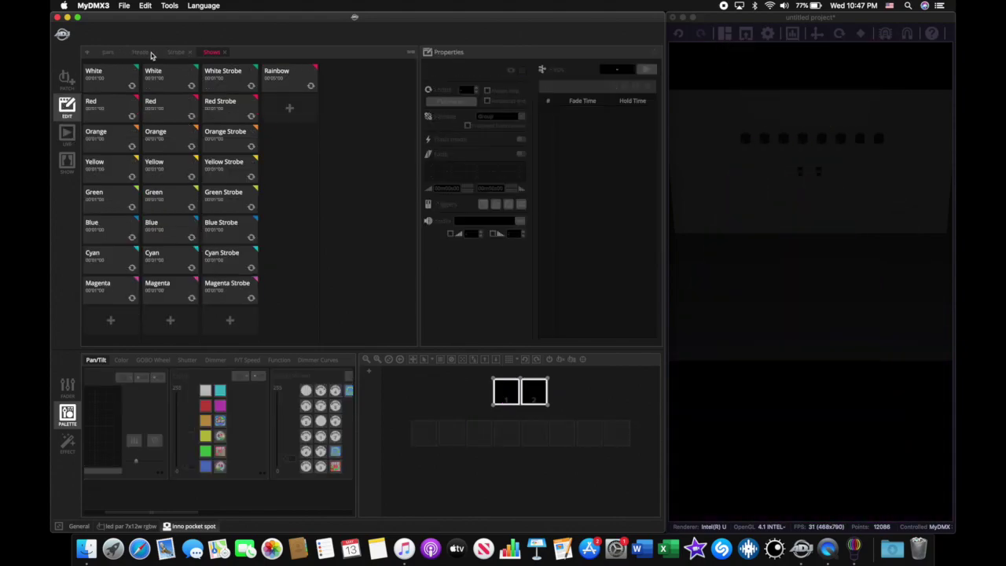
click(88, 53)
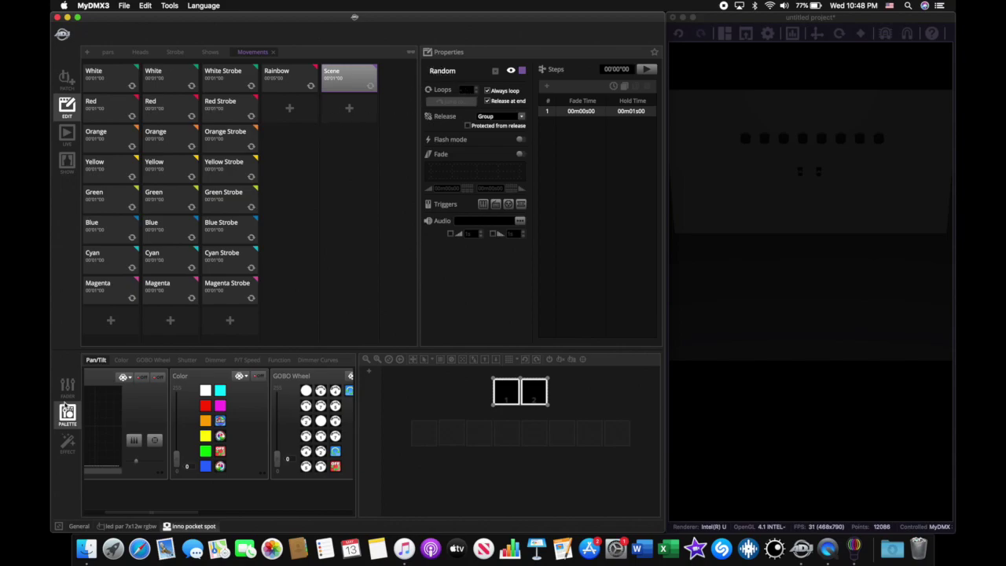
Step: Add a Pan Tilt effect with a circle shape for the inno pocket spots and raise their channel 7 to 255
click(69, 446)
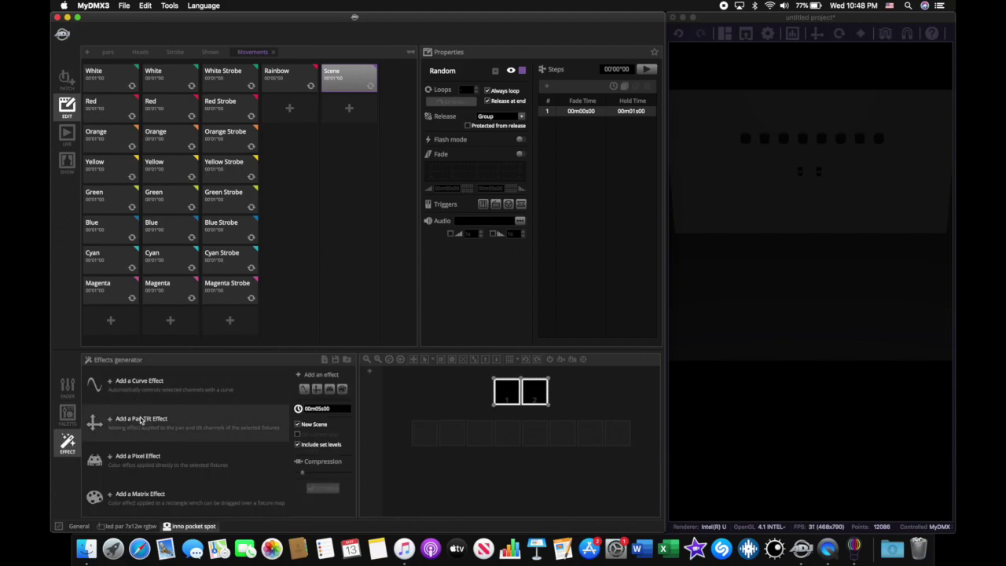
click(142, 420)
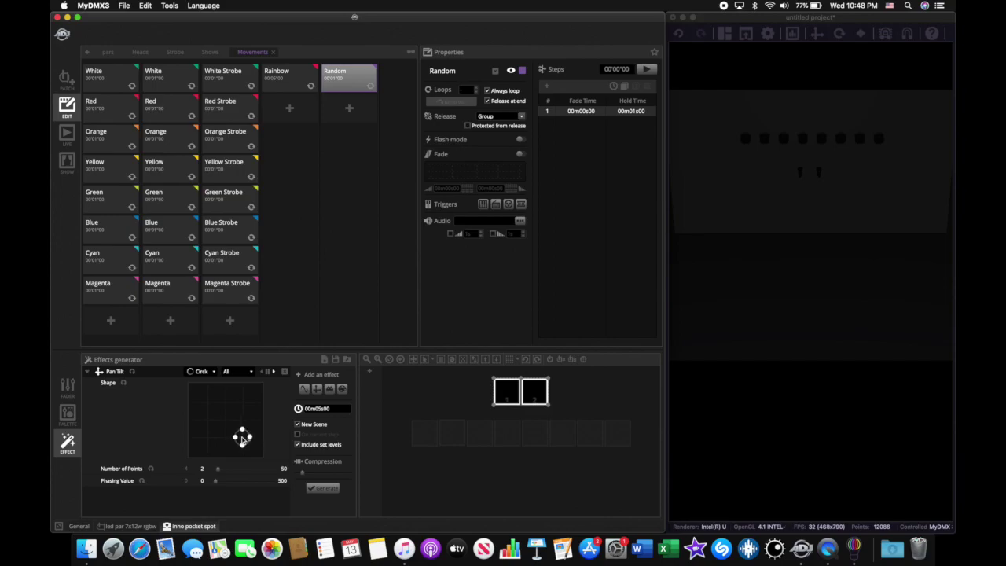
click(71, 391)
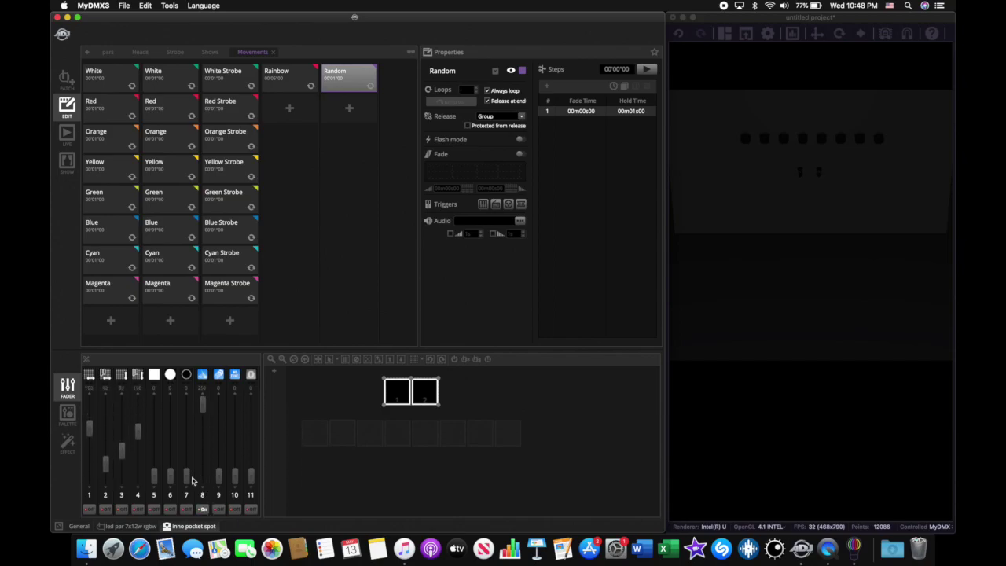
click(188, 408)
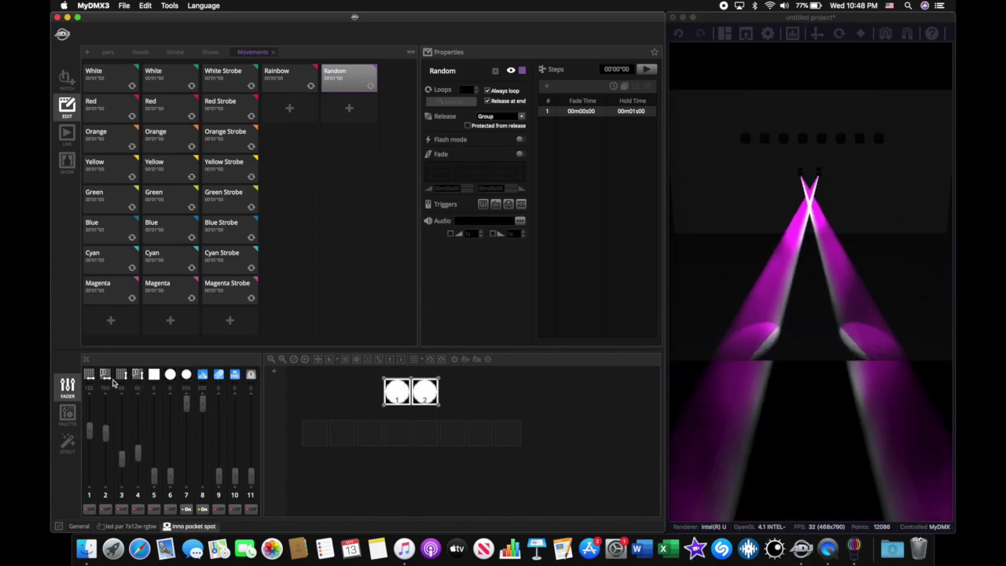
Step: Set the Pan Tilt effect's Phasing Value to 374
click(71, 442)
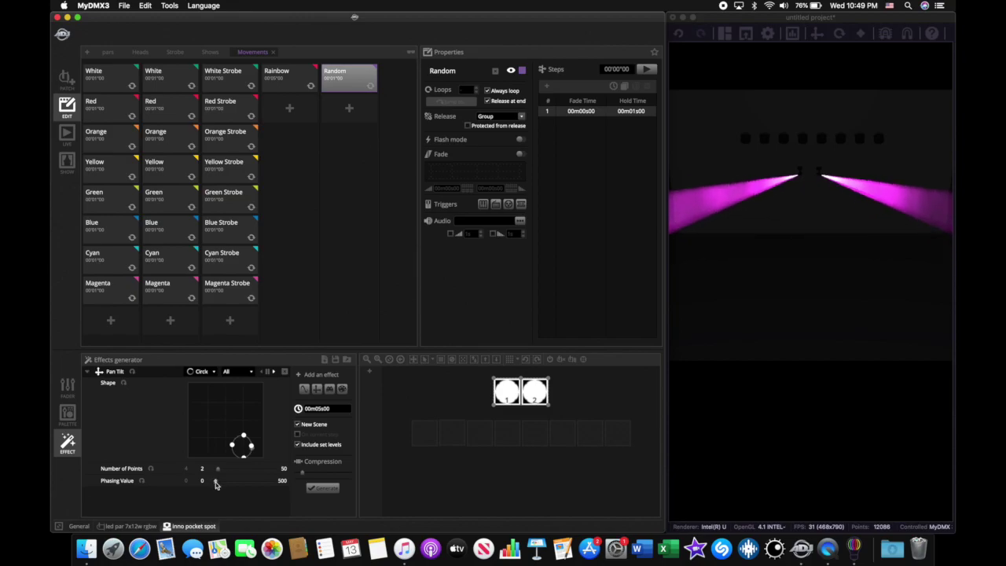
drag(216, 481, 259, 481)
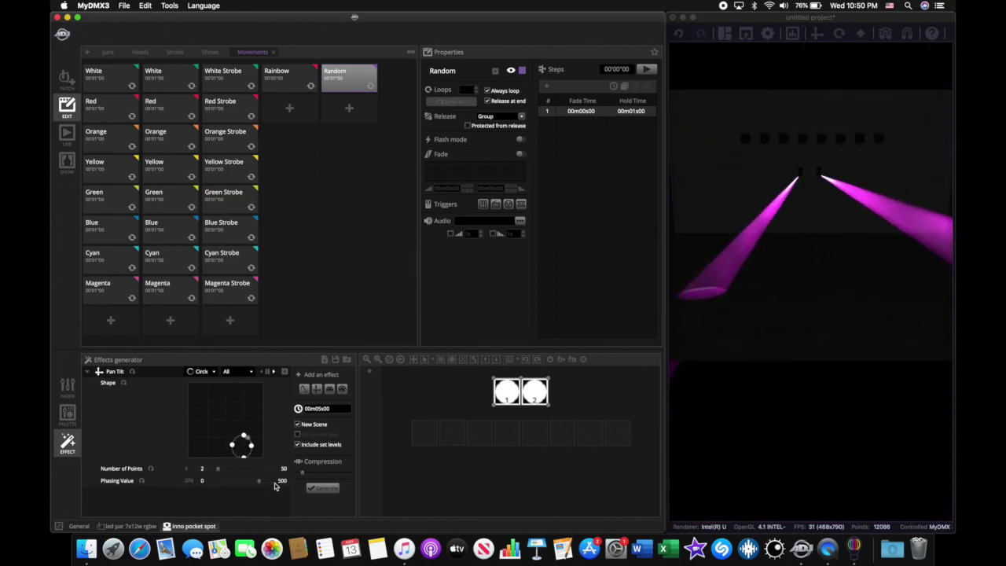
Step: Switch to EasyView2's four-view layout and move inno pocket spot.9 outward along the positive X axis in the front view
click(786, 177)
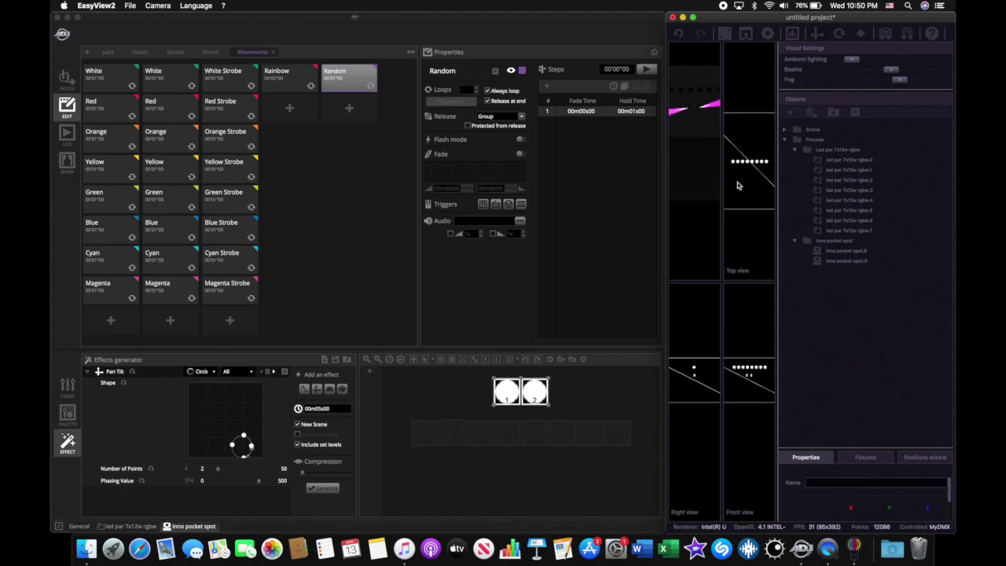
click(751, 380)
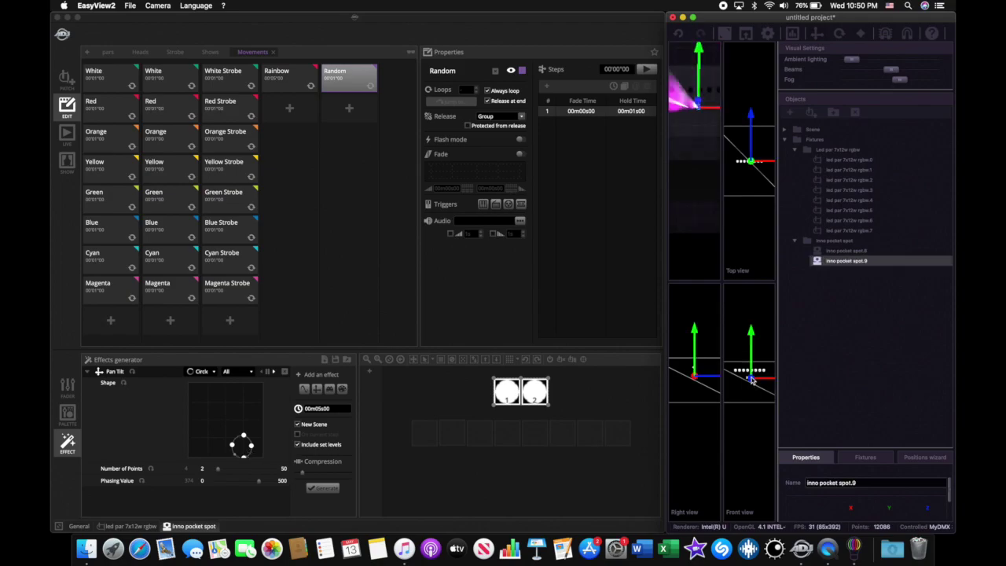
click(756, 382)
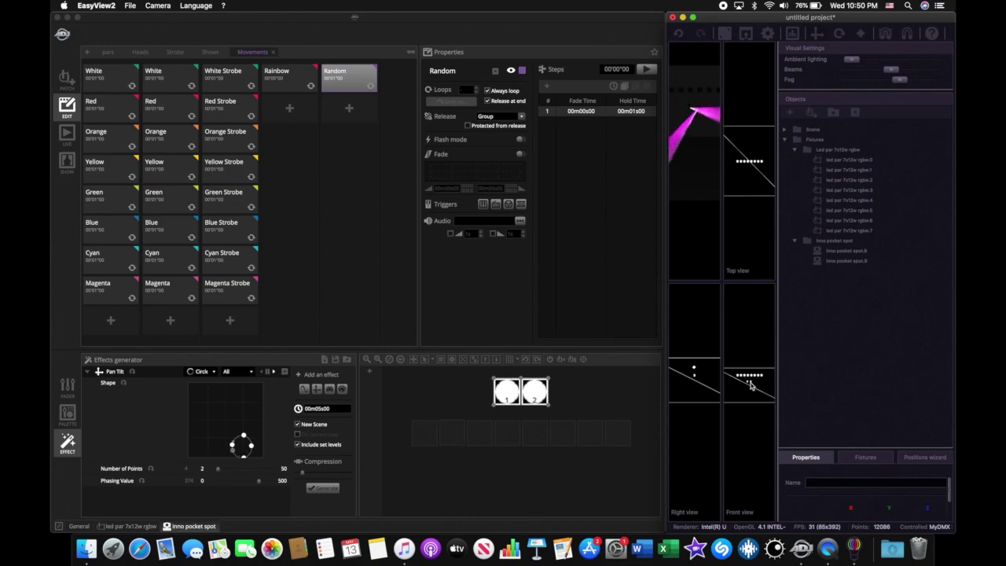
click(750, 382)
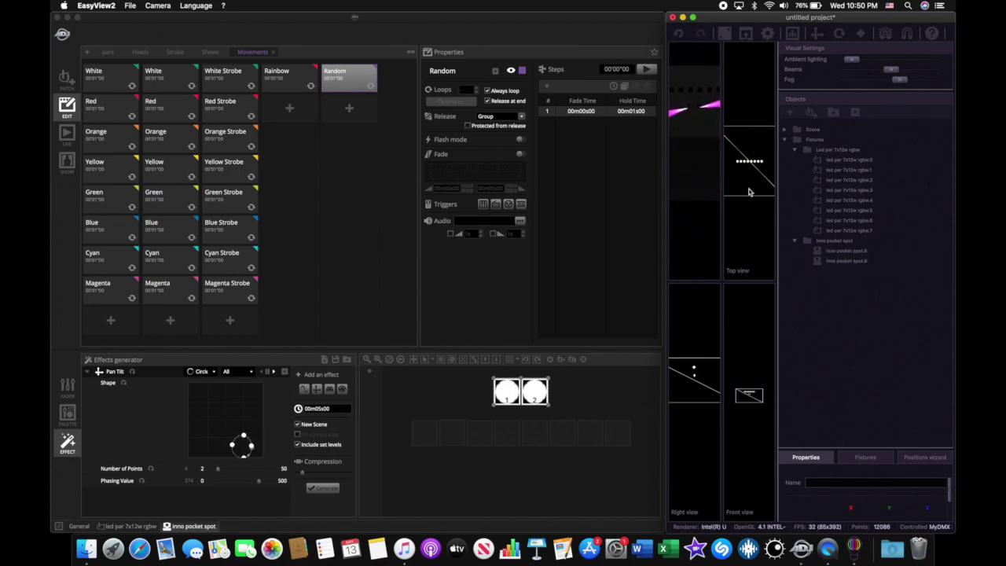
drag(666, 60, 374, 61)
scroll(696, 410, up, 5)
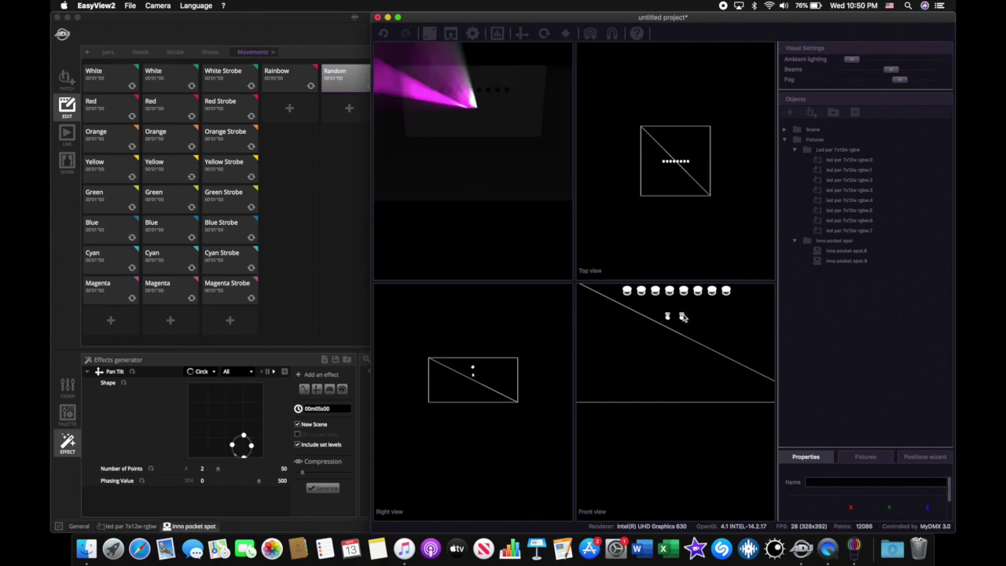
click(681, 314)
drag(729, 320, 762, 320)
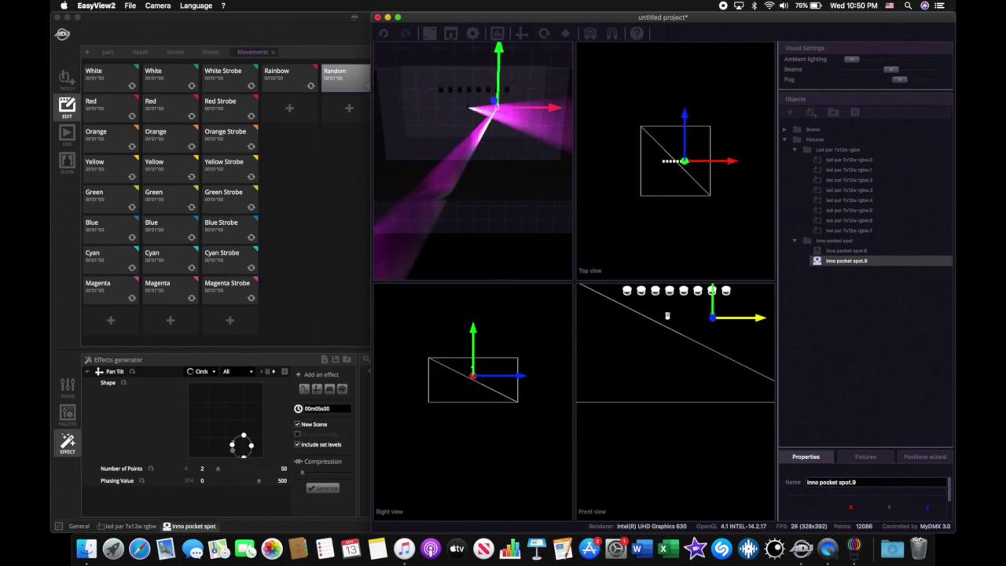
Step: Move inno pocket spot.8 outward in the opposite X direction, and restore the narrow window with the single 3D view
click(667, 318)
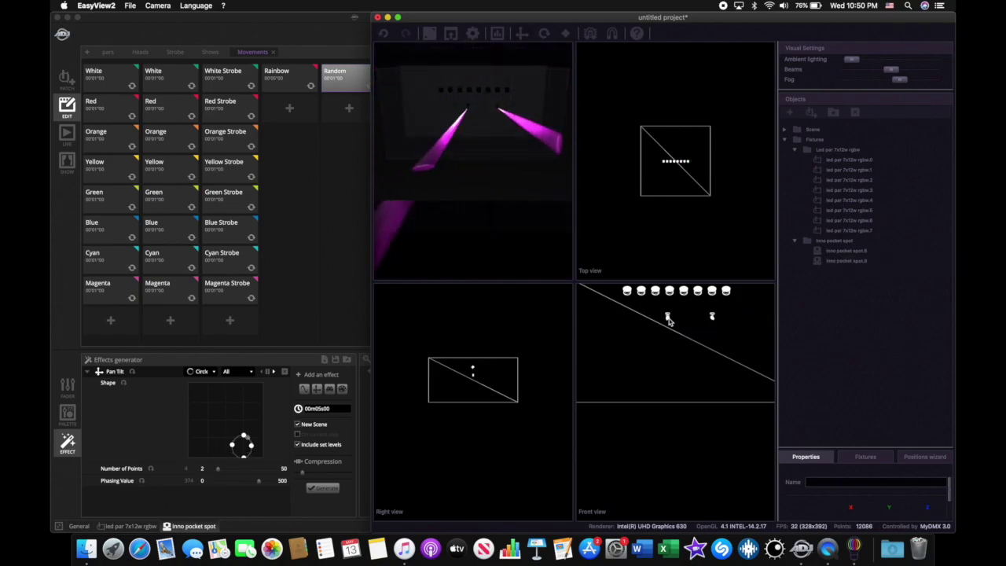
click(668, 318)
drag(713, 319, 713, 318)
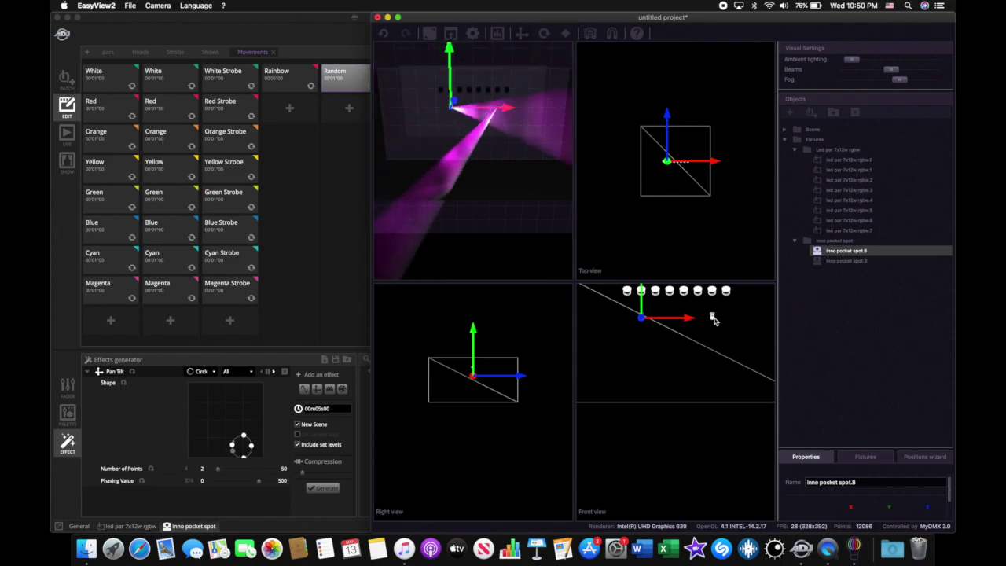
click(639, 353)
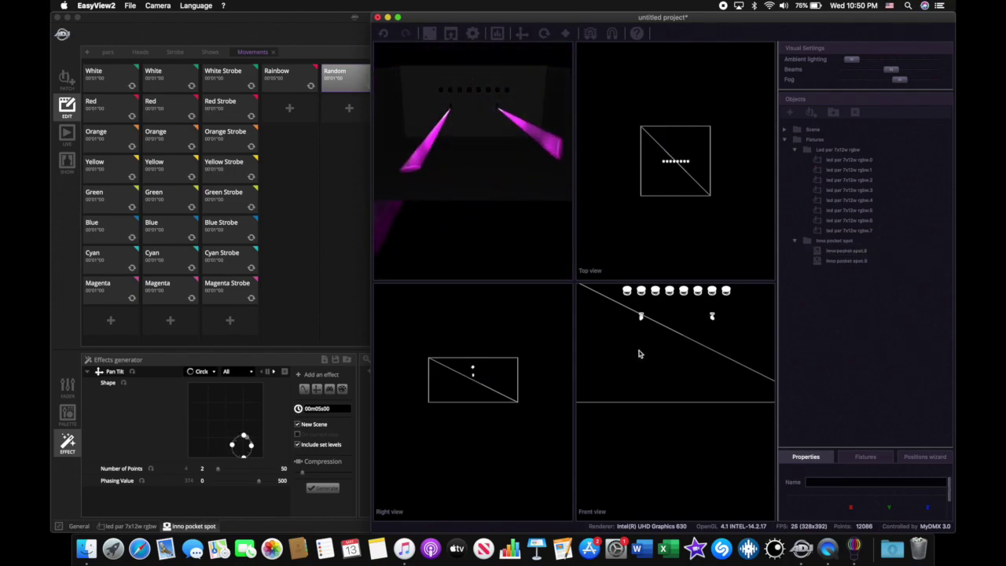
click(429, 33)
drag(374, 111, 668, 108)
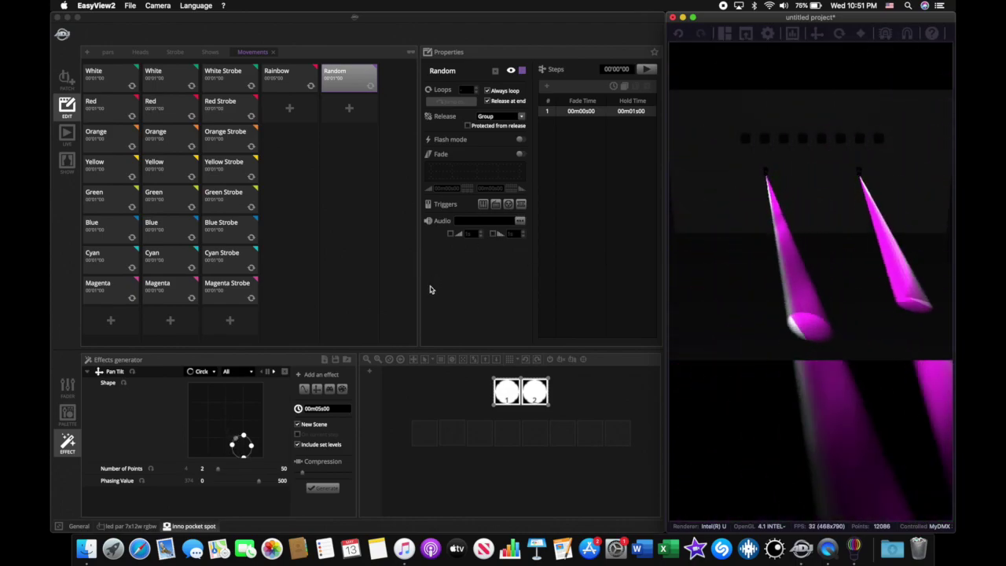
Step: Switch back to MyDMX3, turn off the spots' channels 7 and 8, and generate the Pan Tilt effect as a new scene
click(67, 385)
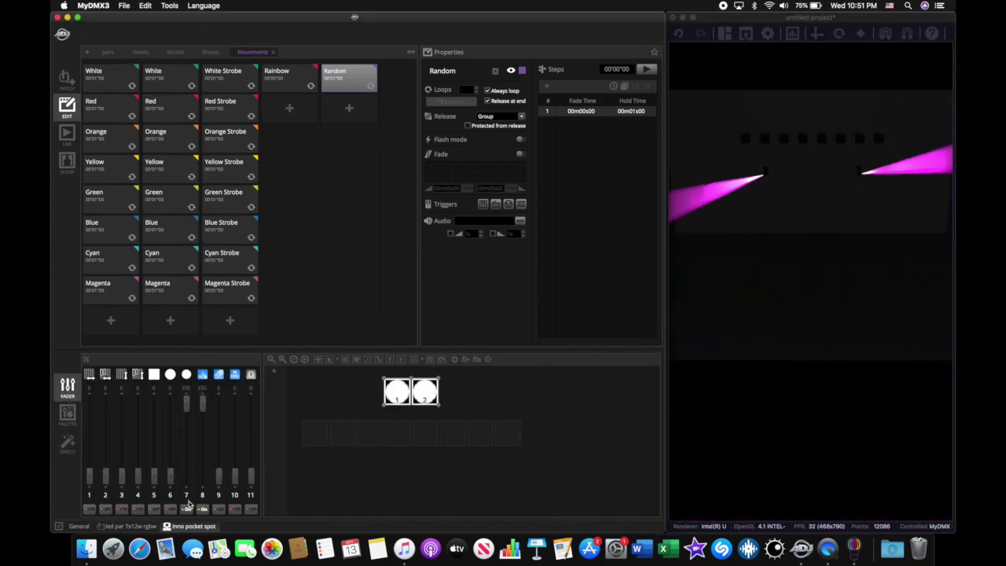
click(189, 511)
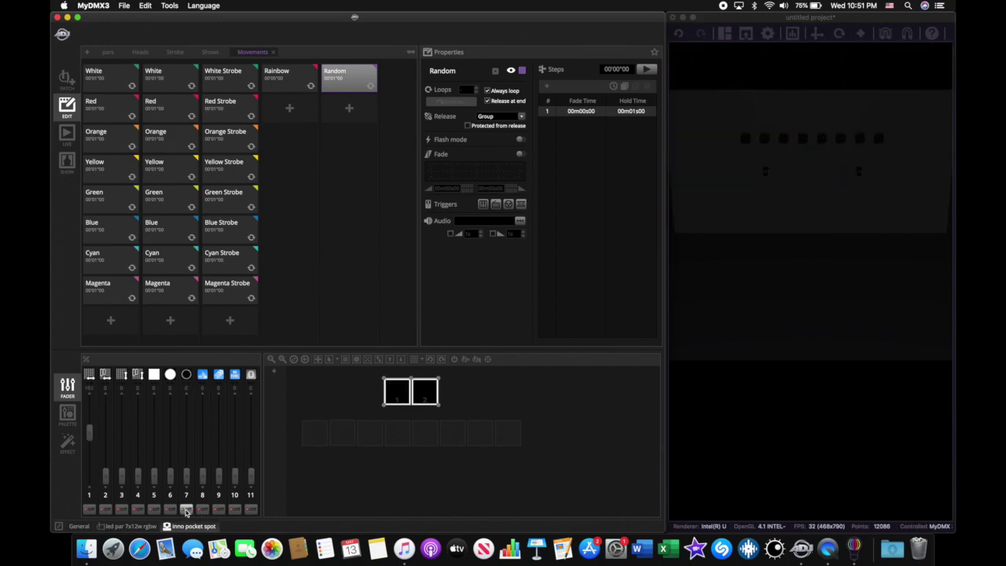
click(67, 443)
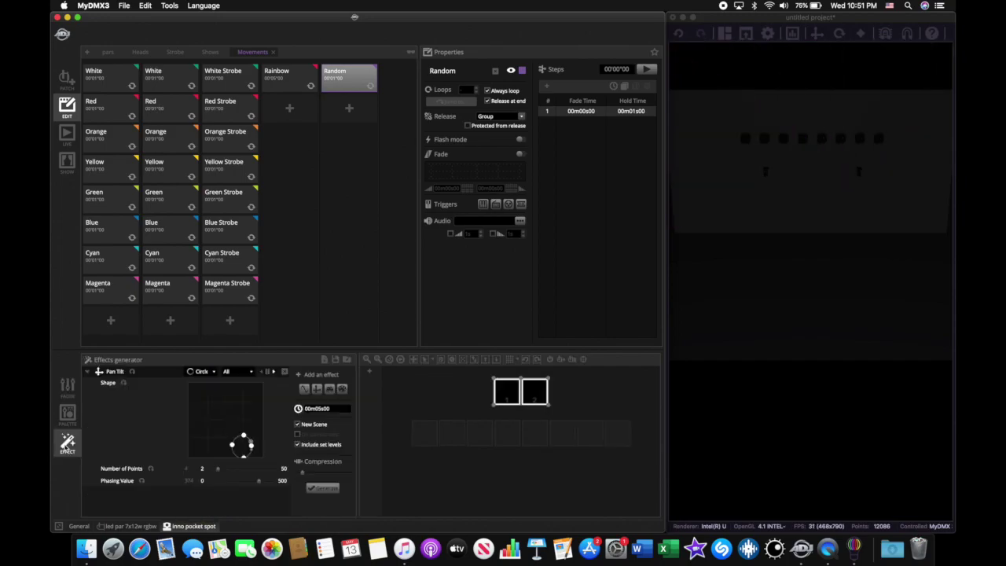
click(322, 488)
Step: Delete the empty Random scene and rename the generated movement scene Random
click(349, 88)
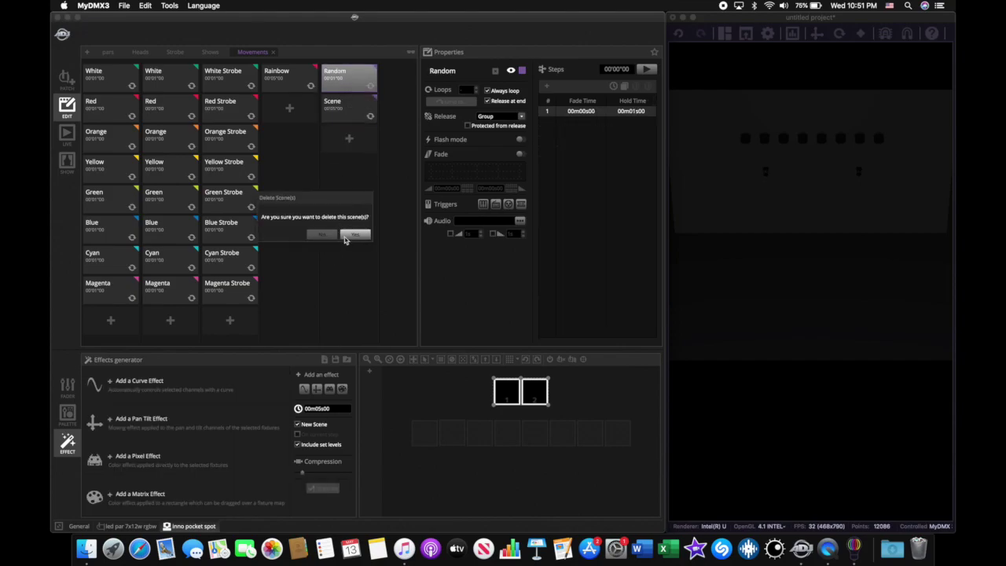
click(346, 235)
click(347, 76)
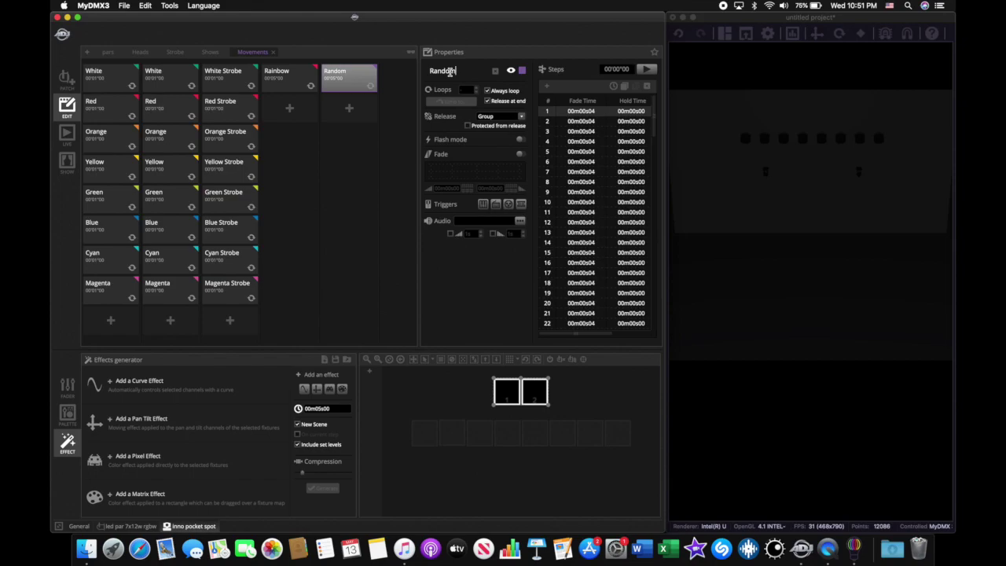
click(342, 79)
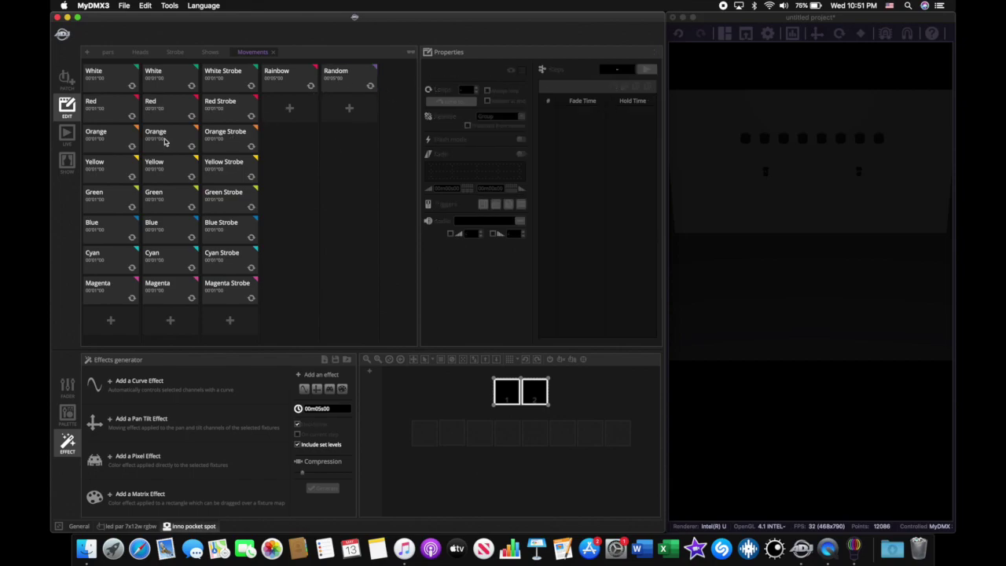
Step: In live mode, play the Random movement with the Red pars and Red heads scenes, and stop both Red scenes
click(66, 135)
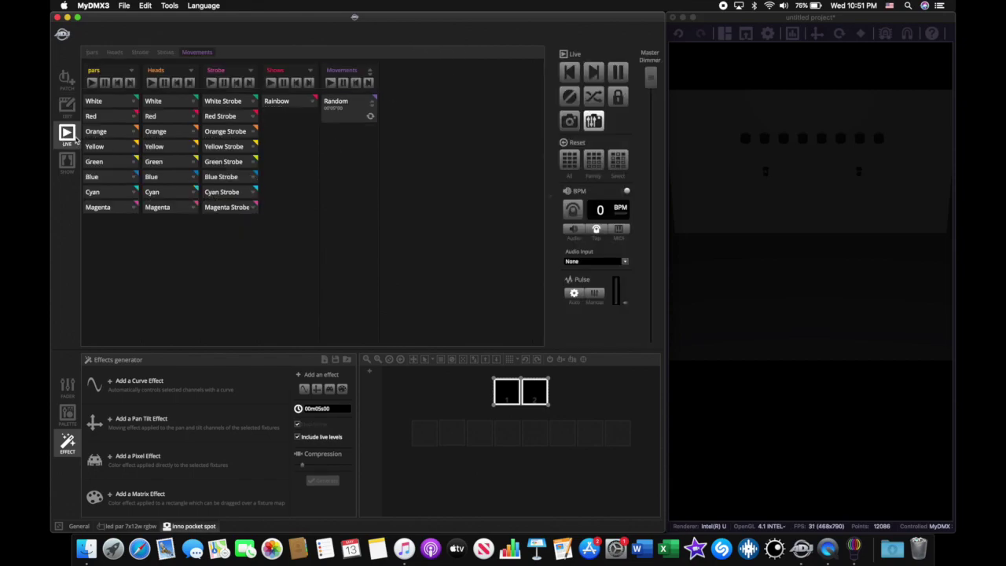
click(118, 117)
click(168, 117)
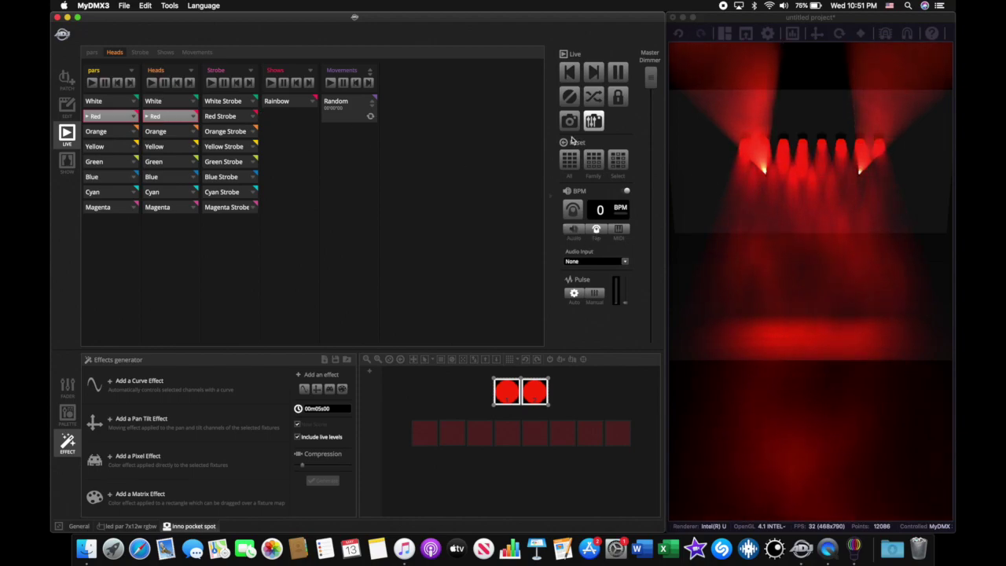
click(354, 102)
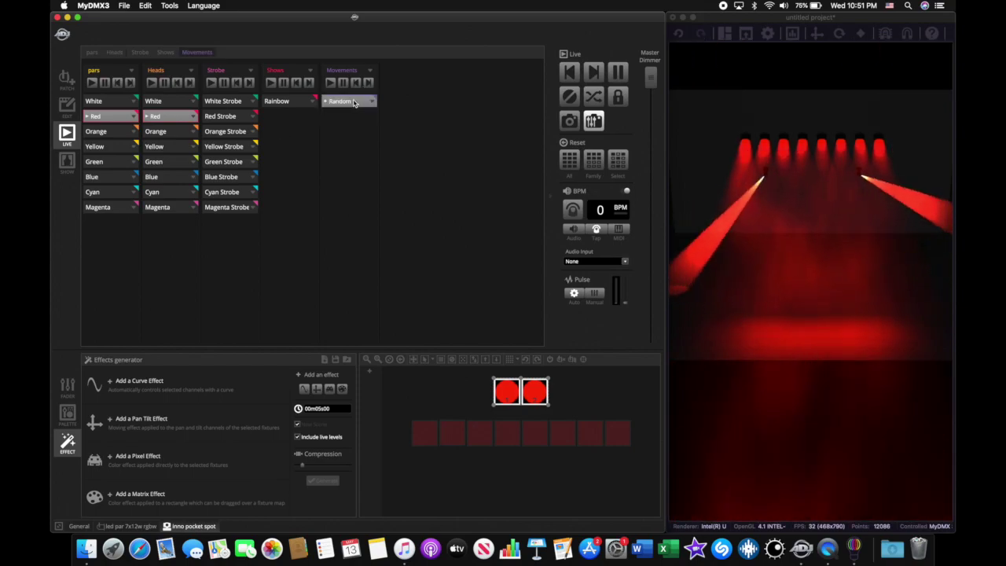
click(164, 116)
click(121, 118)
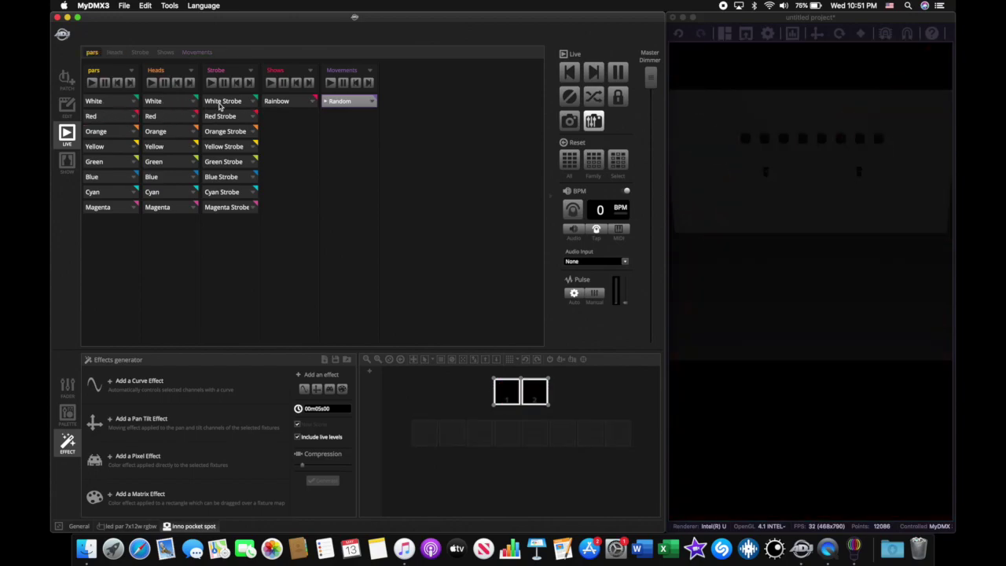
Step: Start Rainbow alongside the Random movement and toggle White Strobe on and off over them
click(291, 103)
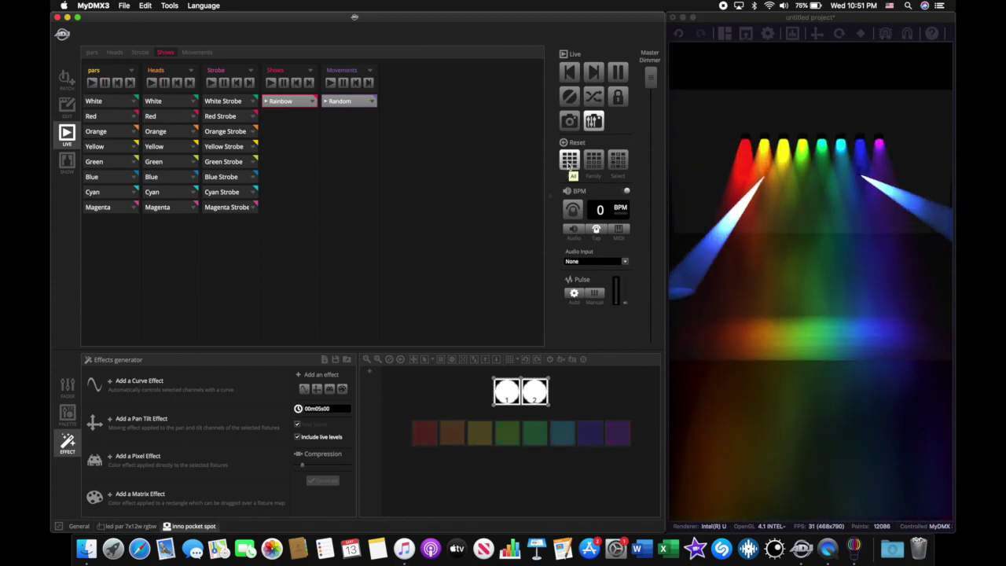
click(229, 101)
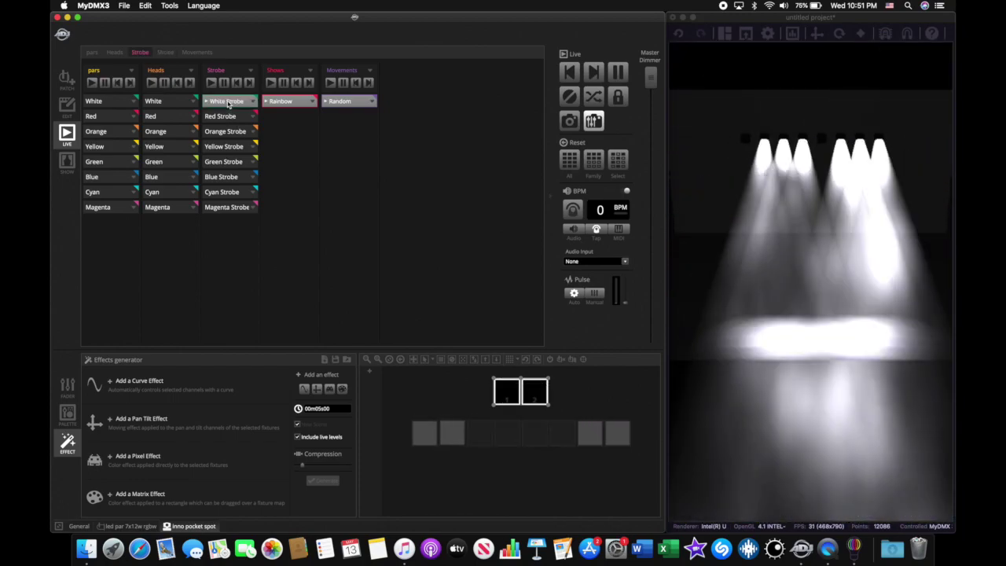
click(227, 102)
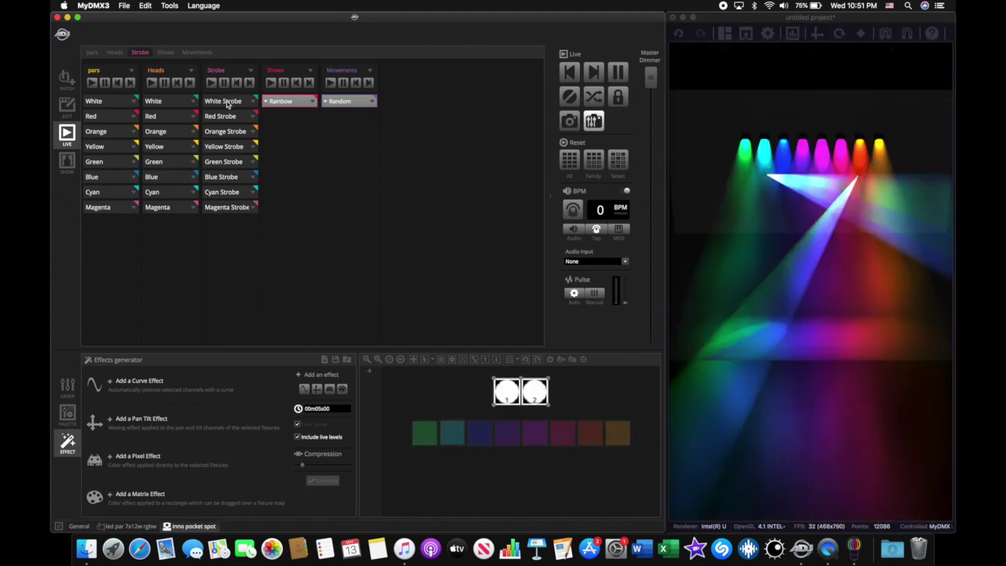
click(227, 102)
click(227, 102)
click(227, 102)
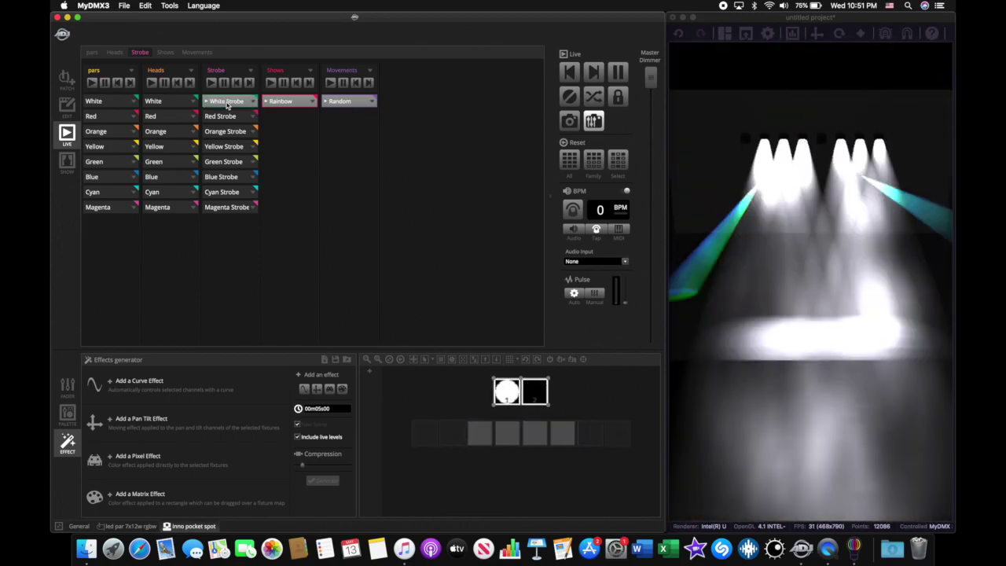
click(227, 102)
click(227, 103)
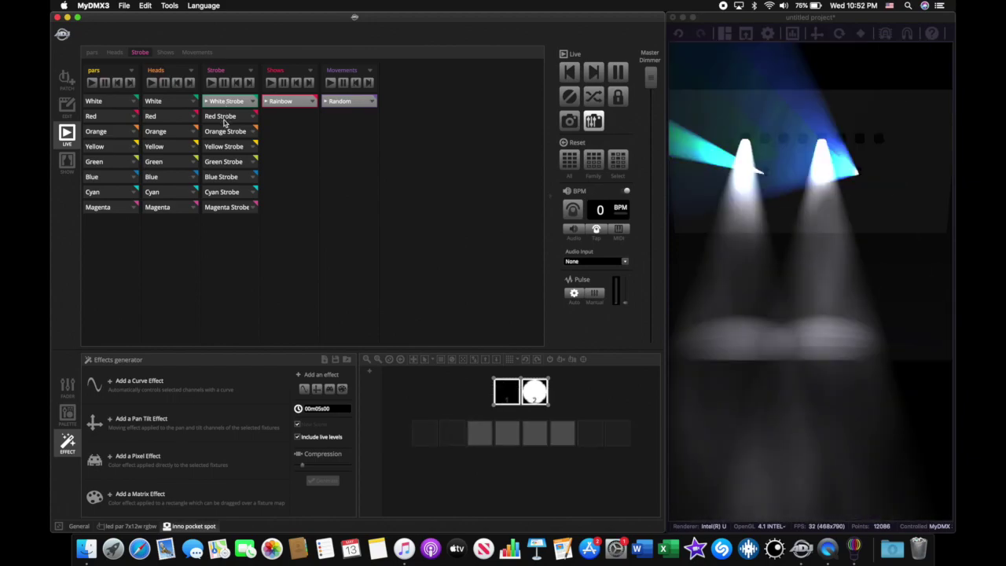
Step: Briefly play Red Strobe over the running scenes, stop Red Strobe, Rainbow and Random, and return to scene editing
click(224, 117)
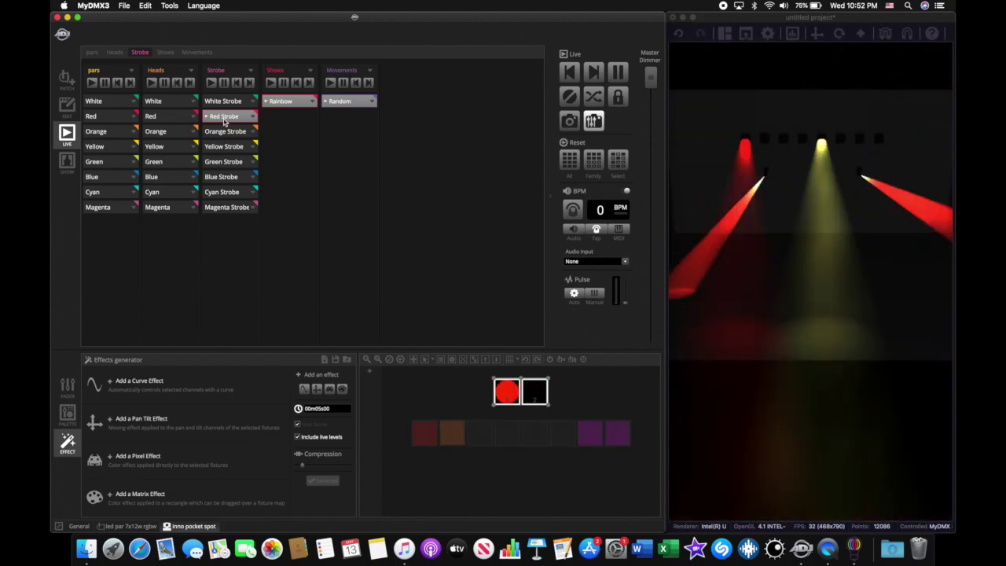
click(225, 119)
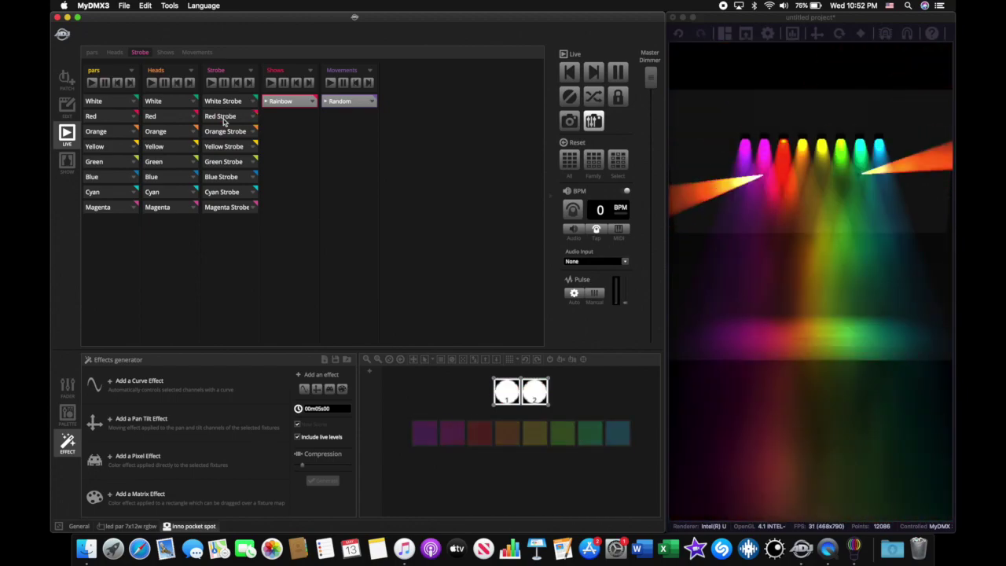
click(292, 100)
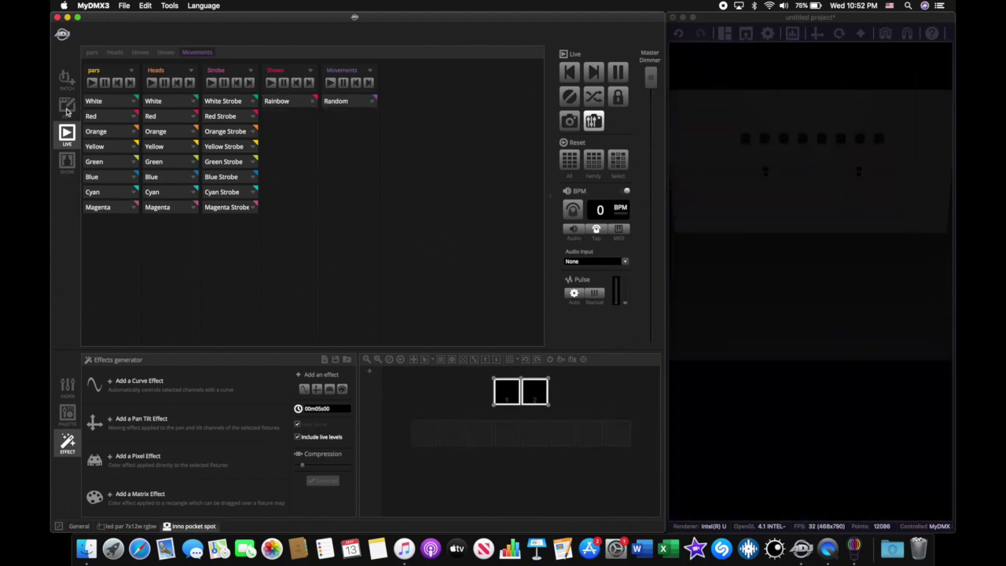
click(67, 109)
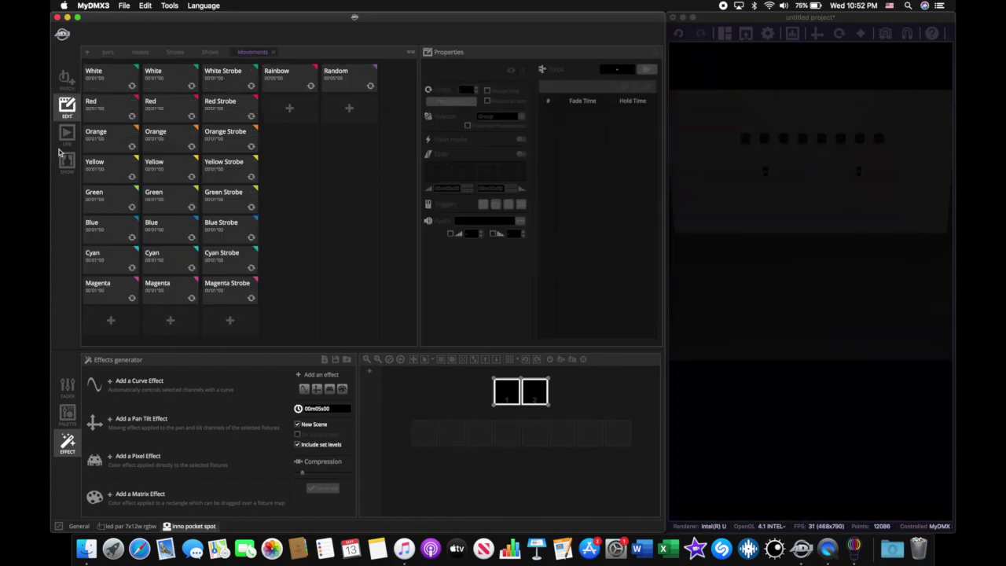
Step: Play White Strobe and Red Strobe in live mode, and activate the led pars' colour channels 3 to 5 during Red Strobe
click(67, 135)
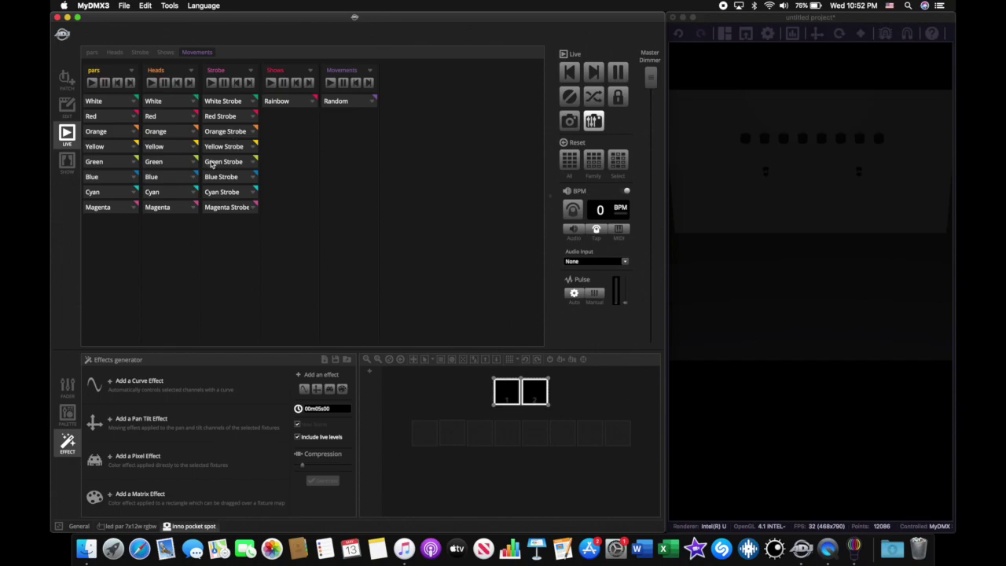
click(226, 106)
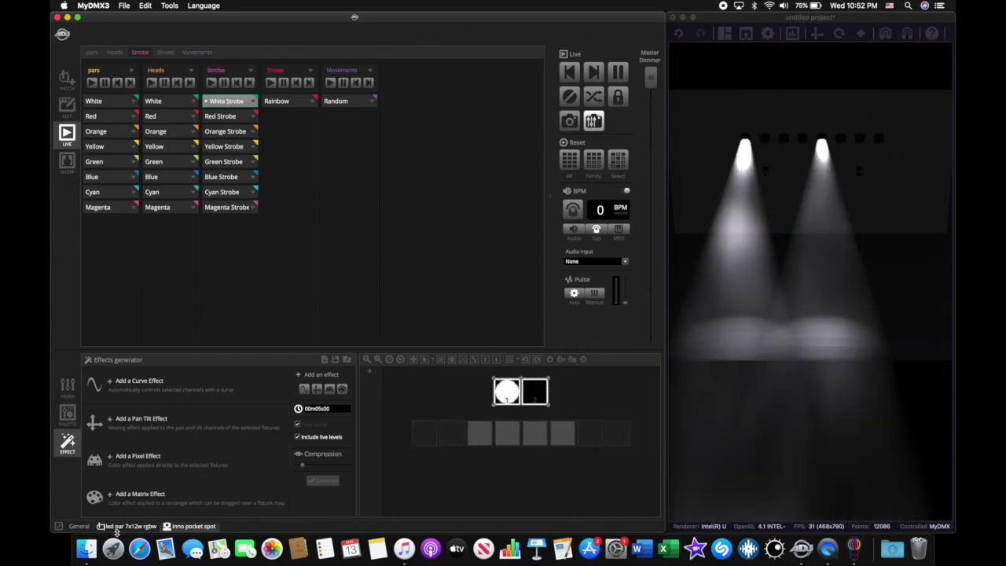
click(121, 527)
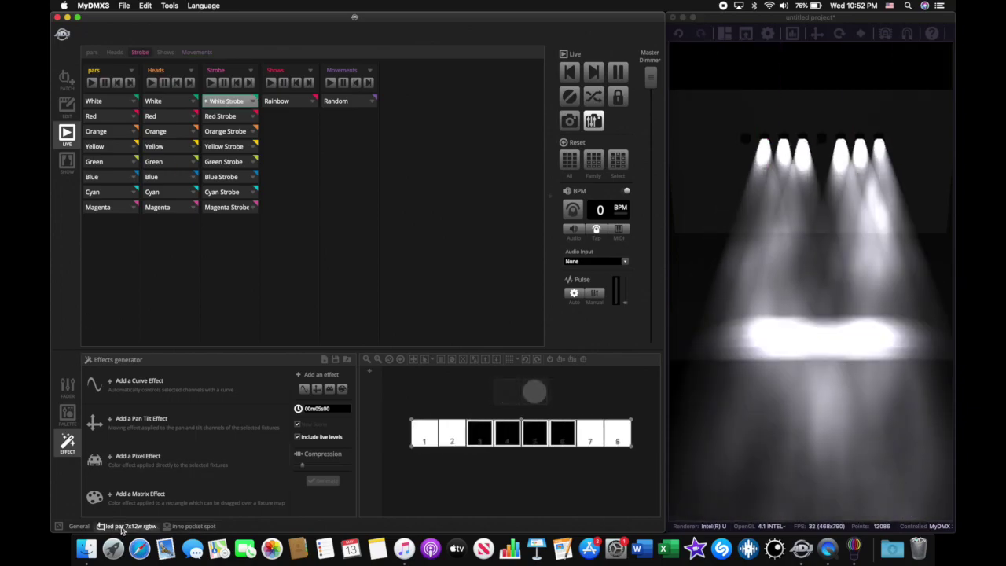
click(67, 385)
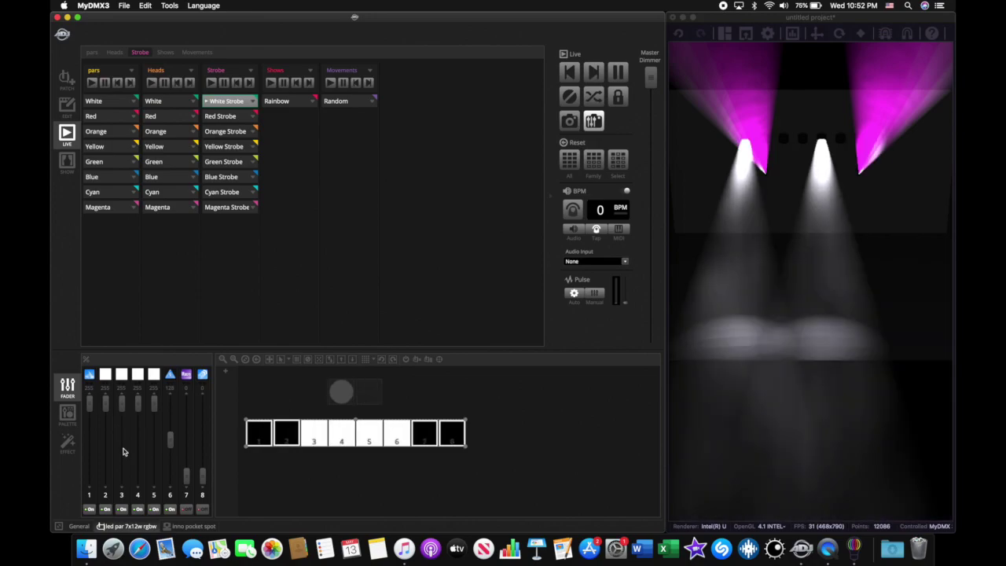
click(226, 117)
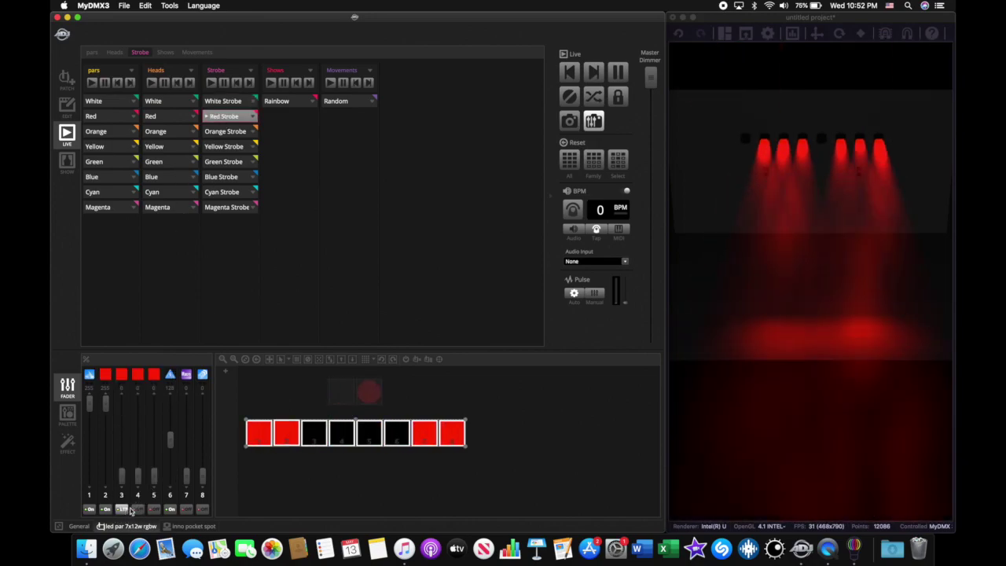
click(140, 509)
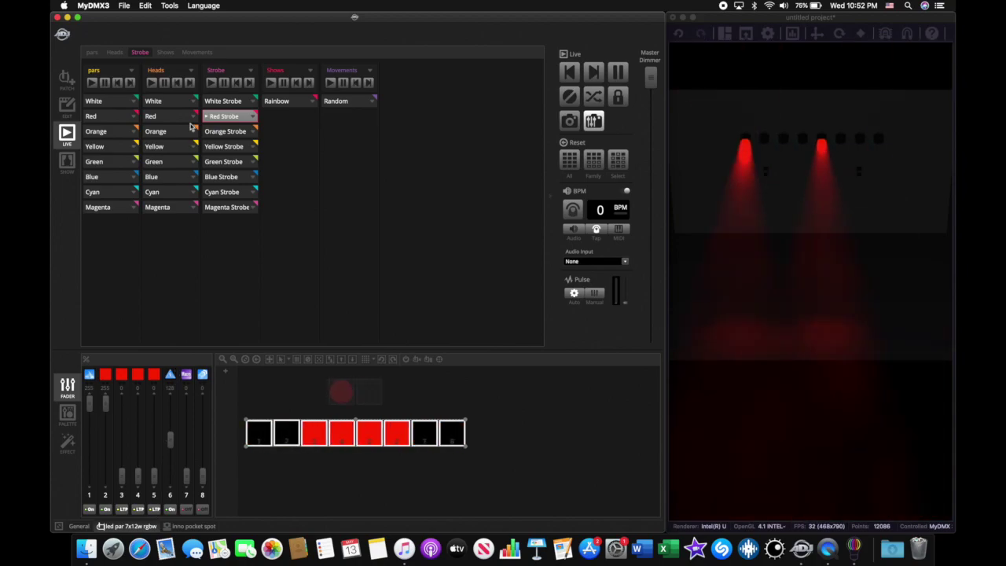
Step: Play the Orange, Yellow, Green, Blue, Cyan and Magenta Strobe scenes in turn to check the led par channels, and stop Magenta Strobe
click(224, 133)
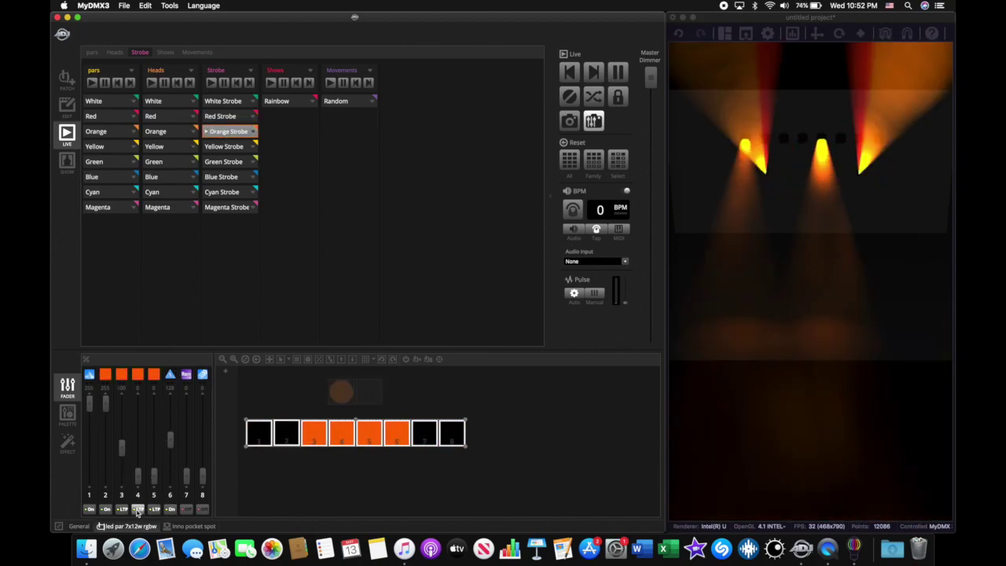
click(226, 147)
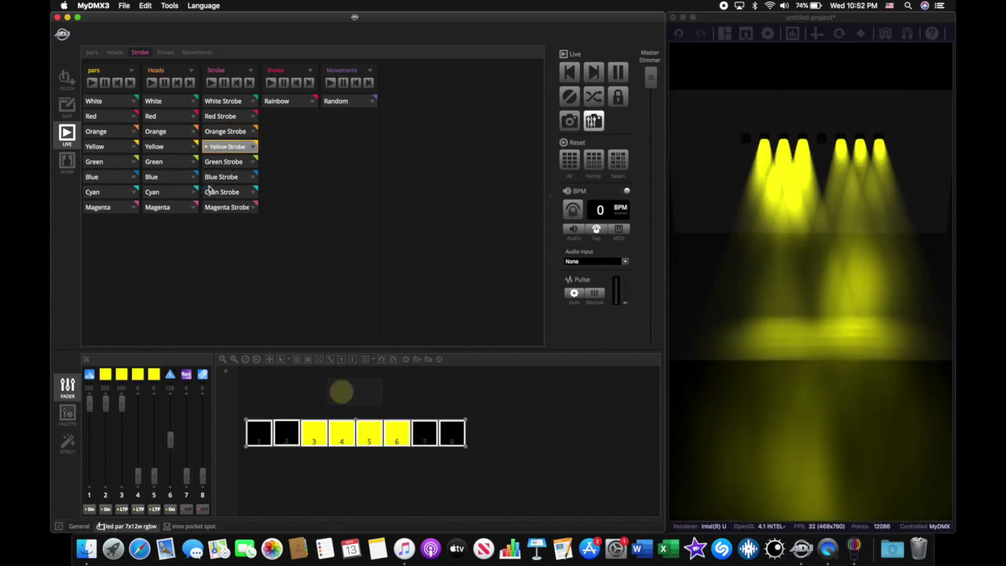
click(218, 163)
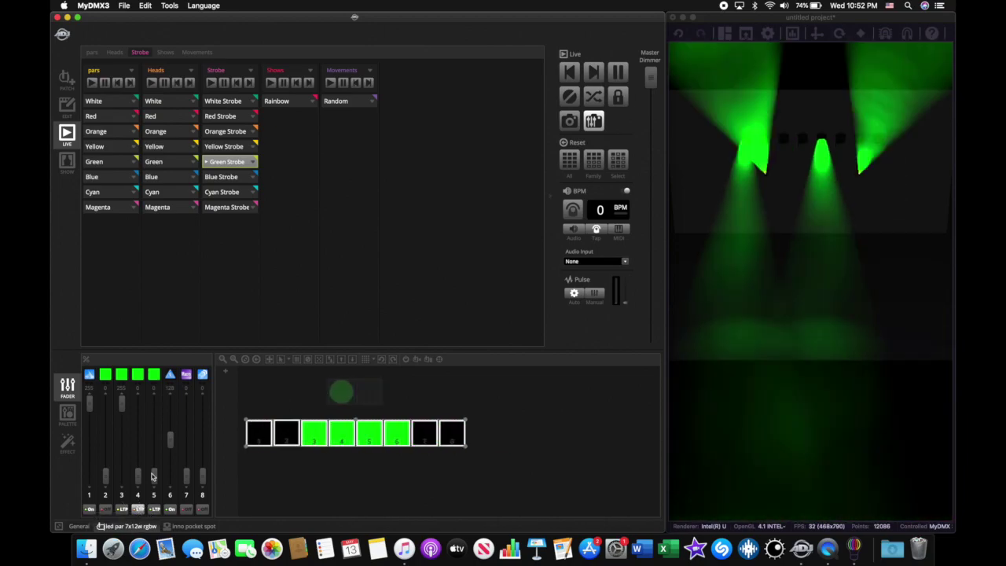
click(231, 177)
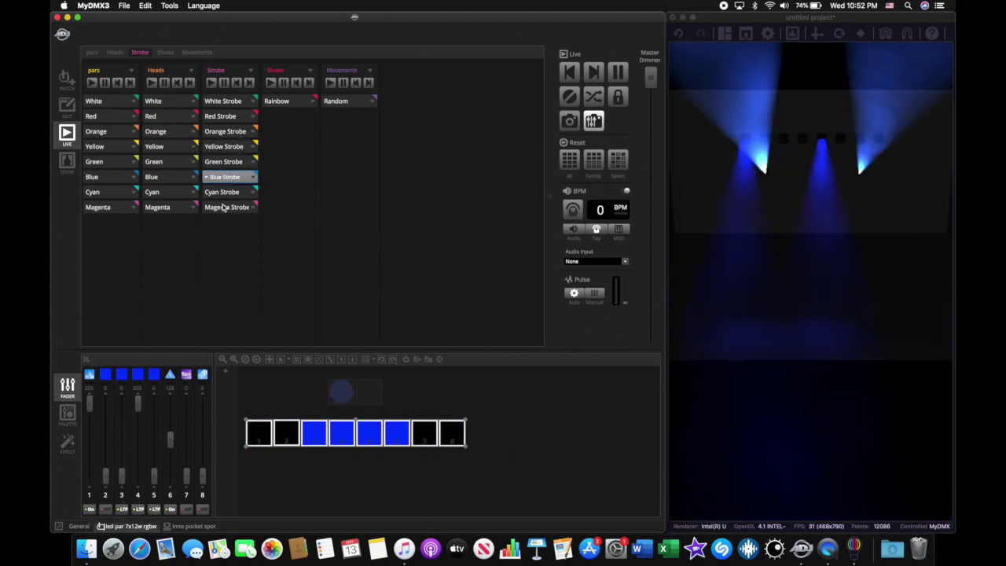
click(227, 191)
click(227, 208)
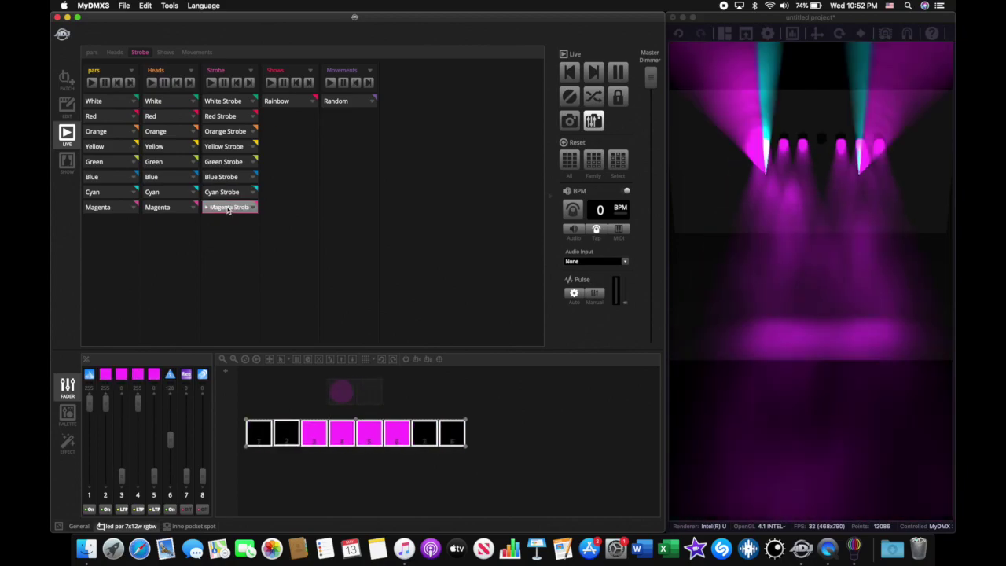
click(227, 207)
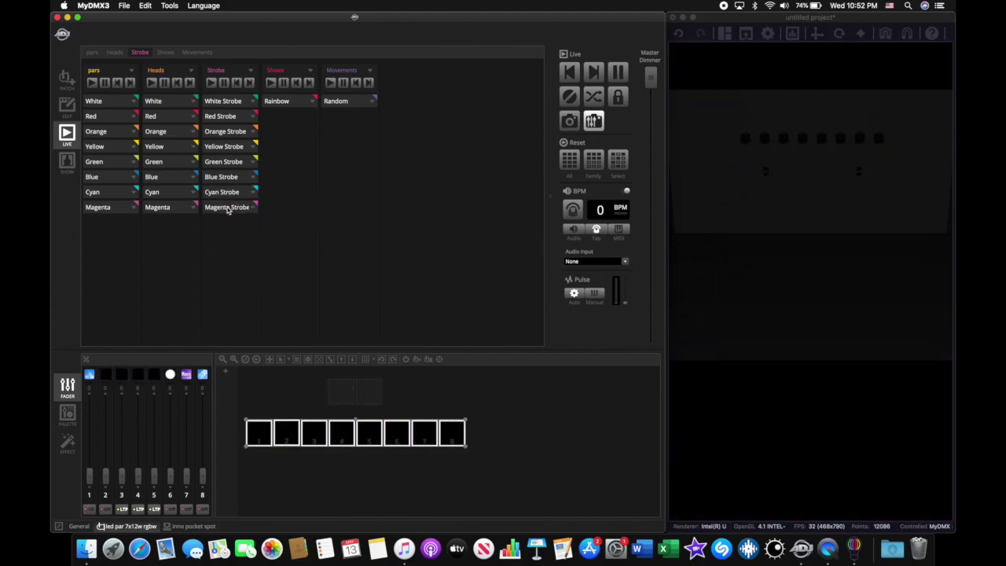
Step: In scene editing, switch on the led pars' unused colour channels 3, 4 and 5 at level 0 in Red Strobe
click(69, 115)
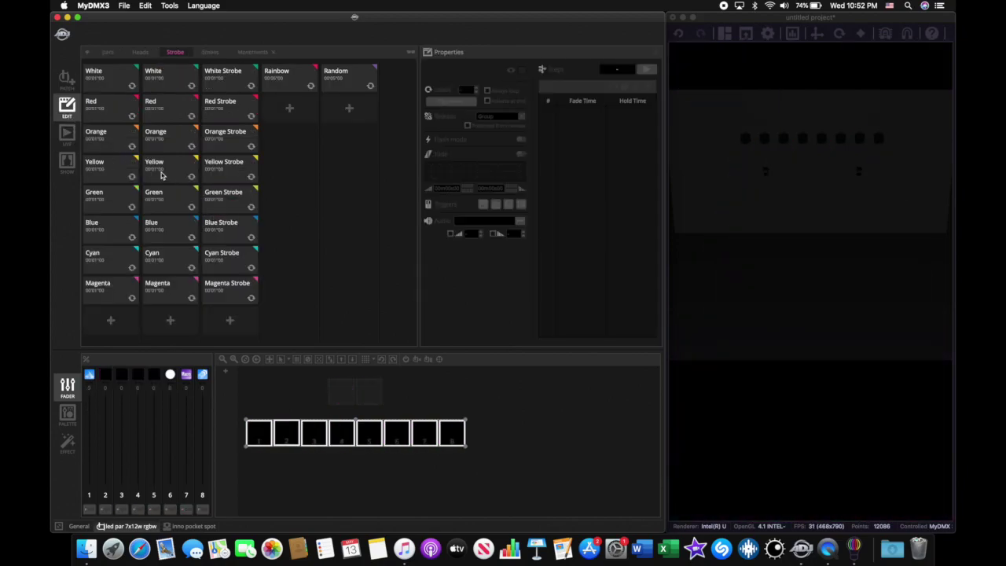
click(216, 77)
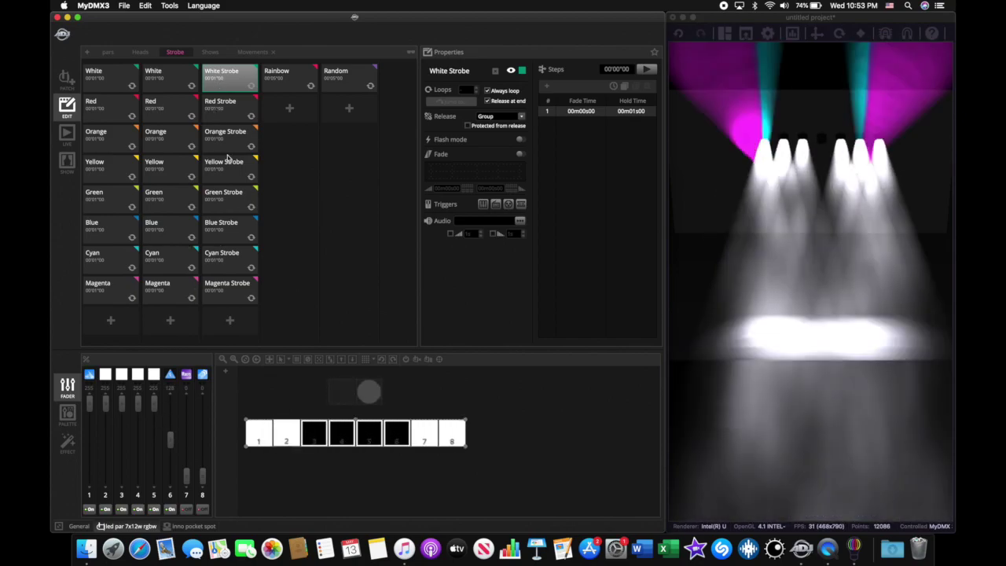
click(224, 110)
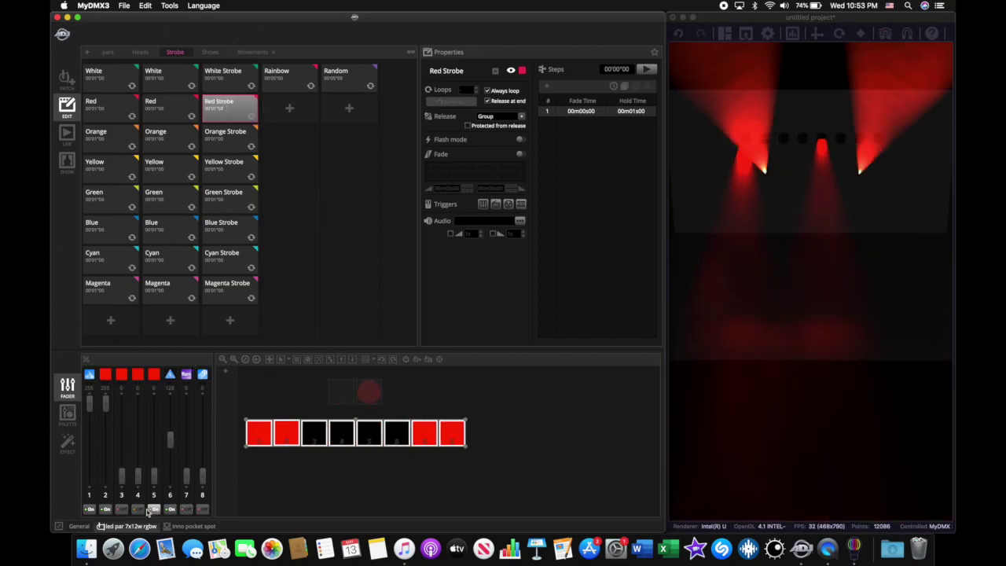
click(138, 509)
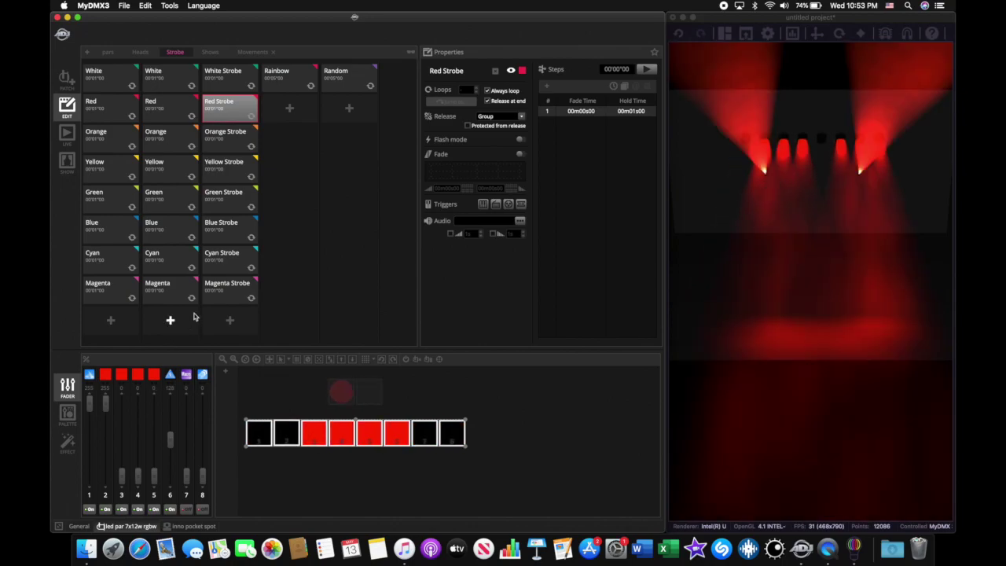
Step: Switch on the led pars' unused colour channels at level 0 in Orange, Yellow and Green Strobe so channels 1 to 6 are all active
key(Down)
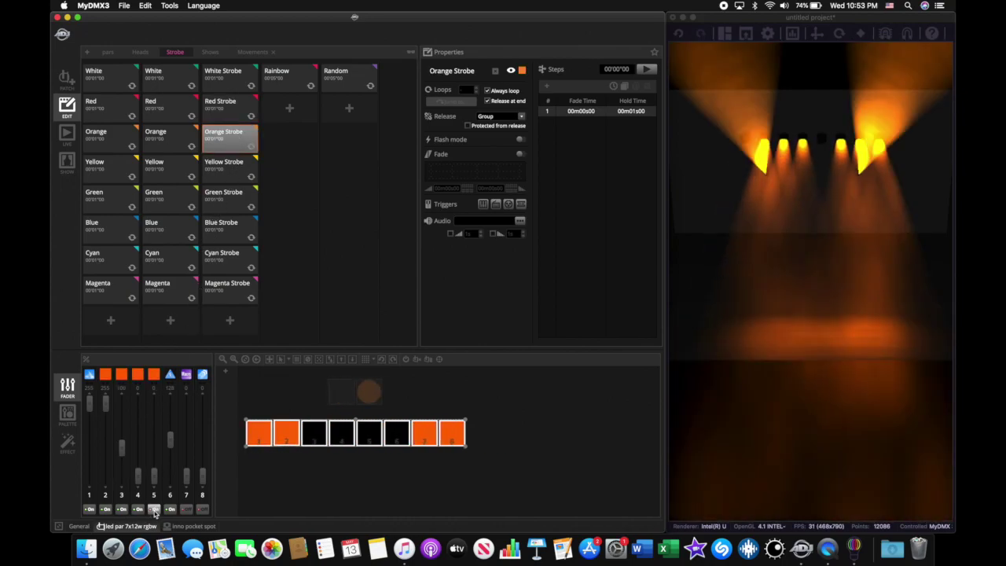
key(Down)
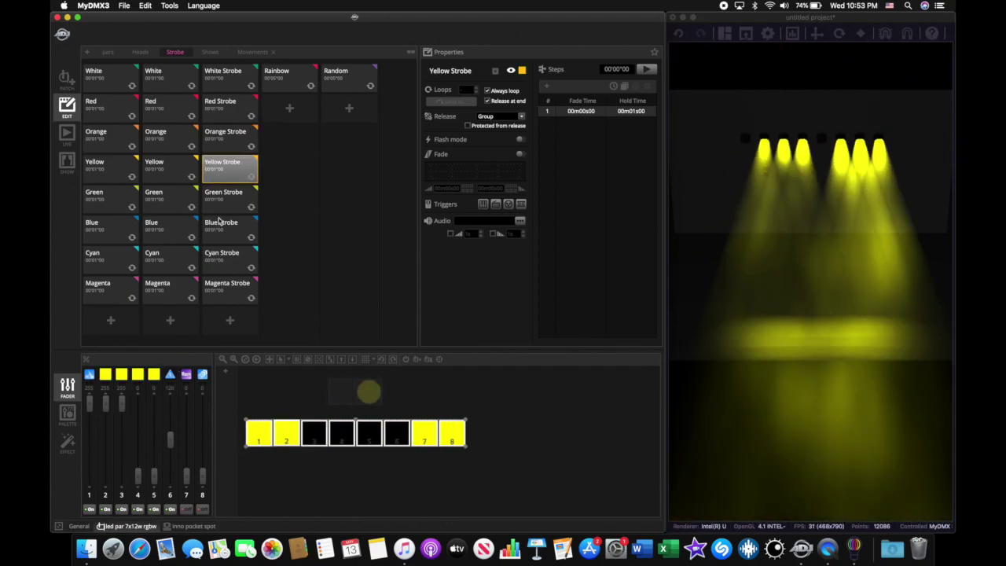
key(Down)
click(138, 509)
click(154, 510)
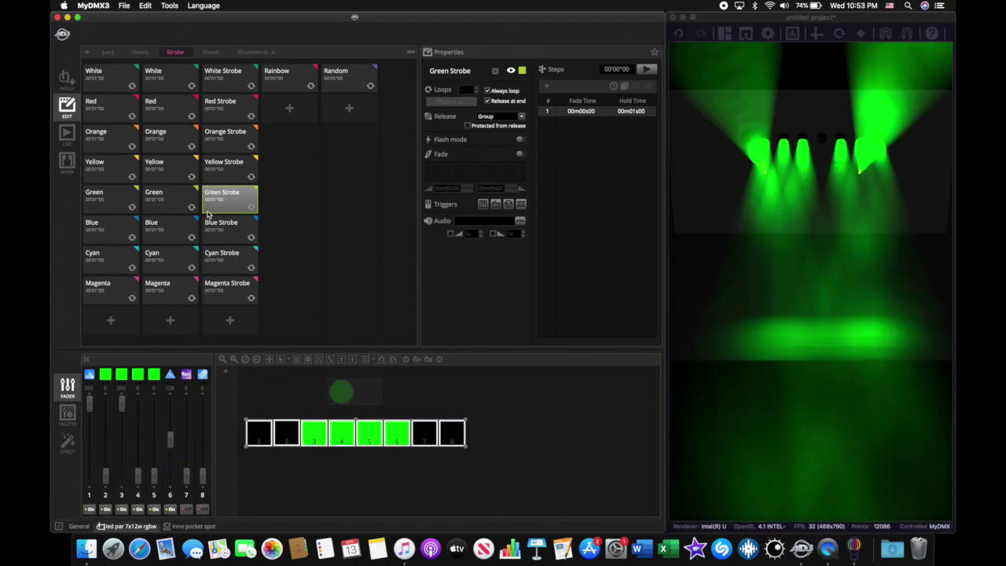
Step: Switch on the led pars' unused colour channels at level 0 in Blue, Cyan and Magenta Strobe so channels 1 to 6 are all active
click(220, 231)
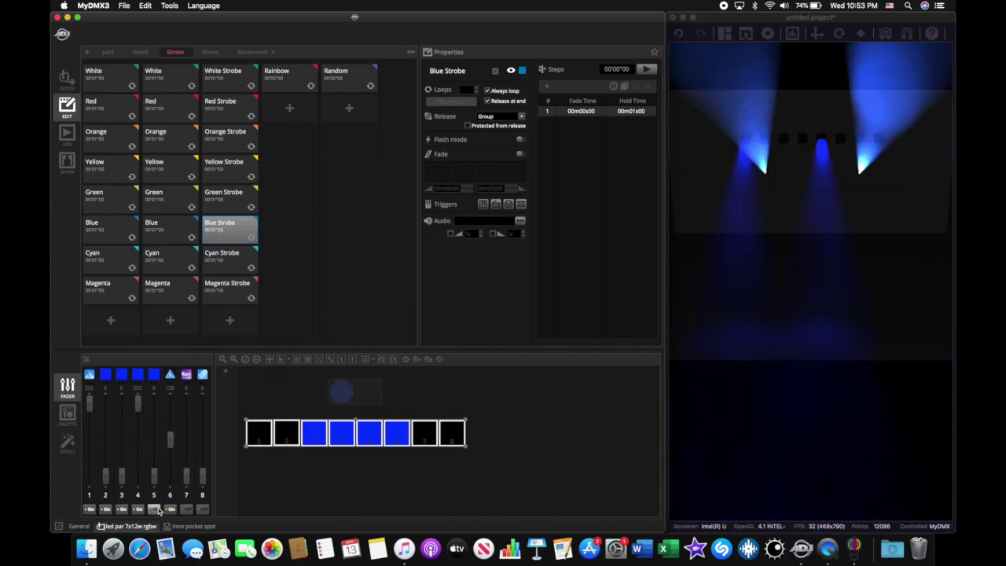
click(222, 259)
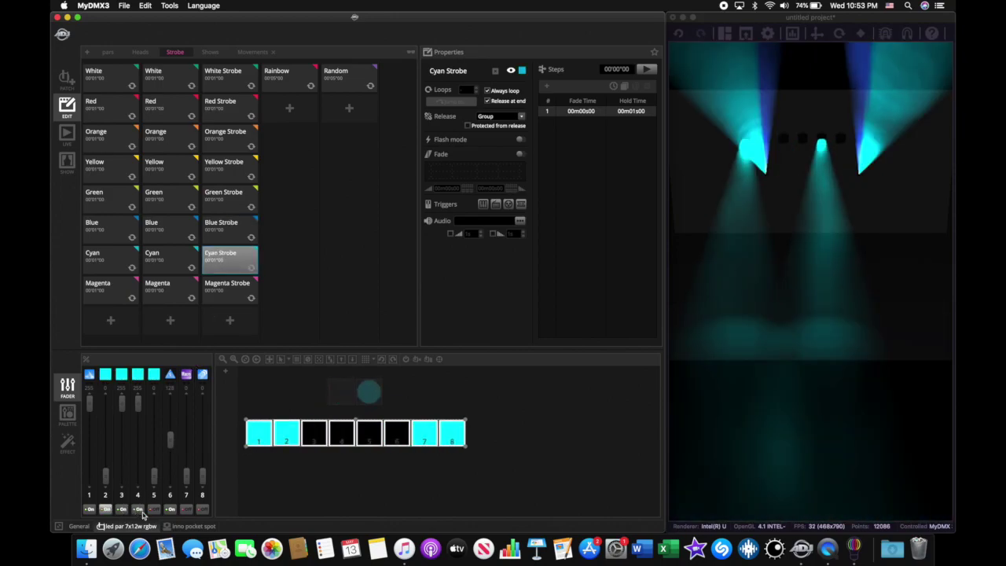
click(226, 293)
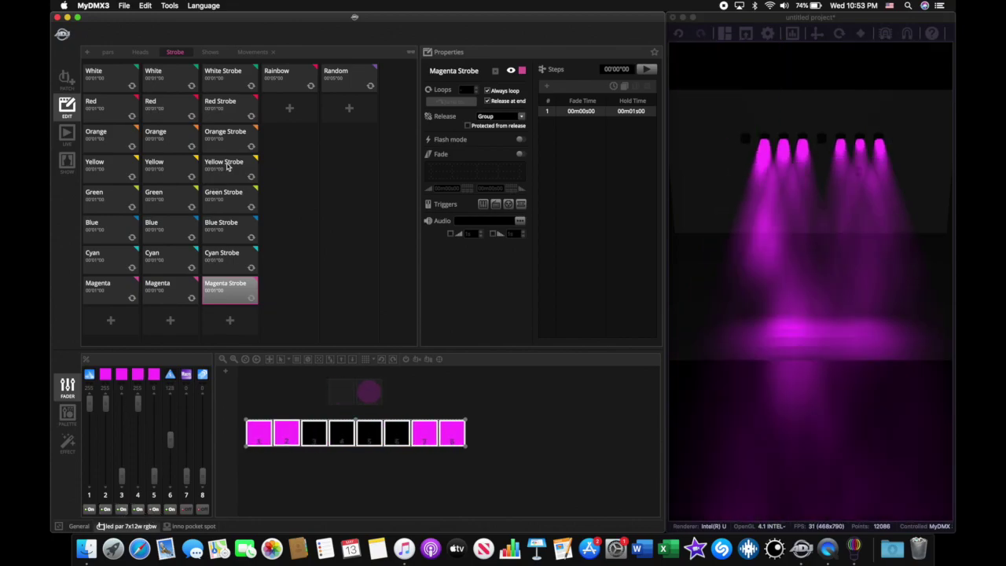
Step: Review the led par channel states in the White, Red, Orange, Yellow and Green Strobe scenes, and deselect Green Strobe
click(227, 85)
click(227, 108)
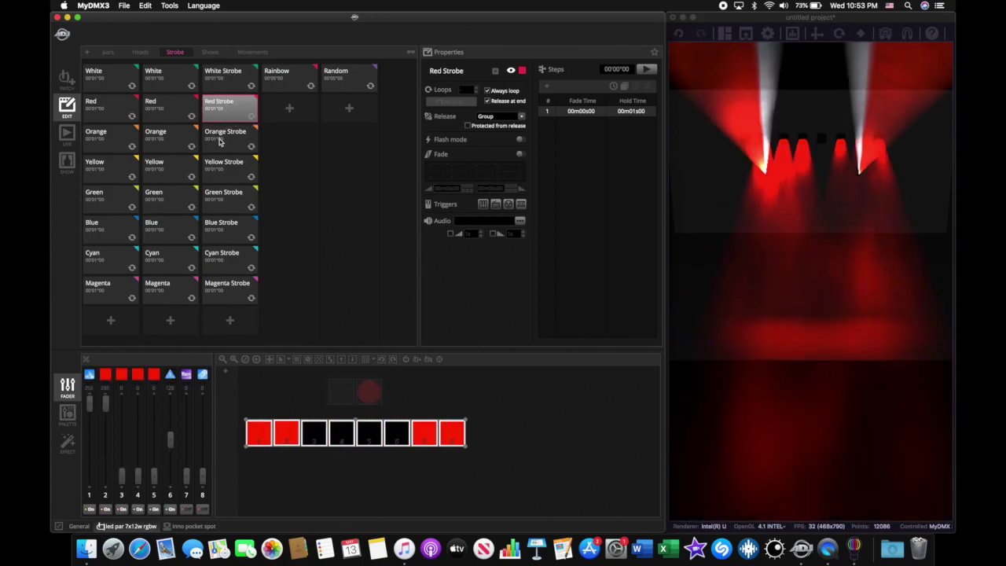
click(223, 140)
click(216, 170)
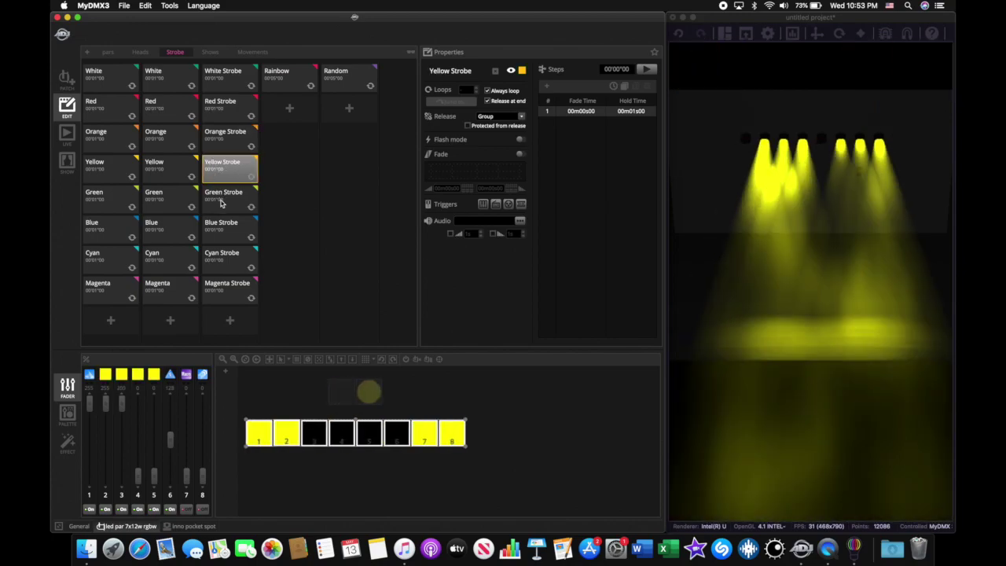
click(223, 203)
click(222, 208)
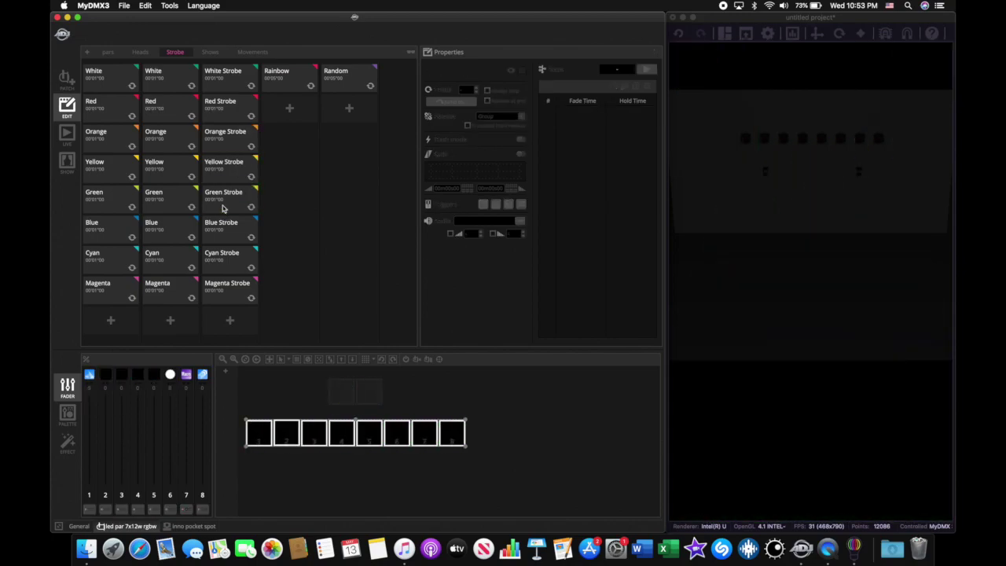
Step: In live mode, play Rainbow with the Random movement, switch White Strobe on and off over them, stop Rainbow, and return to scene editing
click(66, 134)
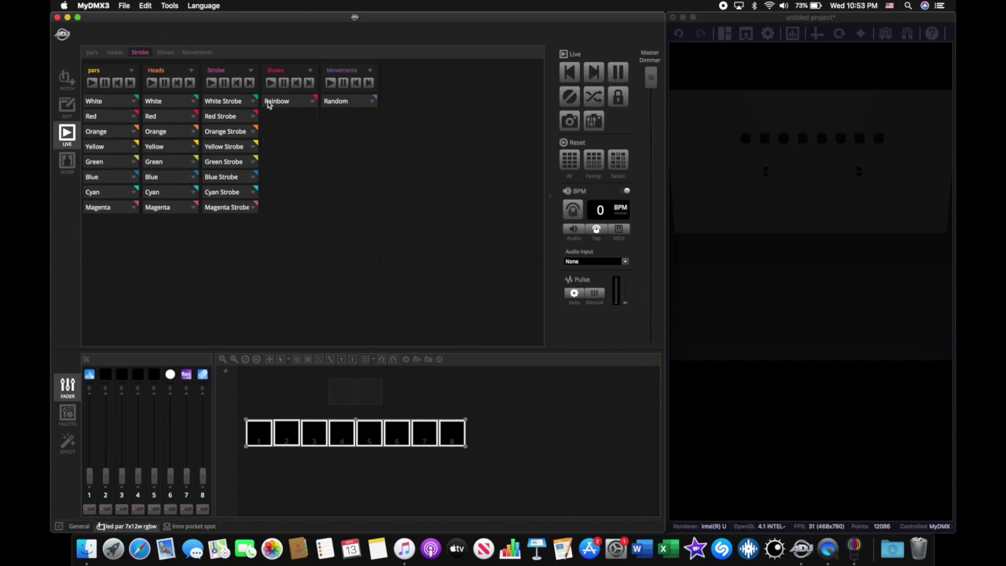
click(293, 103)
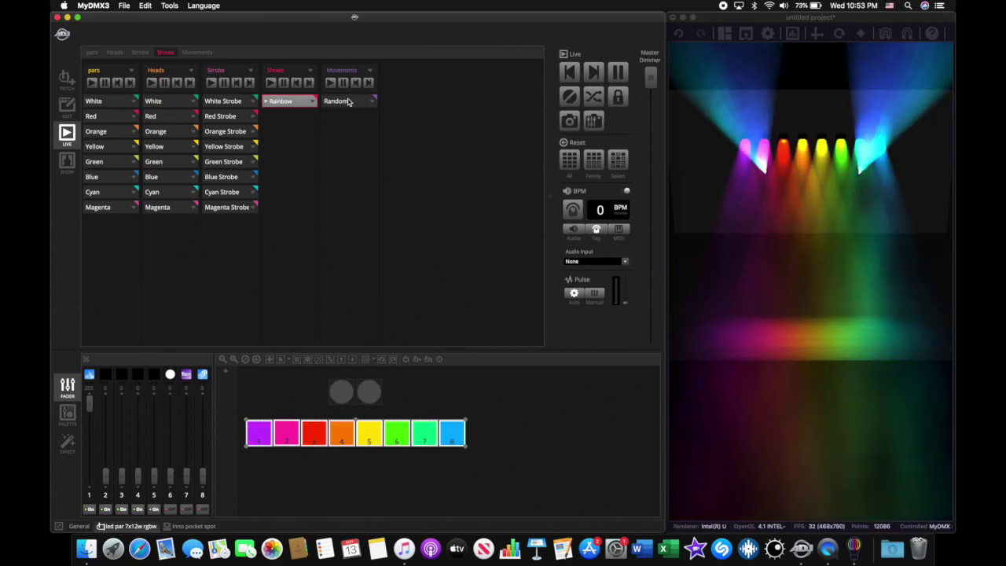
click(338, 102)
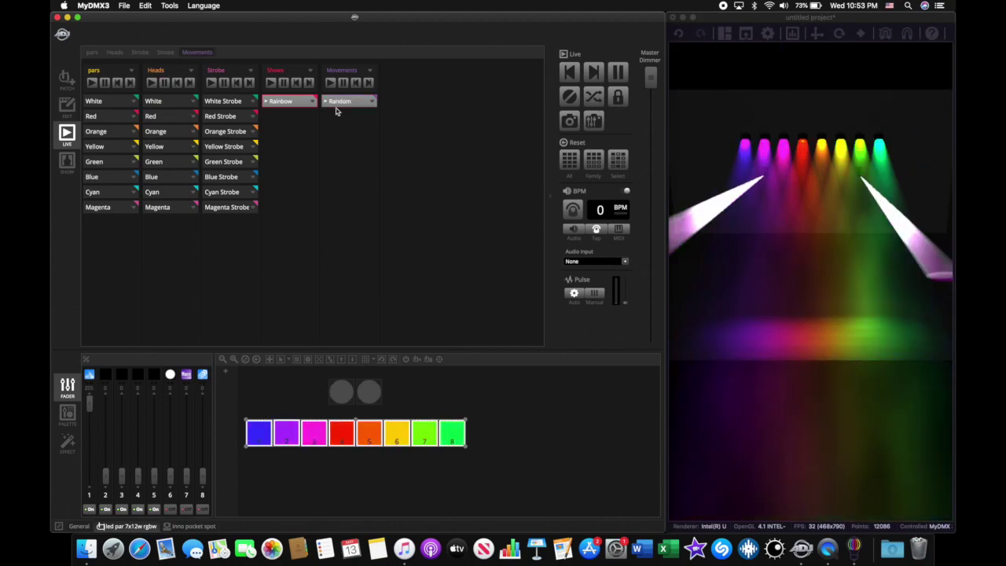
click(227, 103)
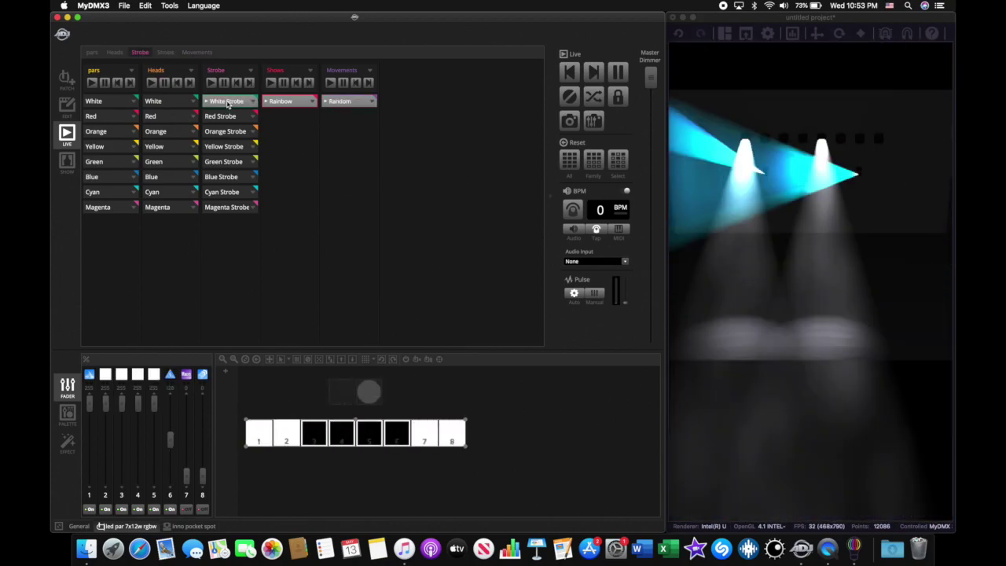
click(227, 102)
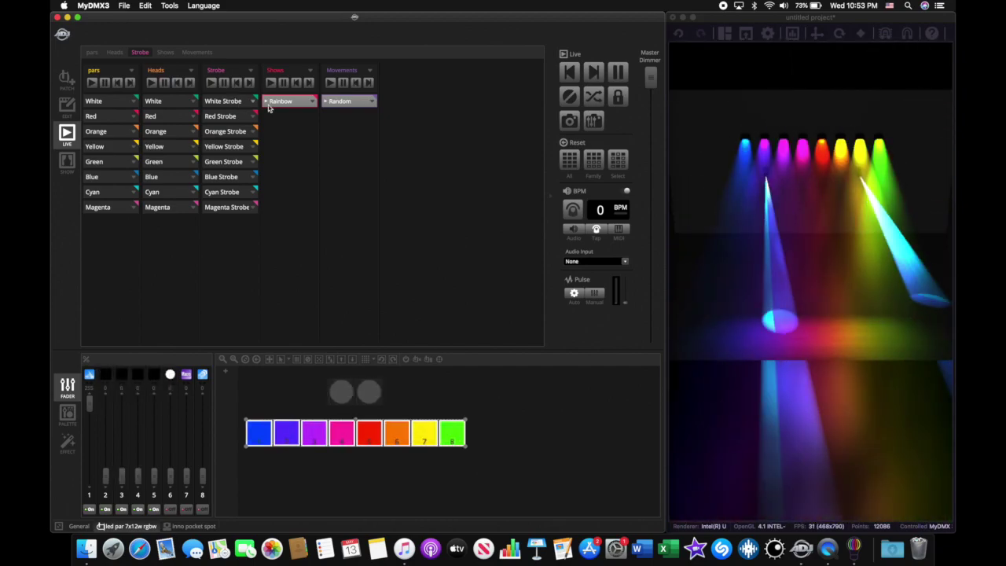
click(277, 101)
click(71, 107)
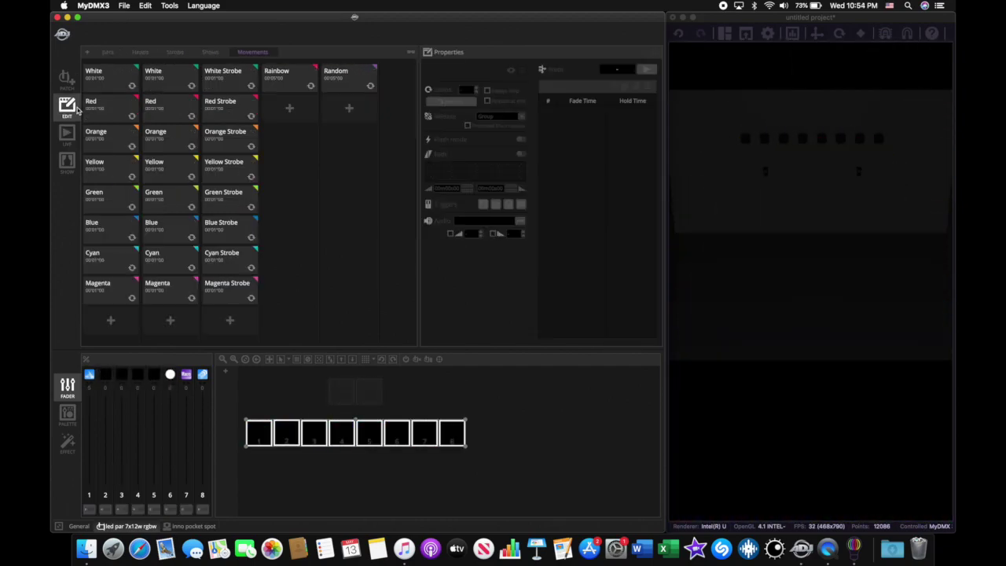
Step: Review the led par and inno pocket spot palettes in the heads' White scene, and the spots' color setting in White Strobe
click(165, 81)
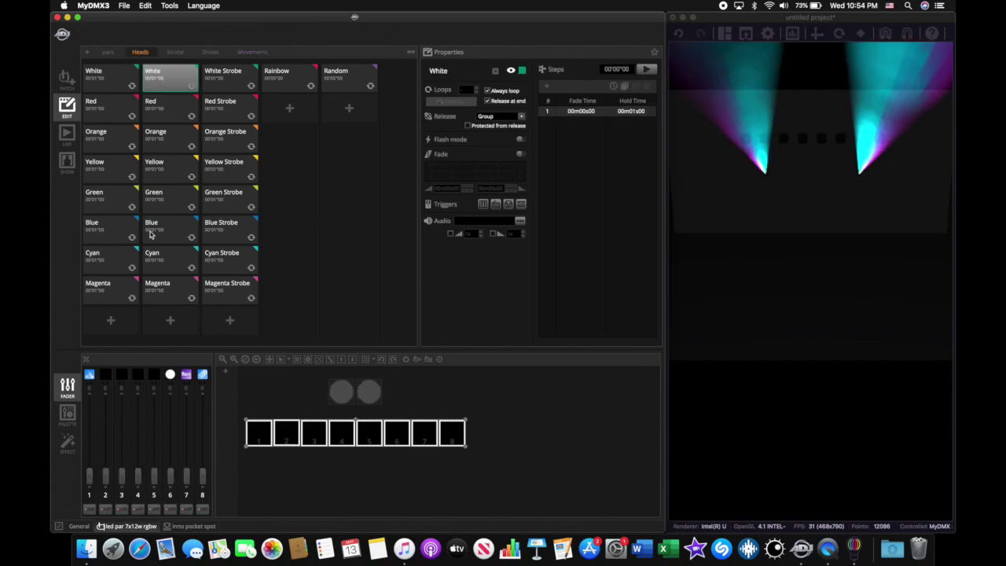
click(67, 415)
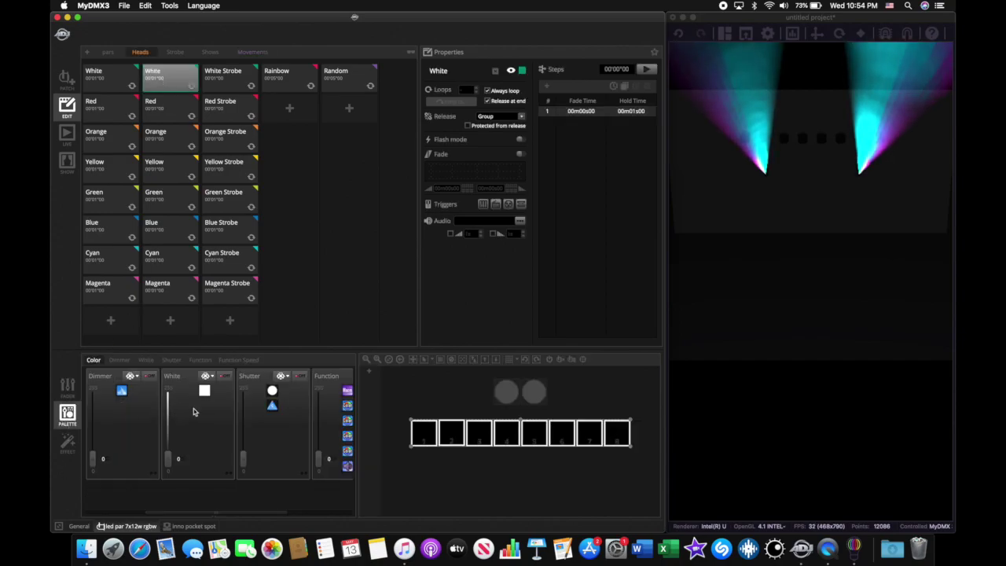
scroll(218, 411, left, 3)
scroll(157, 432, right, 8)
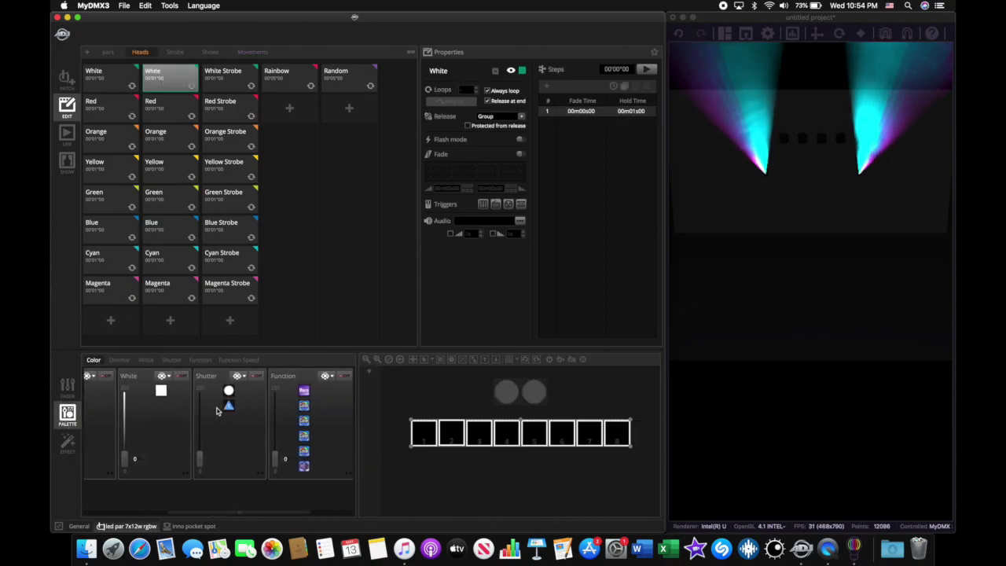
click(189, 528)
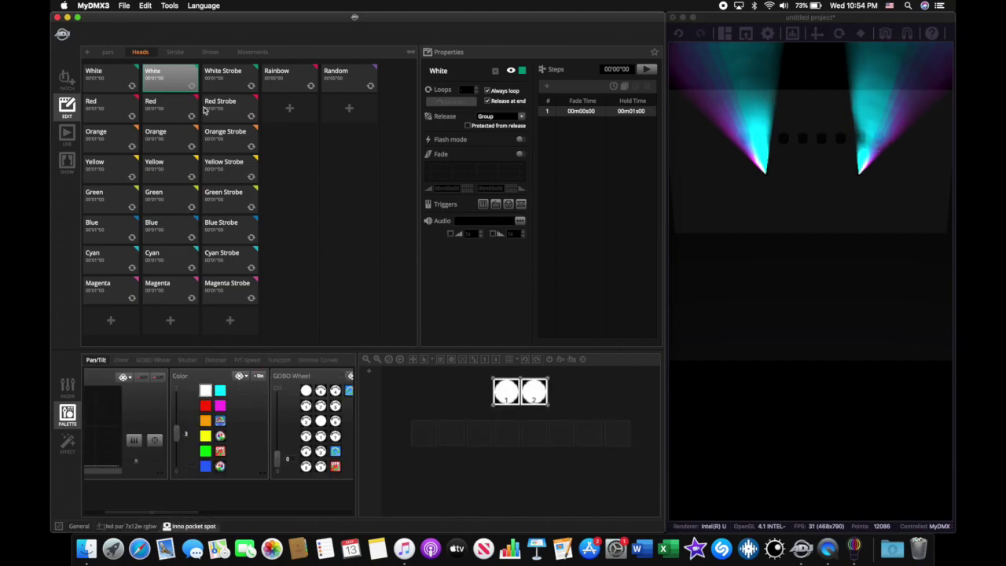
click(222, 73)
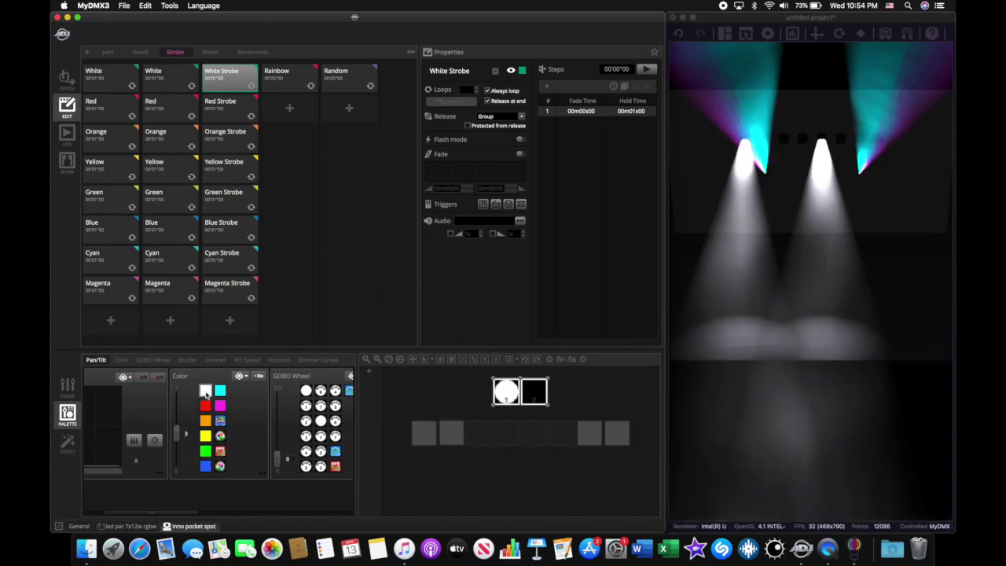
Step: In live mode, play Rainbow with the Random movement, flash White Strobe on and off repeatedly over them, and stop Rainbow
click(67, 134)
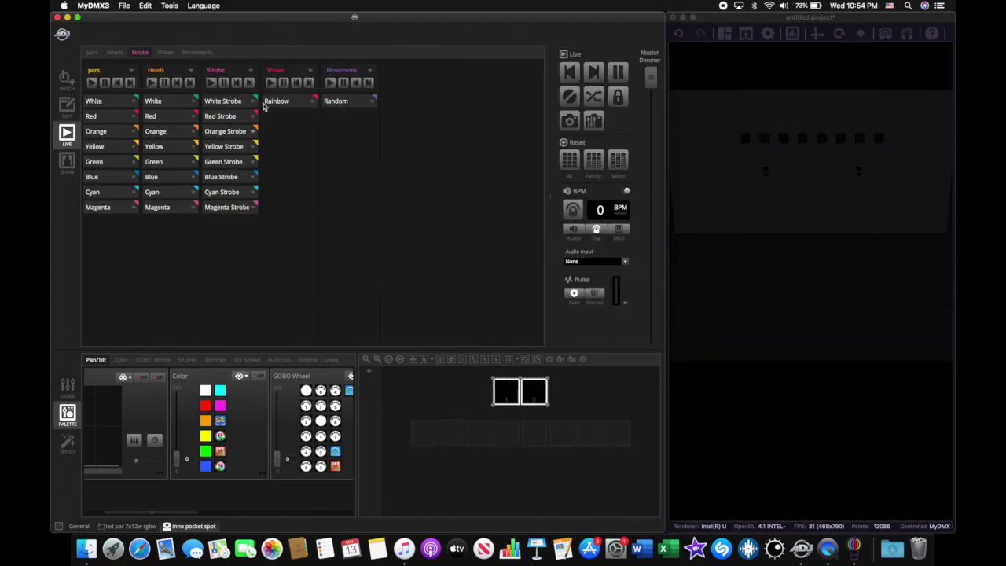
click(311, 103)
click(346, 102)
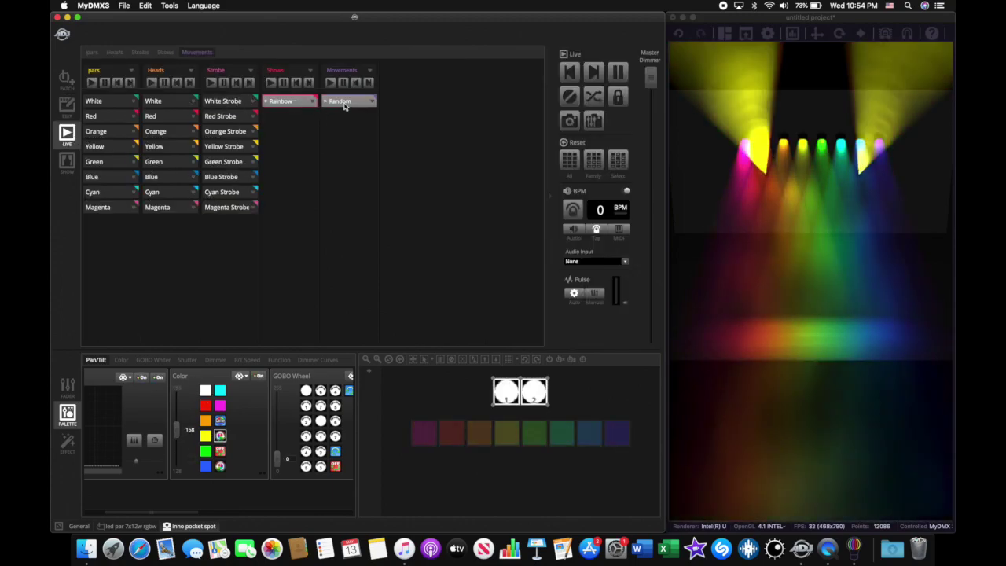
click(220, 102)
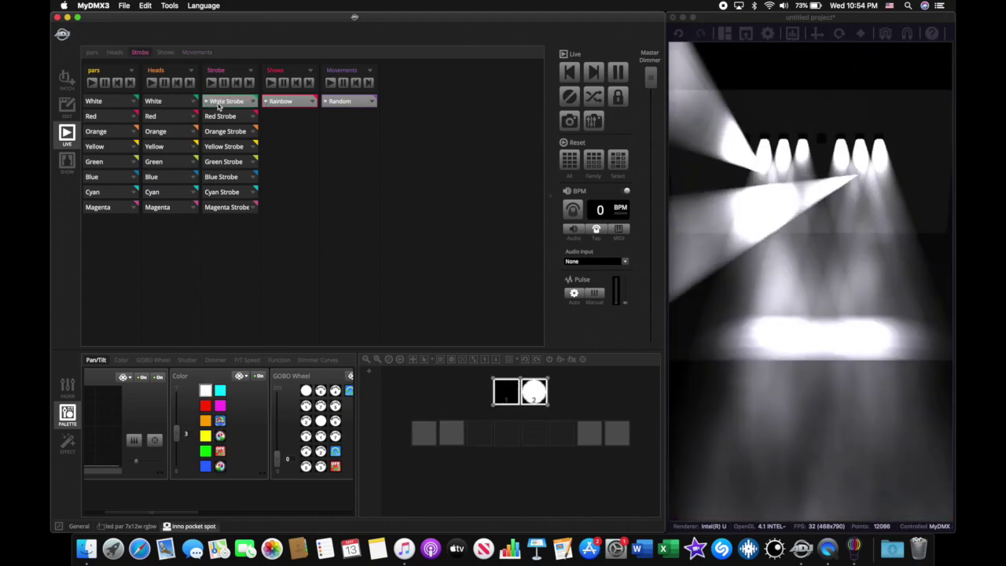
click(218, 106)
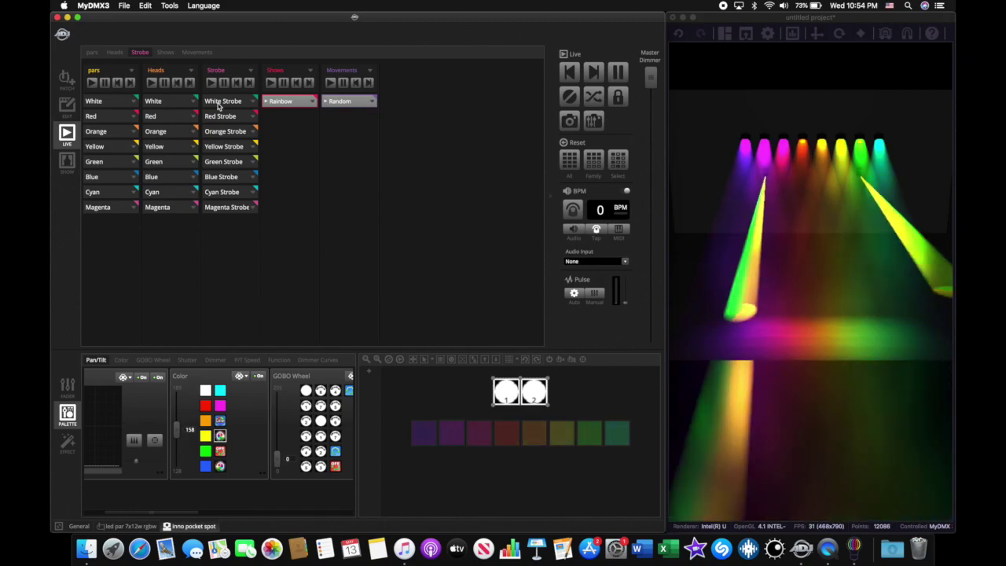
click(218, 106)
click(219, 106)
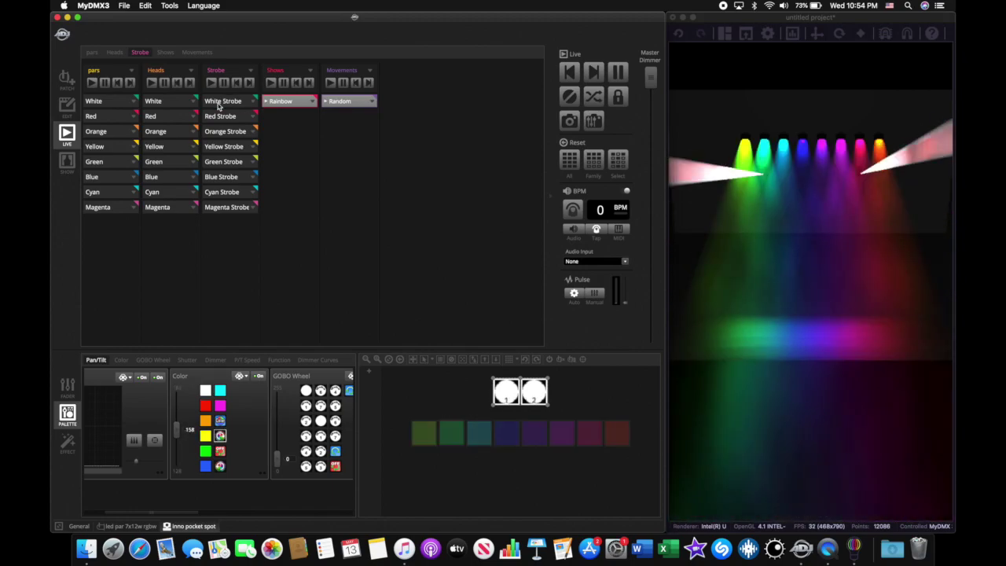
click(219, 106)
click(219, 106)
click(219, 106)
click(219, 106)
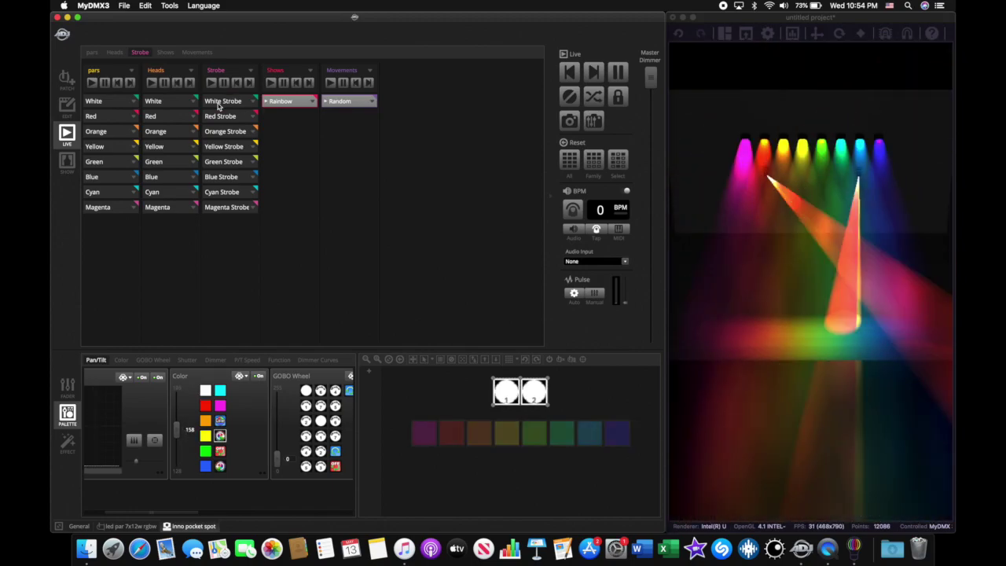
click(218, 106)
click(218, 107)
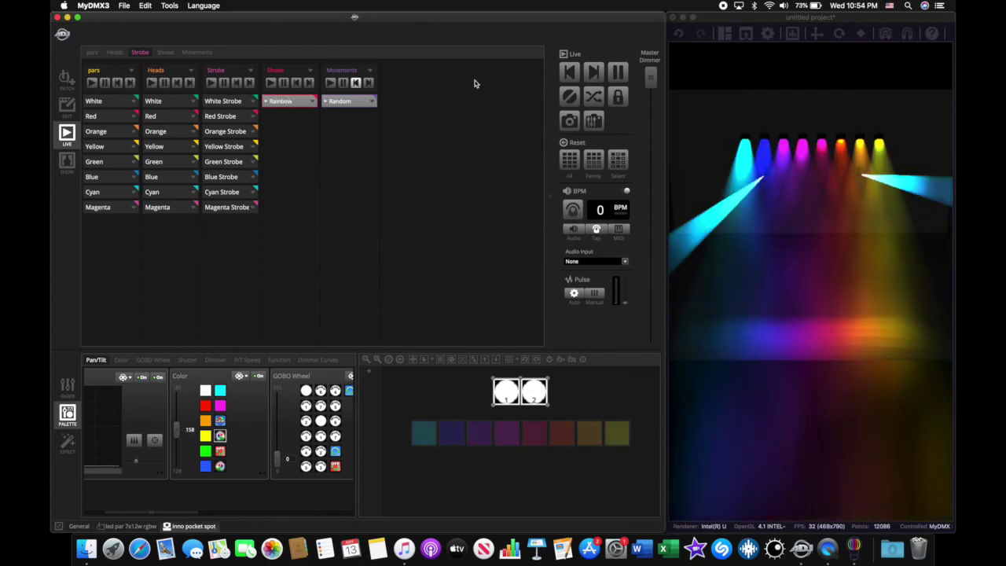
click(569, 96)
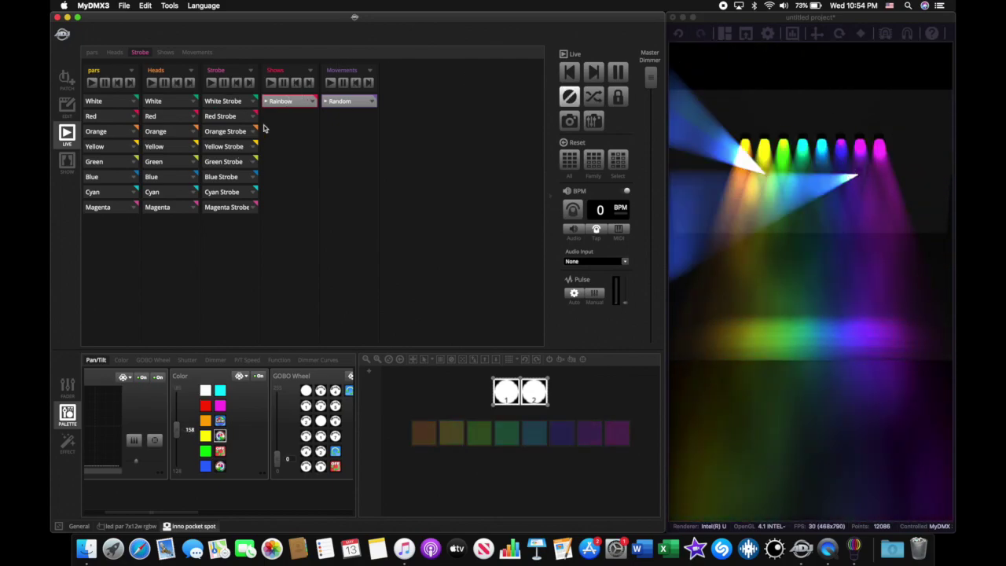
click(281, 102)
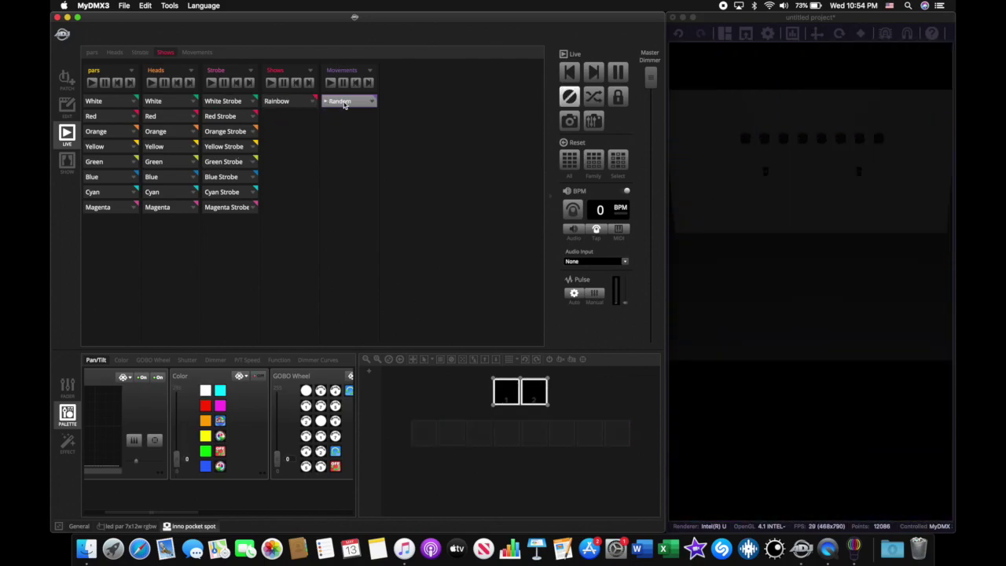
Step: Return to scene editing and add a scene named Strobe All below Magenta Strobe in the Strobe group
click(68, 115)
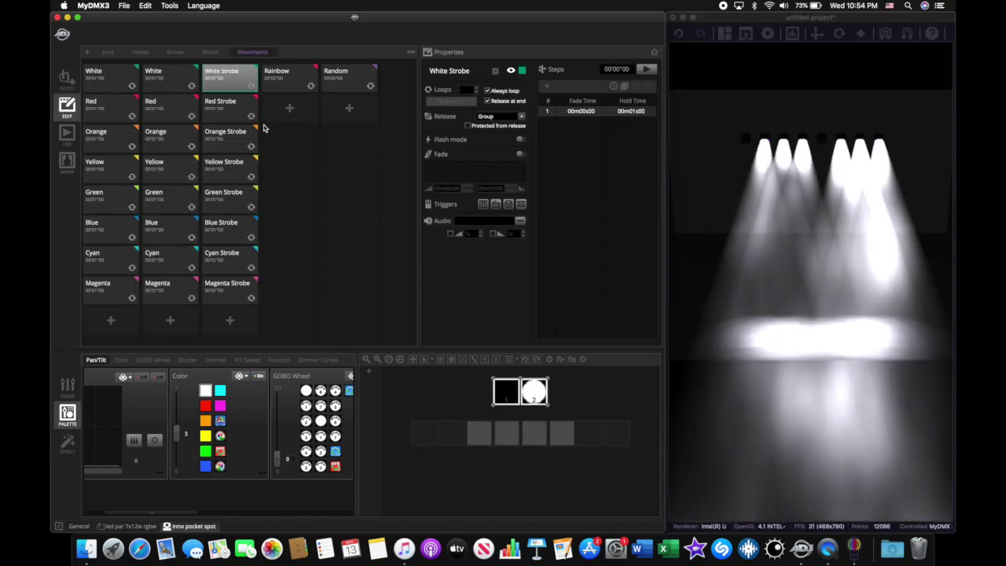
click(228, 288)
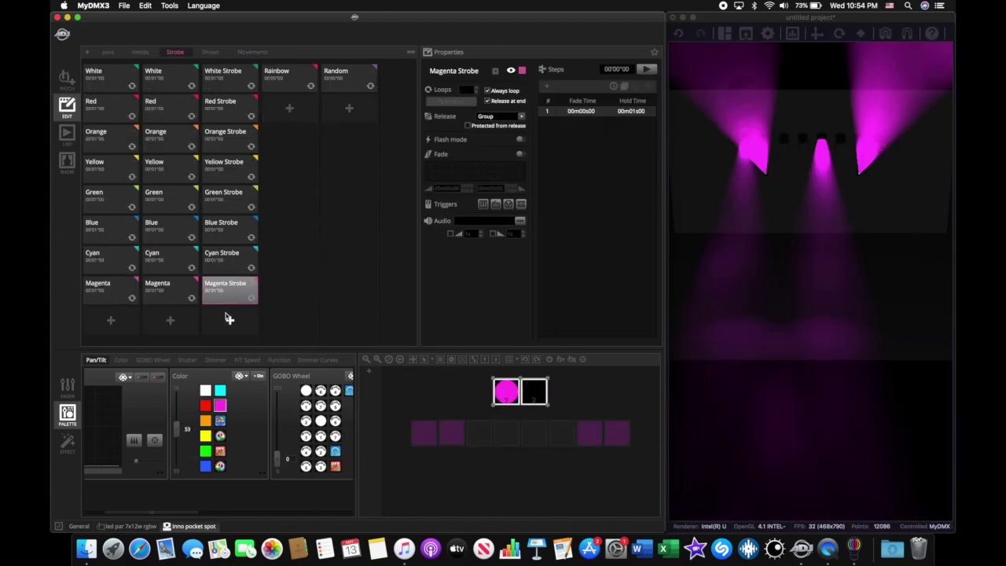
click(228, 318)
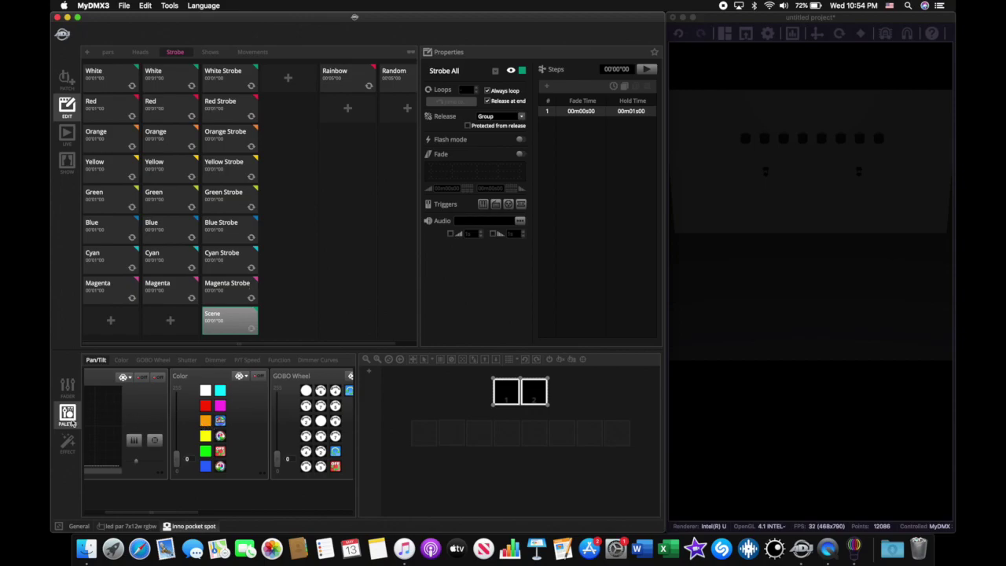
Step: In Strobe All, set the inno pocket spots' dimmer to 255 and their shutter to strobe at 73
click(66, 390)
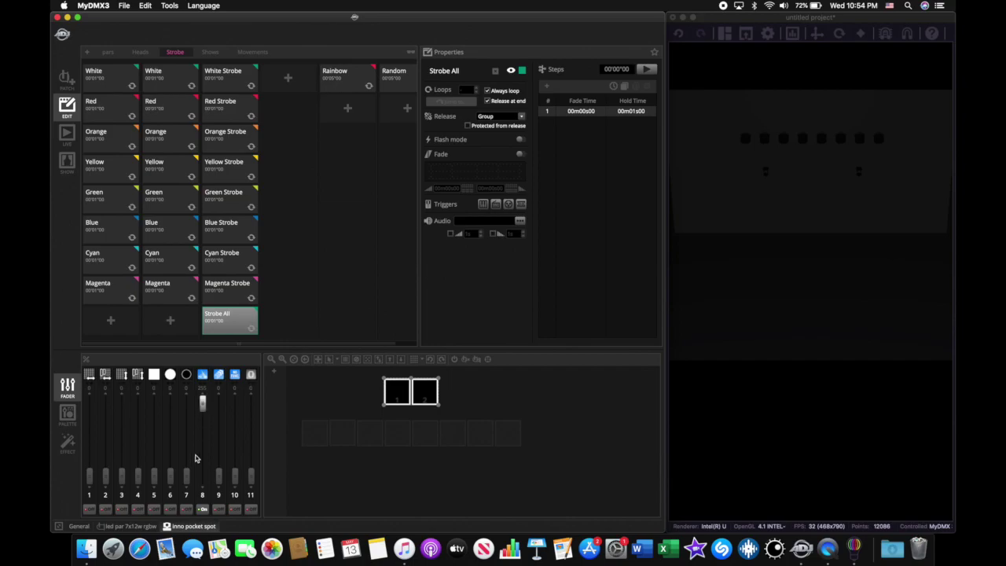
drag(187, 477, 187, 440)
click(68, 415)
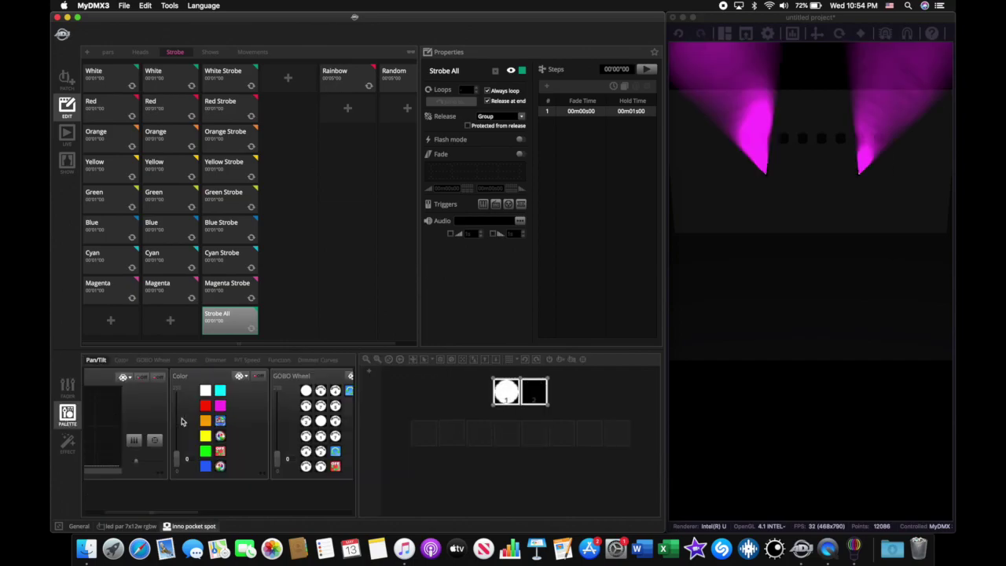
scroll(180, 422, right, 3)
scroll(181, 422, right, 4)
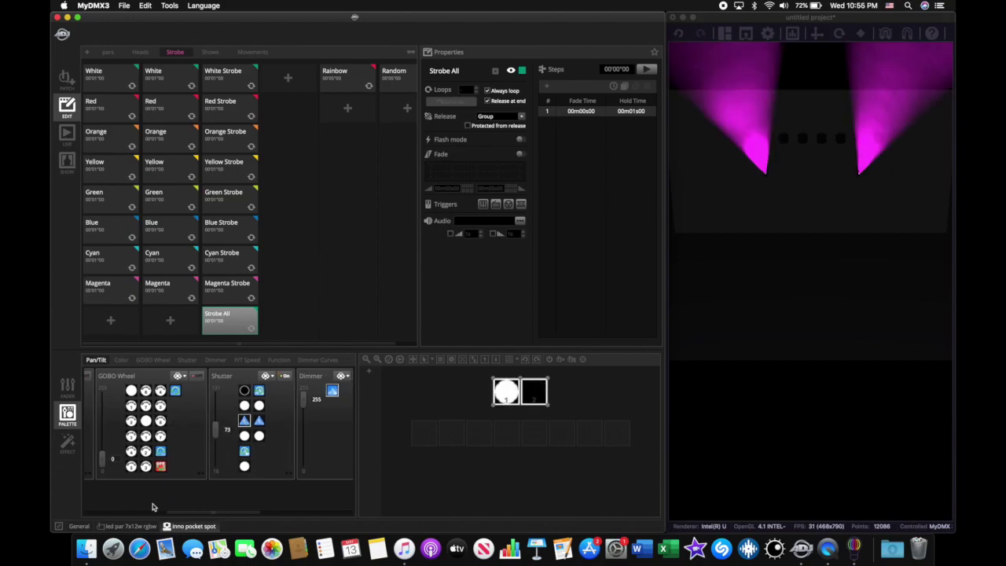
Step: In Strobe All, set the led pars' shutter to strobe at 128 and their dimmer to 255
click(137, 525)
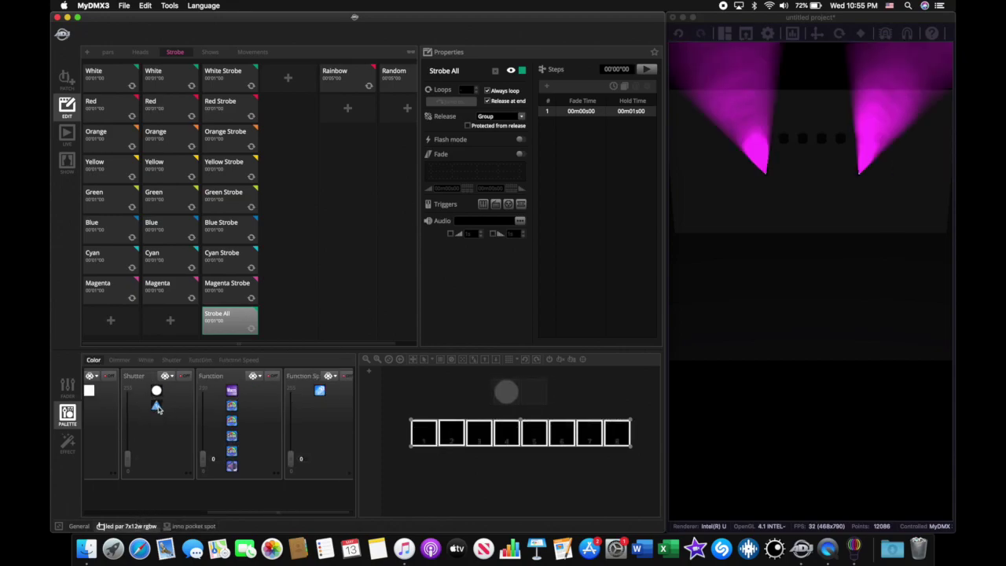
scroll(140, 449, left, 5)
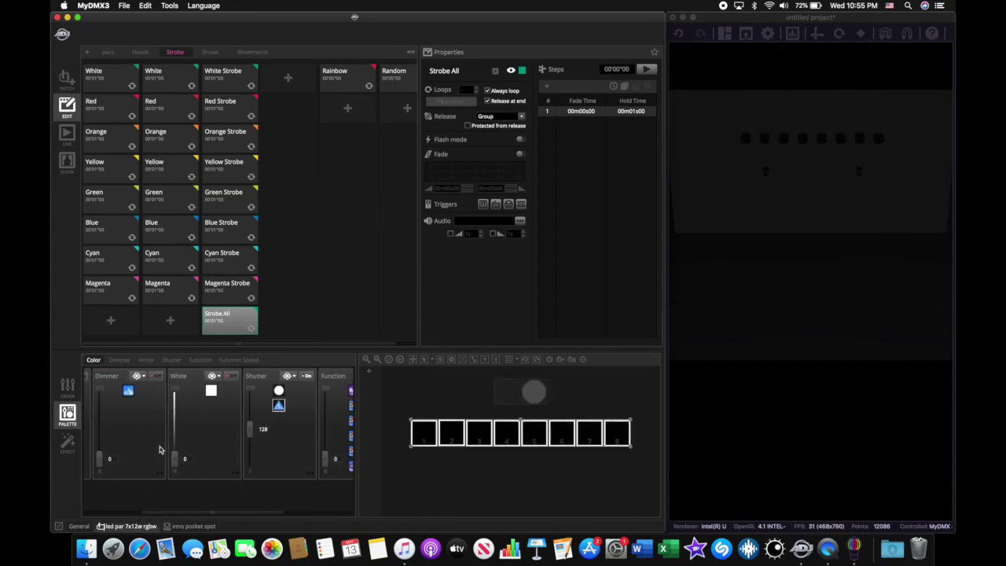
click(140, 390)
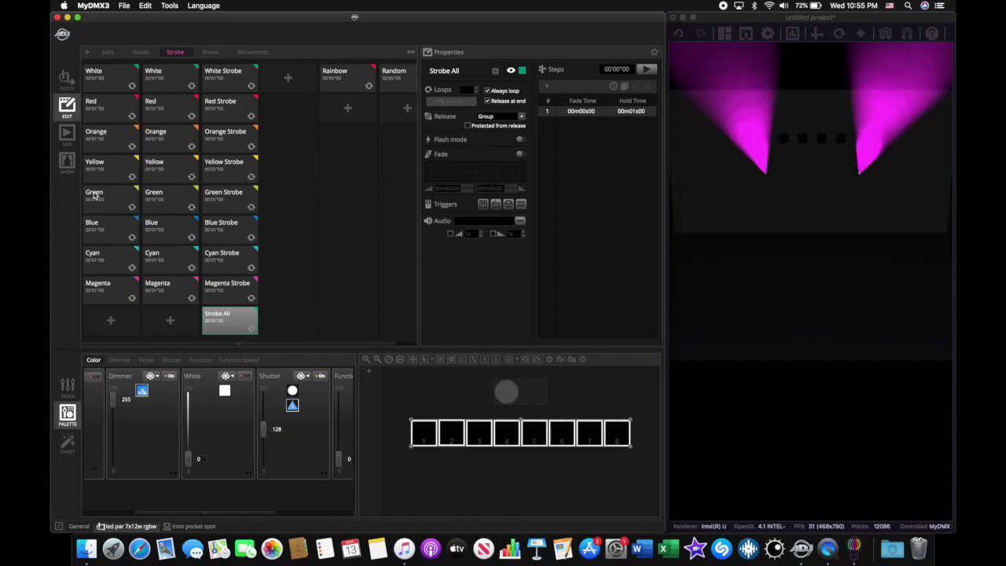
Step: In live mode, play Random and Rainbow, flash Strobe All on and off over them, and stop both scenes
click(67, 133)
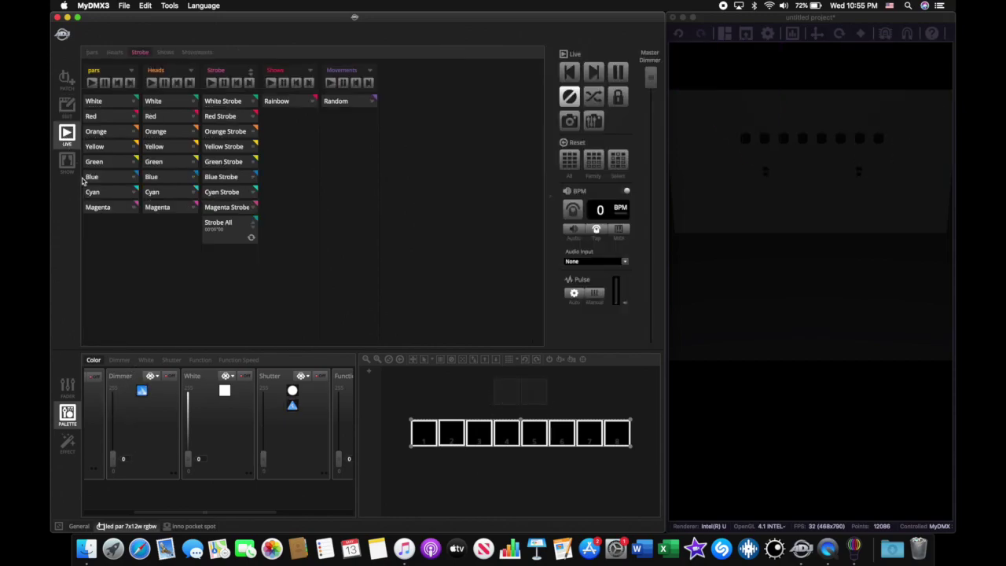
click(253, 225)
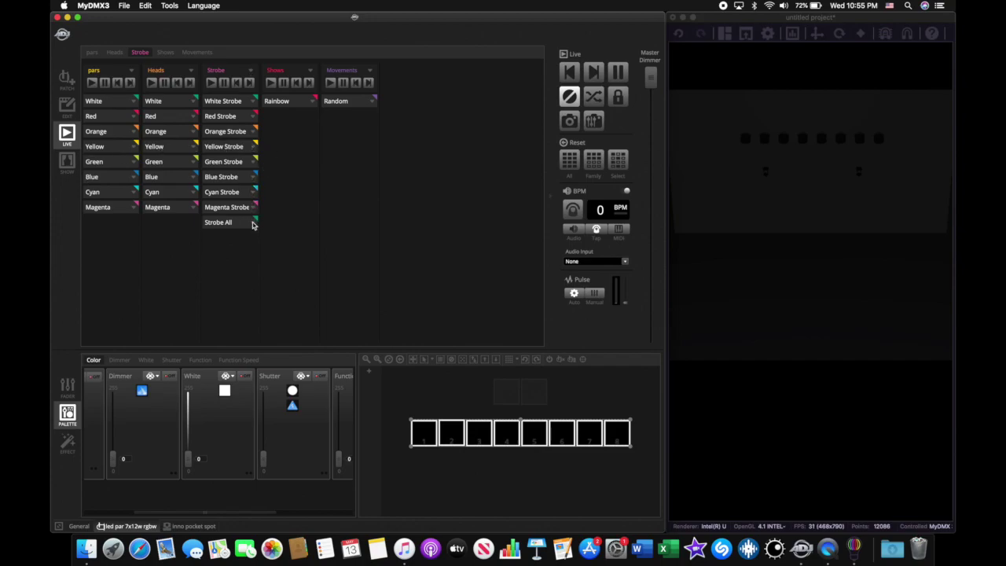
click(336, 102)
click(294, 105)
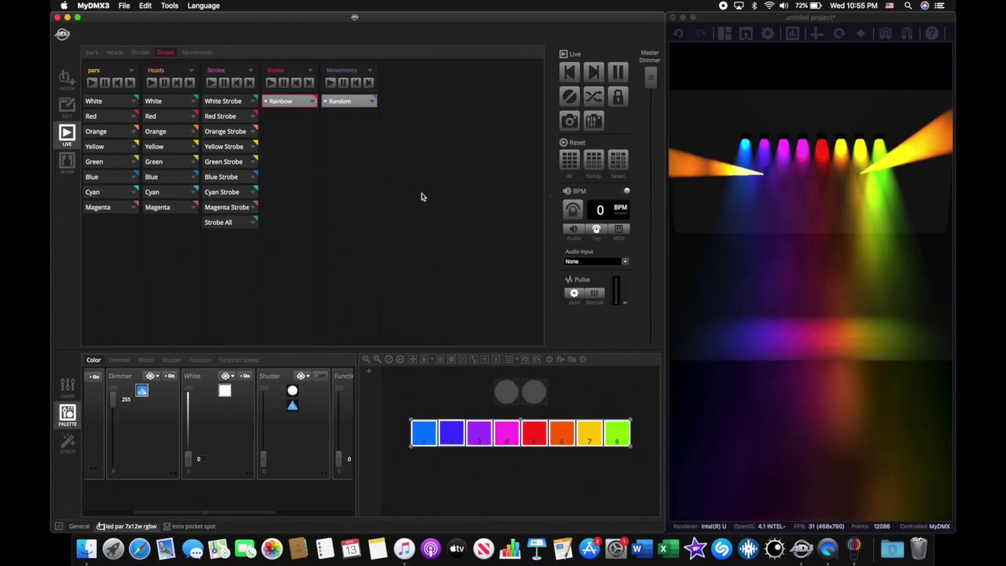
click(212, 226)
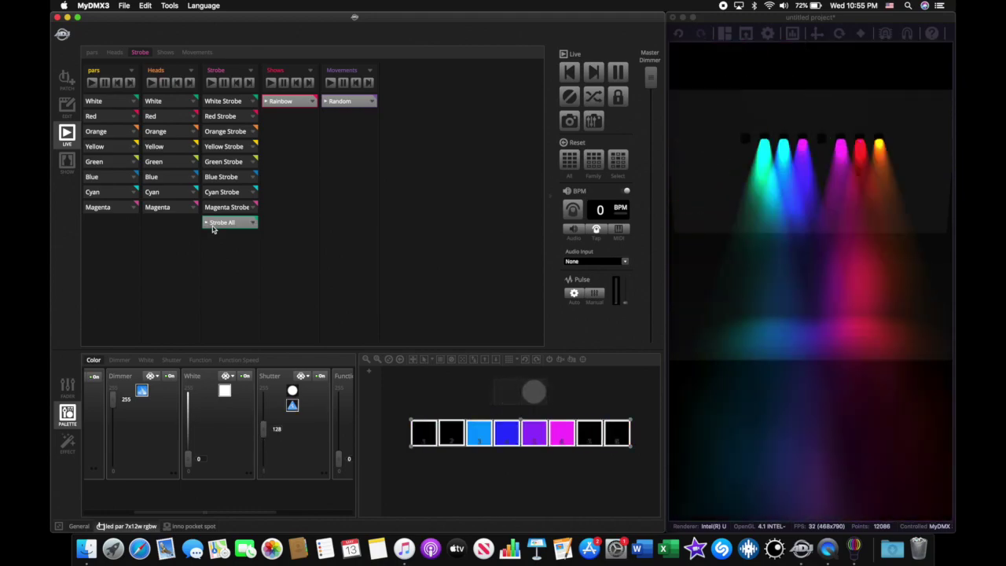
click(212, 223)
click(212, 225)
click(213, 225)
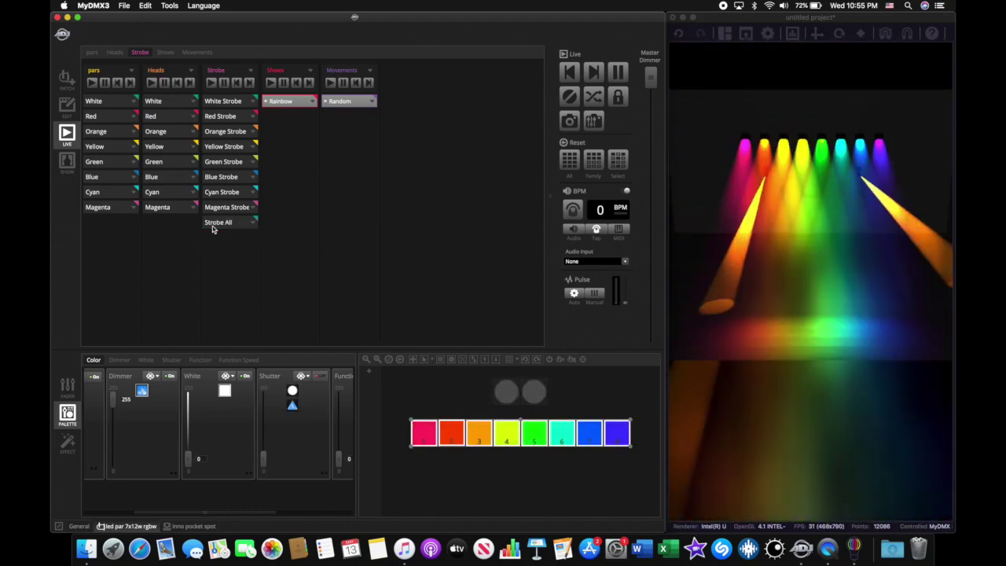
click(212, 227)
click(212, 226)
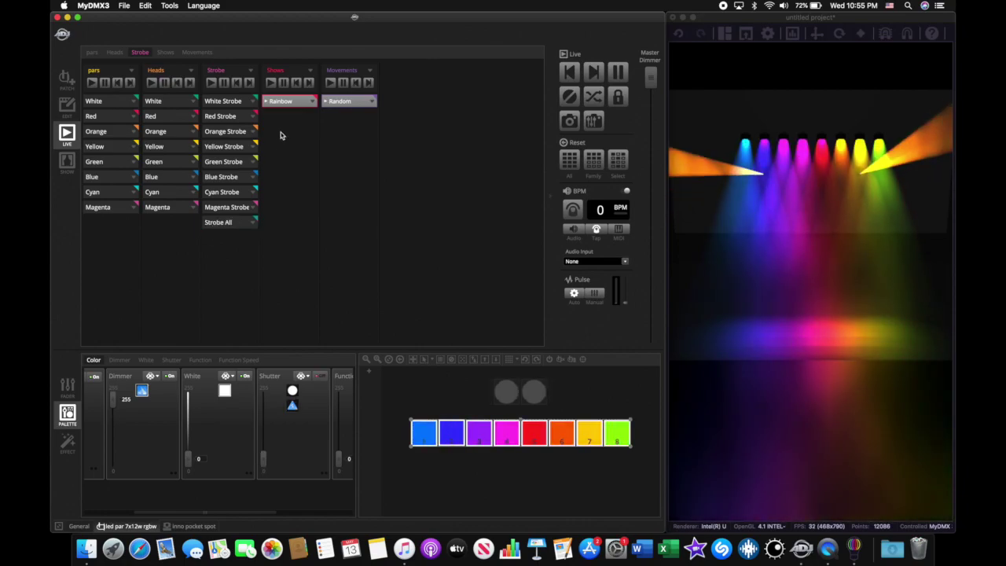
click(280, 103)
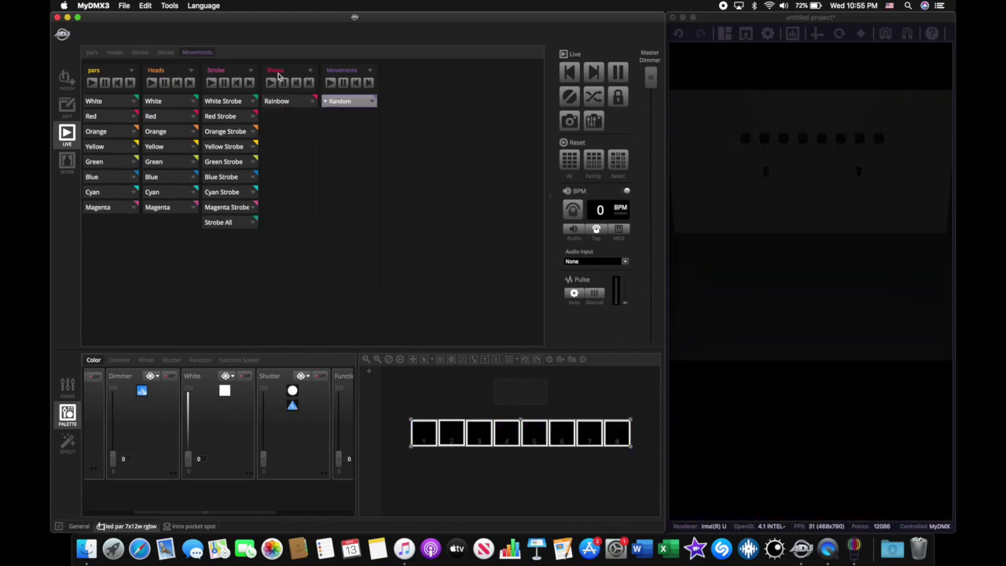
click(338, 98)
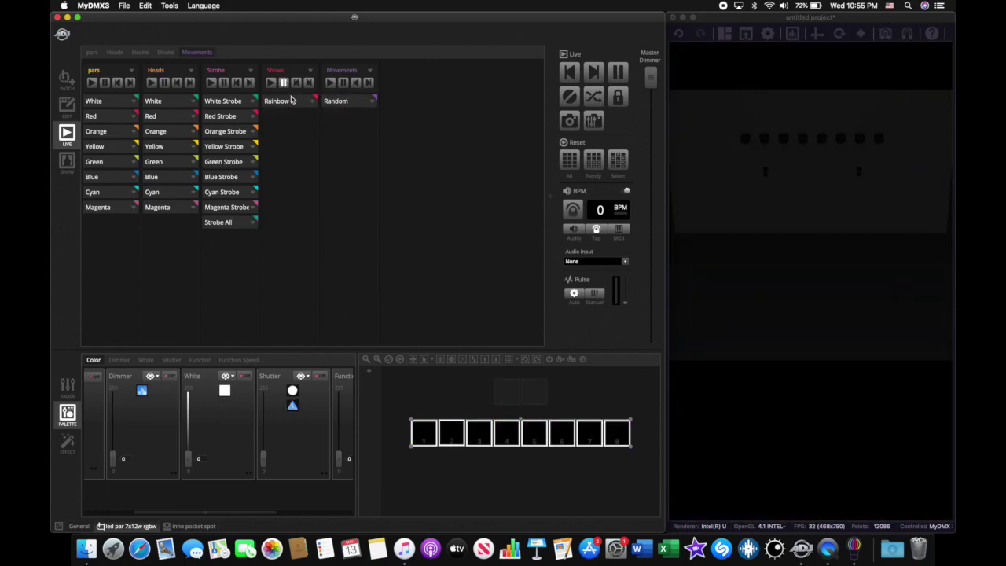
Step: Return to scene editing, add a new scene below Rainbow in the Shows group, and give its led pars a Matrix effect
click(67, 105)
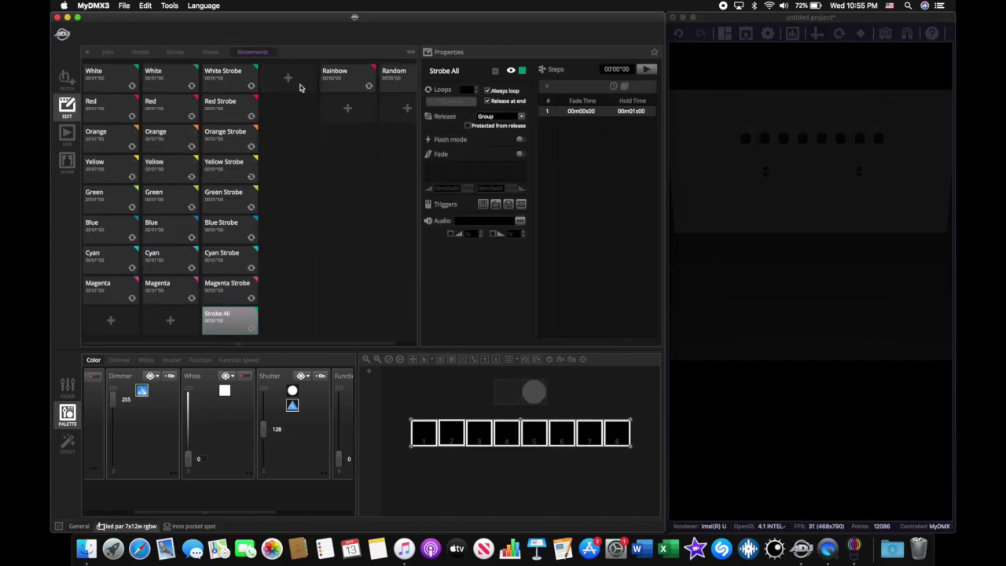
click(344, 85)
click(347, 107)
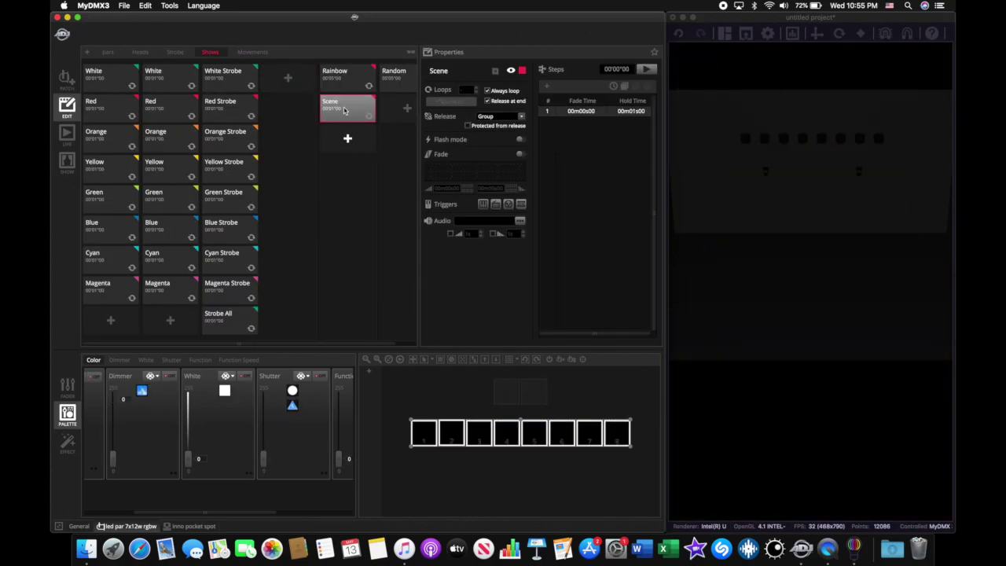
click(68, 443)
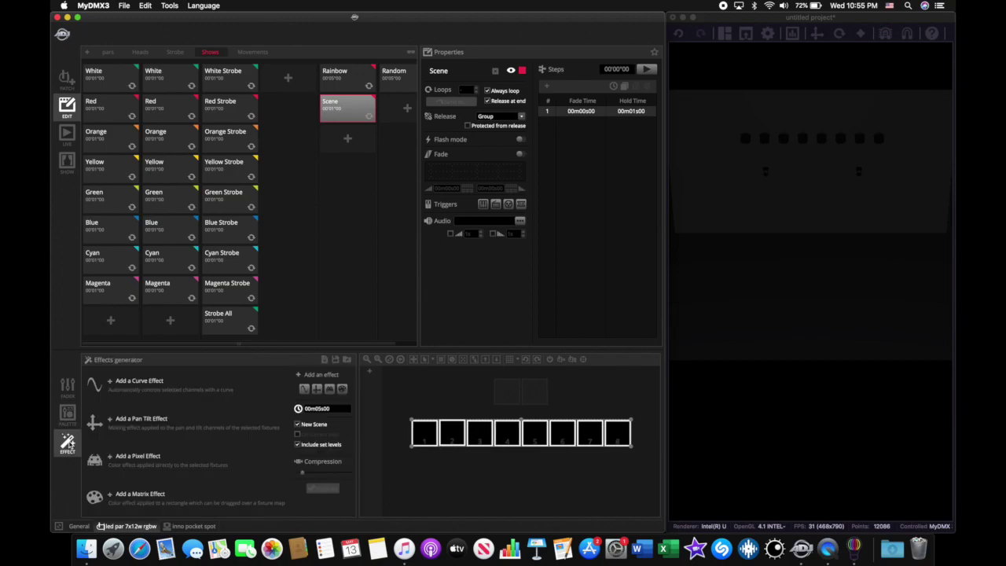
click(134, 492)
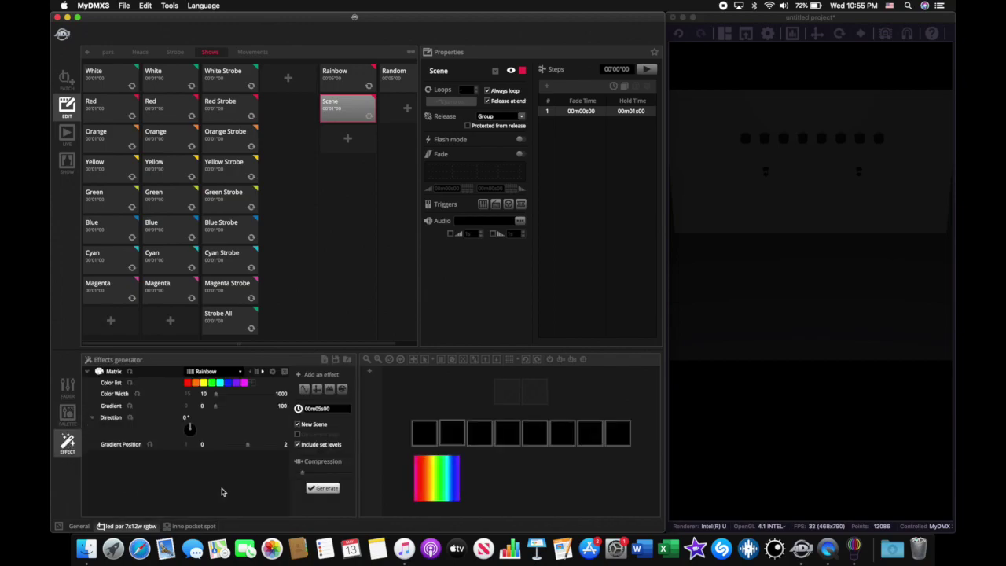
Step: Cover the eight led pars with the rainbow matrix and add a Curve effect to their dimmer with the offset at 100
drag(415, 469, 427, 440)
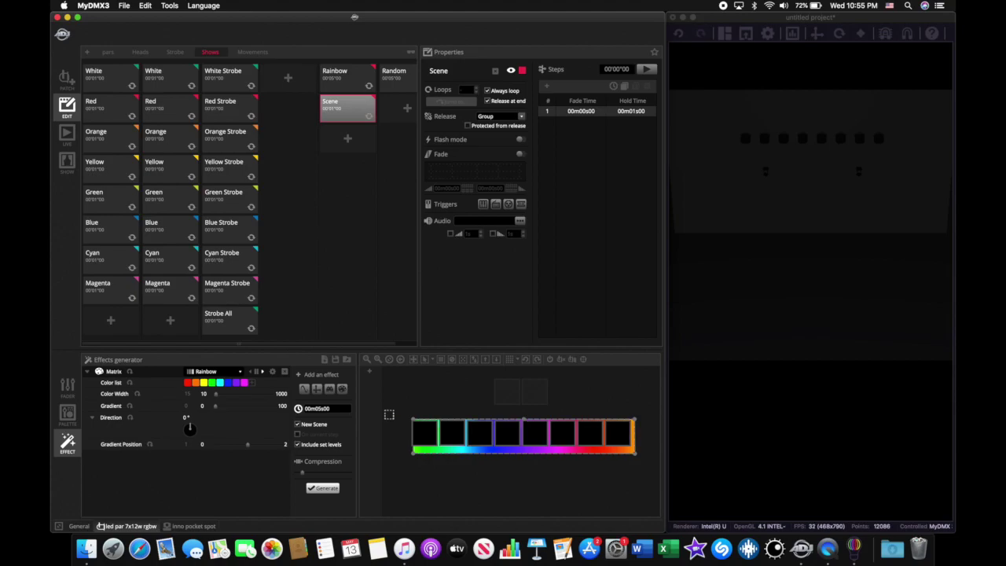
click(304, 390)
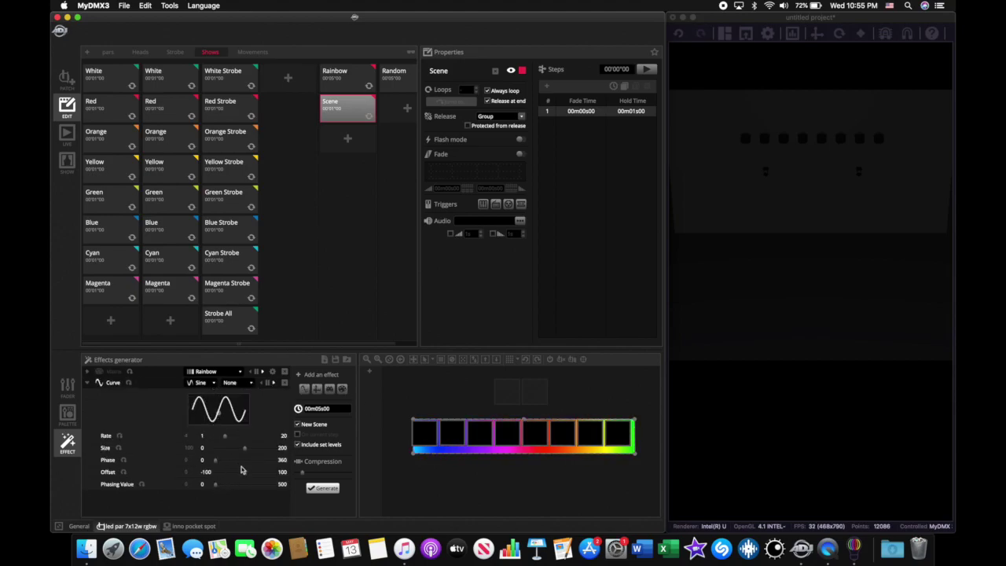
drag(244, 475, 248, 472)
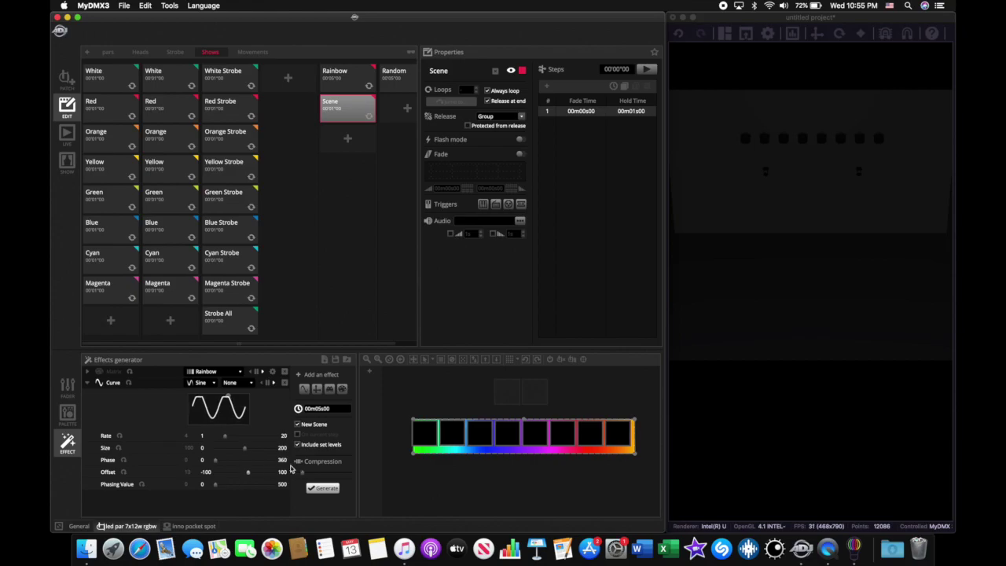
click(248, 382)
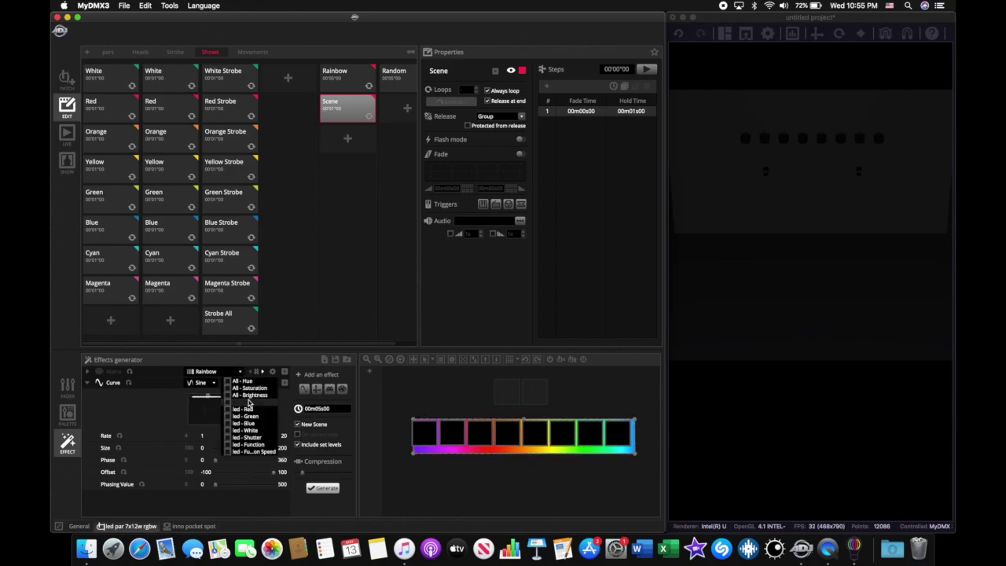
click(249, 402)
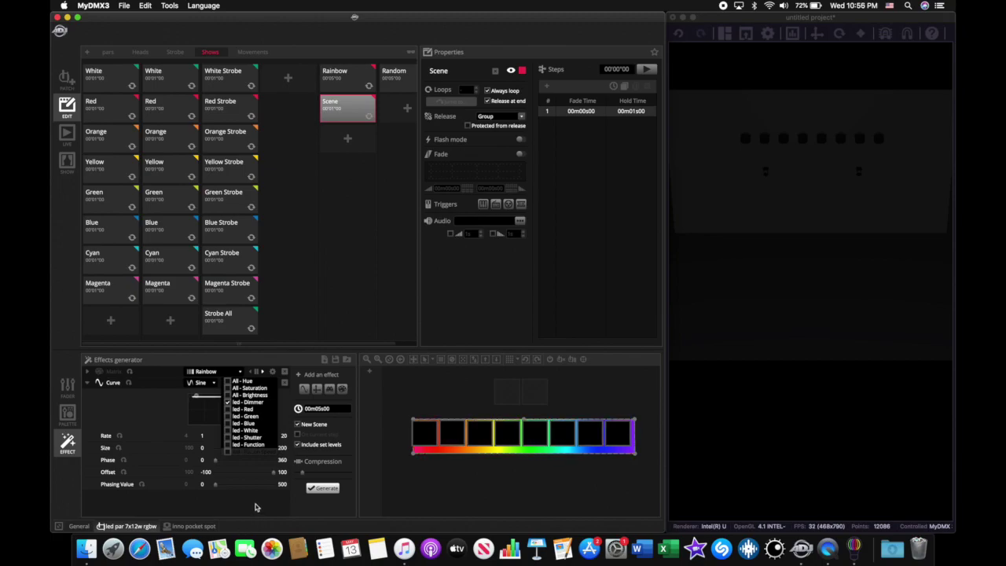
click(255, 507)
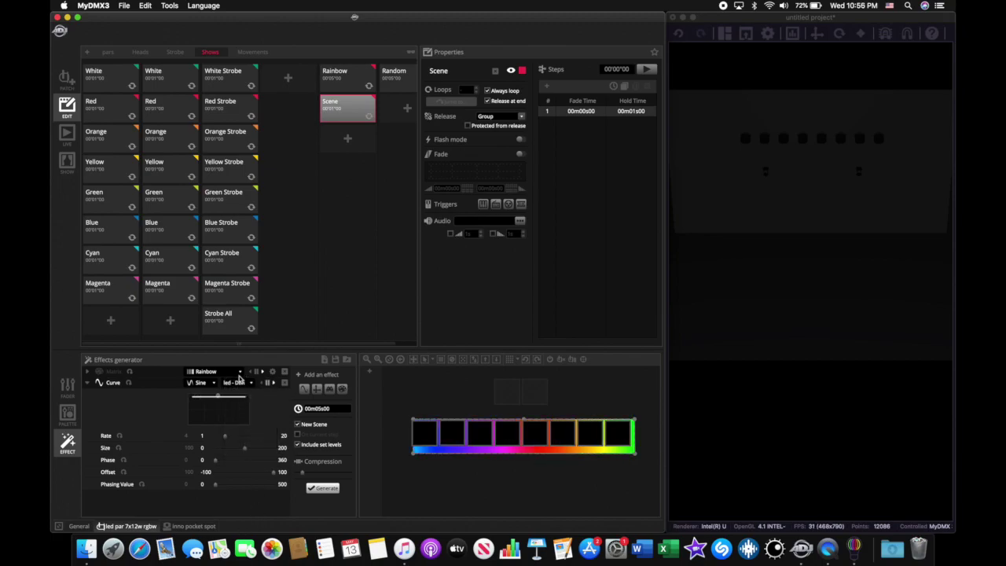
Step: Check the led pars' fader levels, then return to the effects generator and review the Curve effect on their dimmer
click(88, 371)
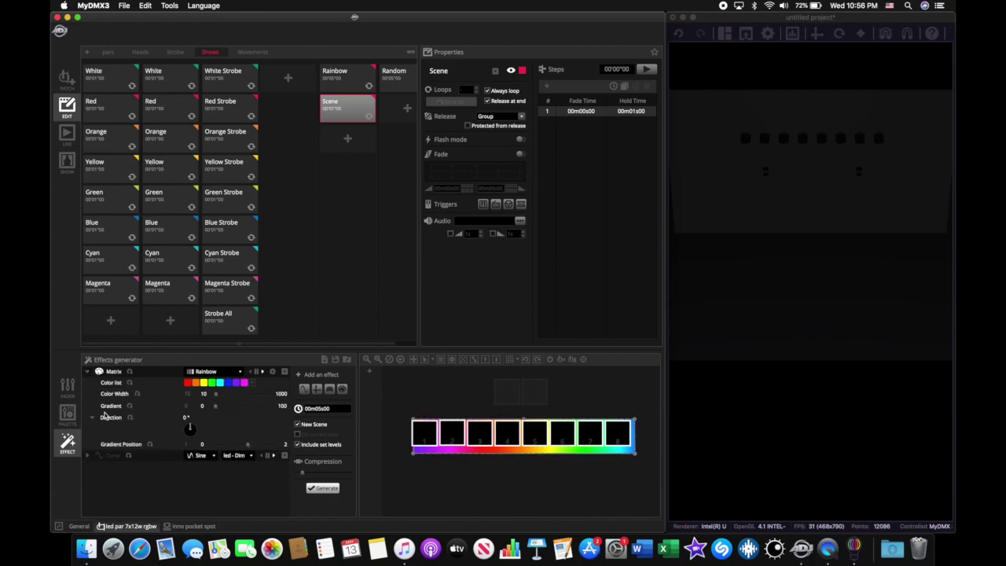
click(68, 387)
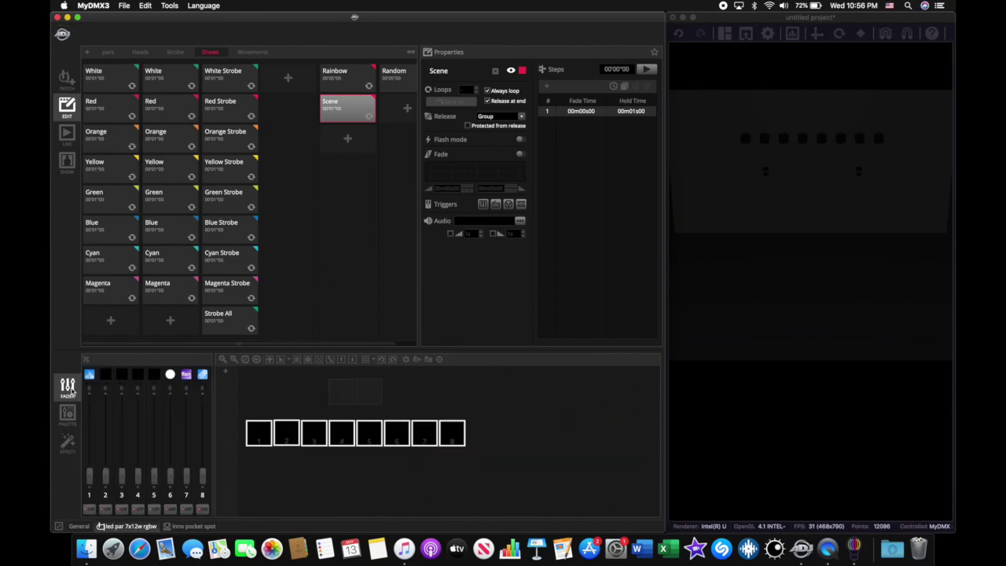
click(69, 444)
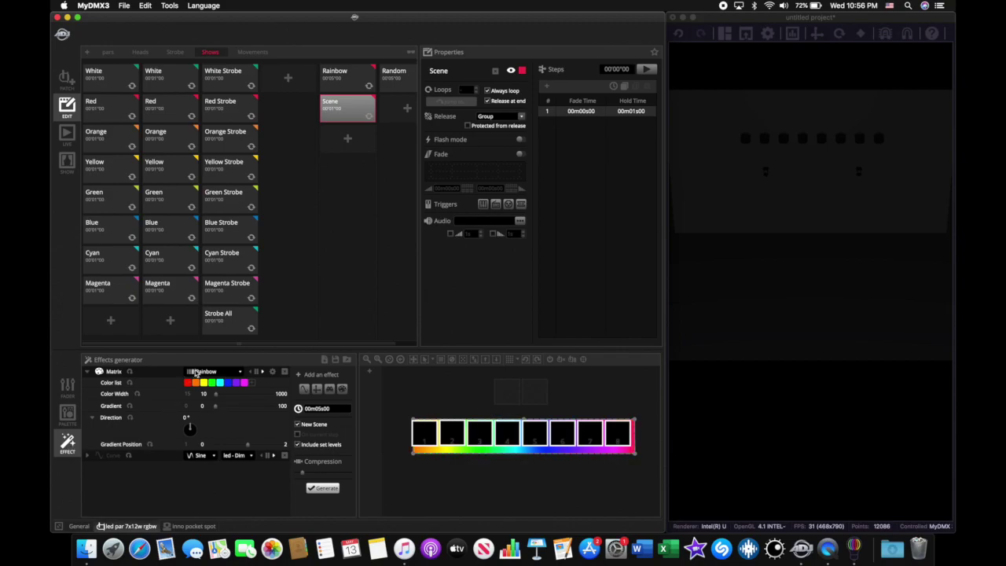
click(87, 456)
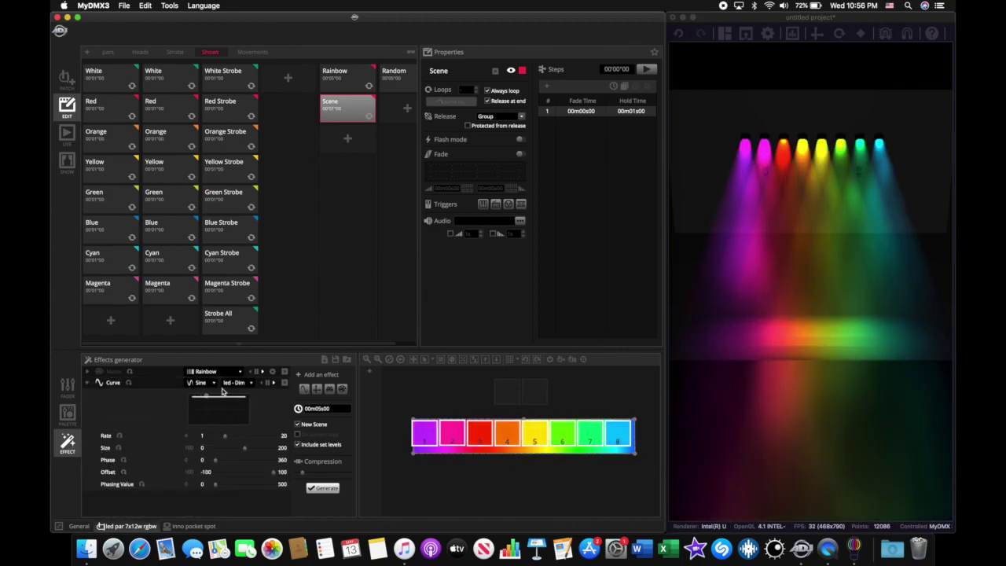
click(87, 383)
Step: Set the direction of the Rainbow matrix effect to 90°
click(88, 372)
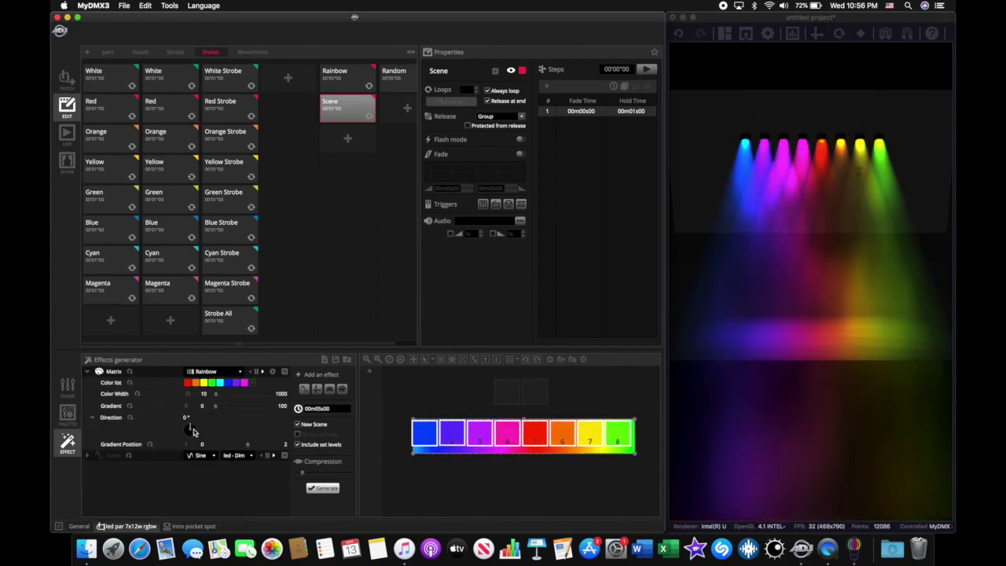
scroll(192, 430, up, 4)
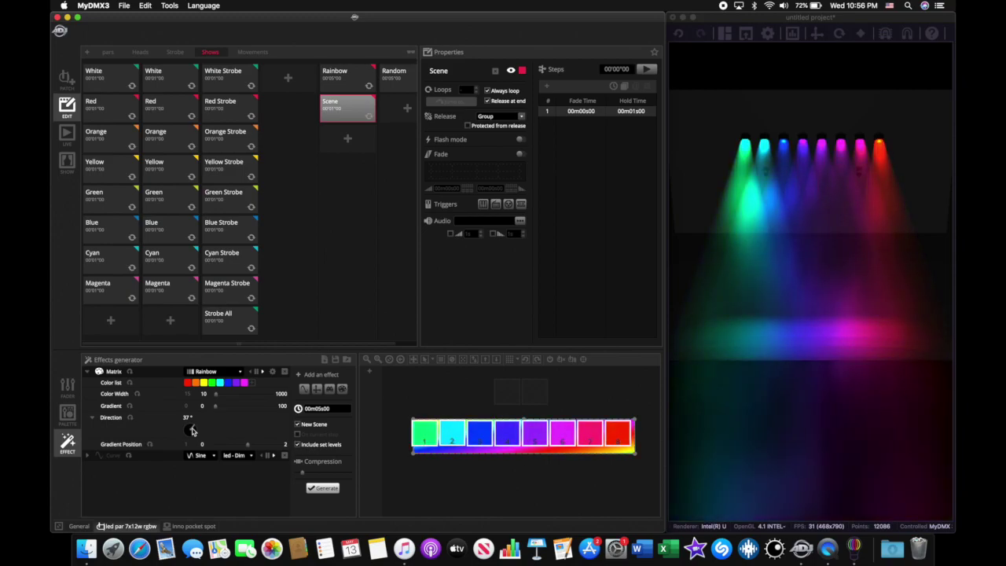
scroll(194, 432, up, 8)
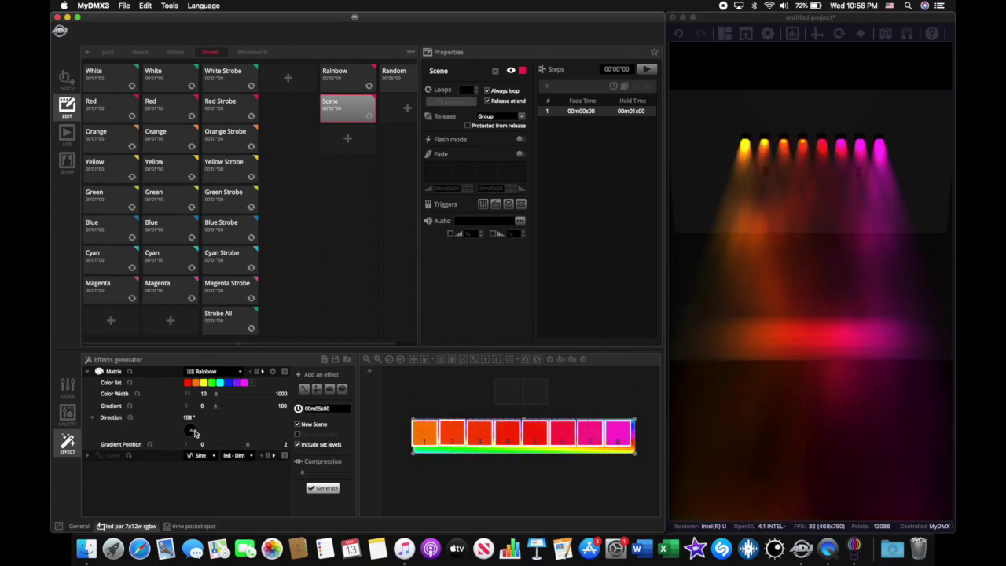
scroll(195, 433, down, 3)
scroll(196, 433, up, 2)
scroll(197, 433, down, 1)
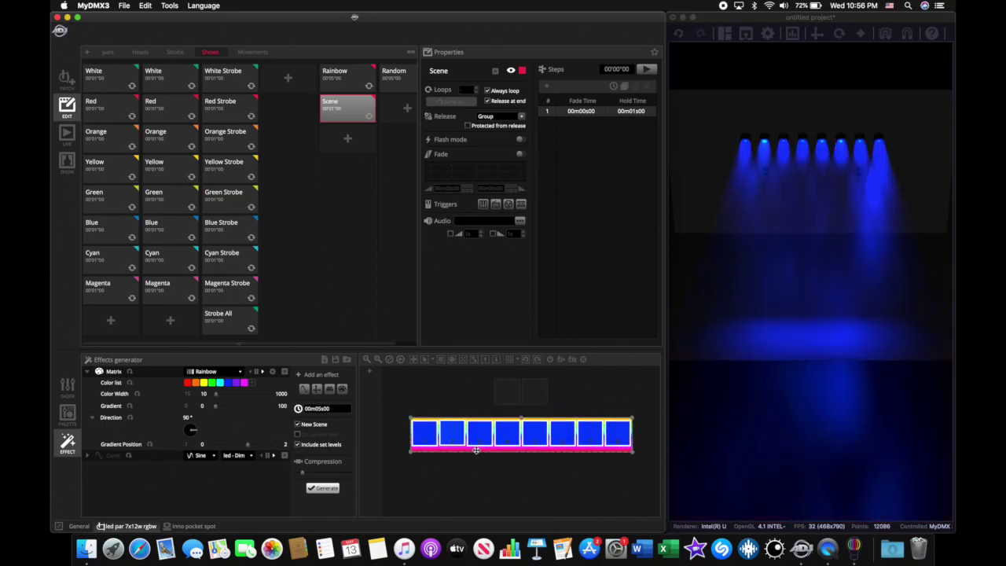
Step: Move the rainbow matrix off the led pars and back over them, and generate the effects as a new scene
drag(475, 449, 474, 472)
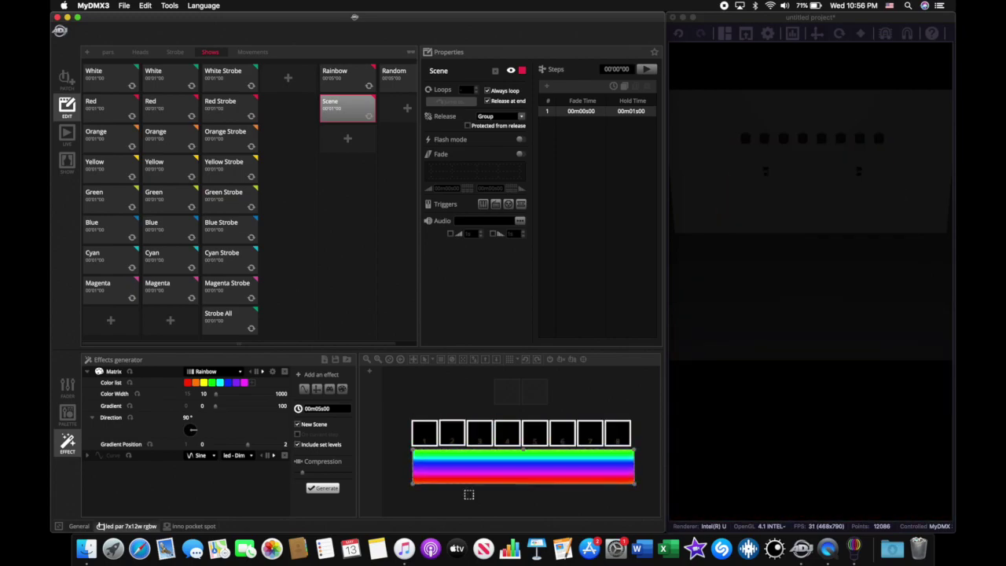
drag(475, 467, 472, 434)
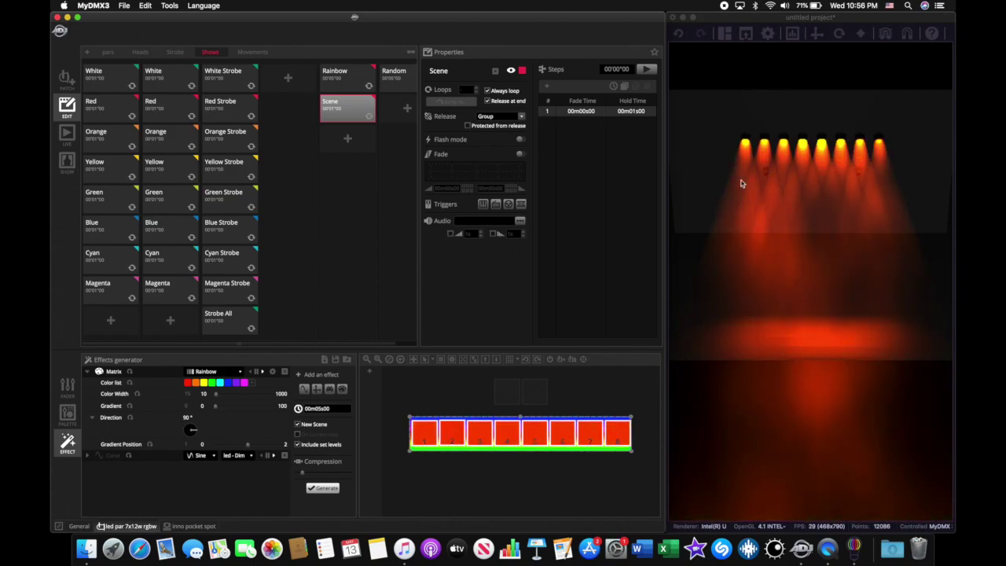
click(326, 489)
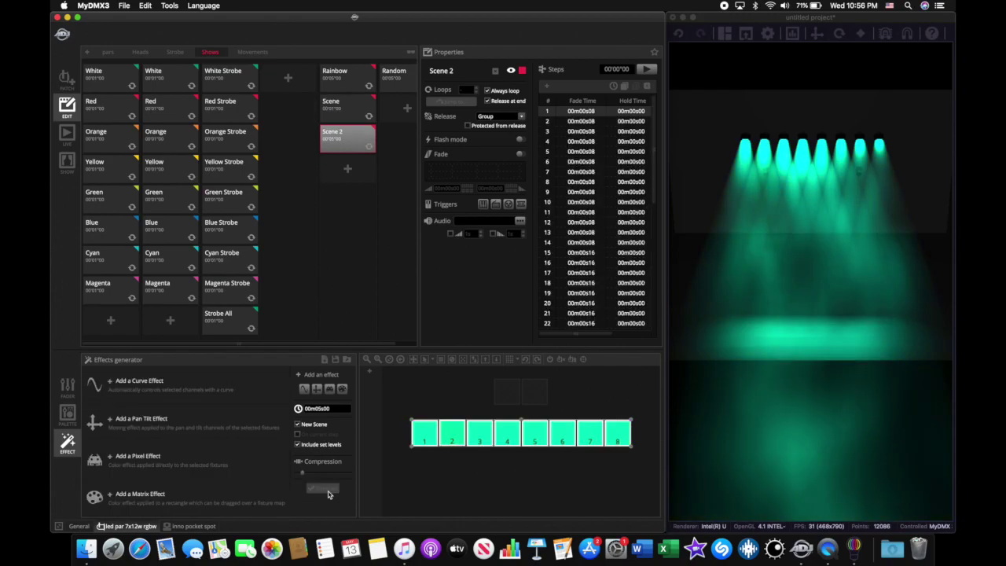
Step: Delete the single-step Scene below Rainbow and rename the generated Scene 2 as Rainbow Sync
click(351, 117)
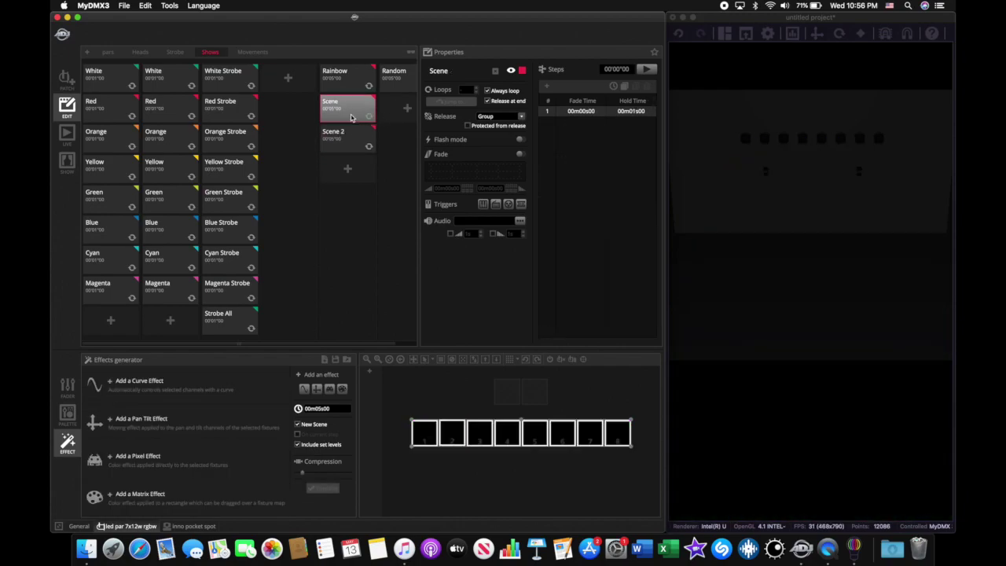
right_click(356, 111)
click(371, 129)
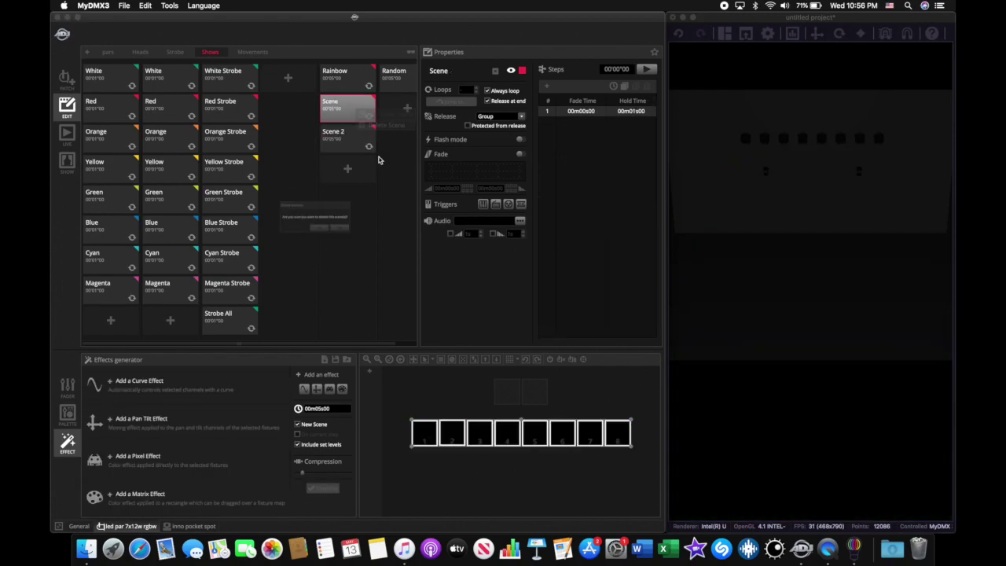
click(355, 235)
click(351, 104)
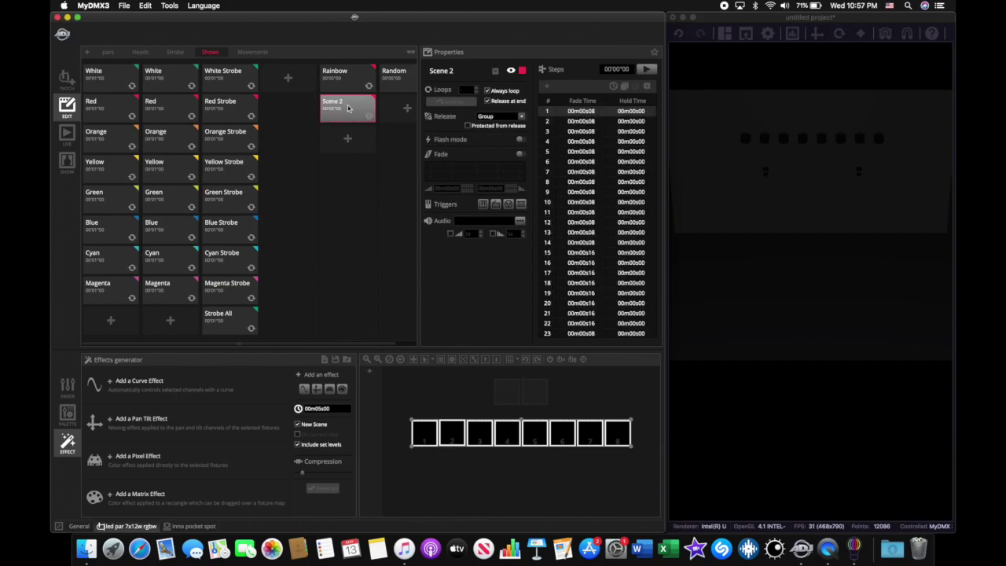
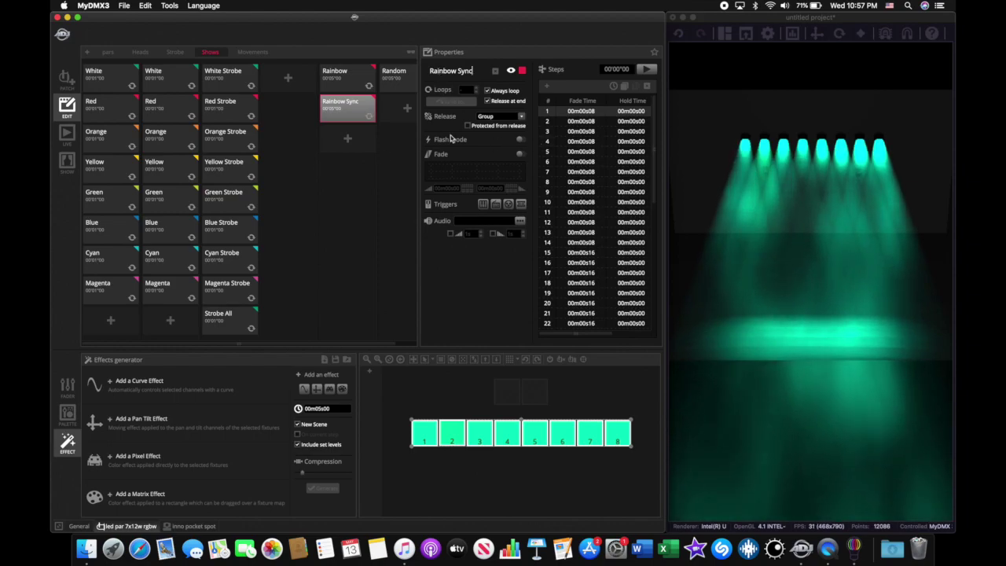
Step: Across all steps of Rainbow Sync, set the inno pocket spots' dimmer to 255 and their shutter to 255
scroll(575, 184, down, 5)
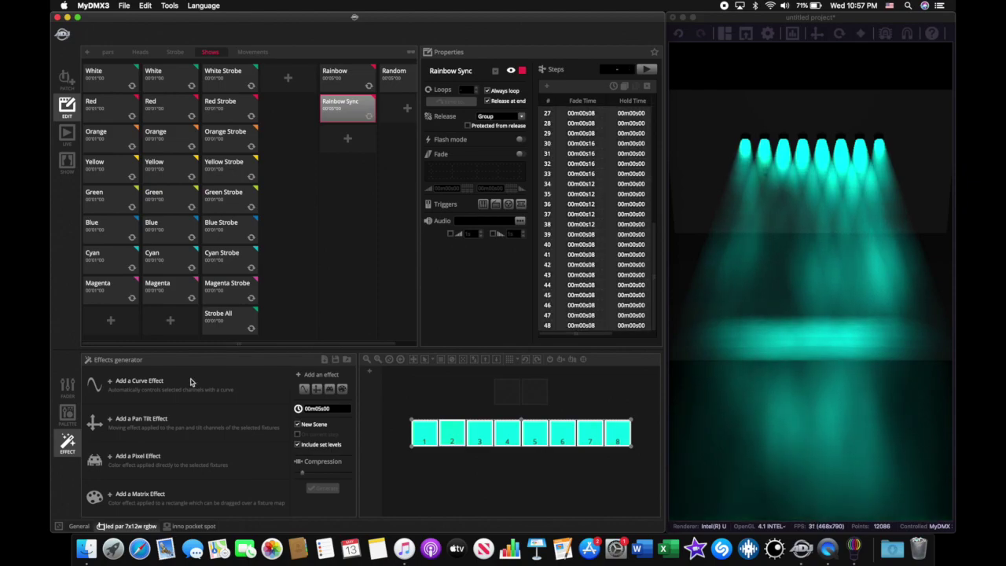
click(198, 525)
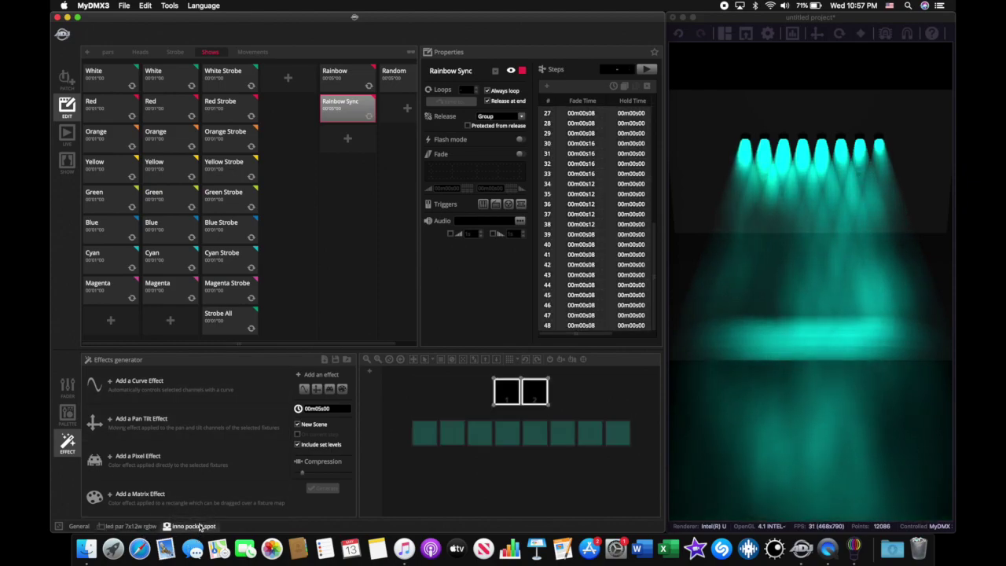
click(68, 413)
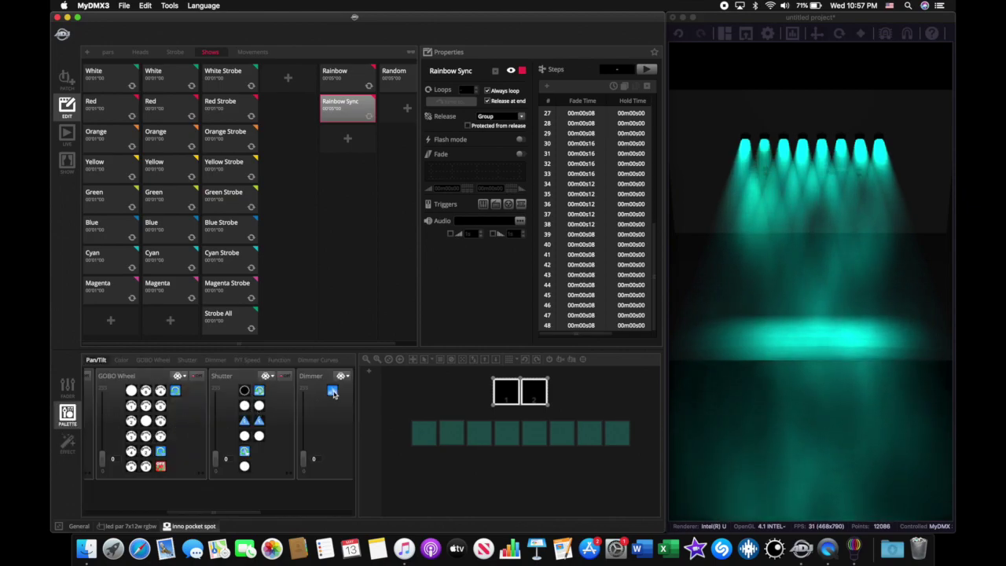
click(333, 392)
scroll(310, 440, right, 3)
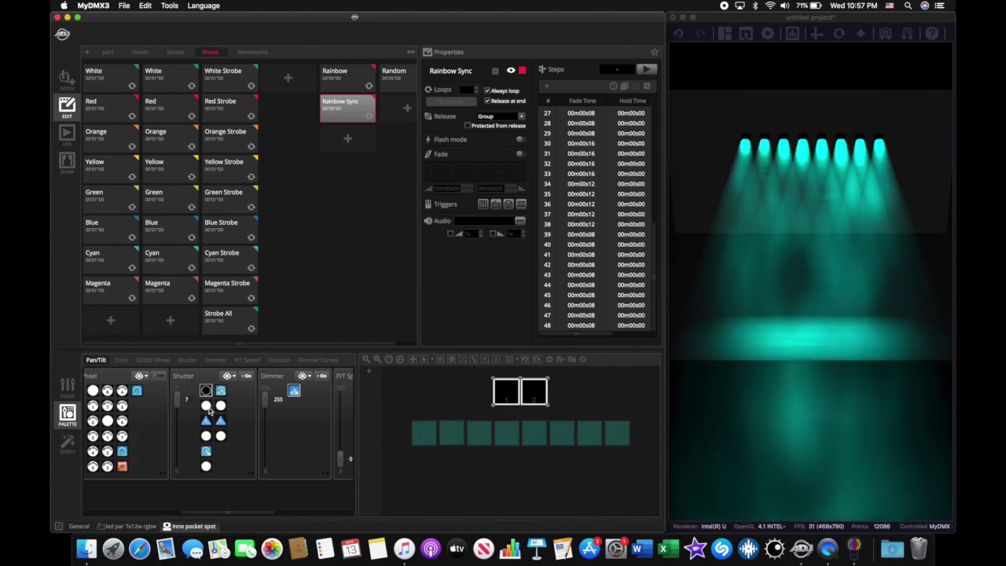
click(208, 407)
click(206, 465)
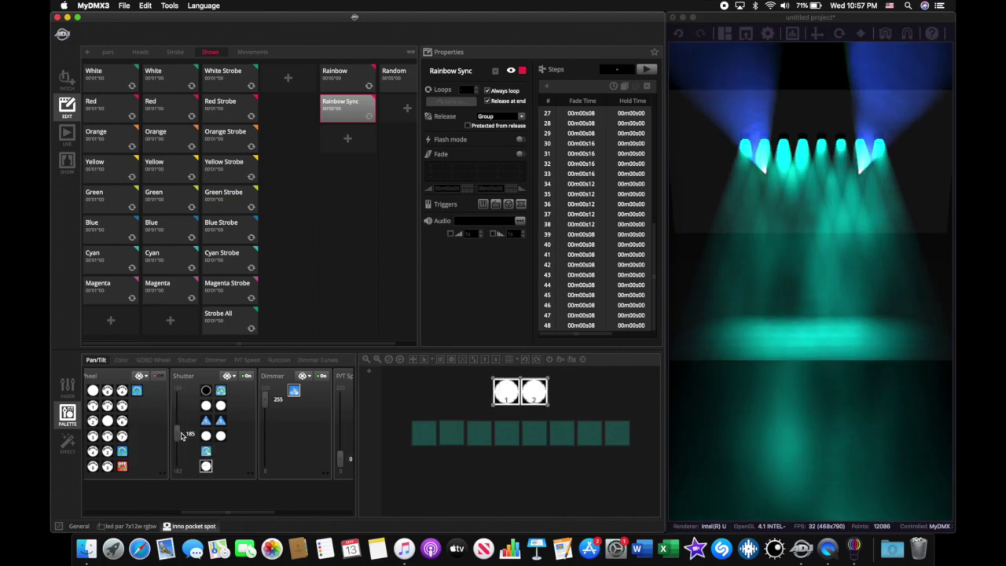
click(223, 406)
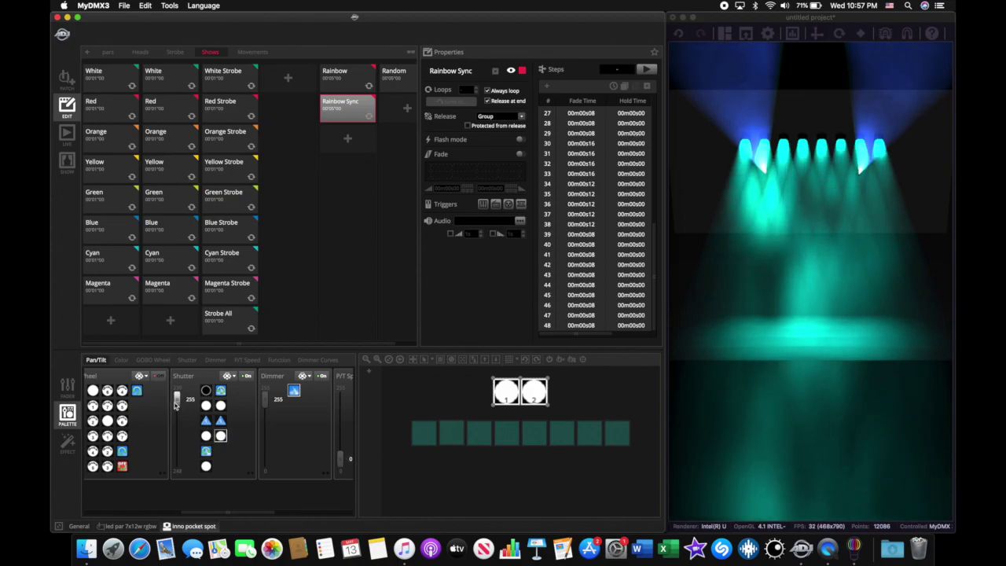
Step: Give the inno pocket spots a multicolour wheel preset in Rainbow Sync and reselect the scene
scroll(112, 436, left, 5)
click(112, 436)
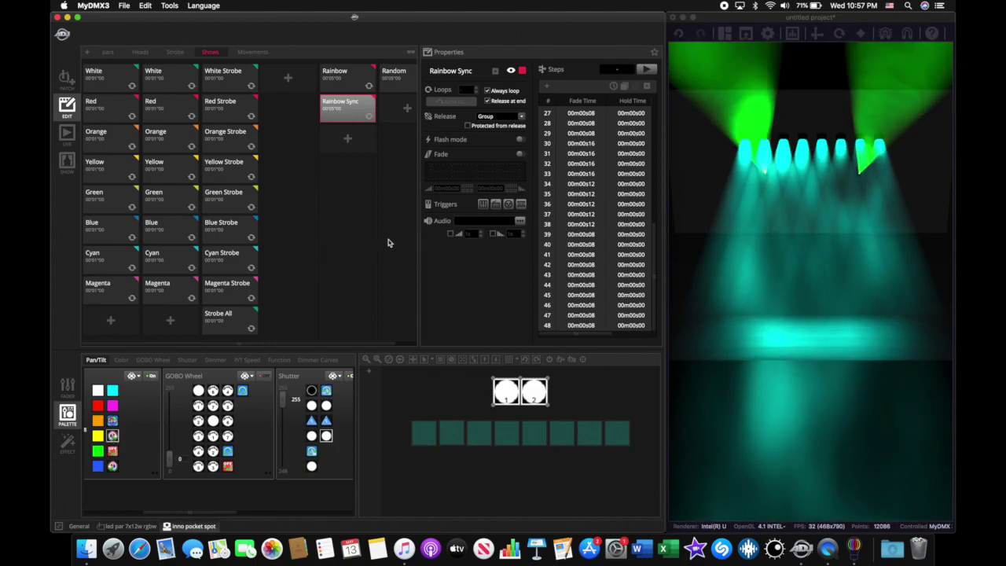
click(342, 110)
Step: In live mode, play Random and switch between Rainbow and Rainbow Sync to compare the two looks
click(67, 133)
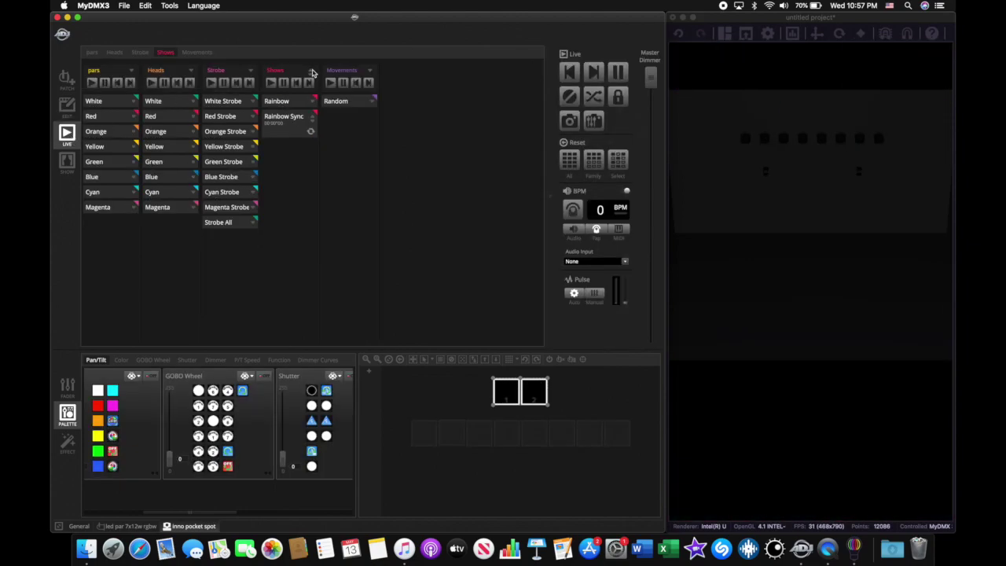
click(337, 102)
click(299, 100)
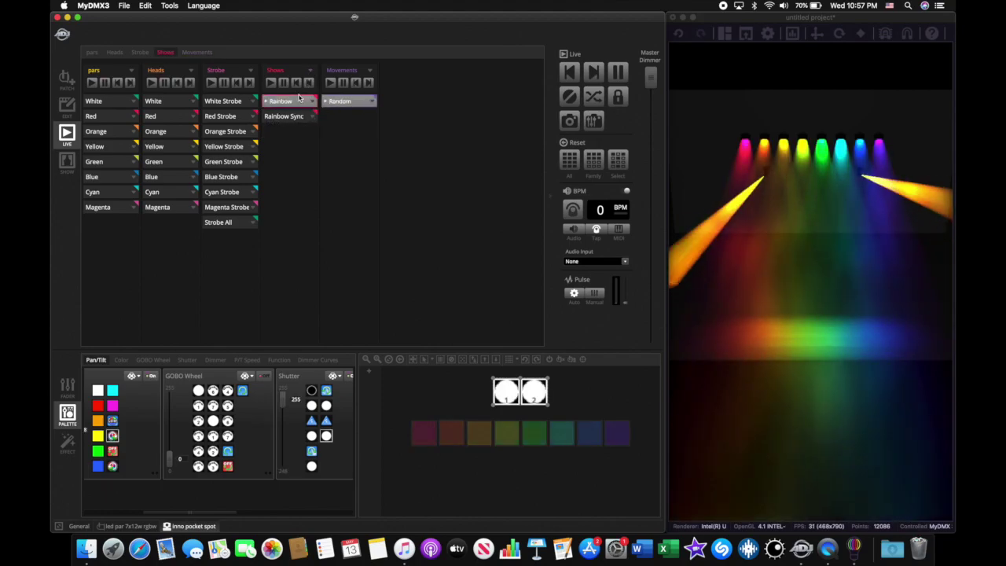
click(295, 115)
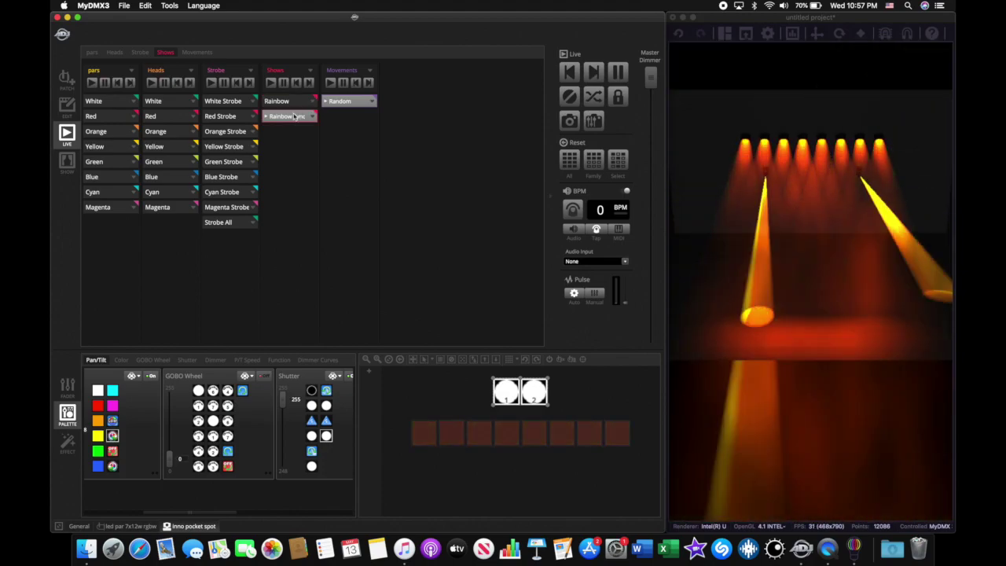
click(297, 102)
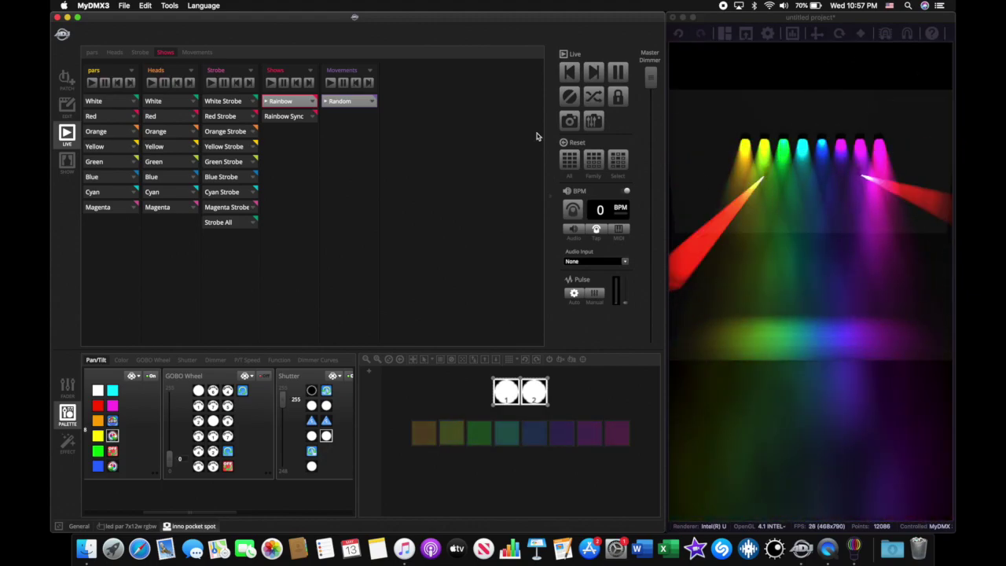
click(280, 118)
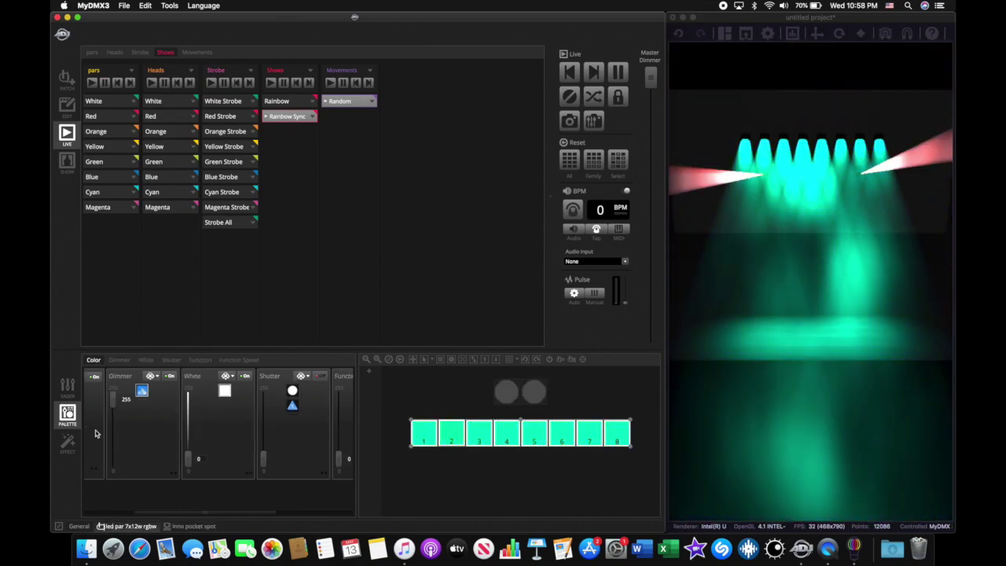
Step: Inspect the fader levels of individual led pars, from par 8 down to par 4, while Rainbow Sync plays
click(66, 387)
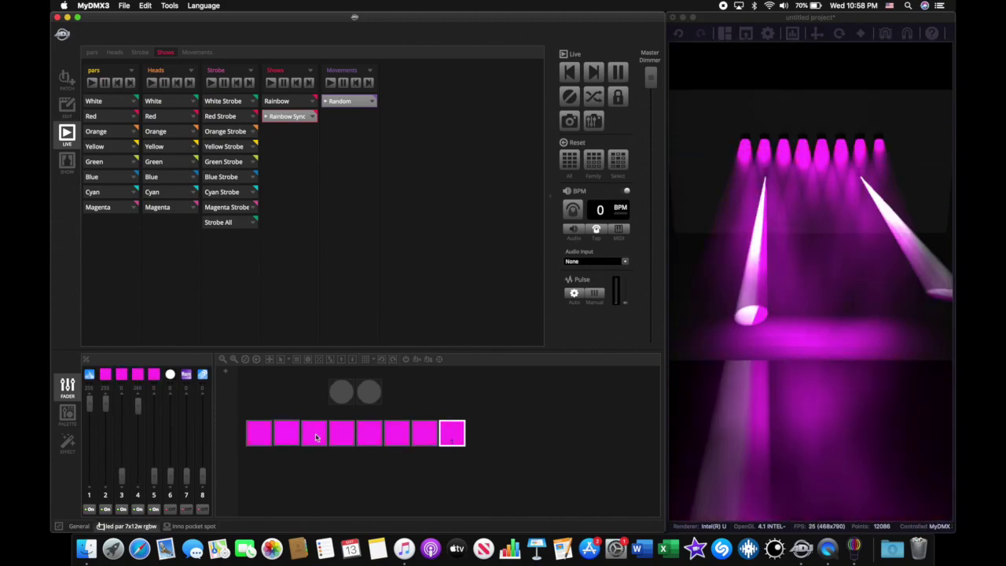
click(424, 433)
click(398, 433)
click(368, 435)
click(341, 433)
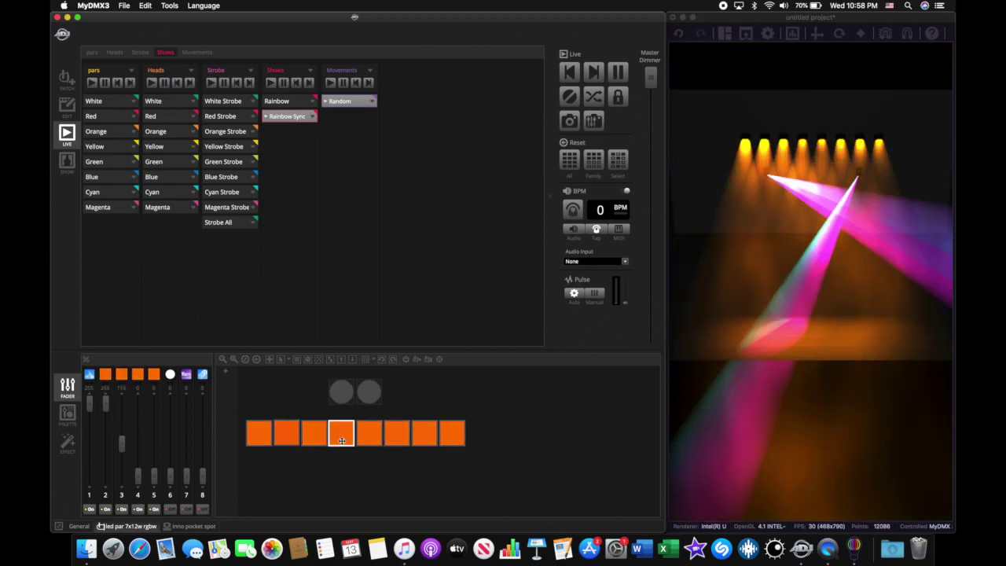
Step: Inspect the remaining led pars' levels during Rainbow Sync, select all eight pars, and stop Rainbow Sync and Random
click(286, 431)
click(259, 431)
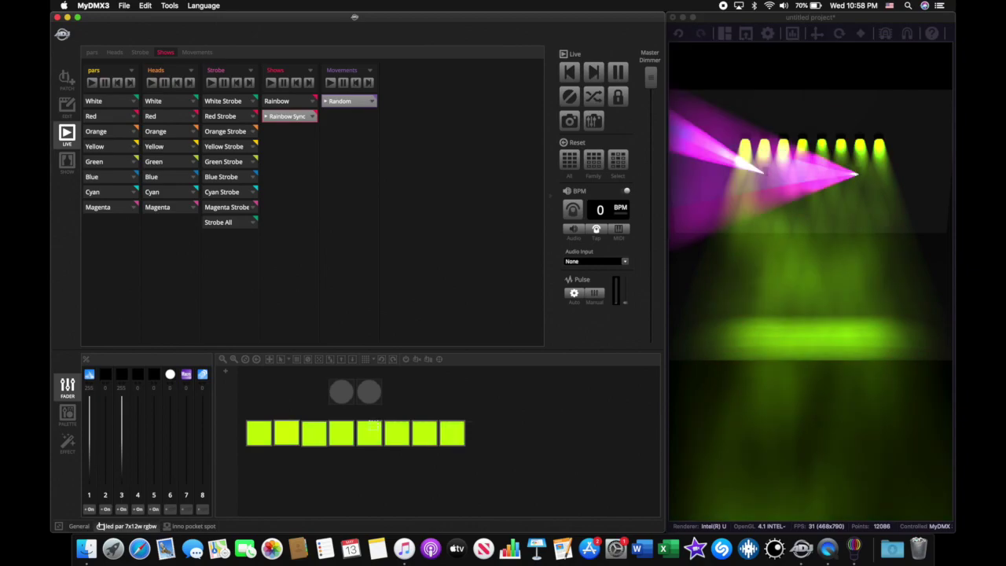
click(500, 425)
drag(499, 426, 254, 423)
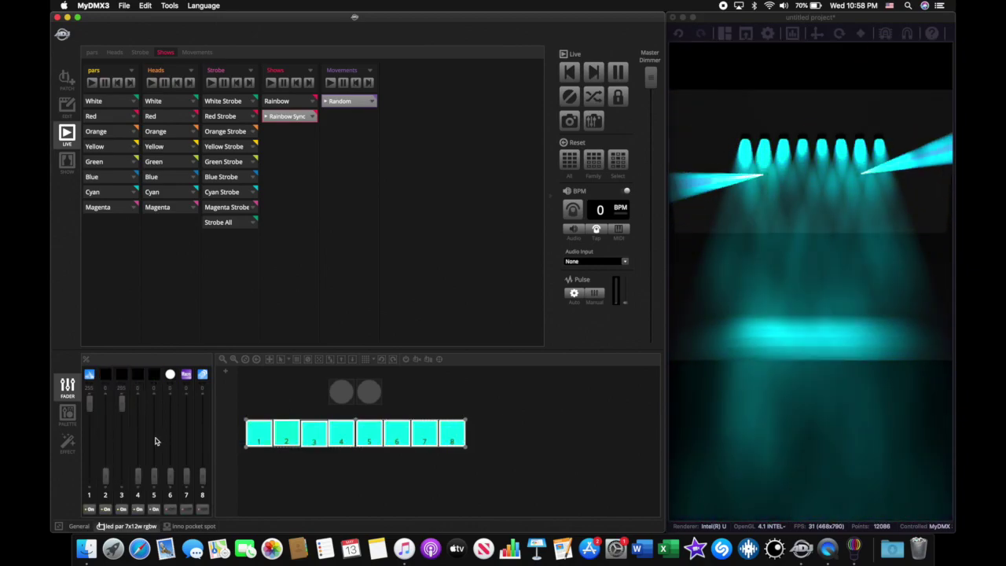
click(285, 119)
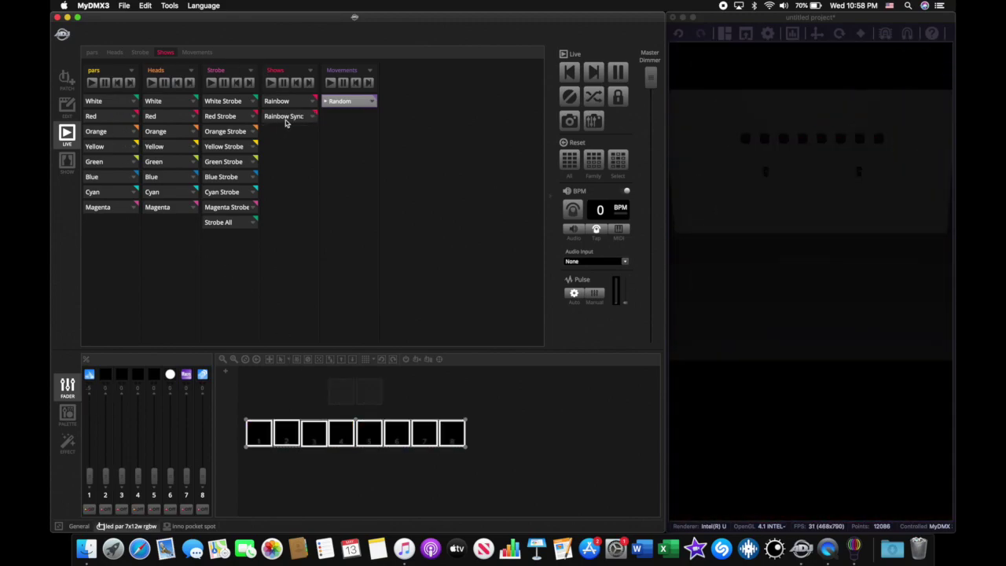
click(365, 100)
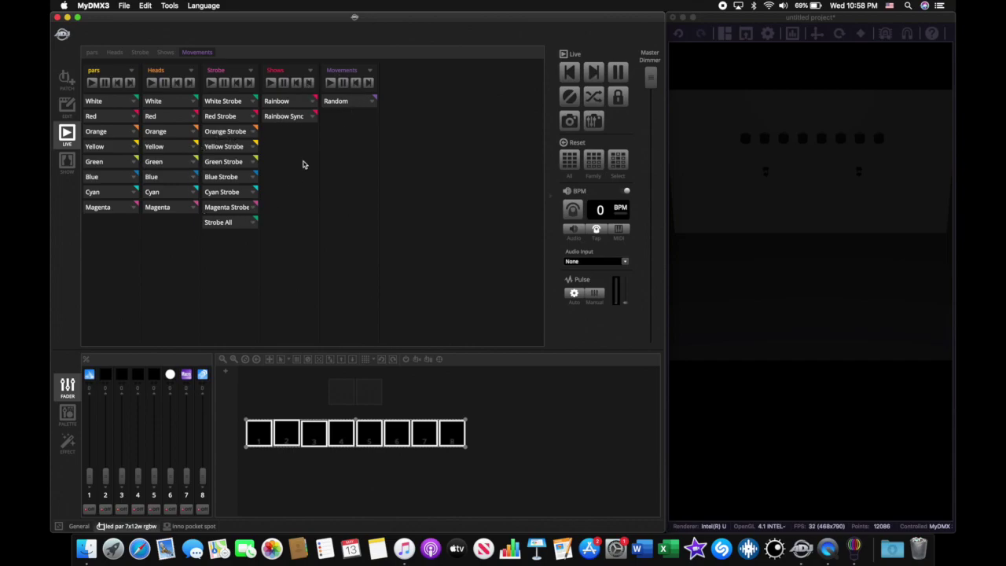
Step: In edit mode, add a new group named Blinder containing a scene named Blinder
click(73, 115)
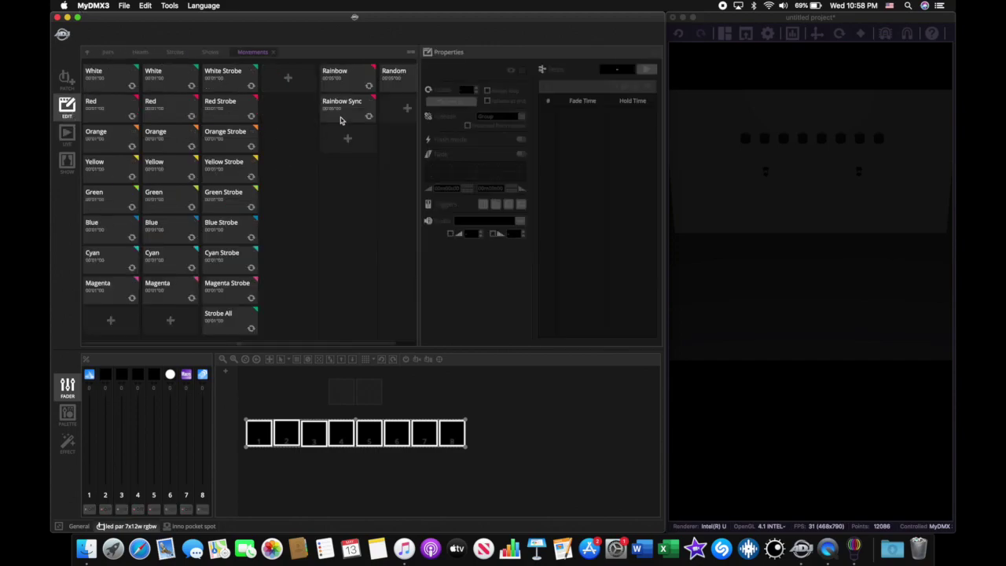
scroll(343, 146, right, 2)
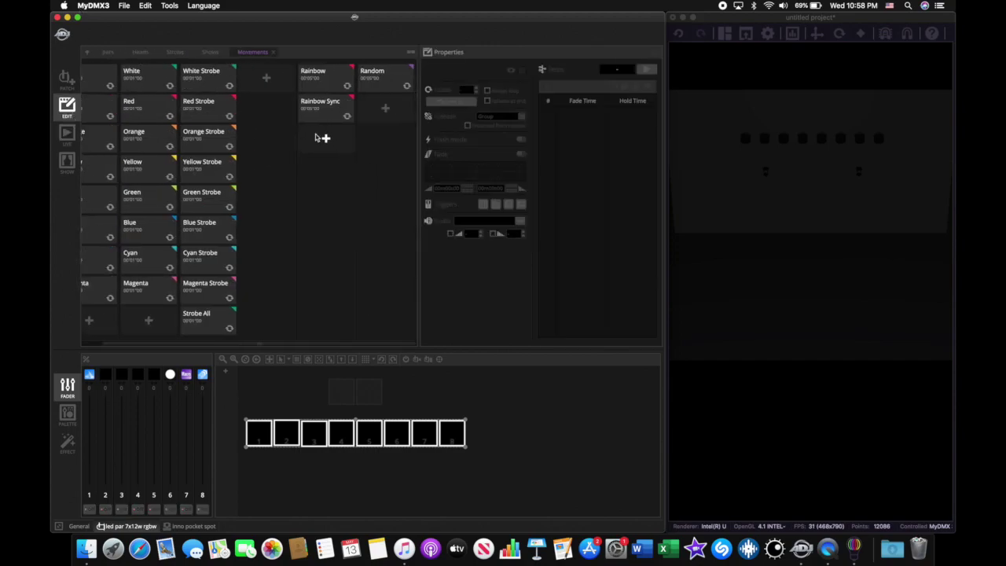
click(88, 52)
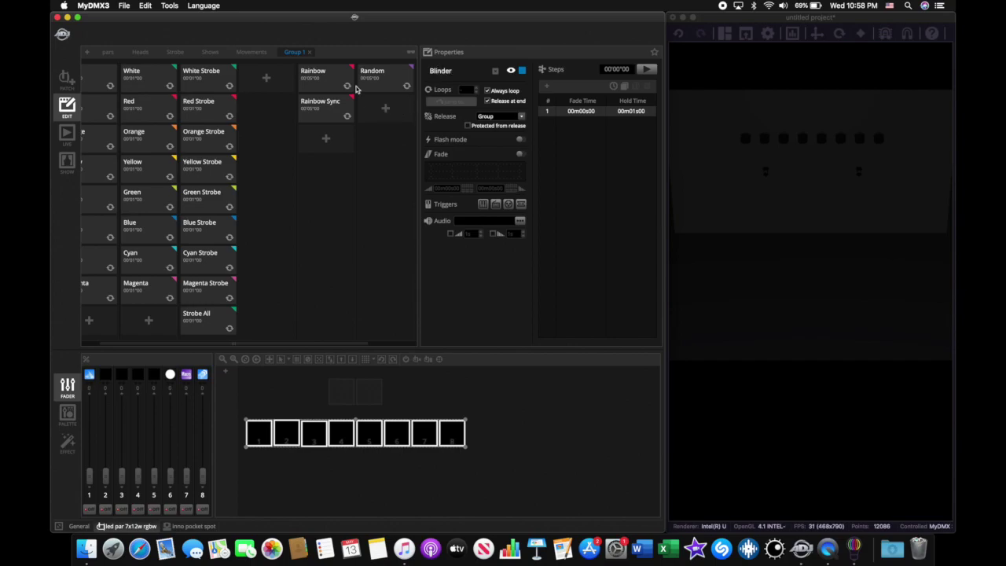
key(Return)
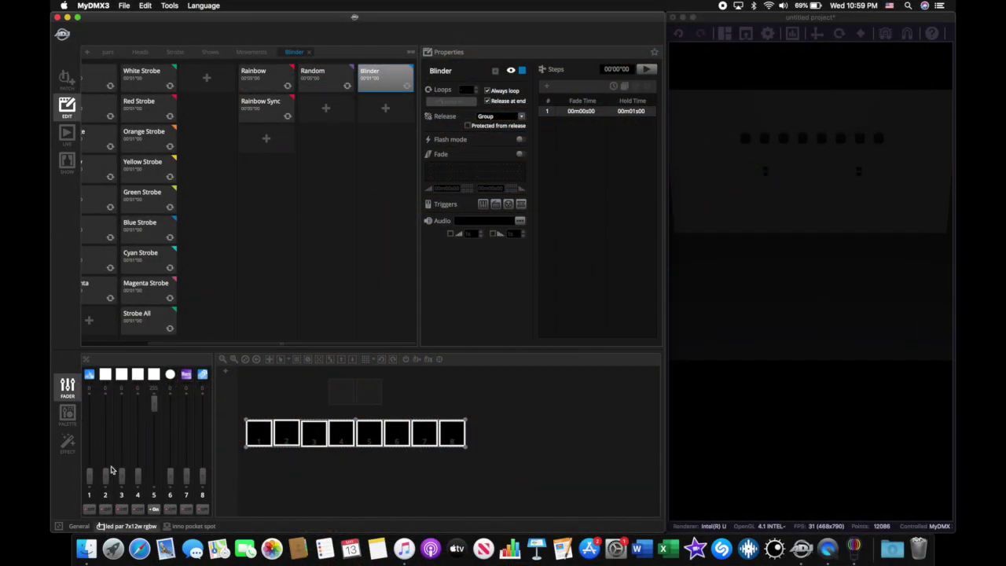
Step: Set channels 1, 2, 3 and 5 of all led pars to 255 in the Blinder scene
drag(116, 410, 115, 398)
drag(89, 485, 89, 402)
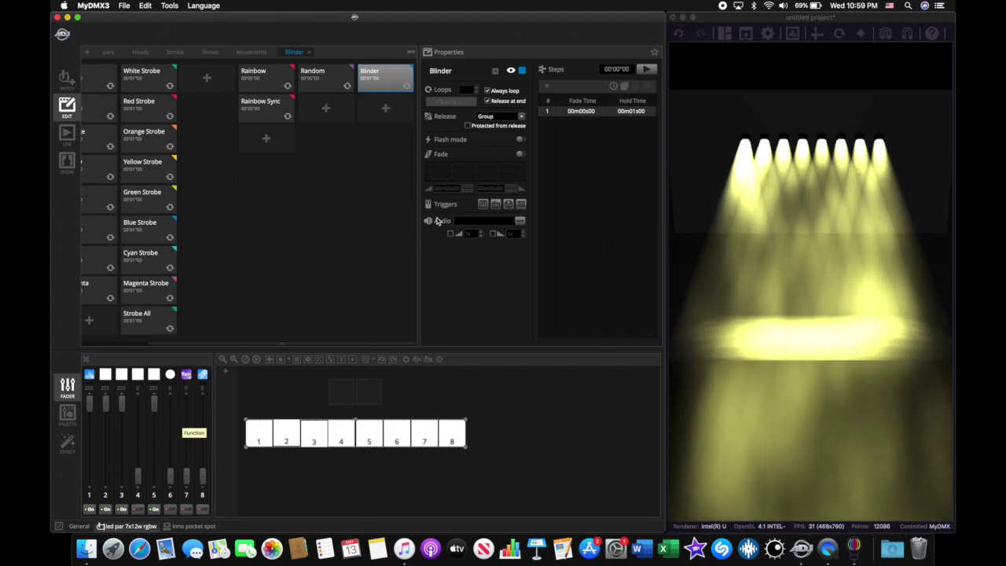
Step: Enable fade for the Blinder scene with a fade-in of 00m00s28 and a fade-out of 00m00s40
click(521, 154)
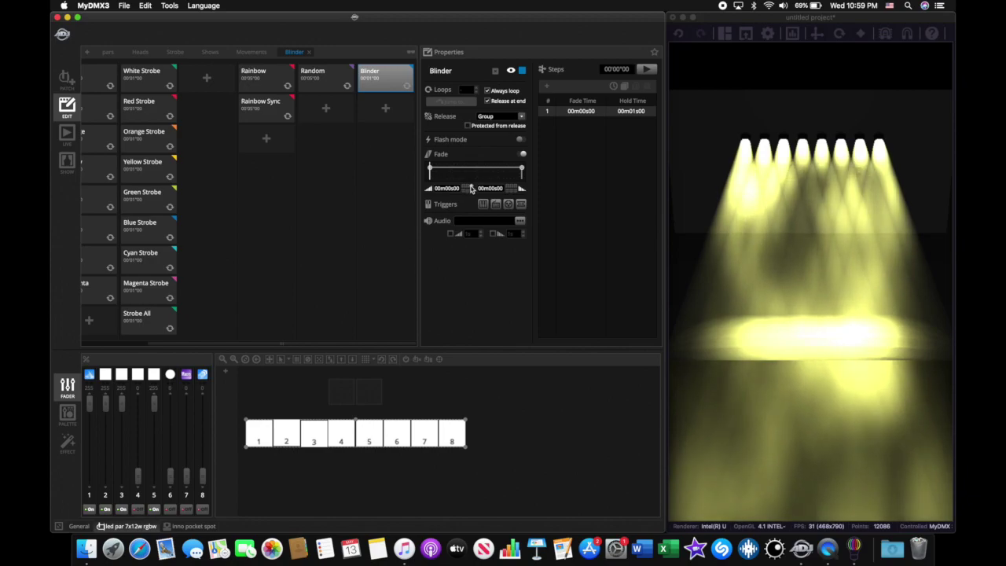
drag(469, 189, 485, 183)
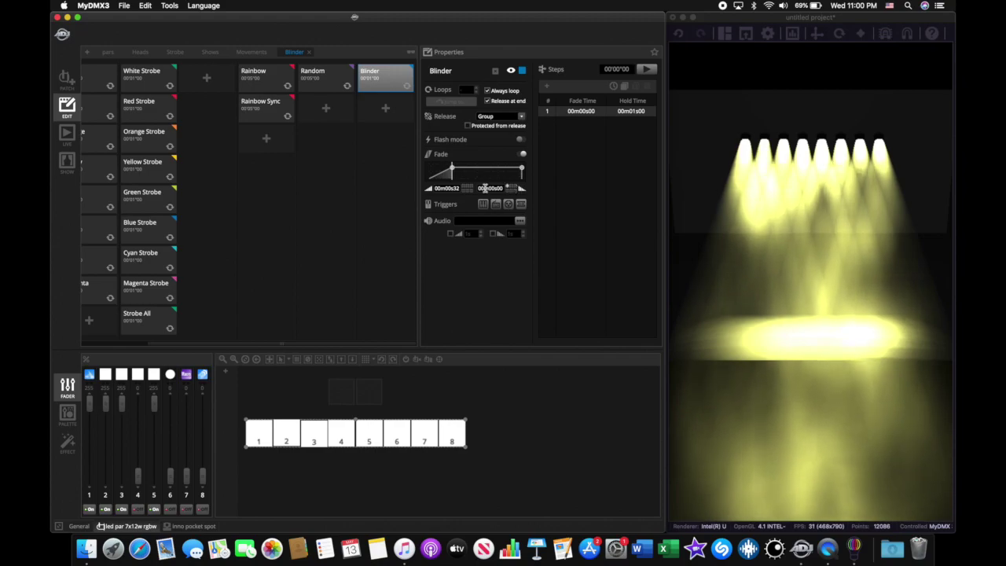
scroll(472, 192, down, 4)
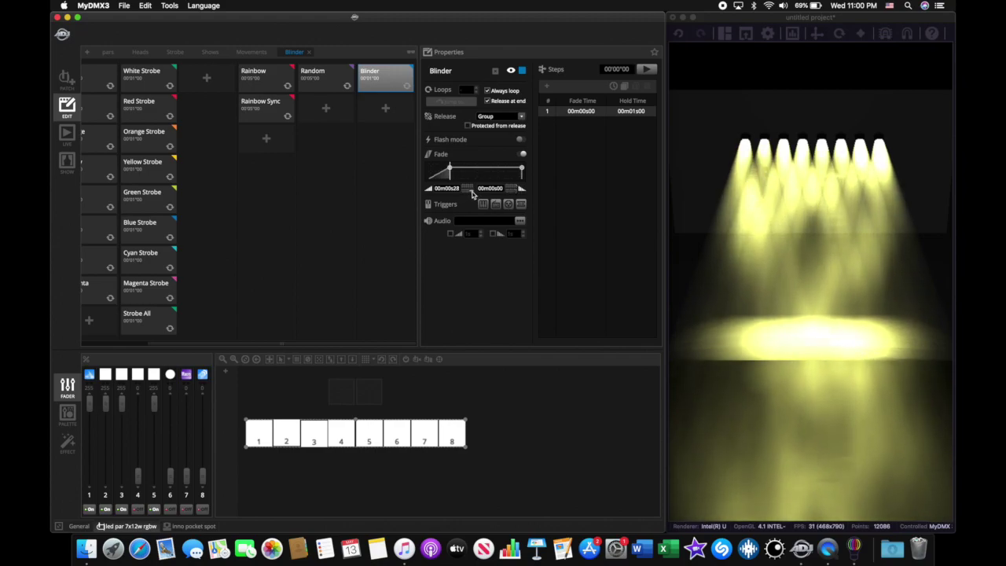
scroll(518, 189, up, 12)
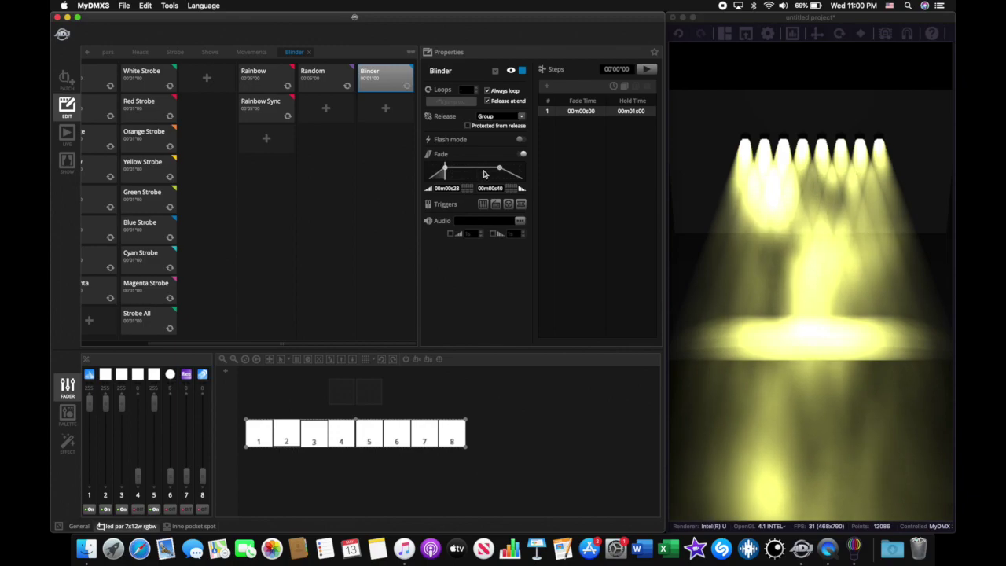
Step: Turn on flash mode for the Blinder scene, with always loop kept on and release at end off
click(489, 92)
click(488, 91)
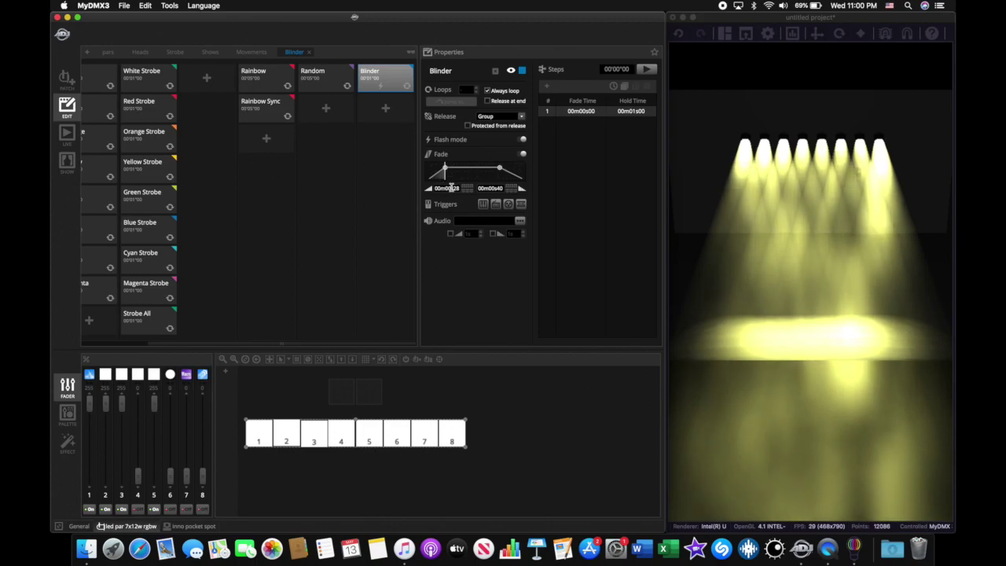
drag(457, 189, 478, 197)
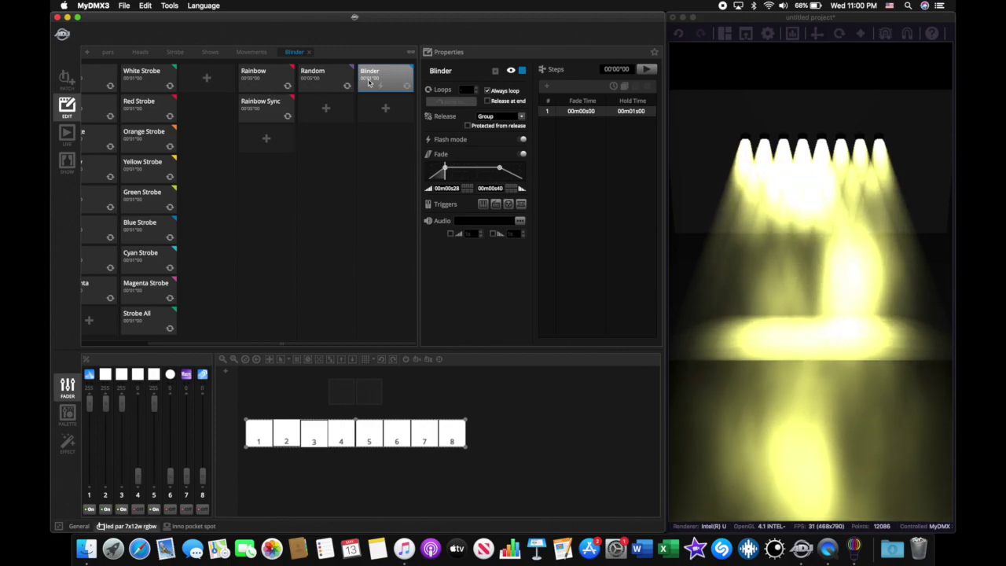
Step: Switch to live mode and flash Blinder several times to test its fades
click(68, 135)
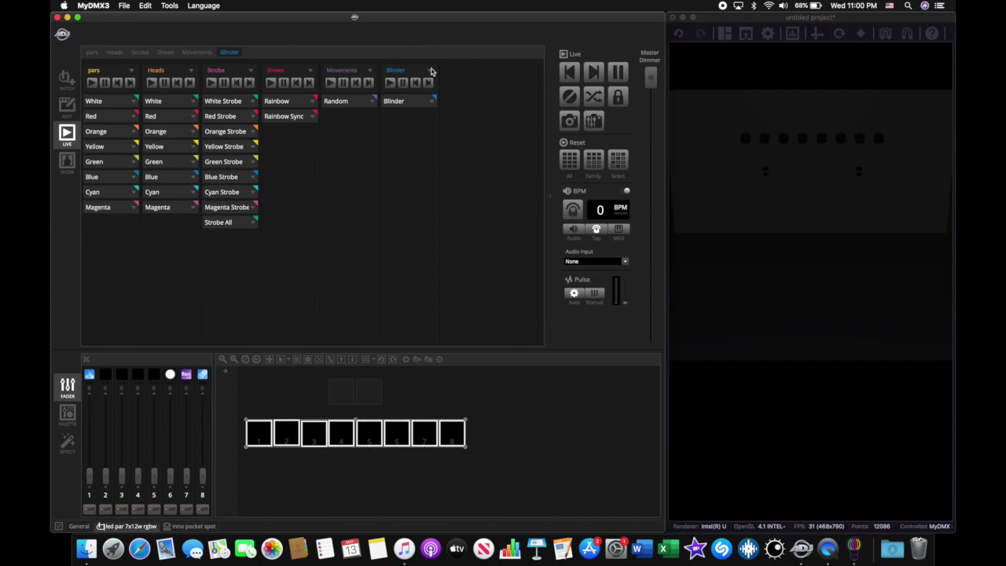
click(410, 100)
click(413, 105)
click(414, 104)
Step: In edit mode, lengthen Blinder's fade-in to 00m00s52 and its fade-out to 00m00s68
click(66, 105)
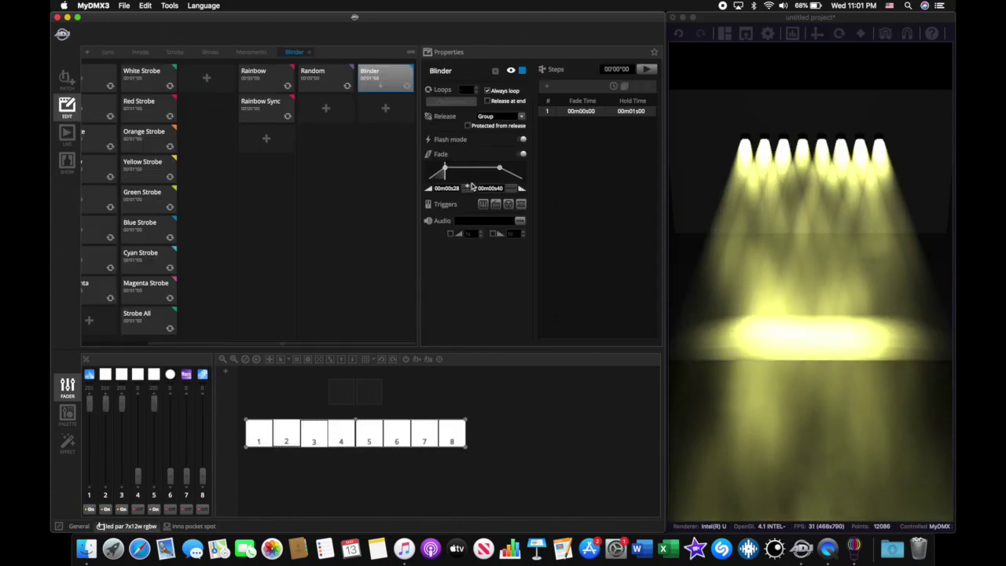
drag(472, 186, 520, 189)
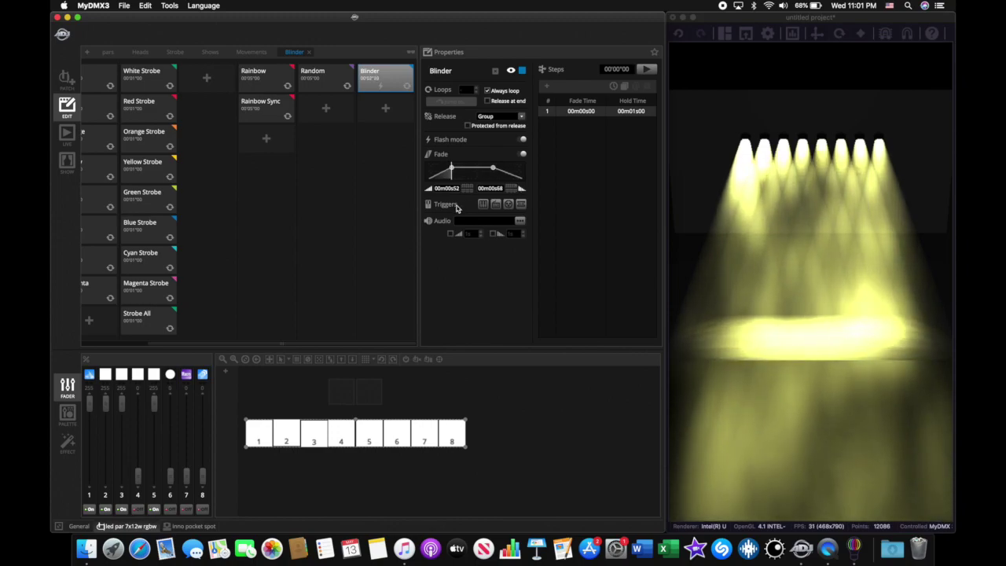
Step: Flash Blinder repeatedly in live mode to check the longer fade times
click(71, 136)
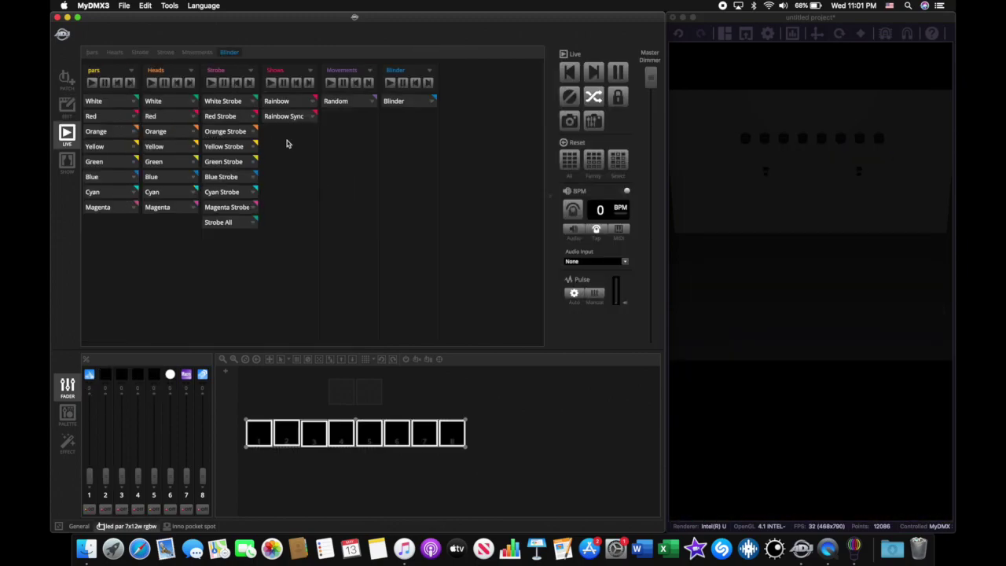
click(396, 101)
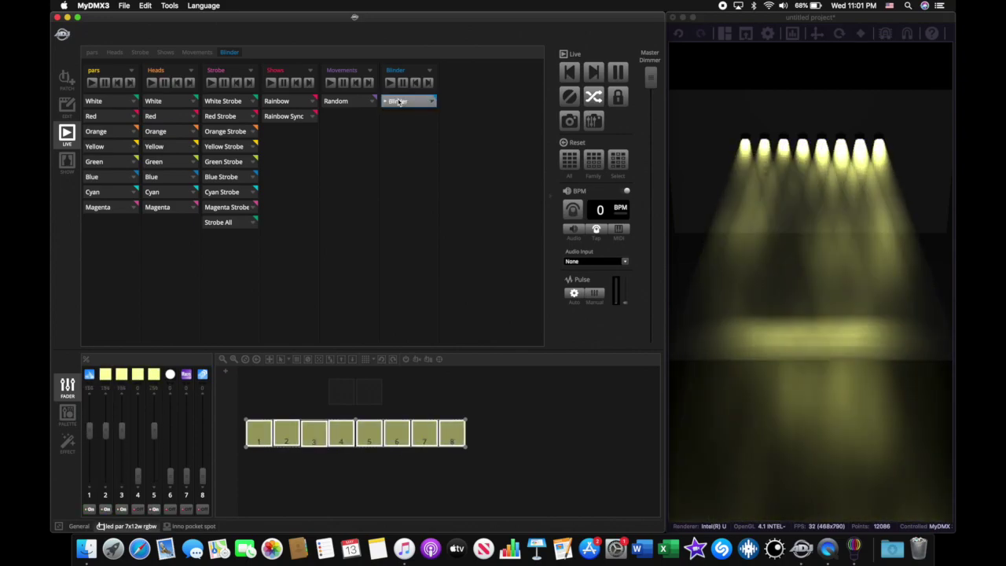
click(398, 102)
click(398, 101)
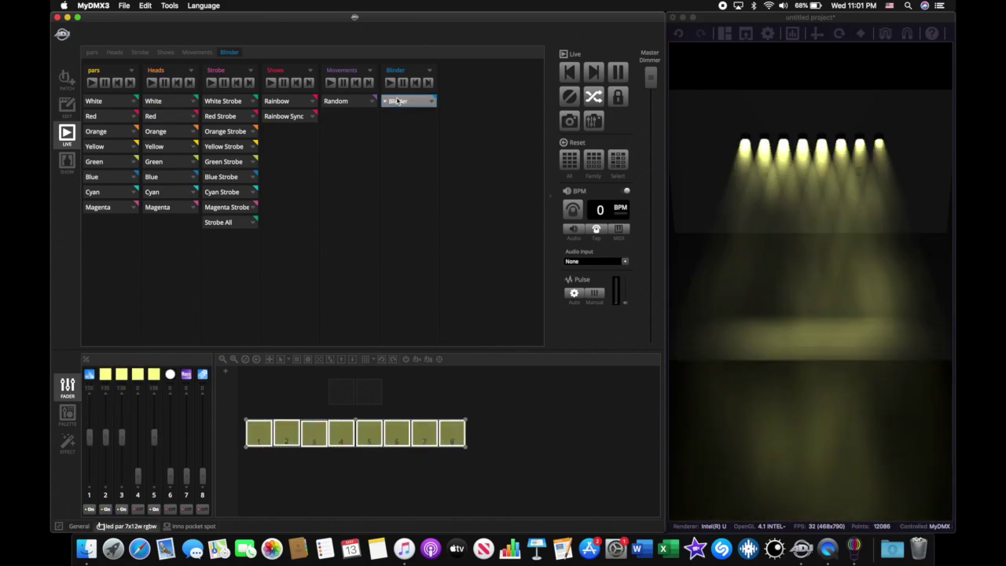
click(396, 101)
Step: Play Yellow on the pars and heads and flash Blinder over it
click(113, 144)
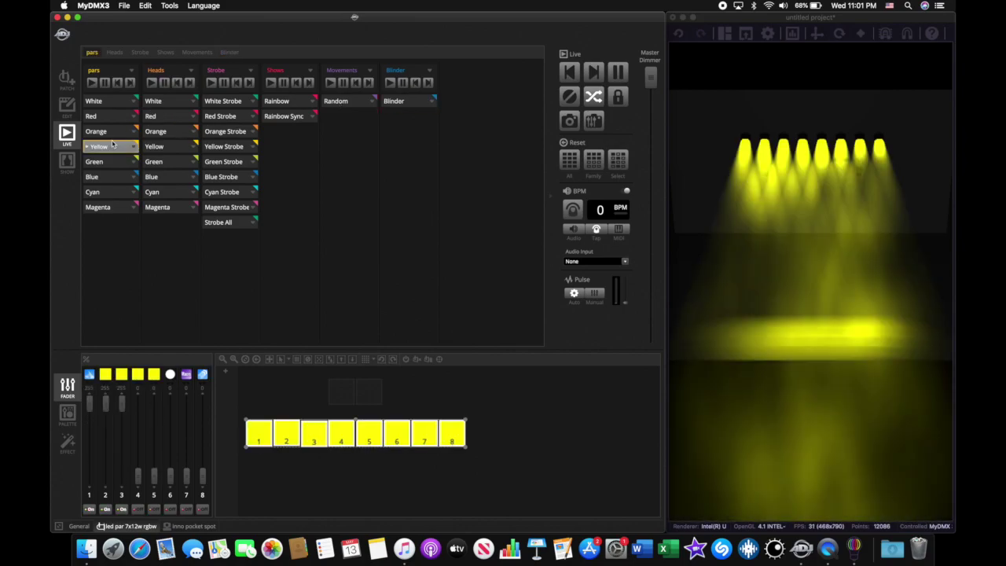
click(161, 148)
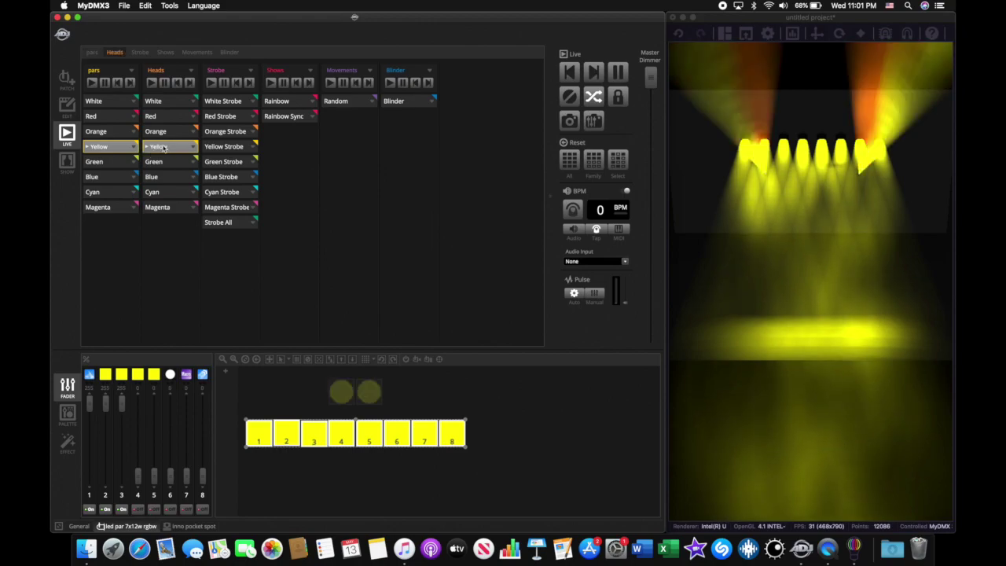
click(400, 102)
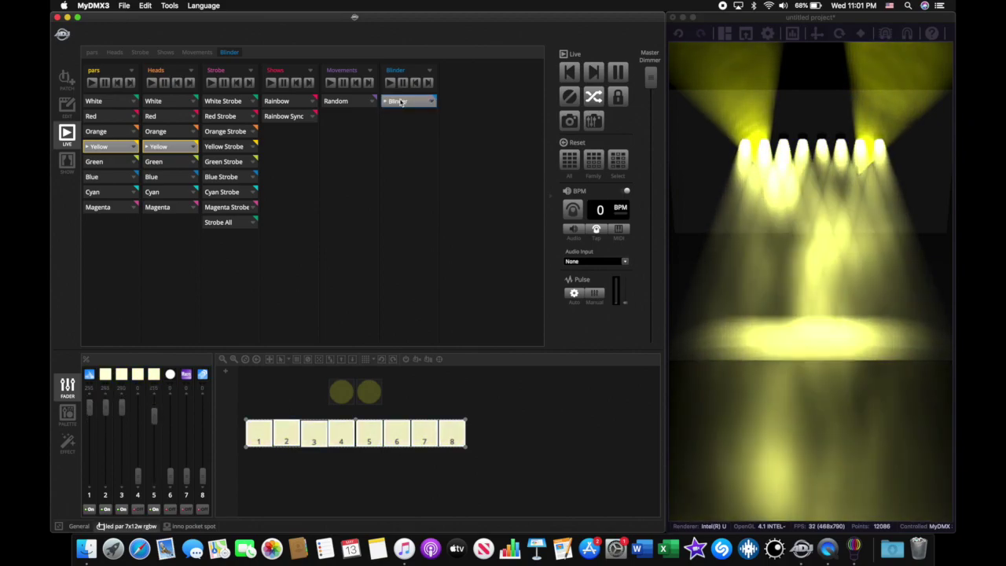
click(400, 102)
Step: Play Blue on the heads and pars with the Random movement, and flash Blinder over the look
click(160, 180)
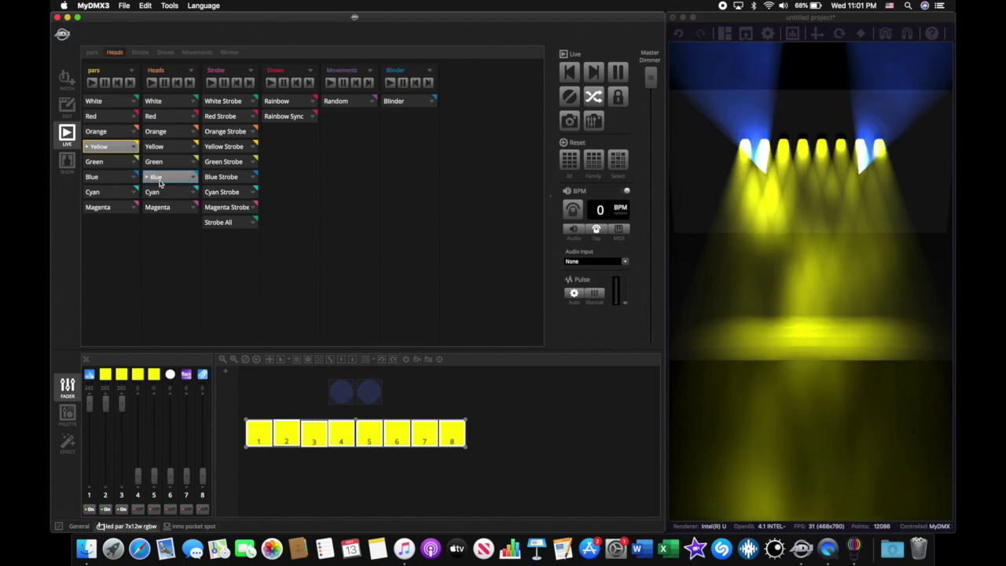
click(100, 179)
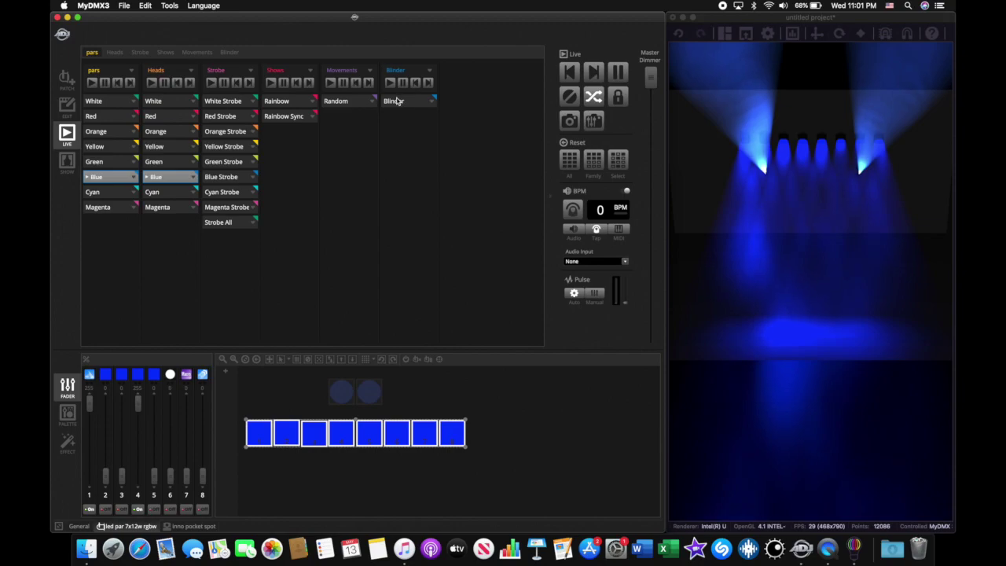
click(351, 100)
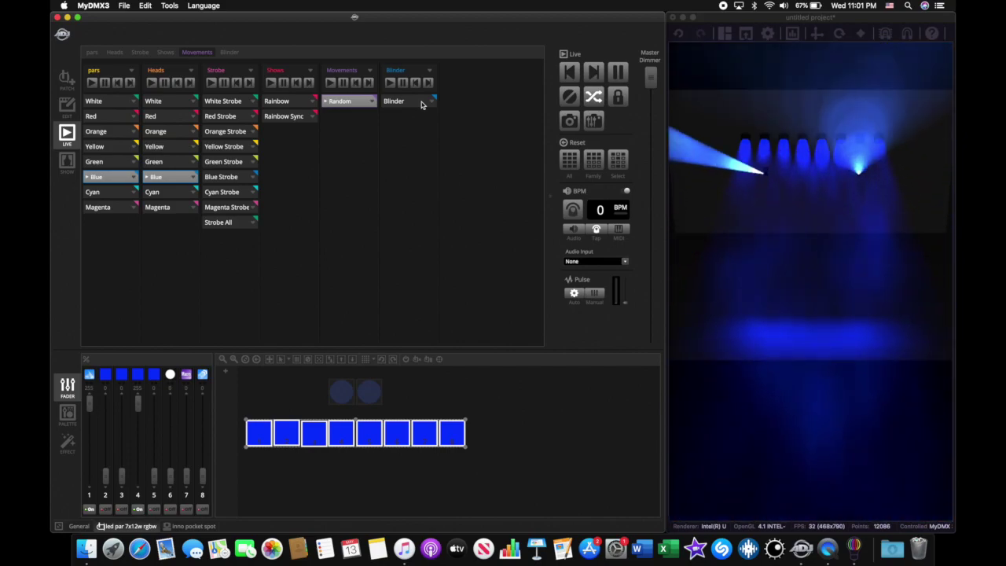
click(421, 103)
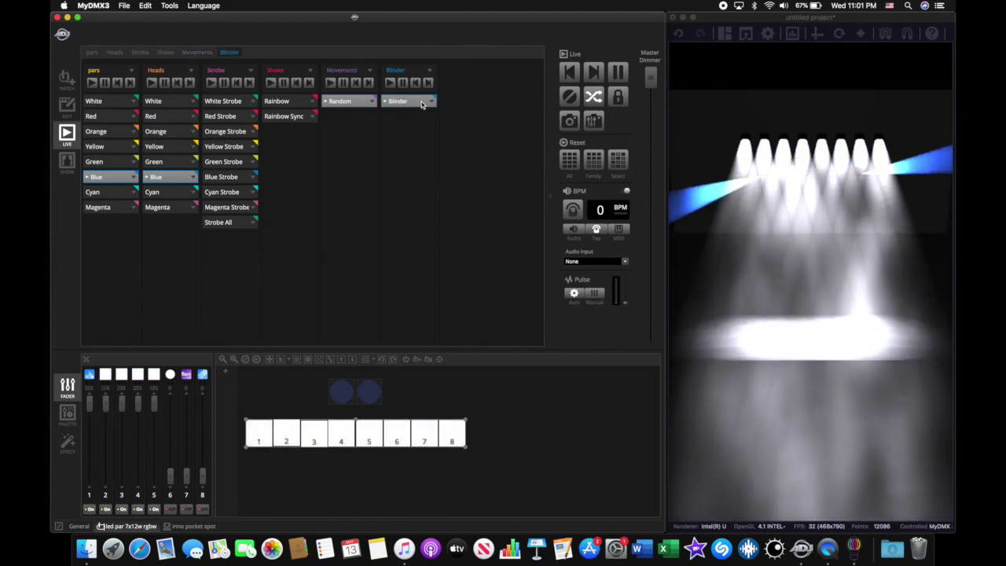
click(421, 103)
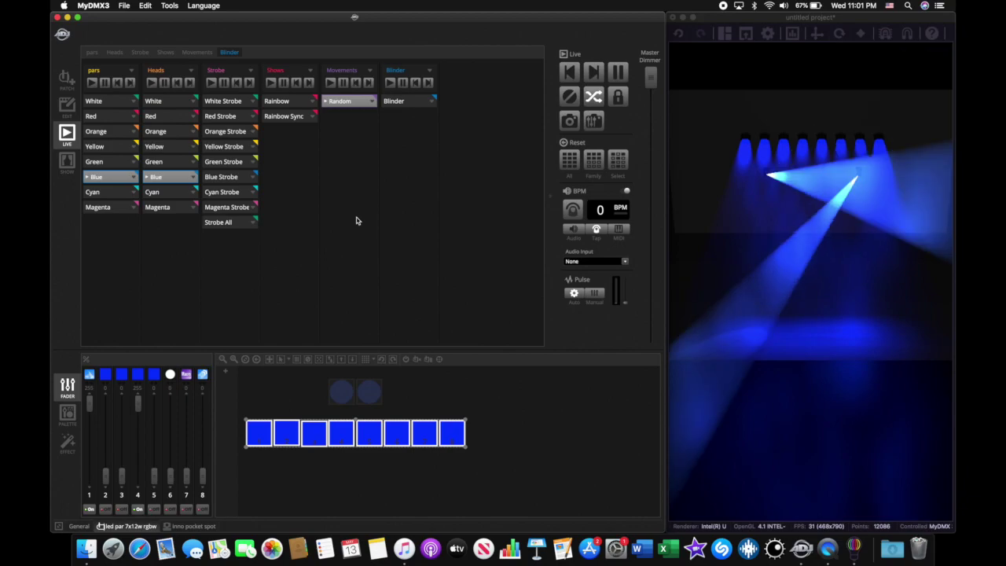
Step: Stop the Random movement and the Blue scenes on the heads and pars
click(346, 102)
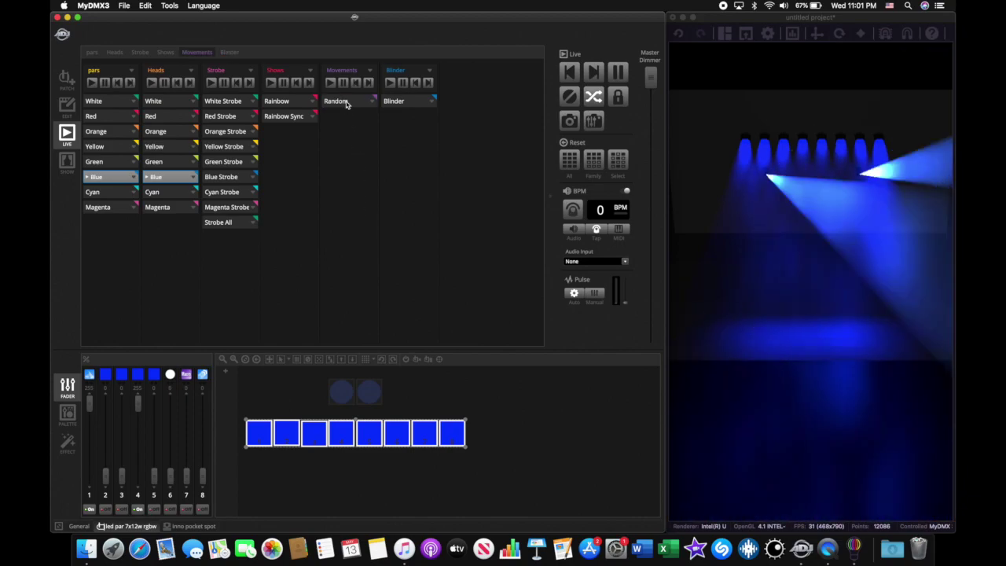
click(182, 181)
click(117, 180)
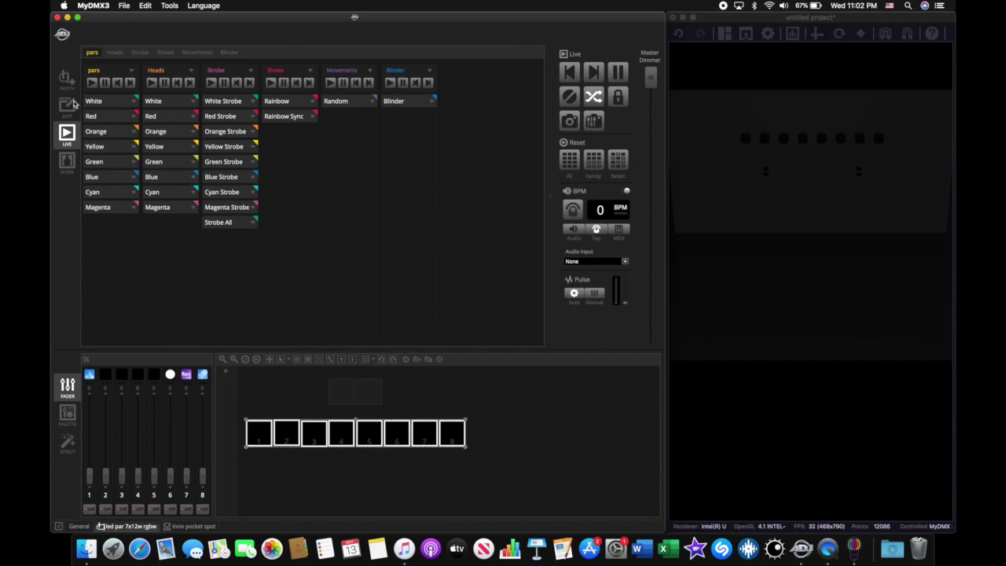
click(67, 105)
drag(138, 475, 139, 471)
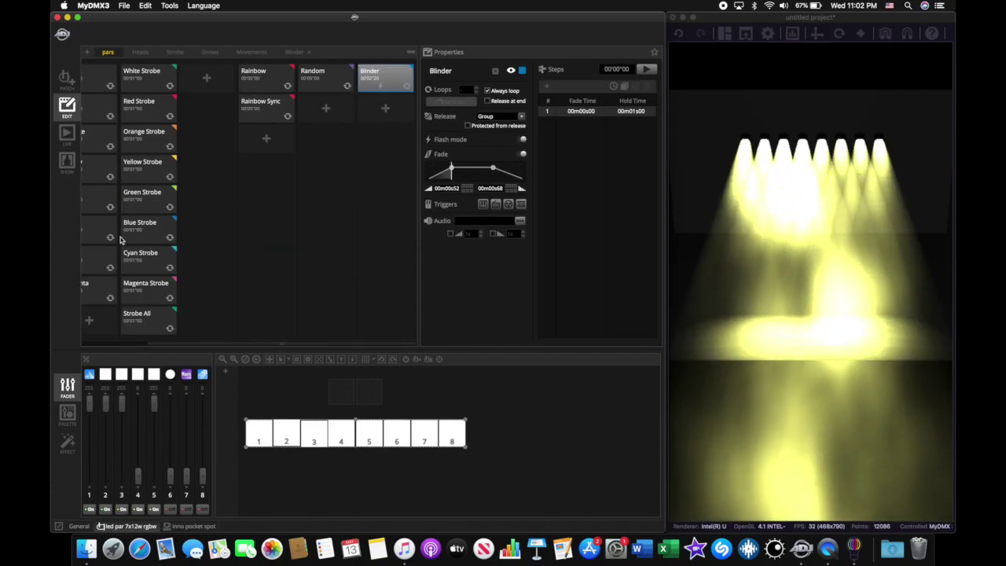
click(67, 134)
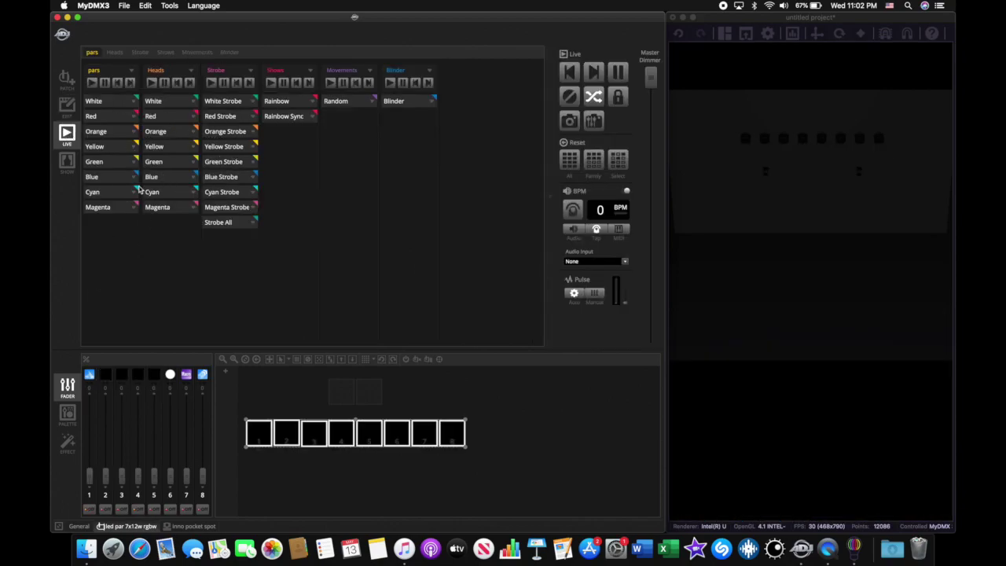
Step: Play Blue on the pars and heads in live mode together with the Random movement
click(114, 181)
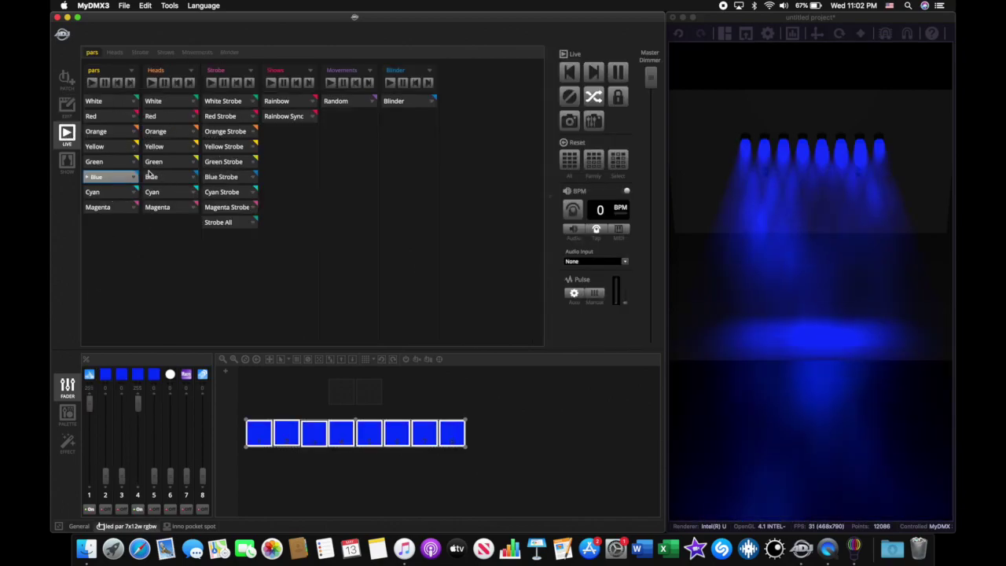
click(164, 176)
click(339, 101)
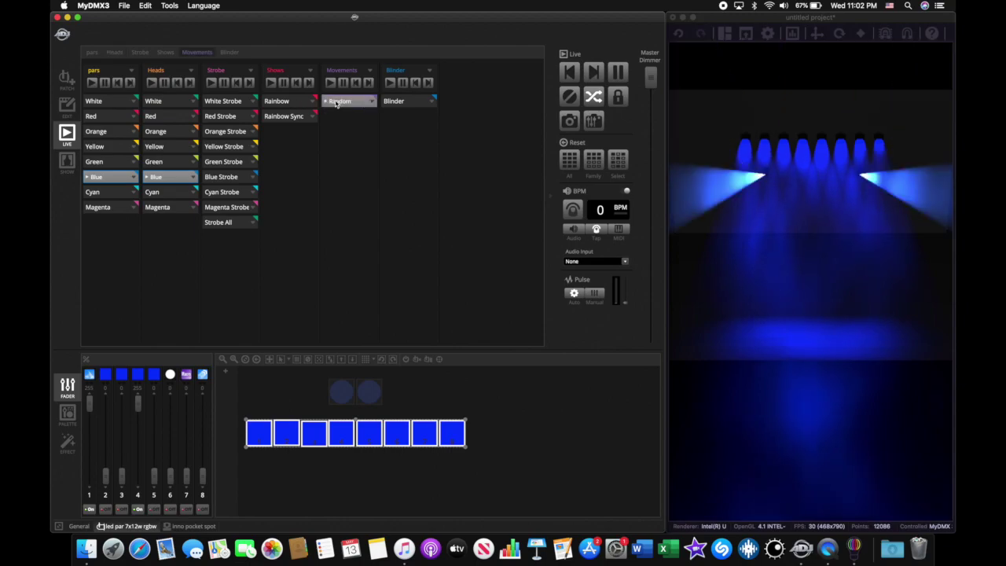
Step: Flash Blinder repeatedly over the Blue pars and heads while the Random movement is running
click(410, 103)
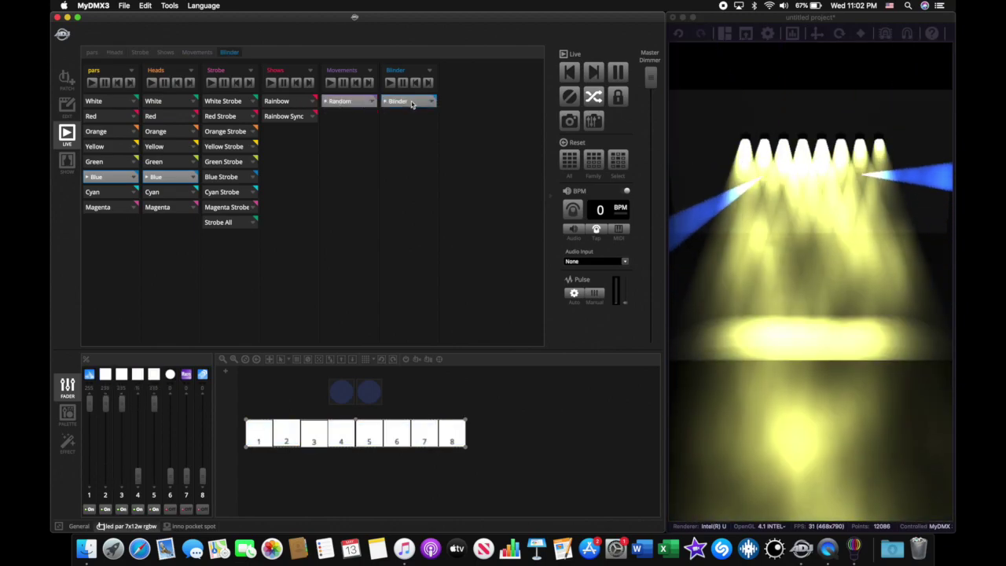
click(411, 104)
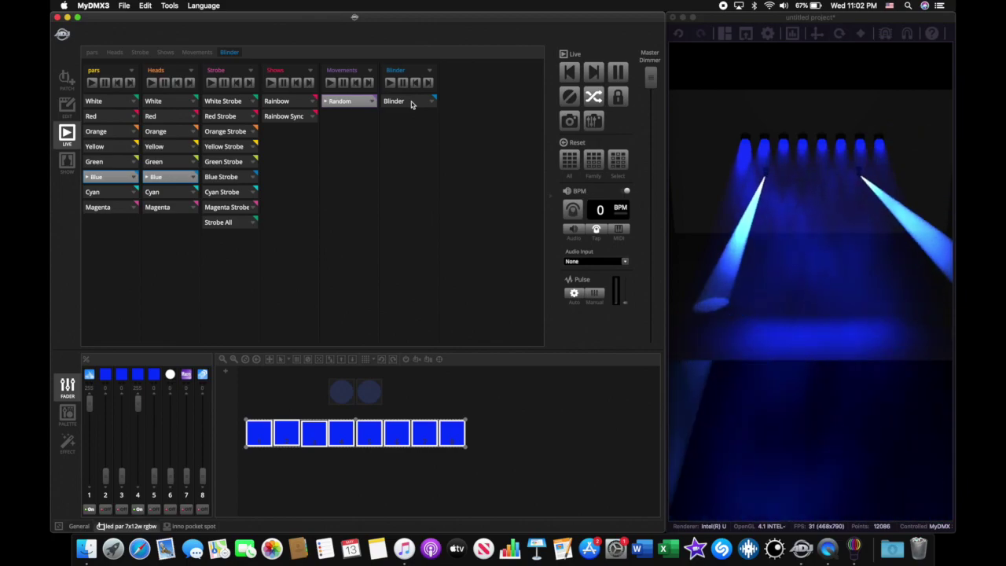
click(410, 104)
click(410, 104)
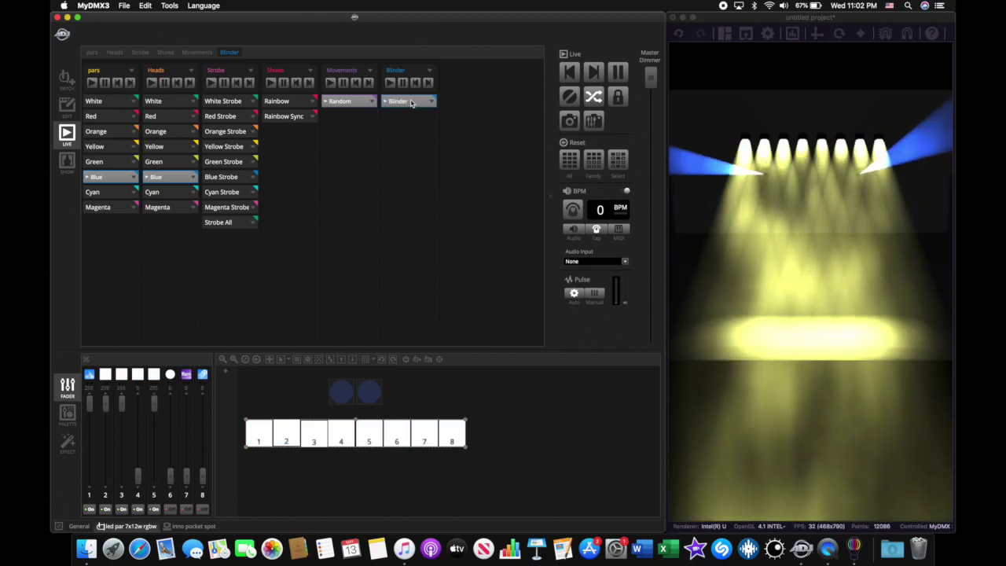
click(407, 99)
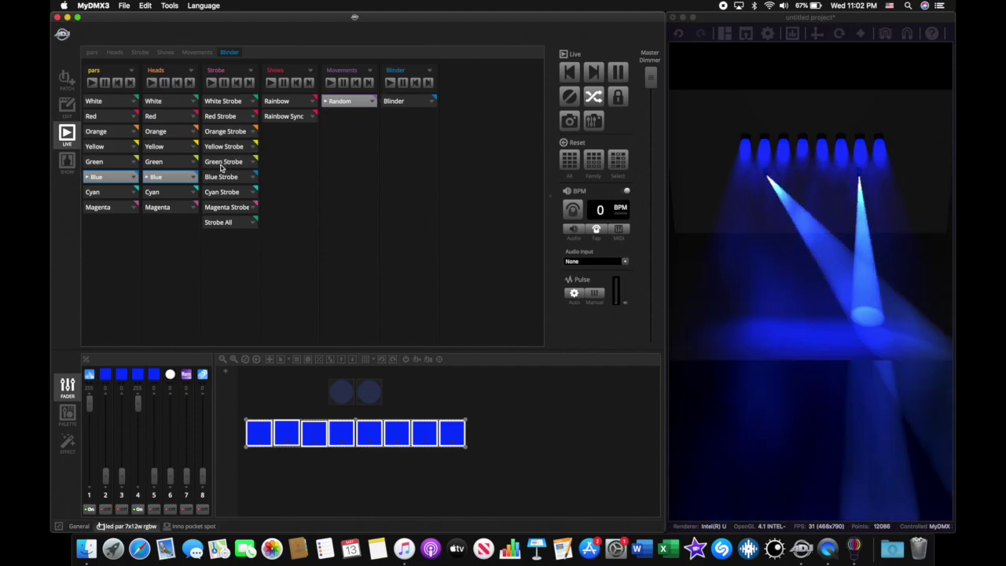
Step: Stop the Random movement and both Blue scenes to black out the pars and heads
click(326, 104)
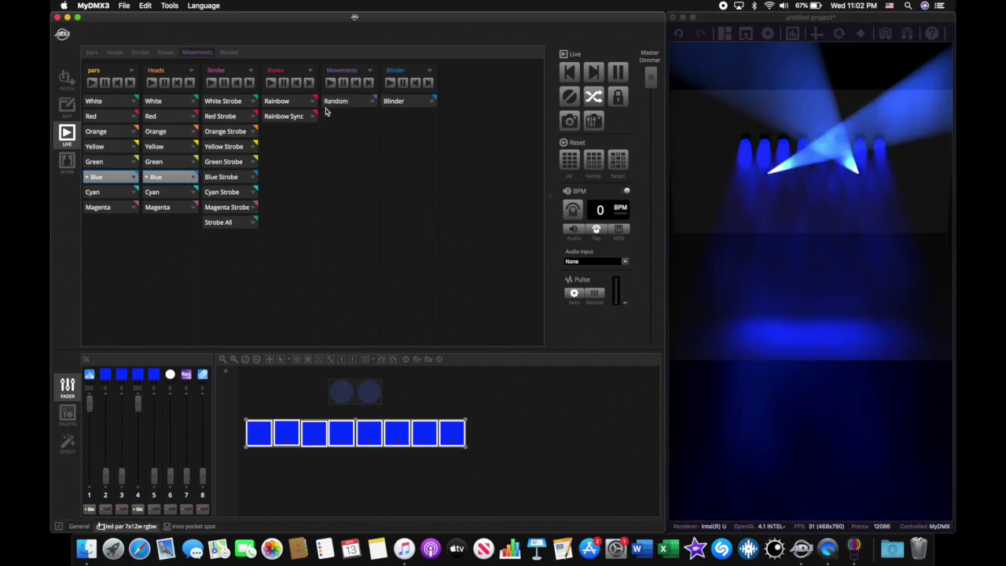
click(184, 174)
click(109, 179)
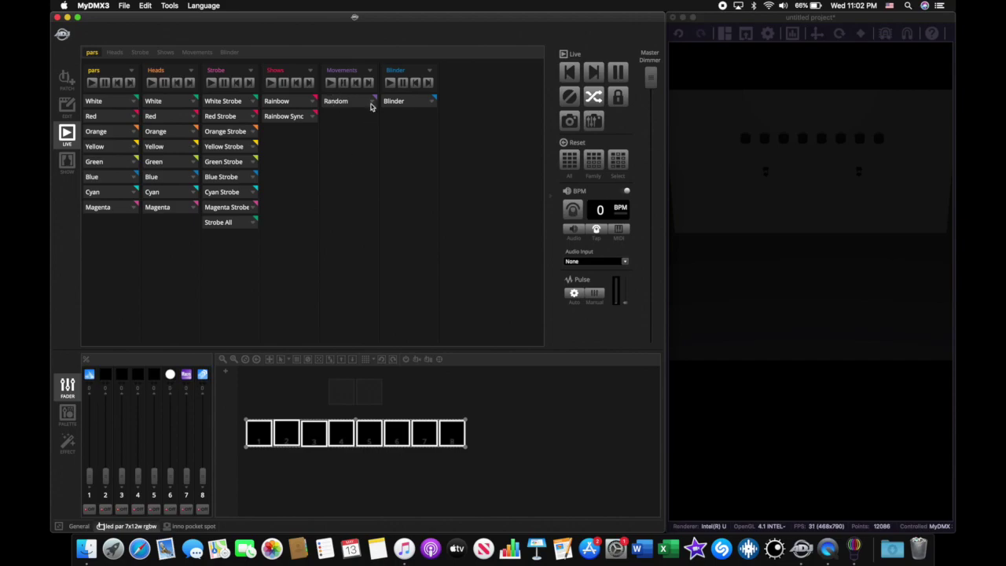
Step: Flash the Blinder scene on its own in live mode to preview its fade in and out
click(402, 103)
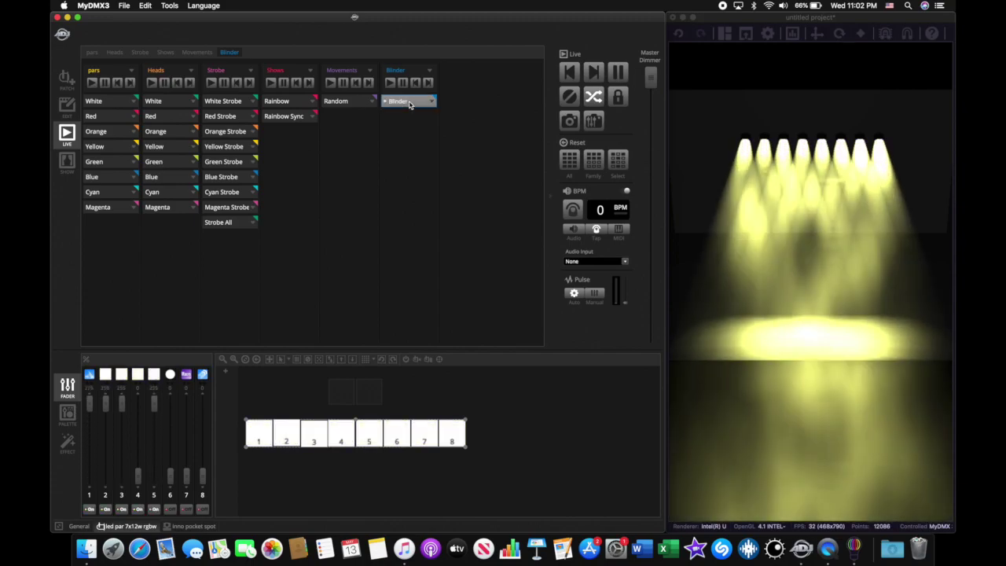
click(409, 103)
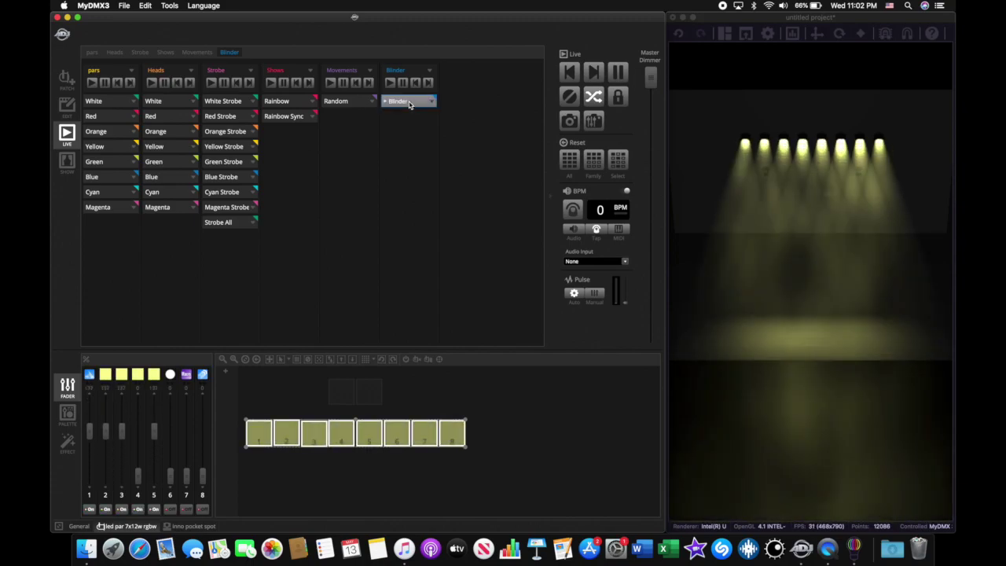
click(415, 106)
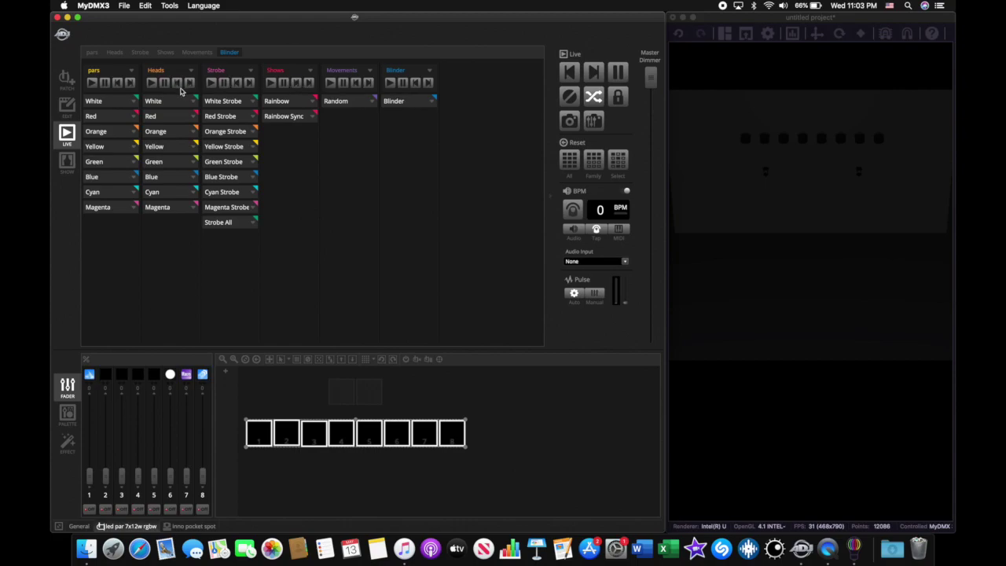
Step: Check the Blinder scene's properties in edit mode and return to live mode
click(74, 108)
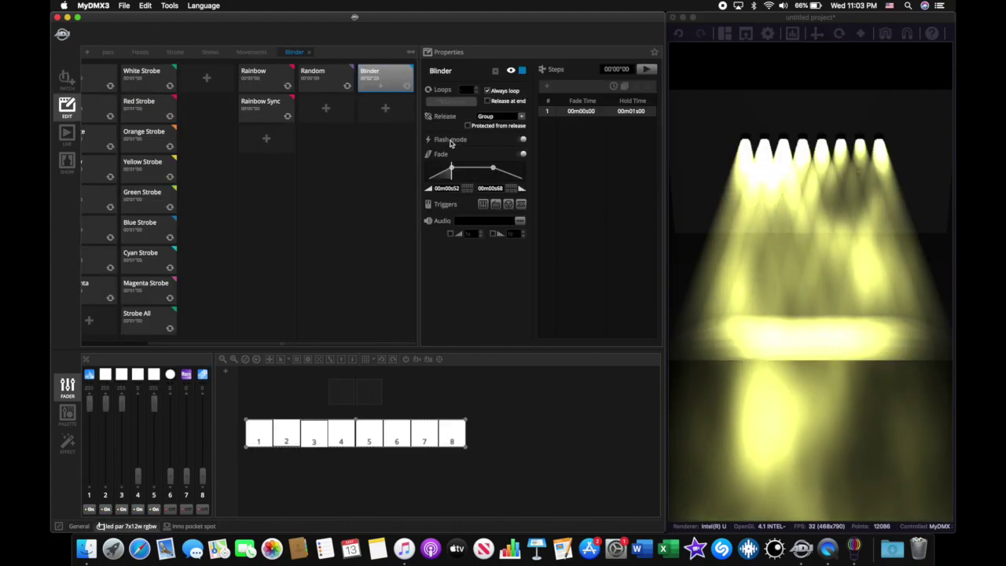
key(super+3)
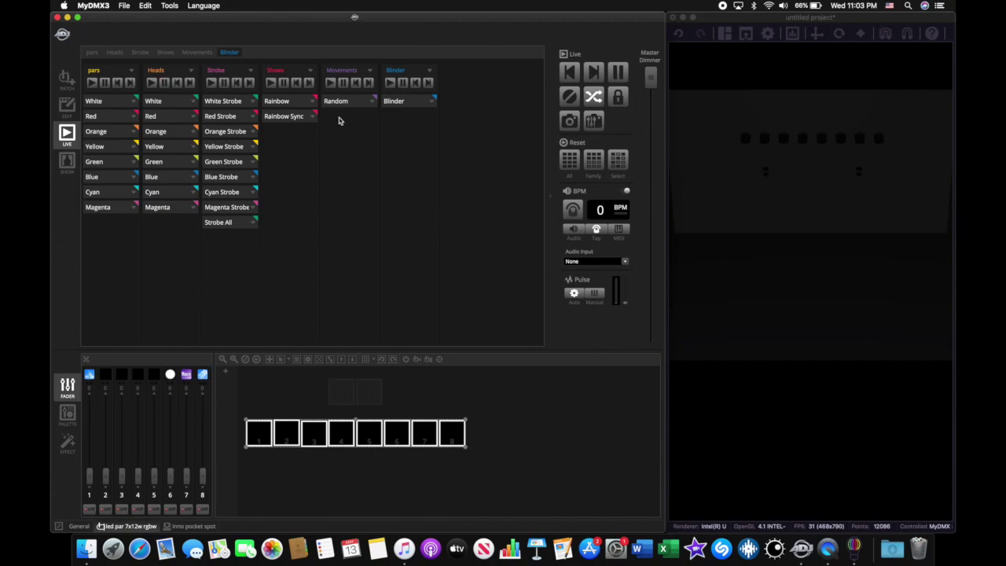
click(66, 106)
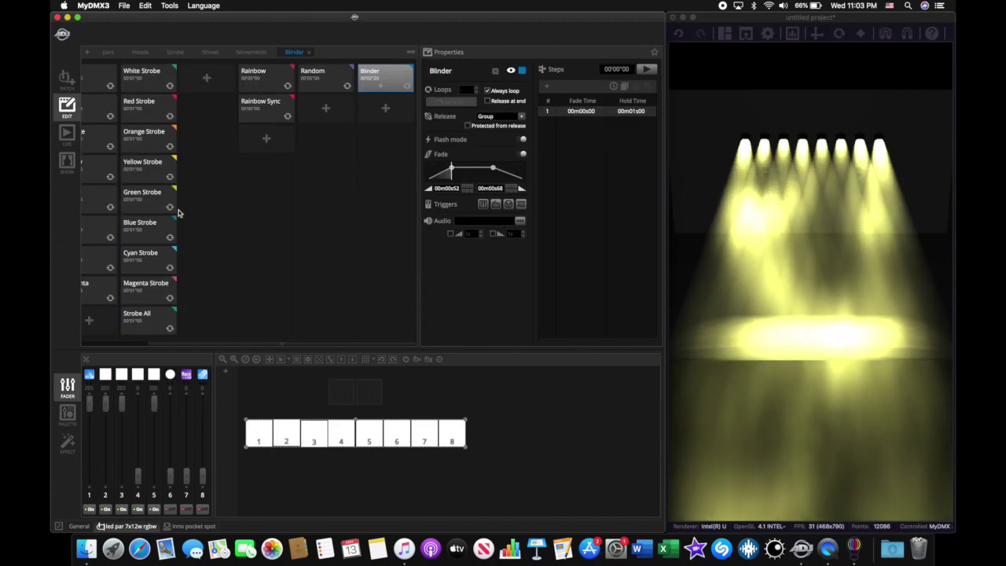
click(67, 140)
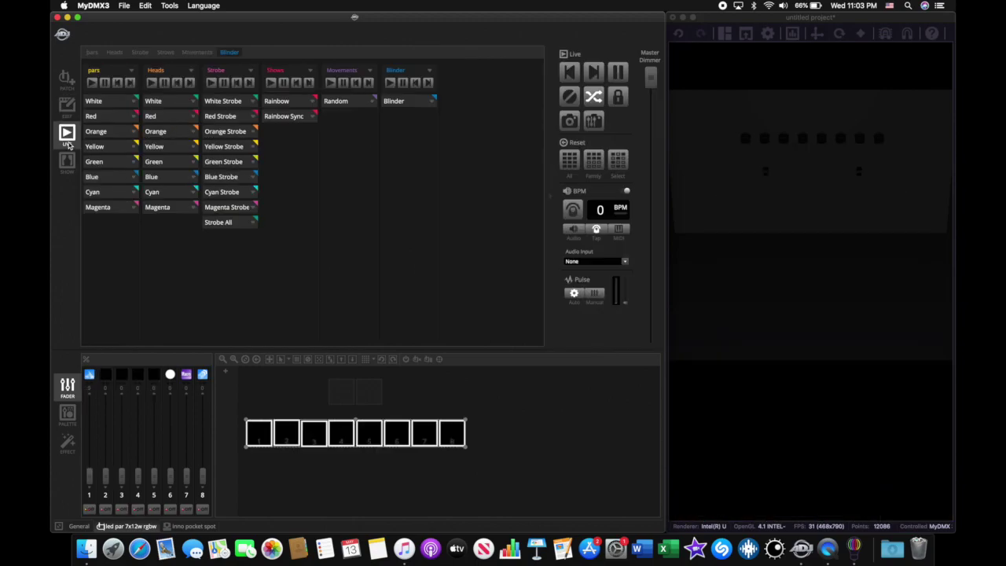
Step: Play Blinder alone in live mode, review the scene groups in edit mode, and return to live mode
click(405, 104)
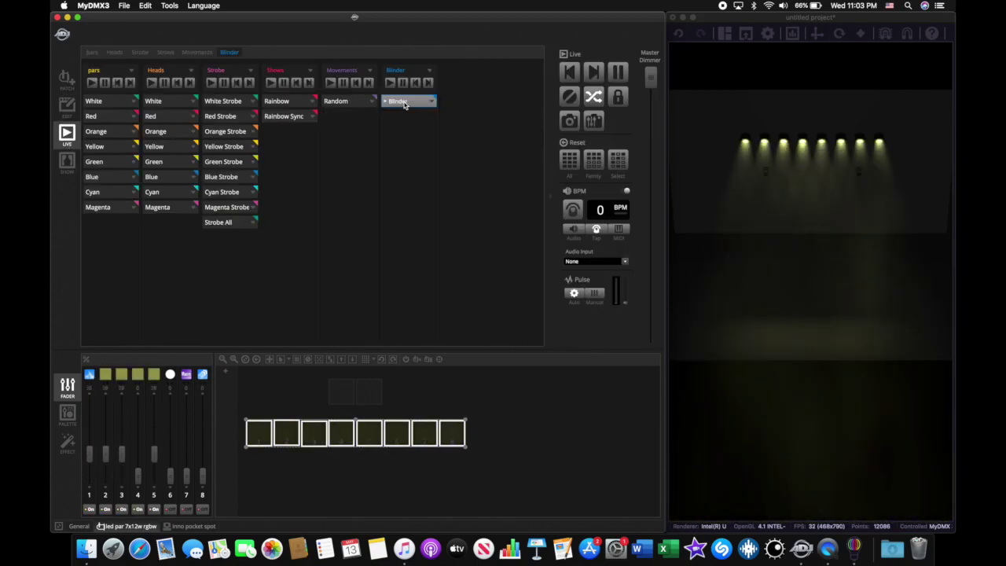
click(65, 113)
scroll(270, 190, left, 3)
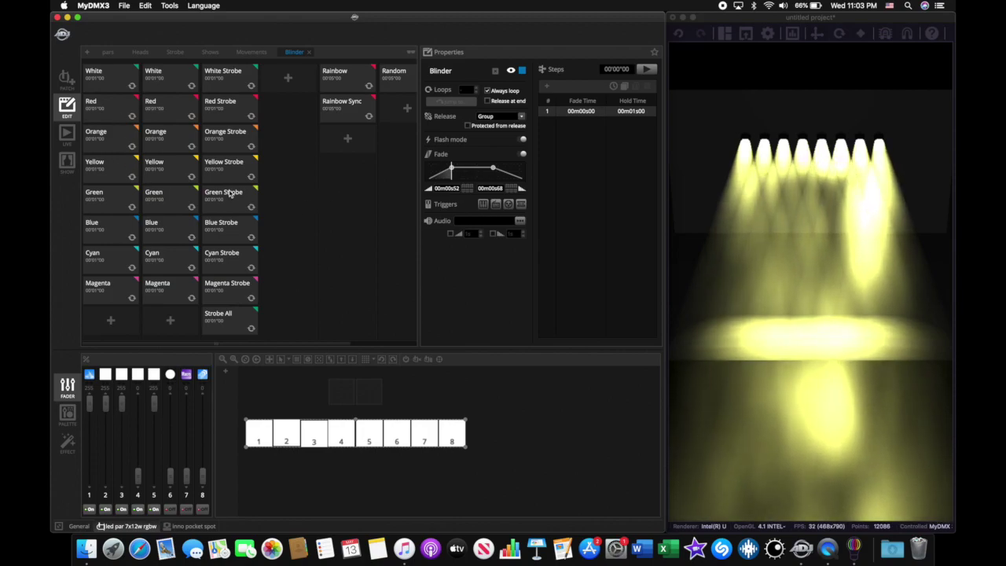
scroll(265, 208, right, 3)
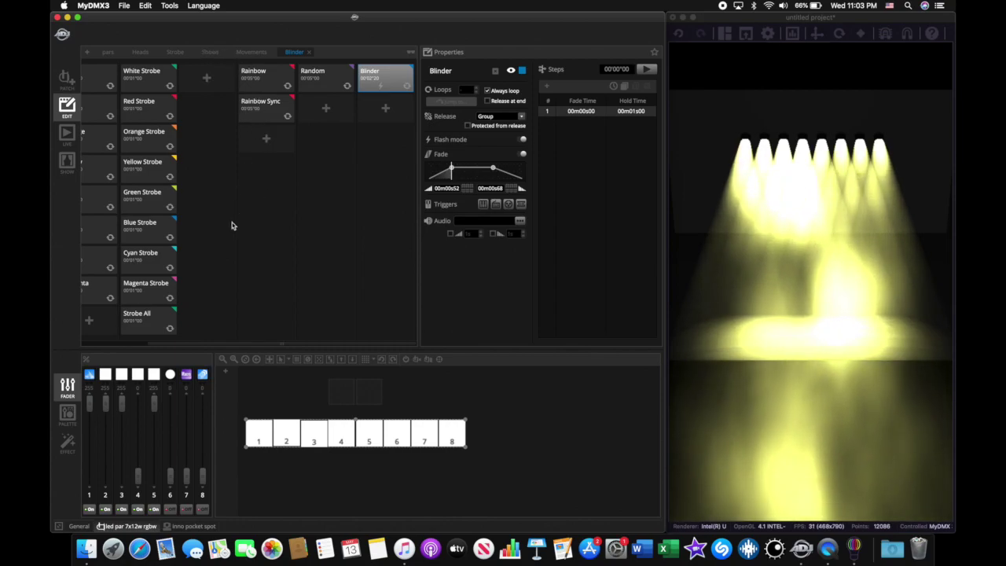
click(70, 134)
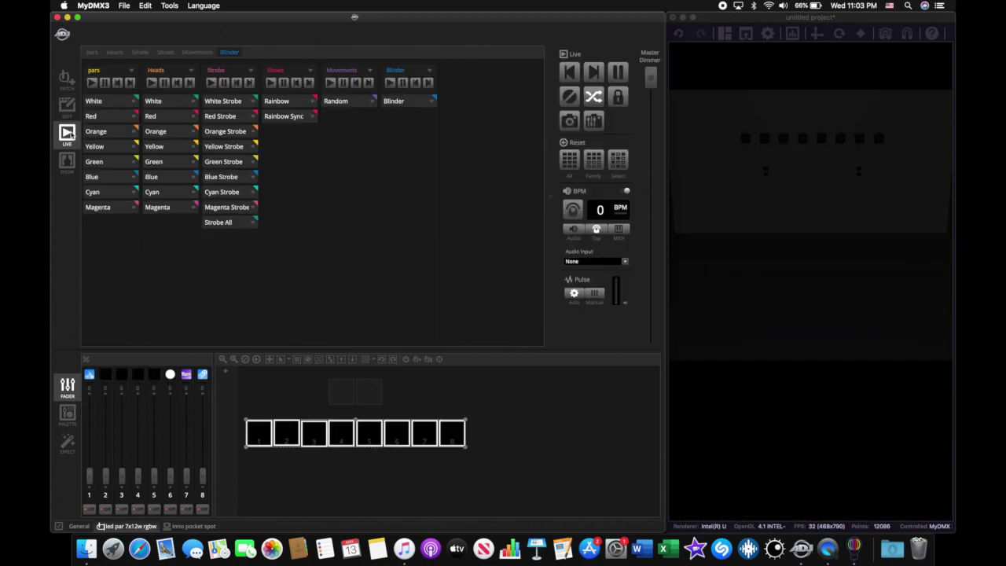